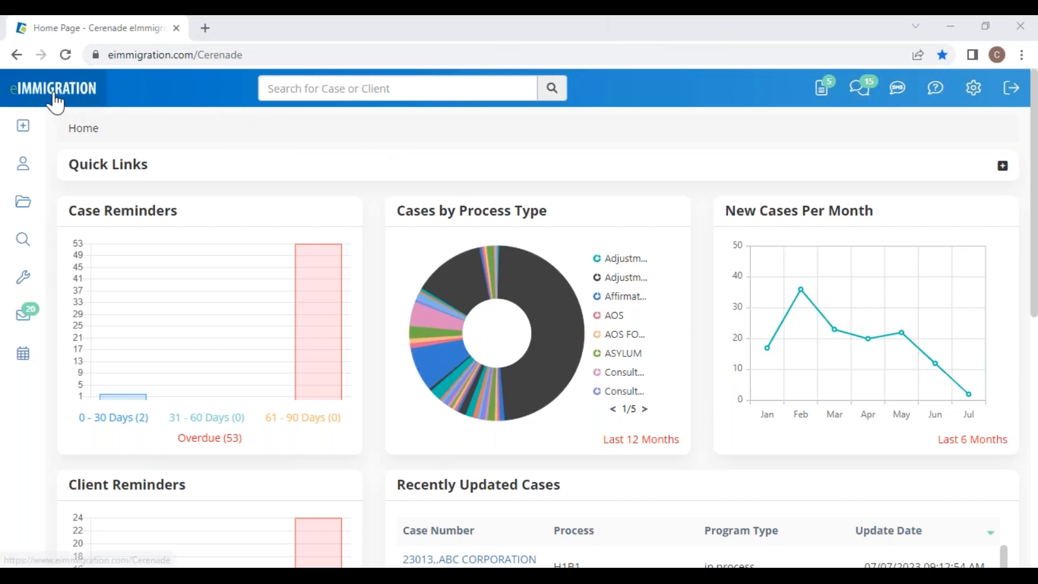
Step: Open the sidebar's Create flyout offering Client / Contact, Case, Questionnaire and Process Payment
mouse_move(27, 124)
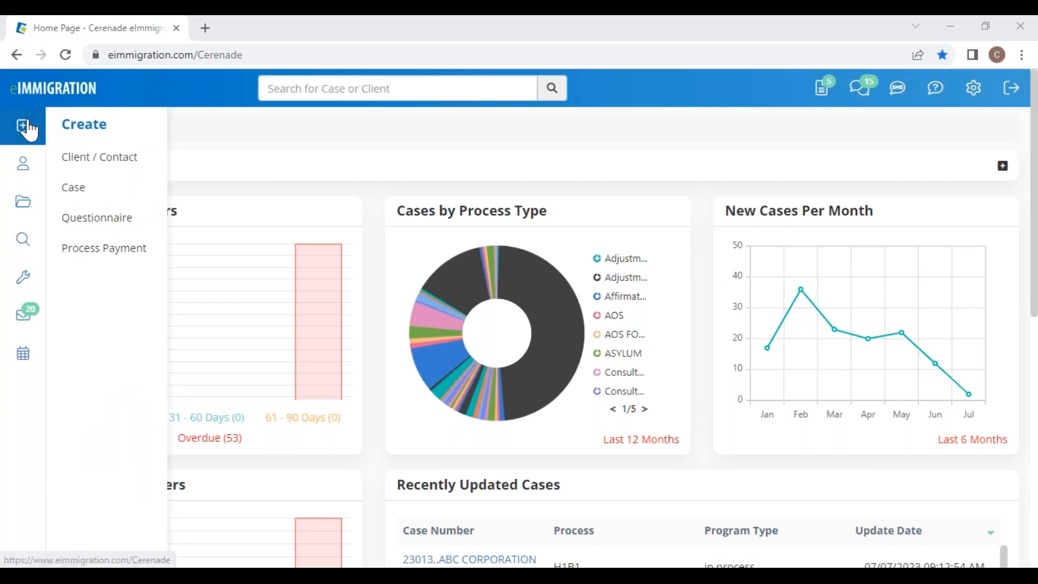
left_click(110, 160)
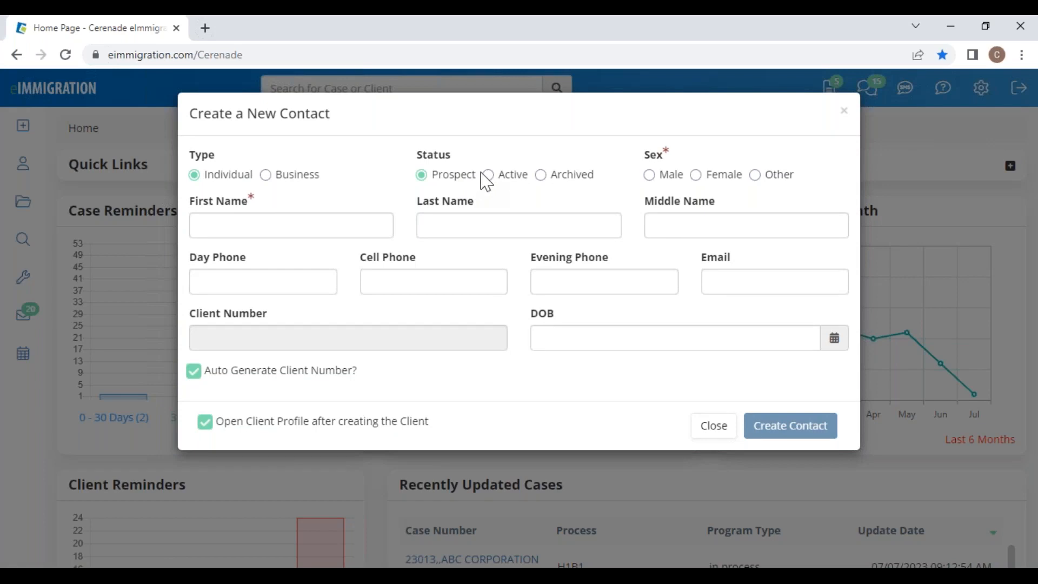
left_click_drag(331, 113, 266, 120)
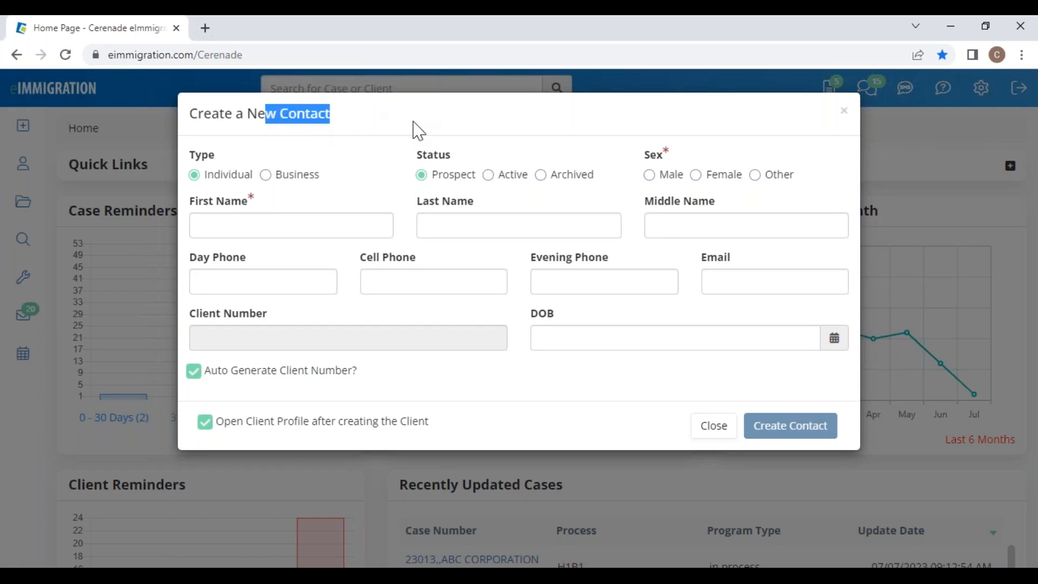
left_click(513, 180)
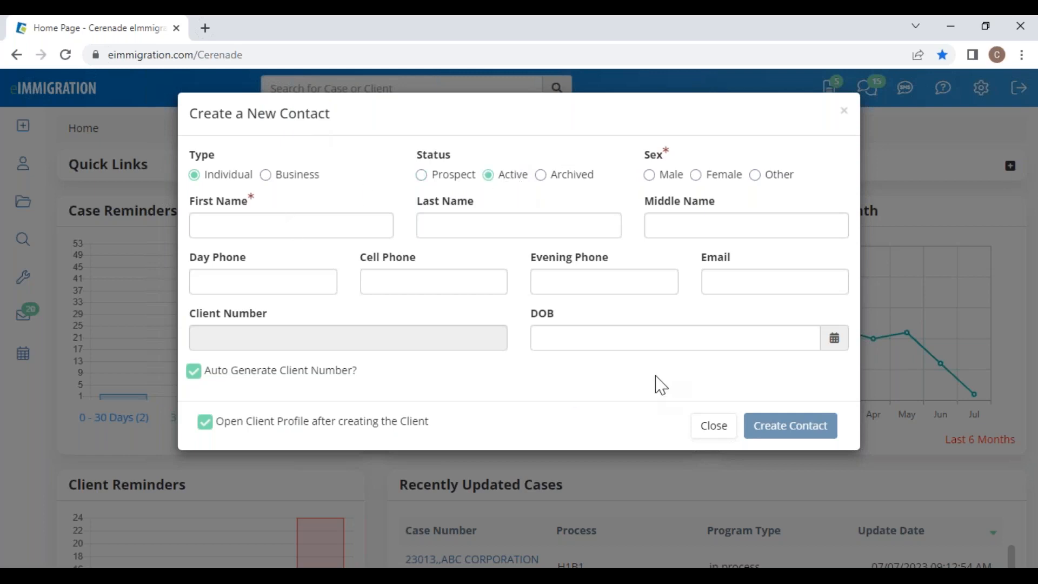
left_click_drag(358, 373, 208, 385)
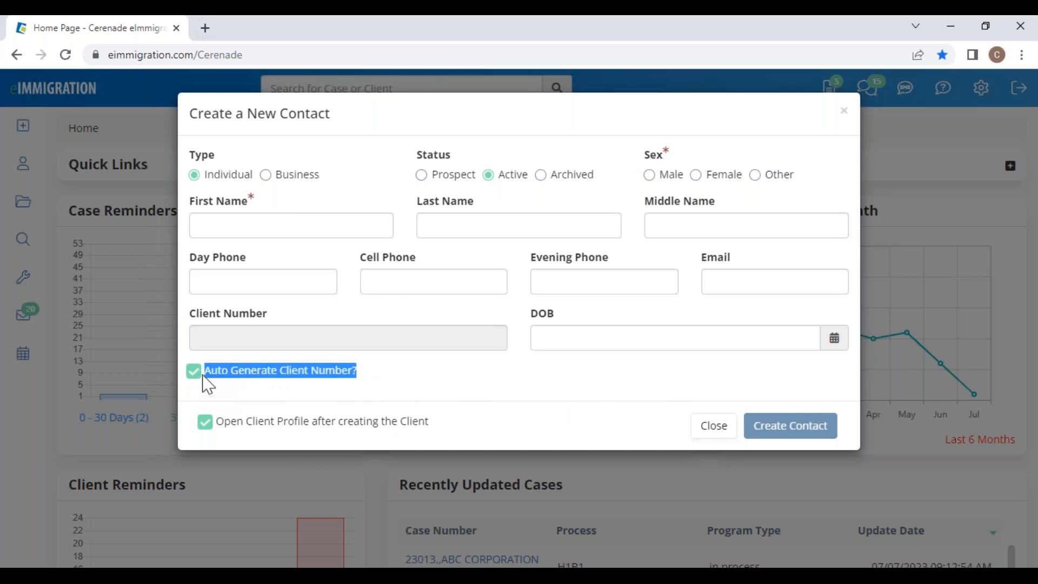
left_click(386, 385)
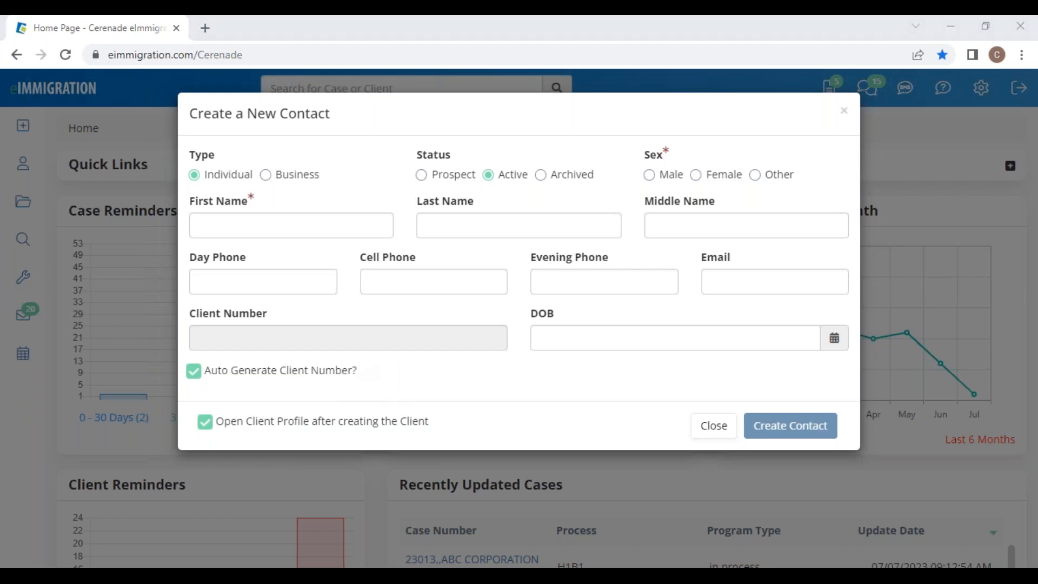
left_click(717, 431)
left_click(717, 431)
mouse_move(23, 139)
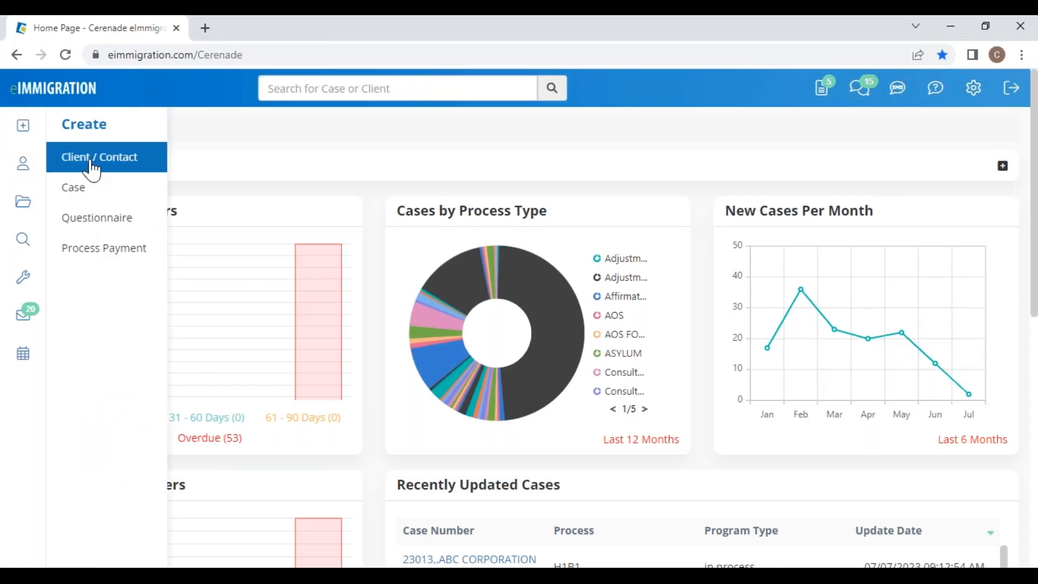
left_click(107, 227)
left_click(173, 194)
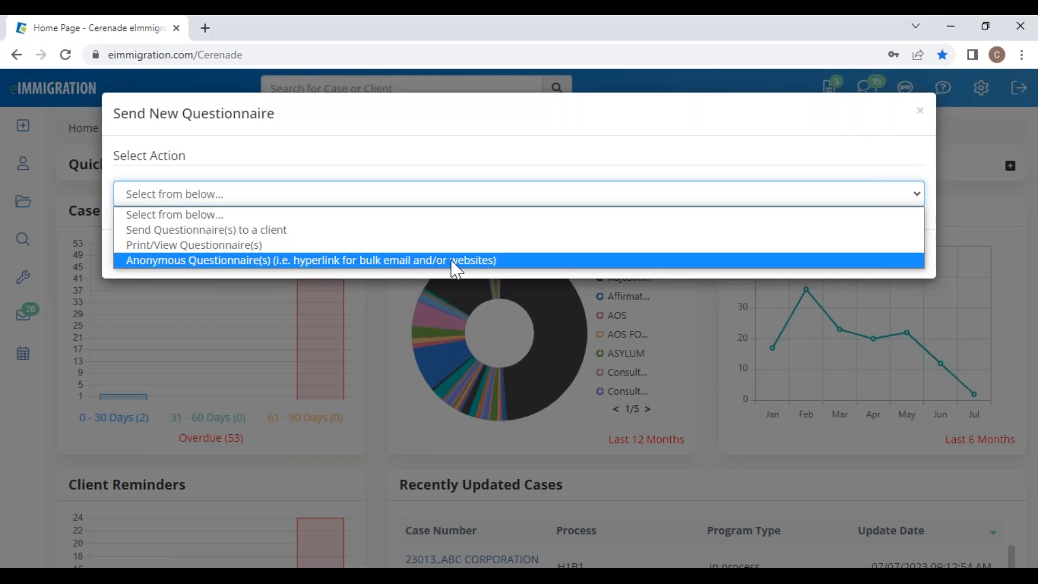
left_click(920, 112)
left_click(919, 114)
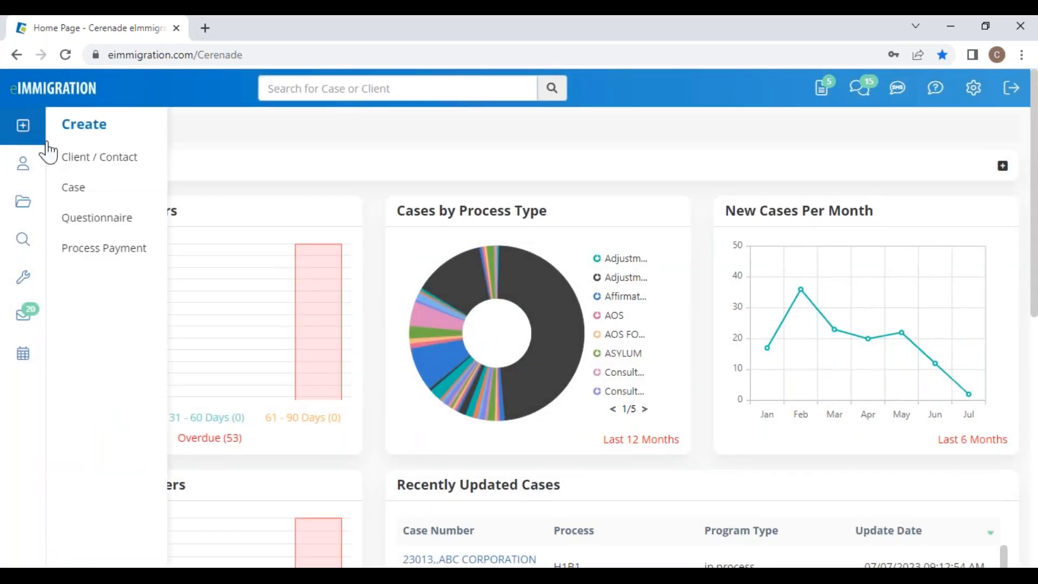
scroll(228, 411, "down", 7)
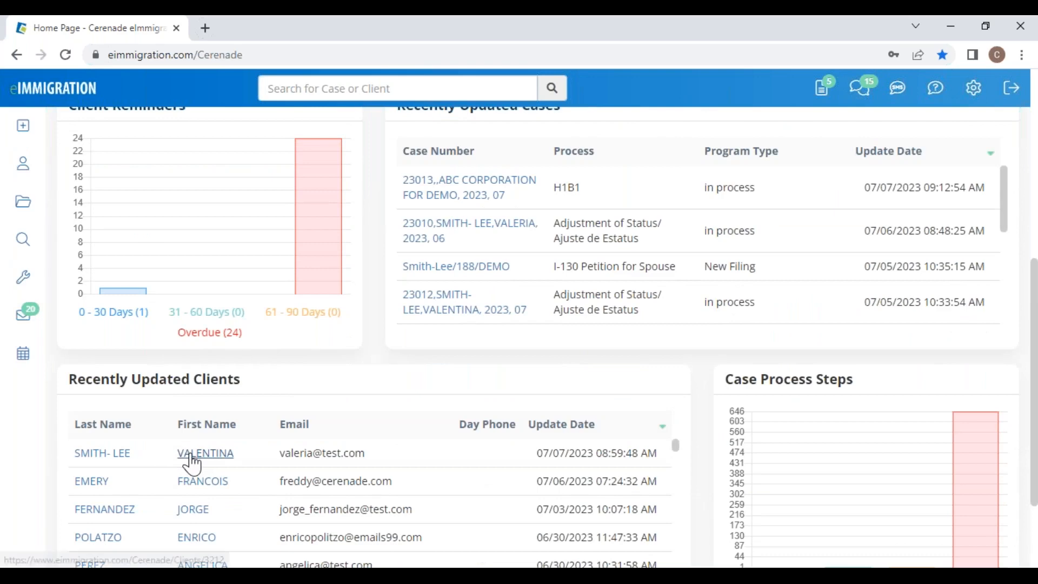
Step: Open the top recently updated client's General Info page, browse it, and bring up Alternate View
left_click(189, 456)
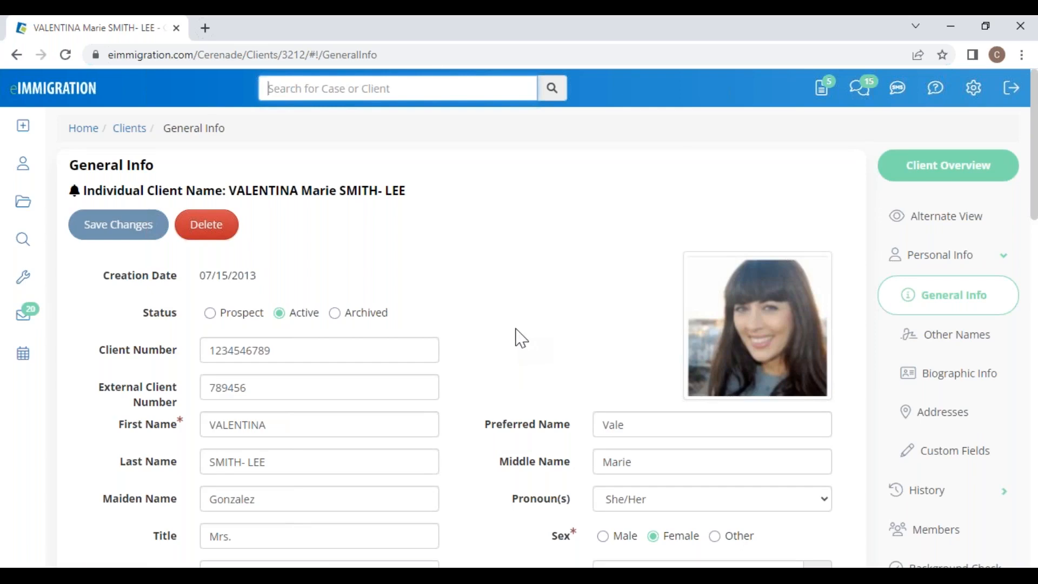
scroll(500, 362, "down", 5)
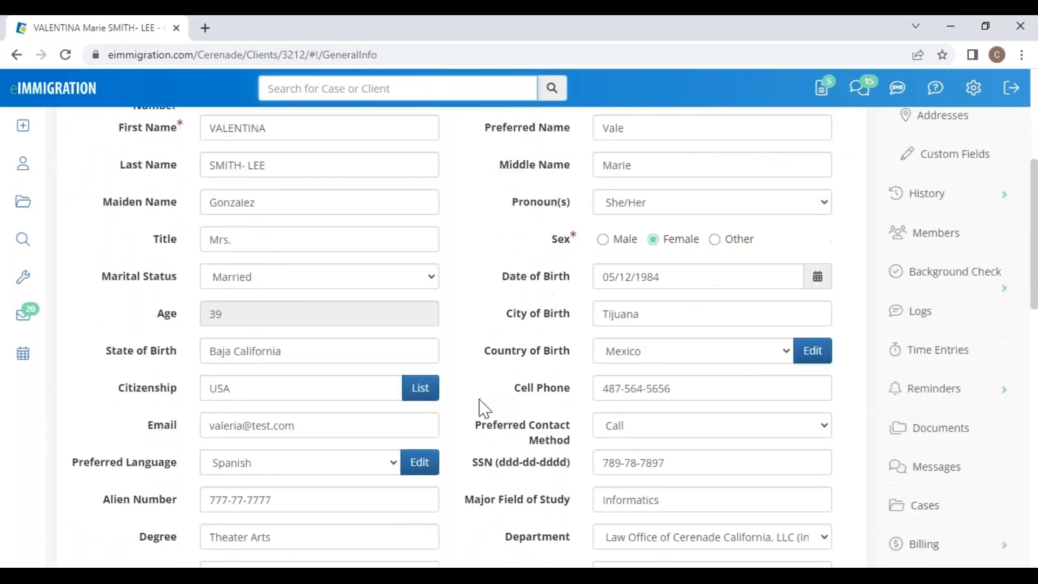
scroll(485, 409, "down", 4)
scroll(485, 409, "up", 10)
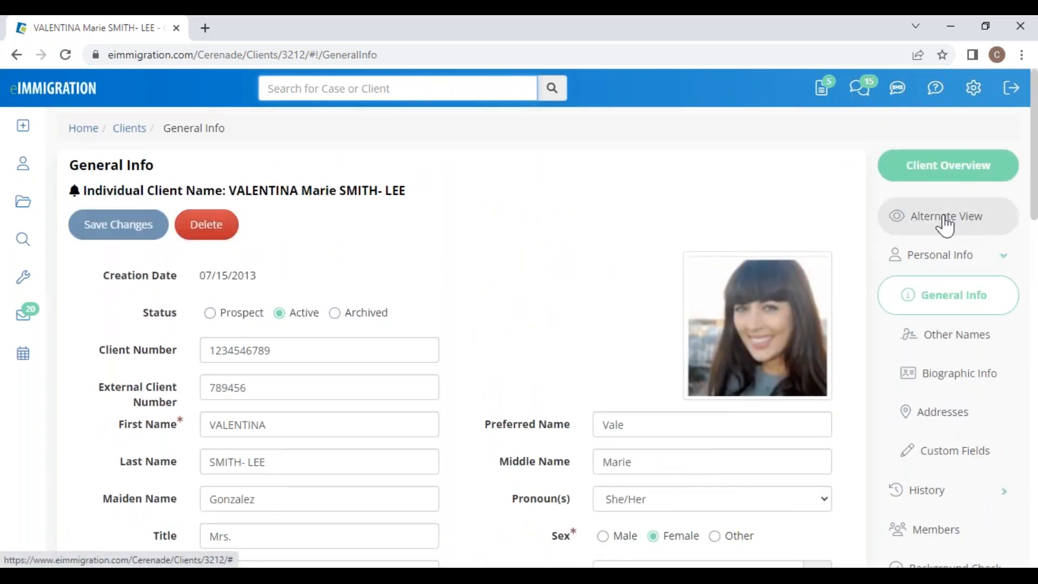
left_click(945, 223)
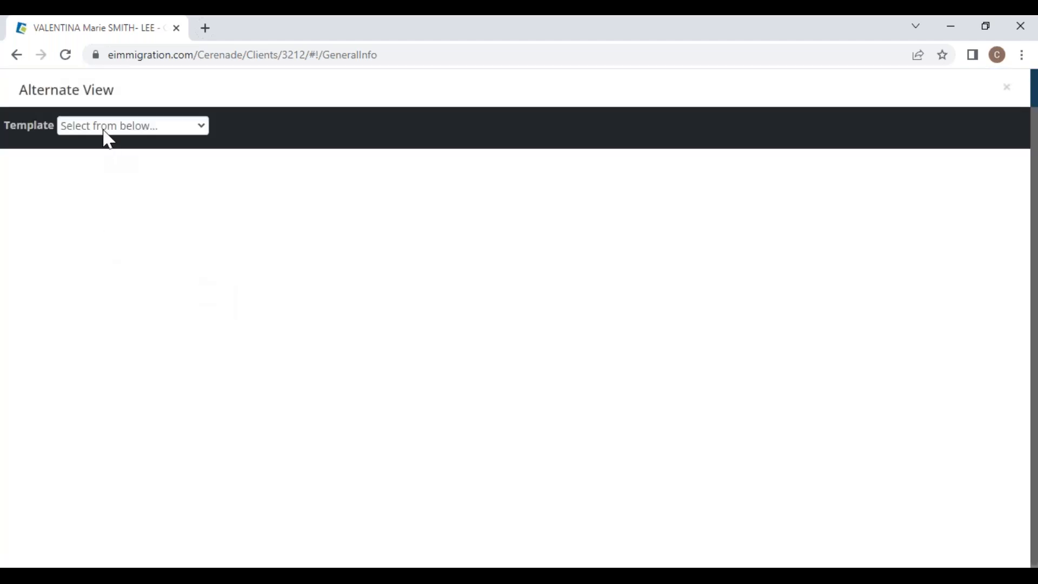
Step: Load the Biographic Information template, save it to the server, and close Alternate View
left_click(106, 131)
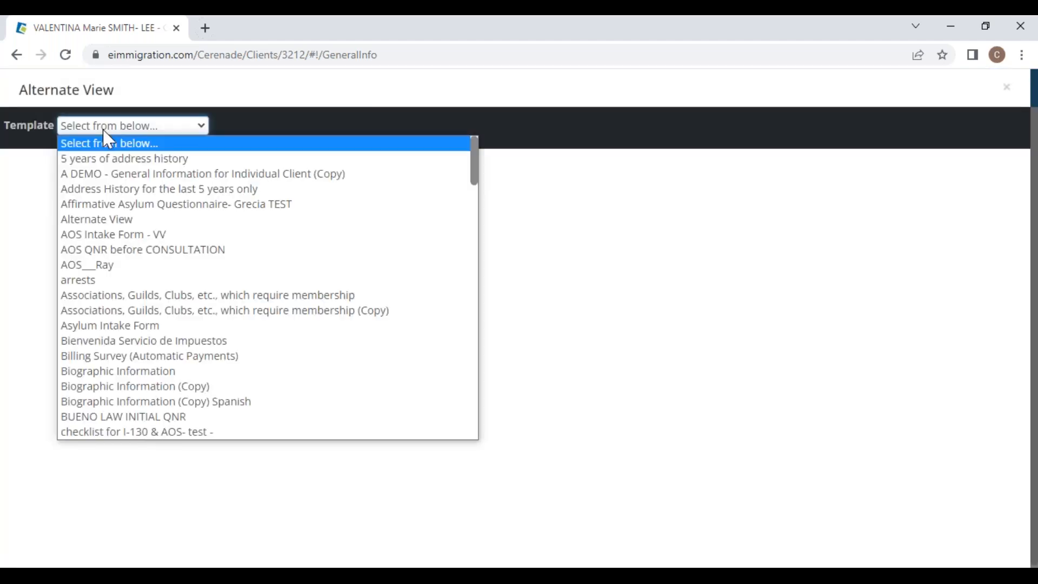
left_click(138, 373)
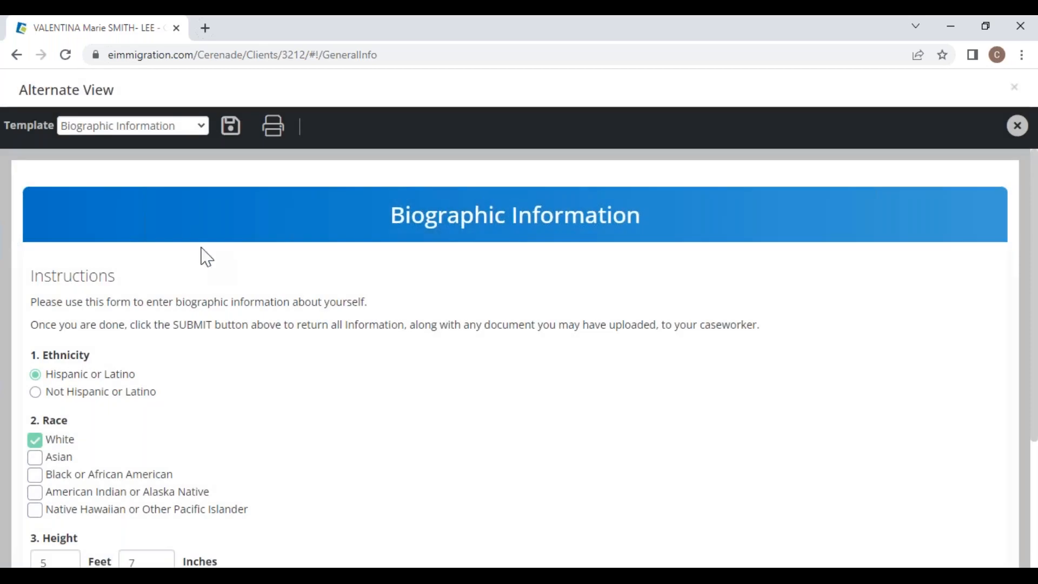
scroll(219, 411, "down", 4)
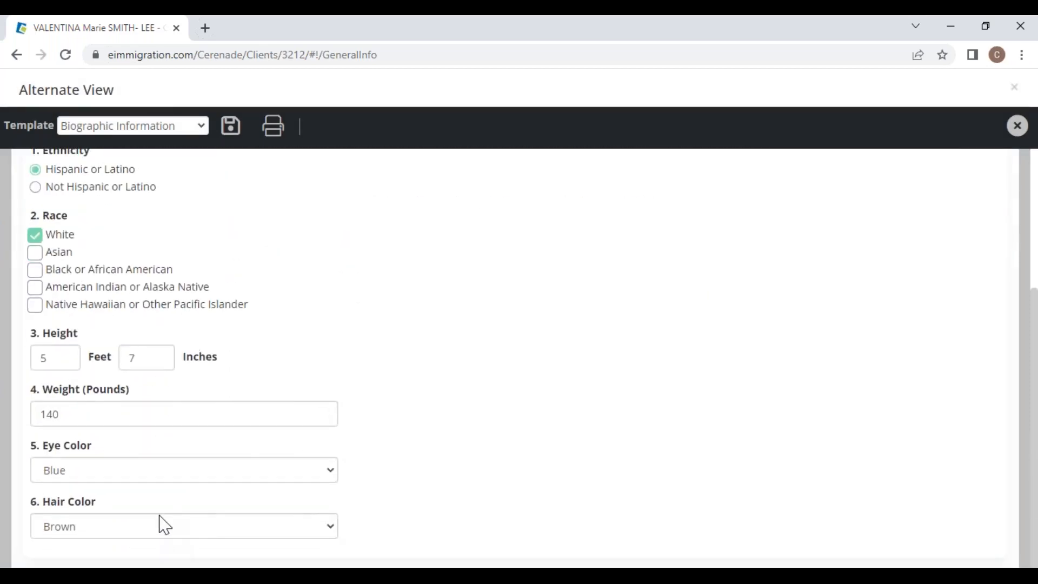
scroll(200, 298, "up", 4)
left_click(231, 127)
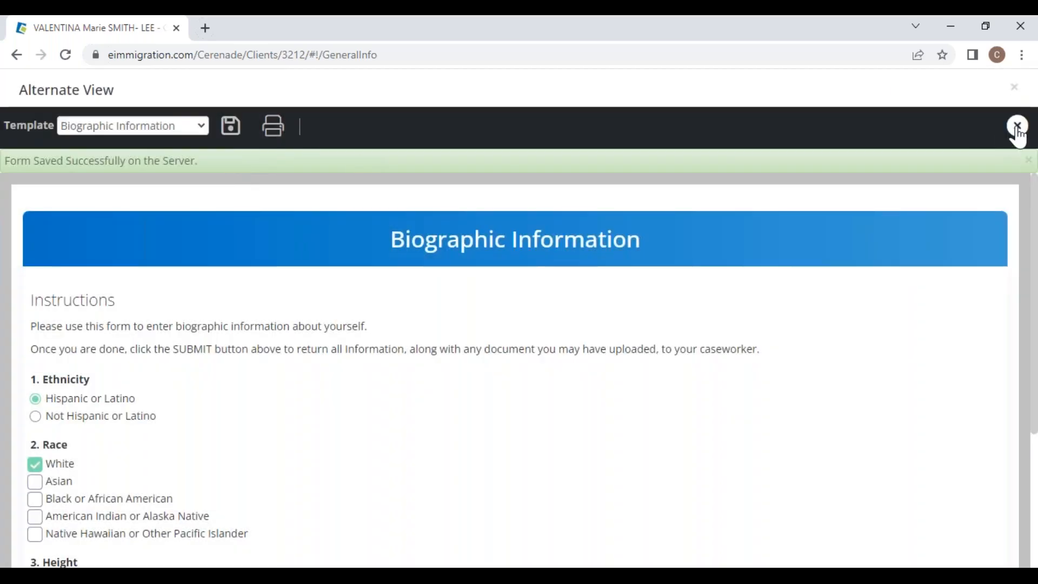
left_click(1018, 128)
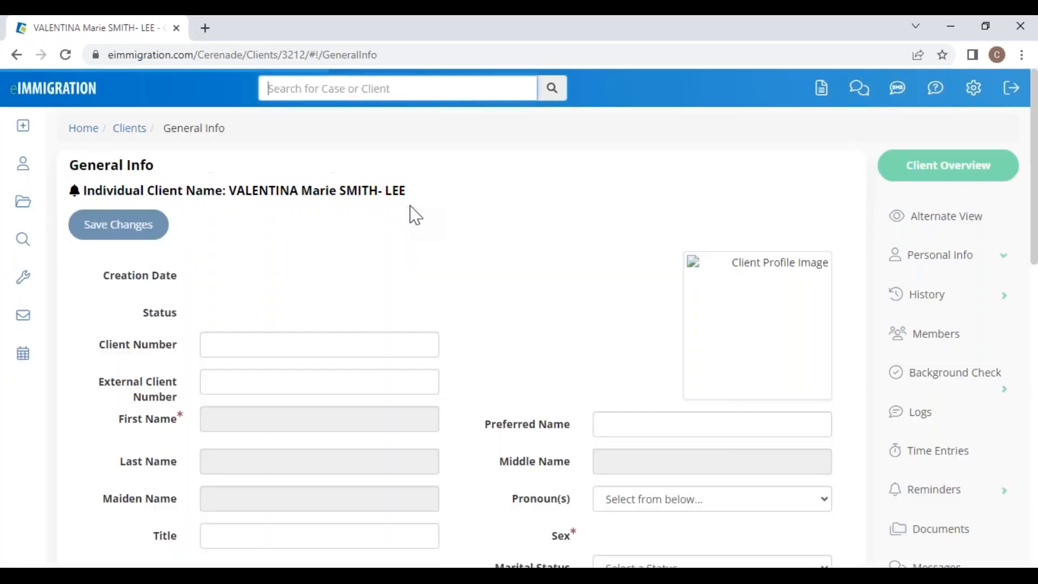
Step: Reopen Alternate View and load the General Information for Individual Client template
mouse_move(23, 133)
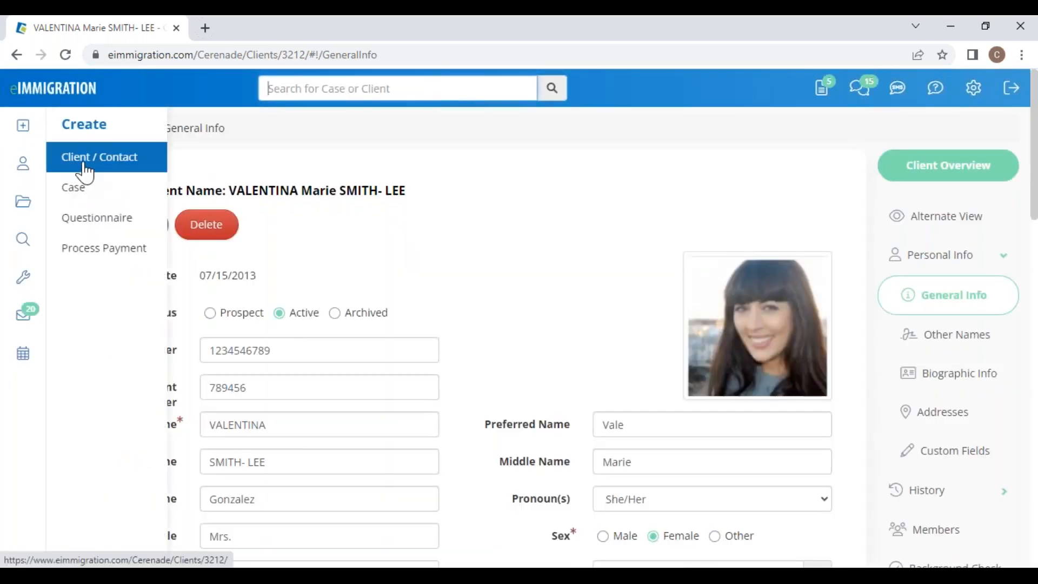
left_click(954, 222)
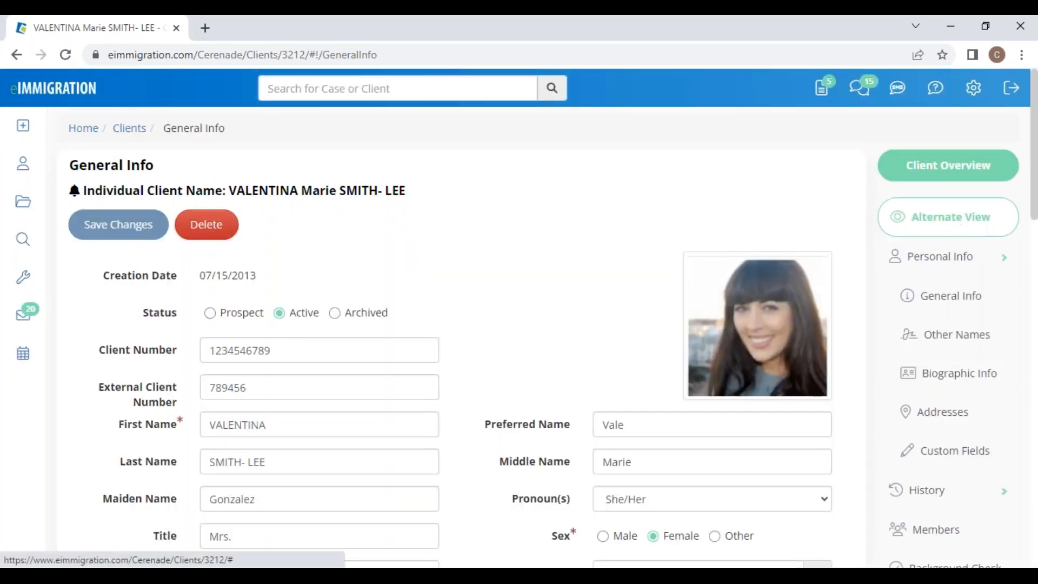
left_click(139, 129)
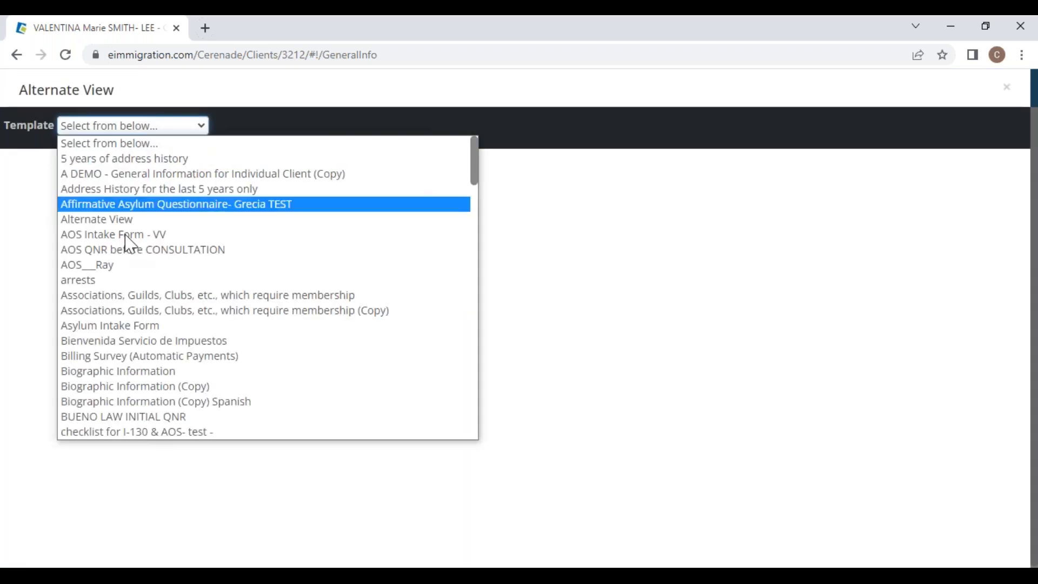
scroll(119, 427, "down", 1)
left_click(126, 116)
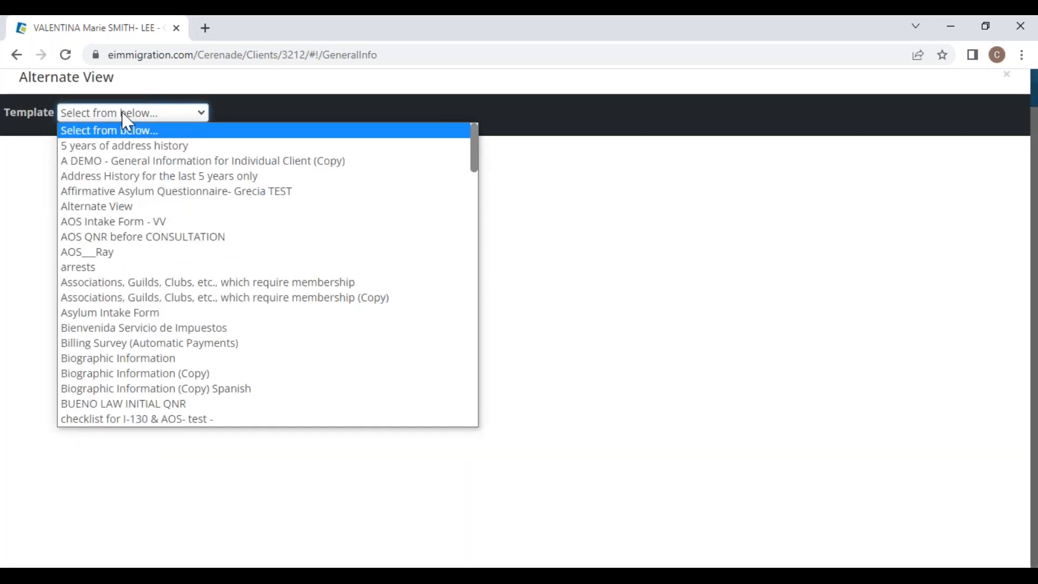
scroll(163, 346, "down", 10)
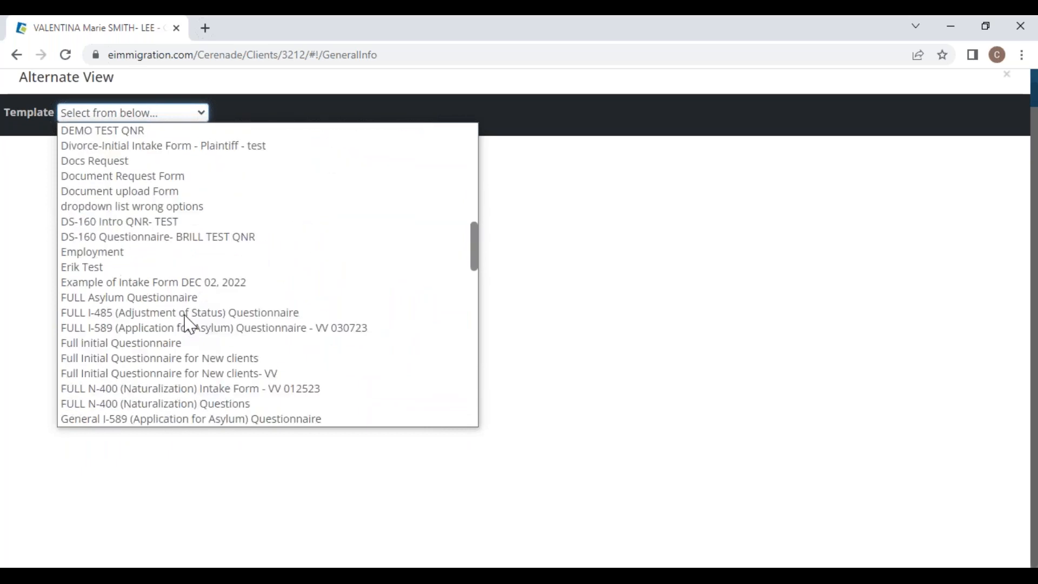
scroll(175, 349, "down", 3)
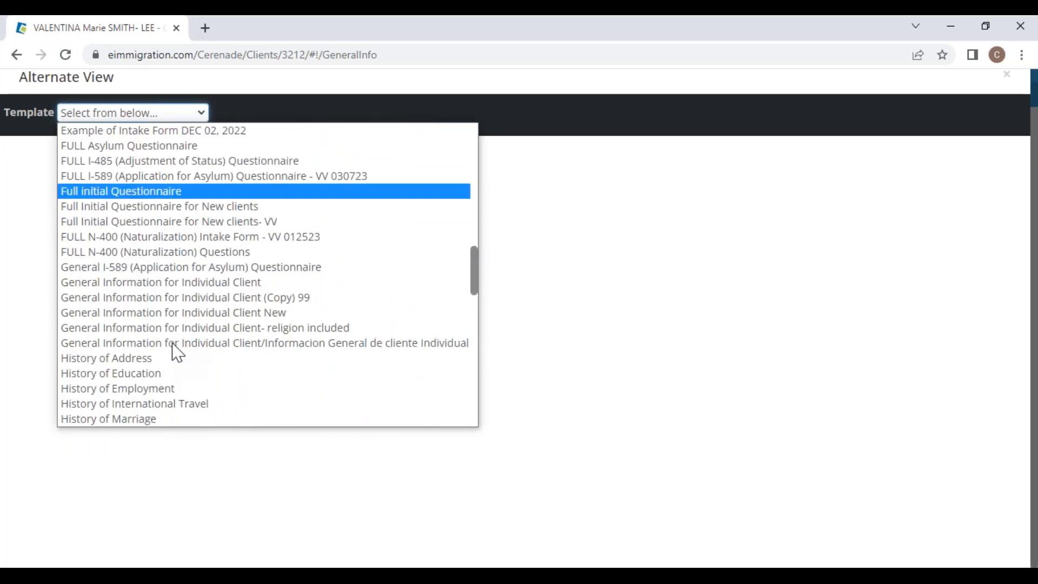
left_click(229, 282)
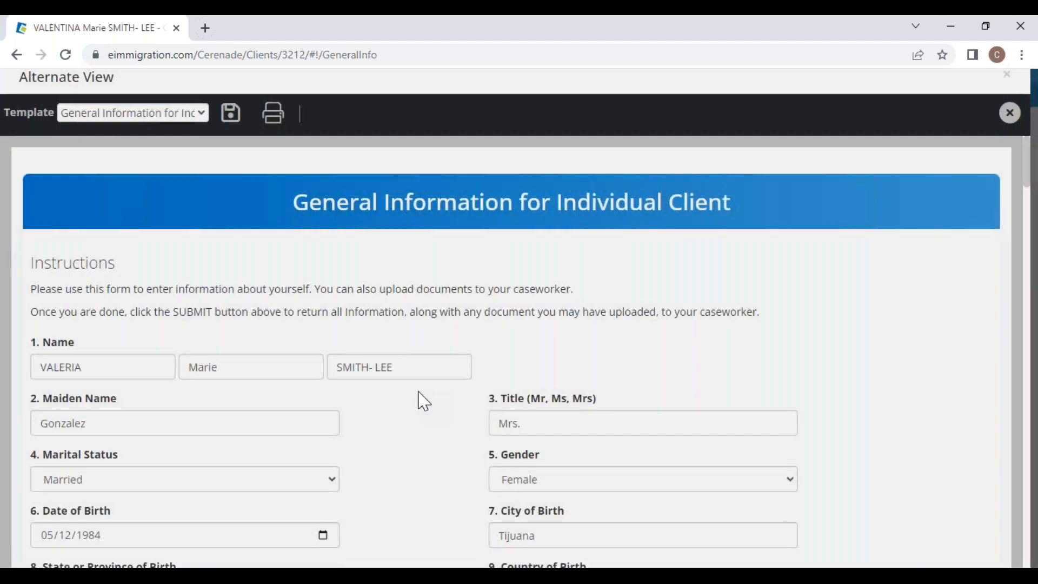
Step: Scroll through the form's prefilled personal, contact and passport details
scroll(422, 459, "down", 10)
scroll(424, 460, "down", 13)
scroll(421, 472, "down", 12)
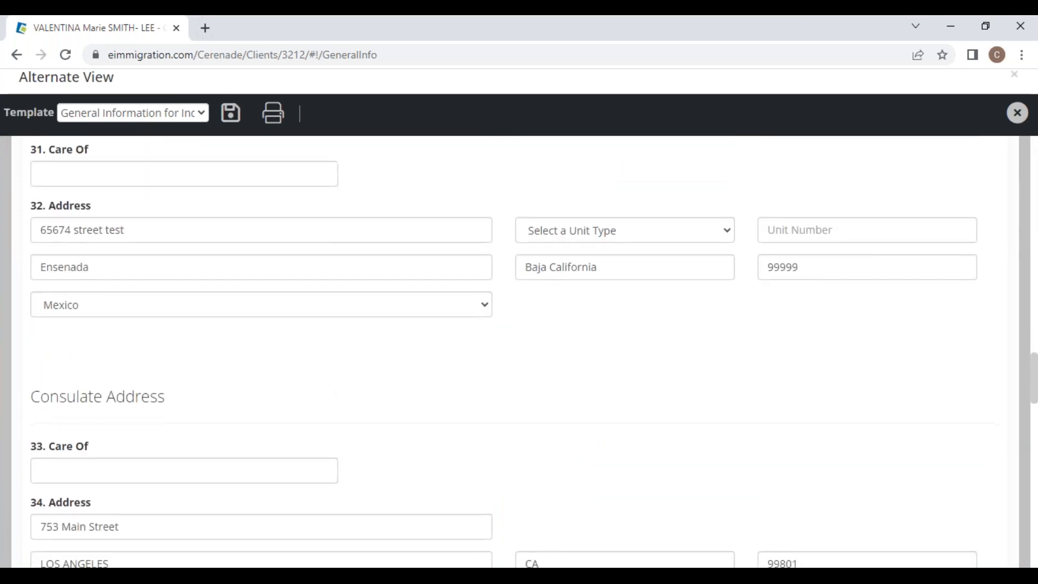
scroll(519, 349, "down", 7)
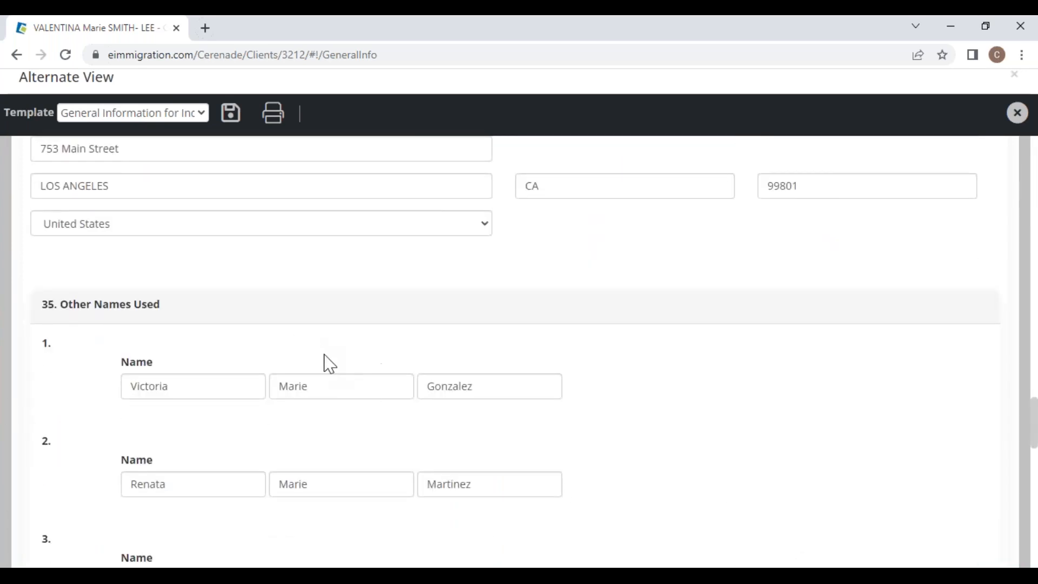
scroll(314, 462, "down", 1)
scroll(319, 471, "down", 5)
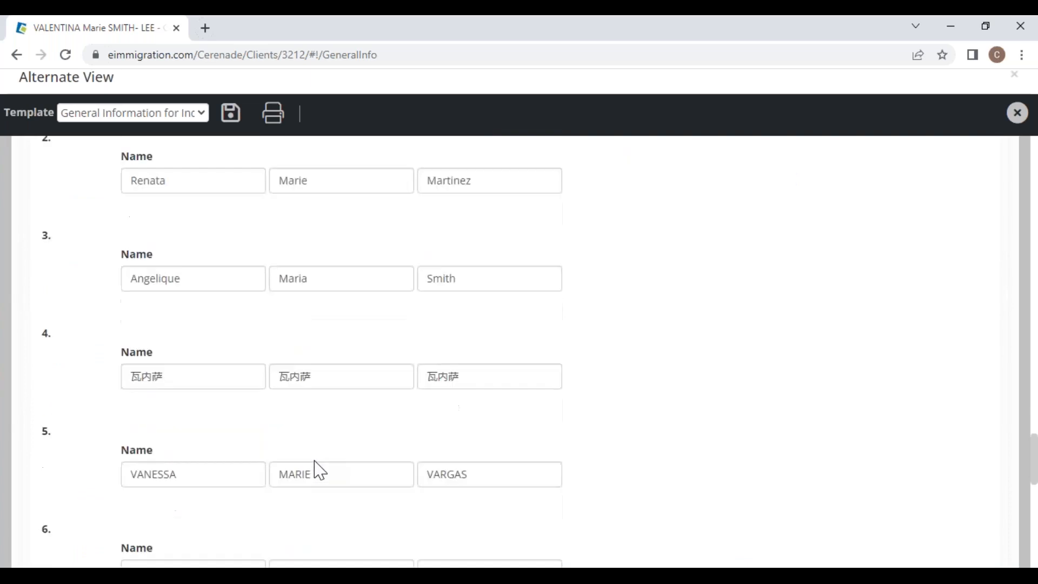
scroll(319, 357, "up", 20)
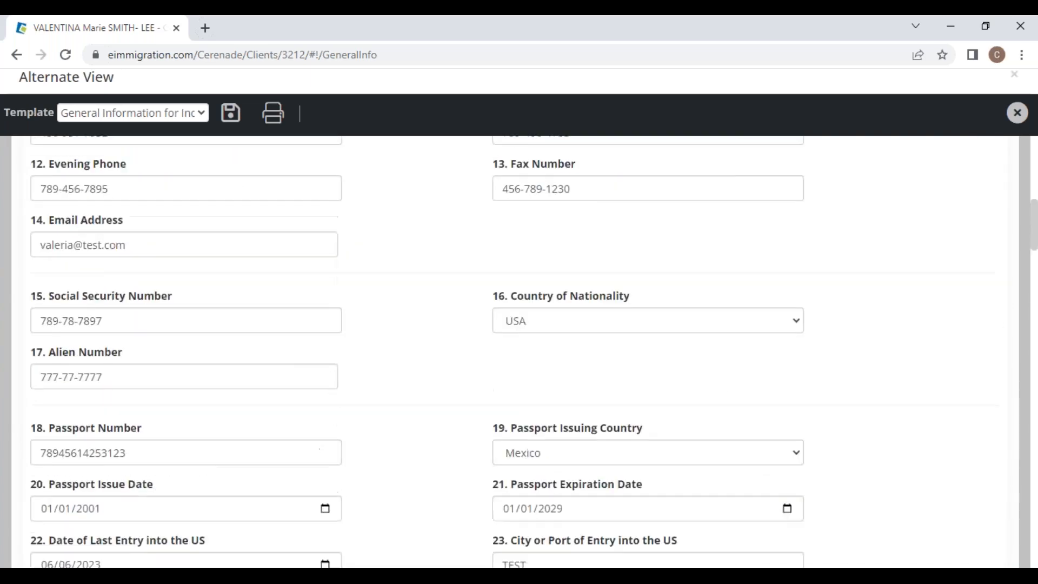
scroll(319, 340, "up", 1)
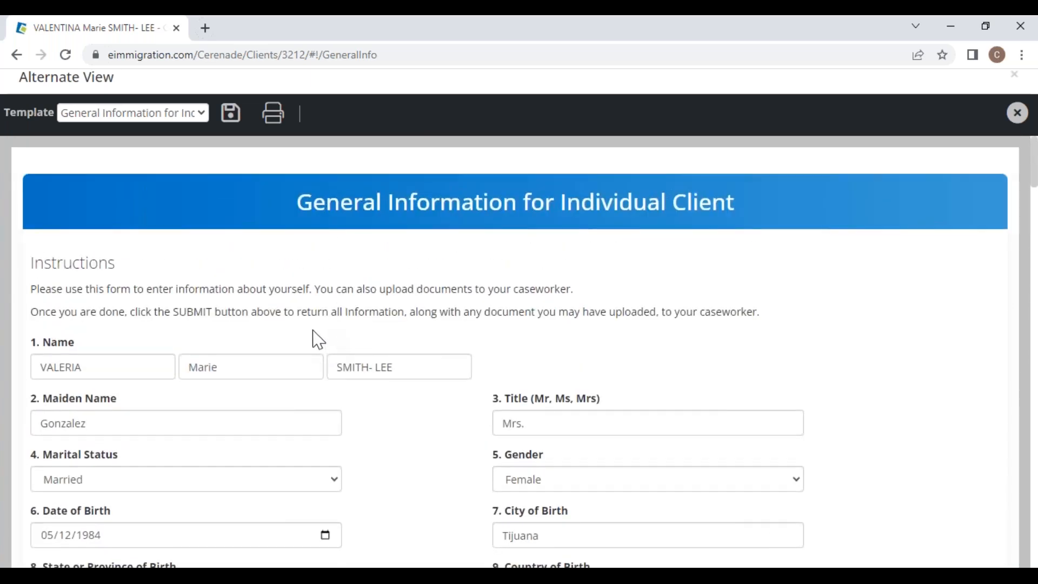
scroll(417, 398, "down", 8)
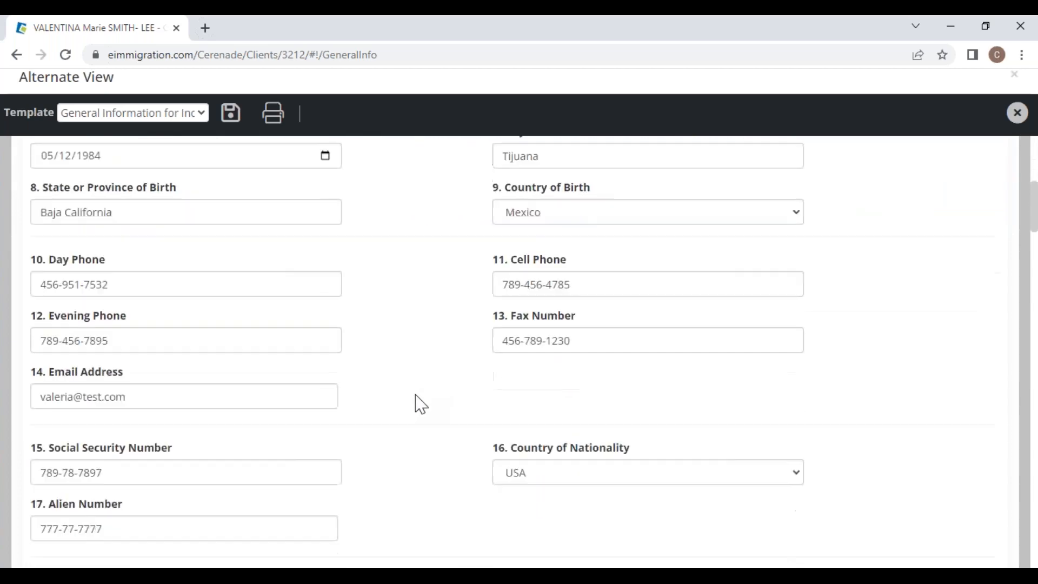
scroll(419, 410, "down", 1)
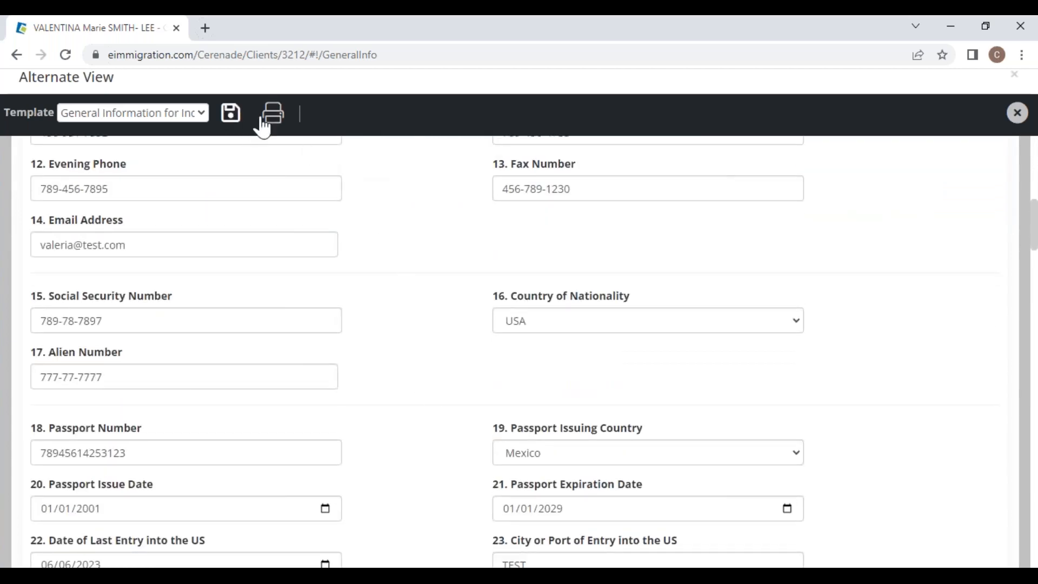
Step: Close Alternate View and confirm leaving the form without saving
left_click(1018, 113)
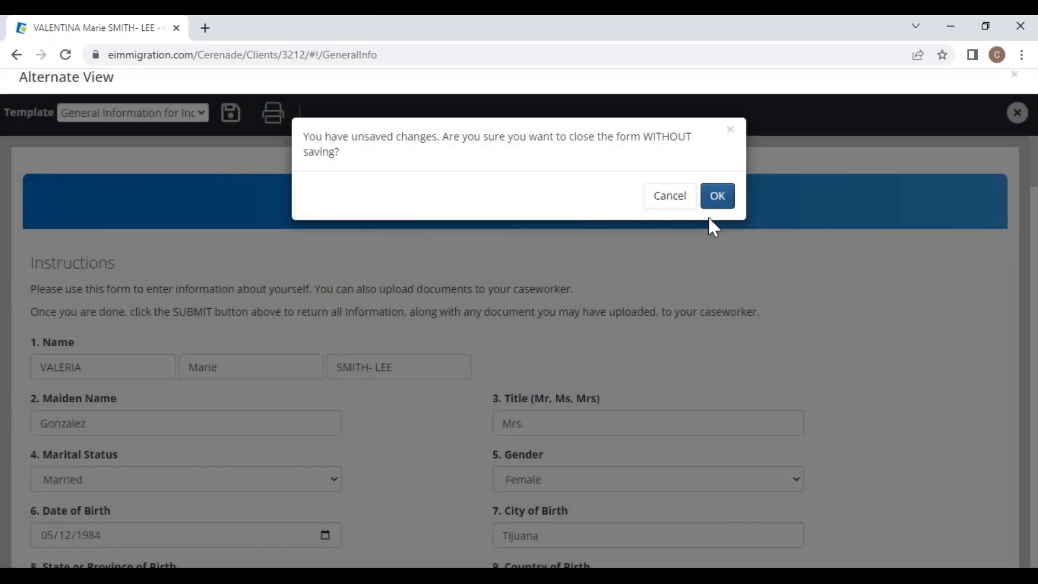
left_click(719, 197)
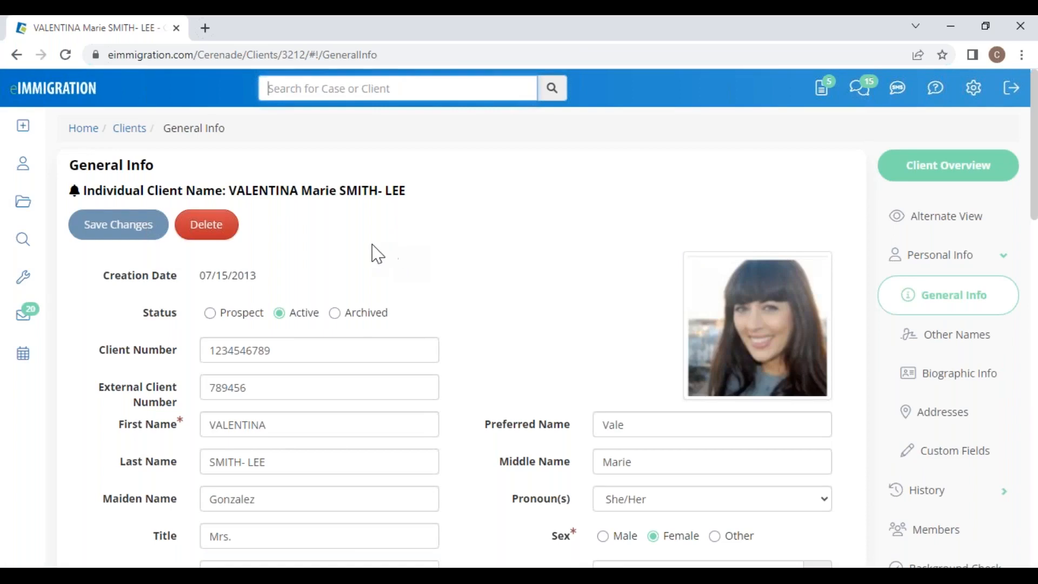
mouse_move(23, 128)
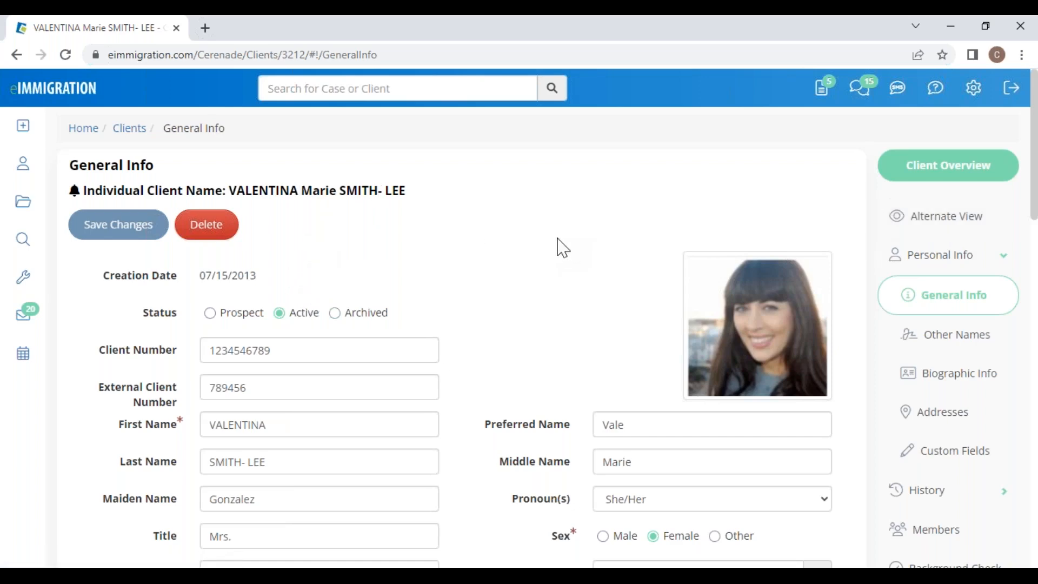
scroll(500, 420, "down", 7)
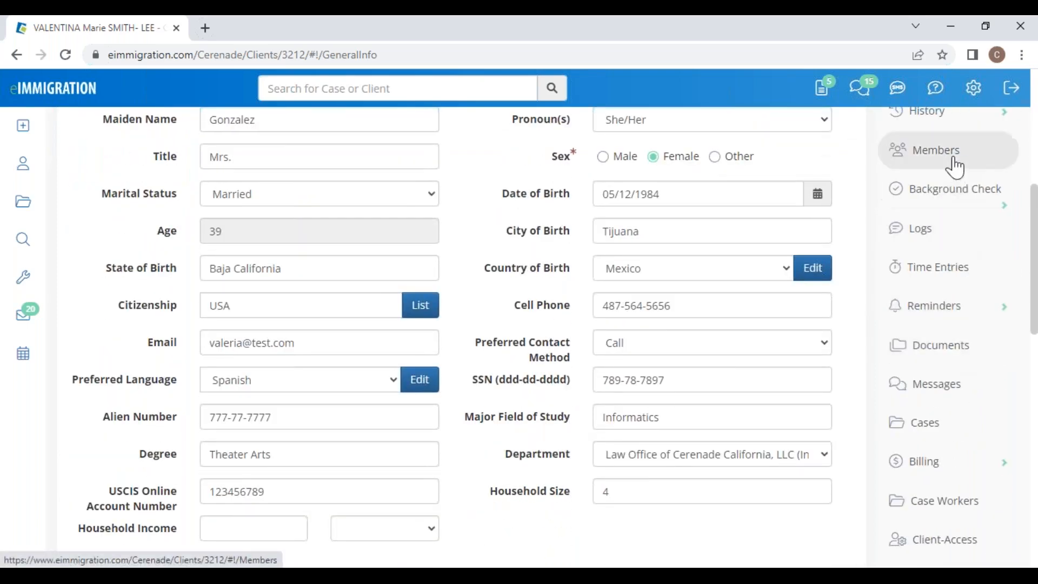
scroll(946, 129, "up", 5)
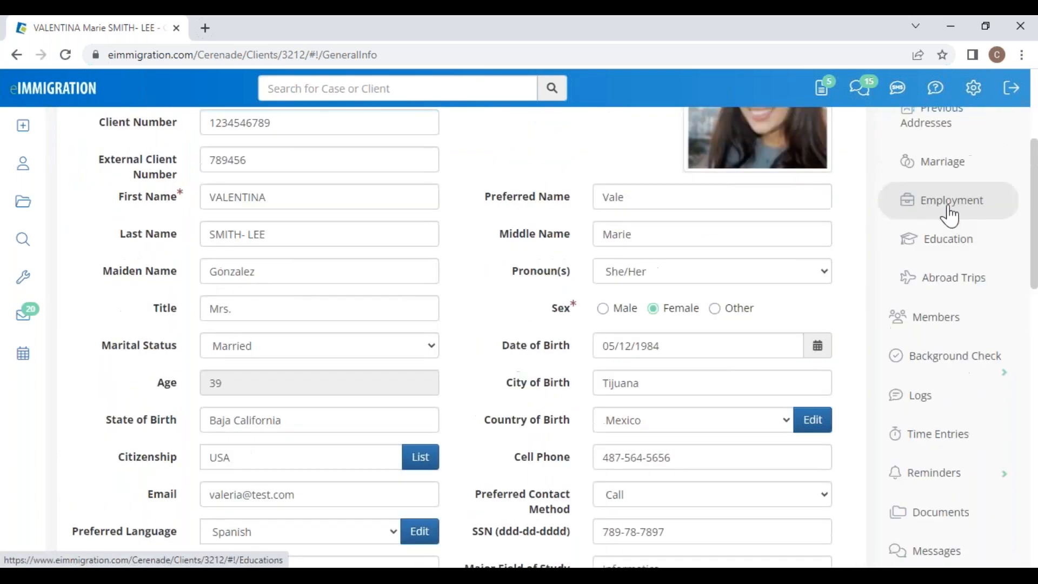
Step: Review the client's Previous Addresses, Marriage records and six-employer Employment history
left_click(952, 133)
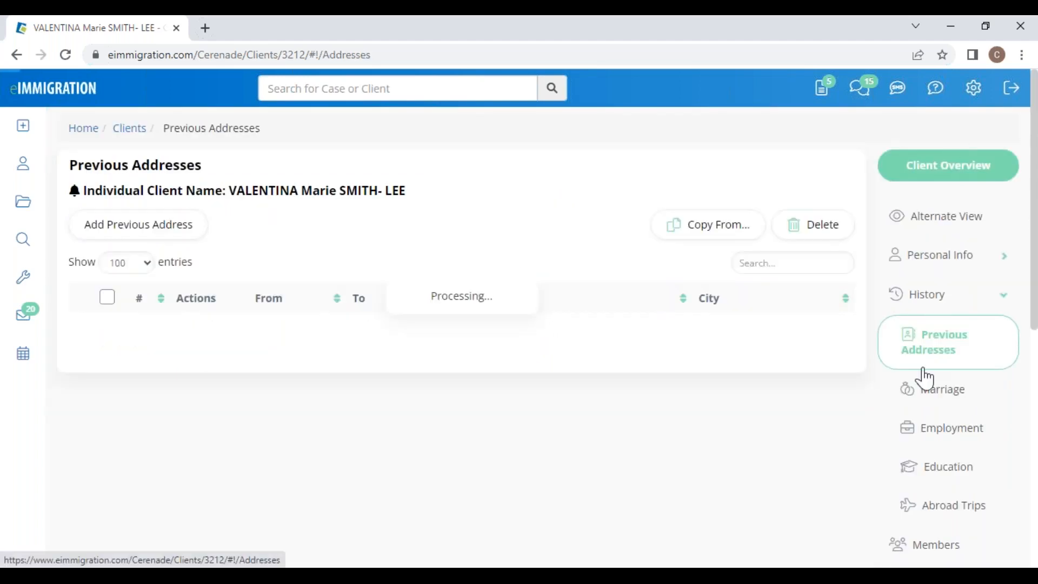
left_click(943, 392)
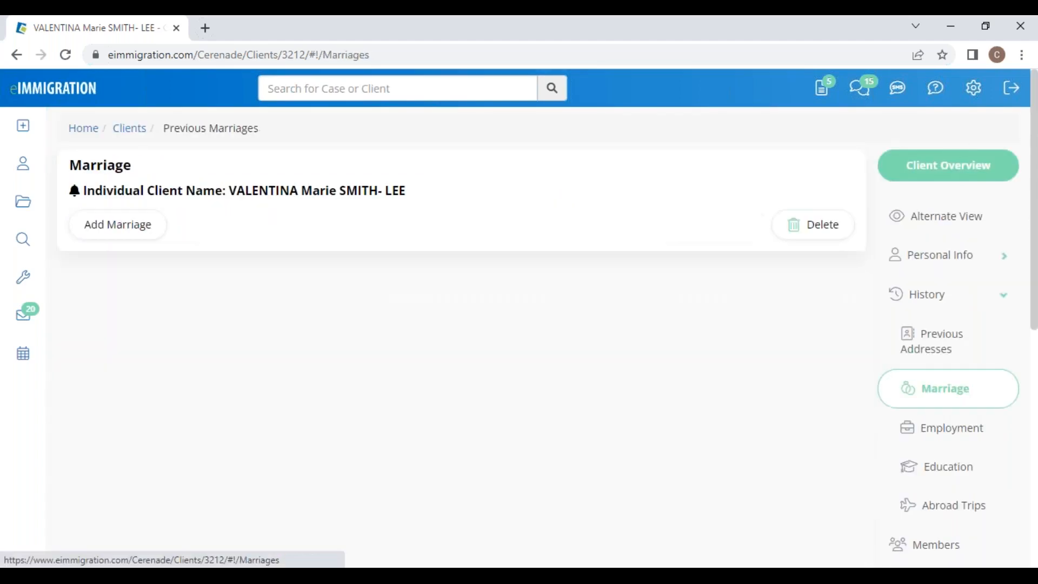
left_click(956, 430)
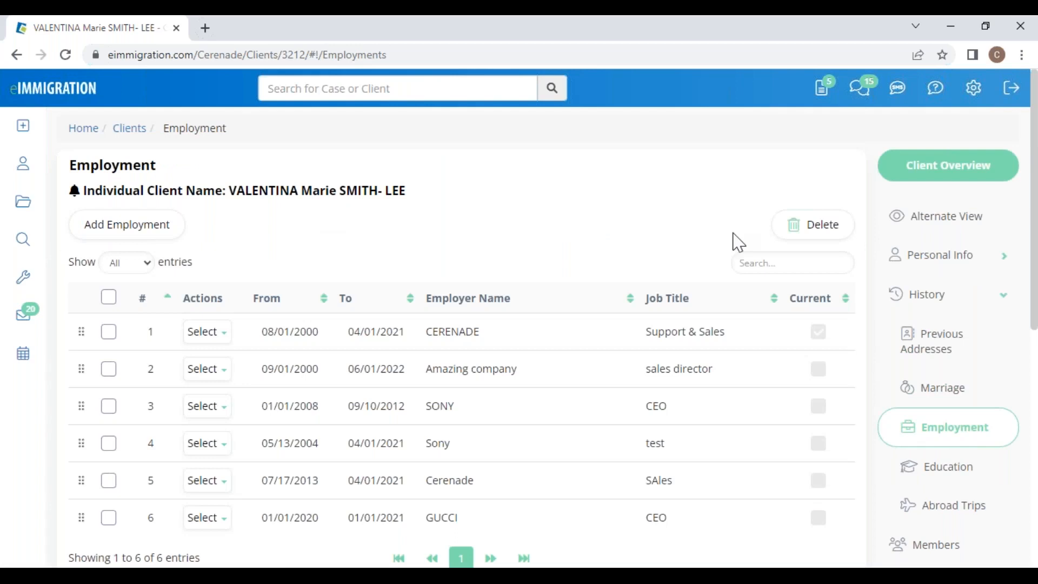
scroll(955, 517, "down", 2)
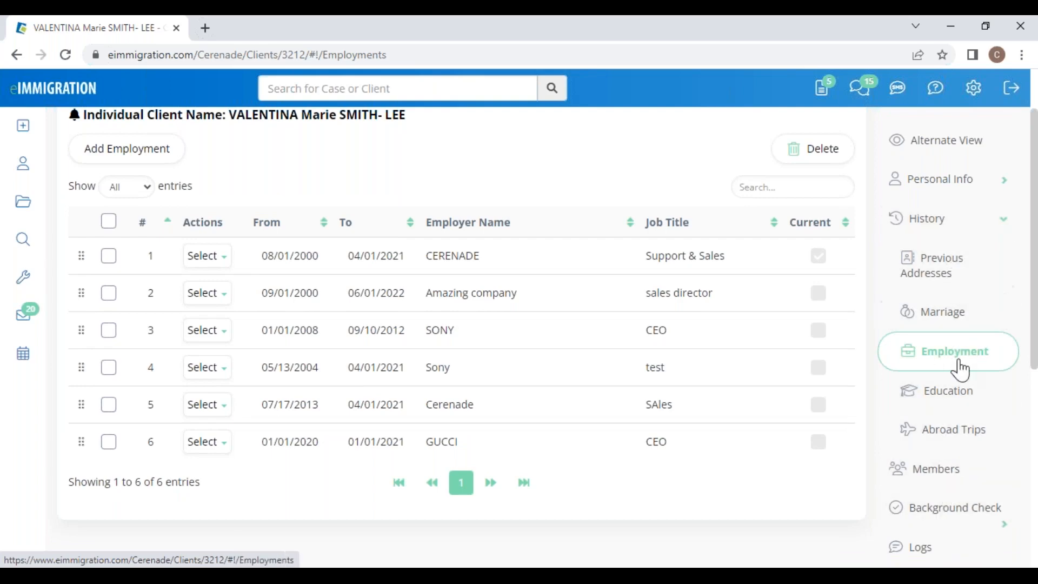
scroll(959, 366, "up", 1)
scroll(959, 382, "down", 4)
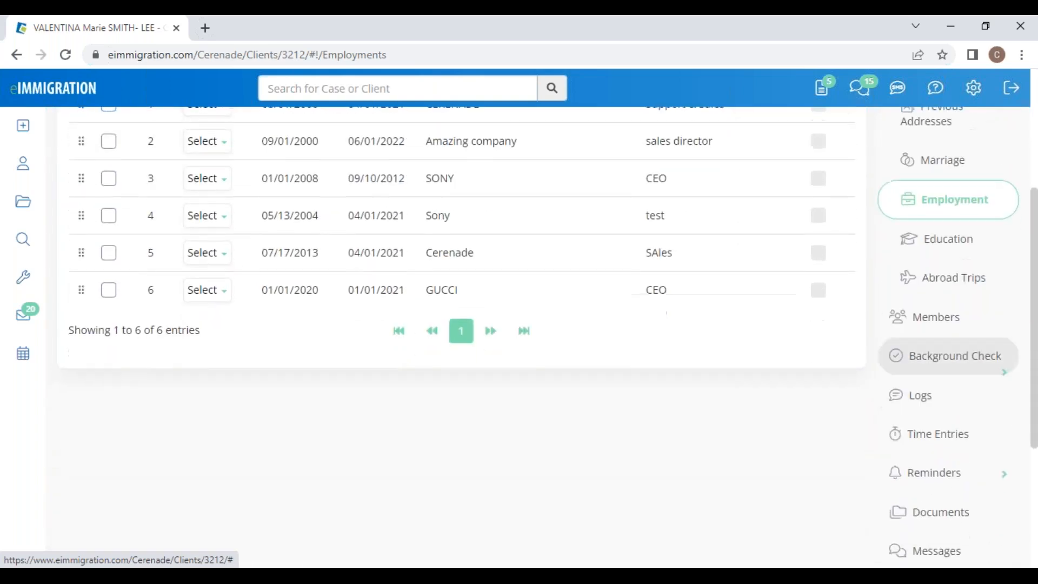
Step: Review the Members list (Employer, Son, Daughter, Spouse) and open ABC CORPORATION FOR DEMO in a new tab
left_click(939, 323)
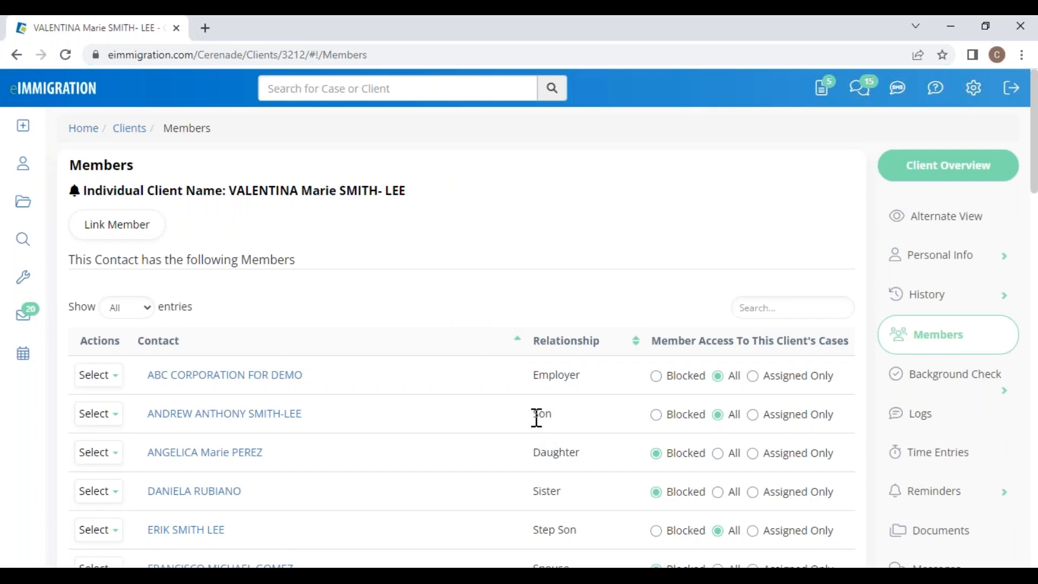
double_click(537, 417)
scroll(557, 547, "down", 3)
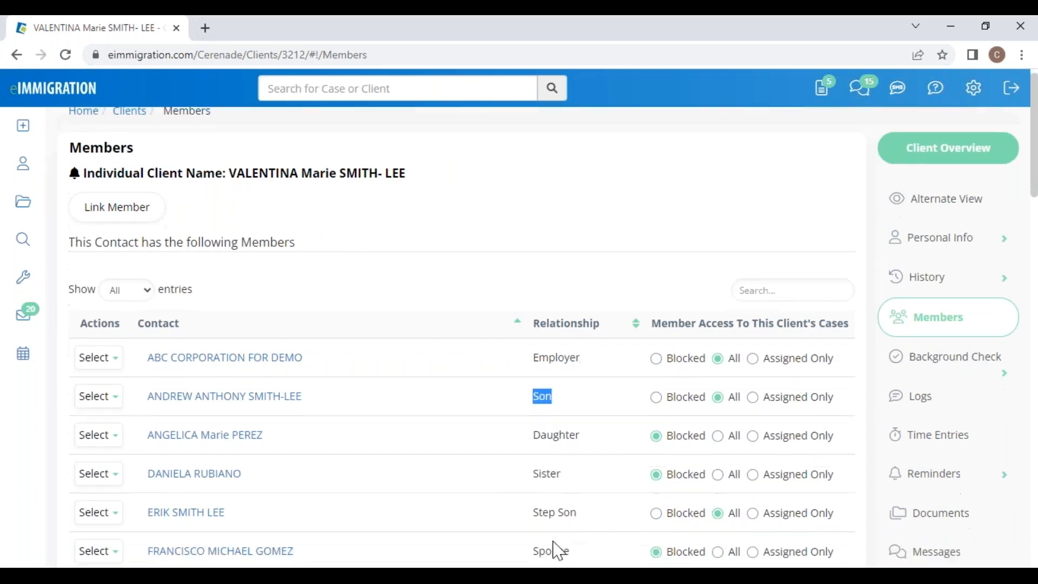
scroll(560, 511, "down", 6)
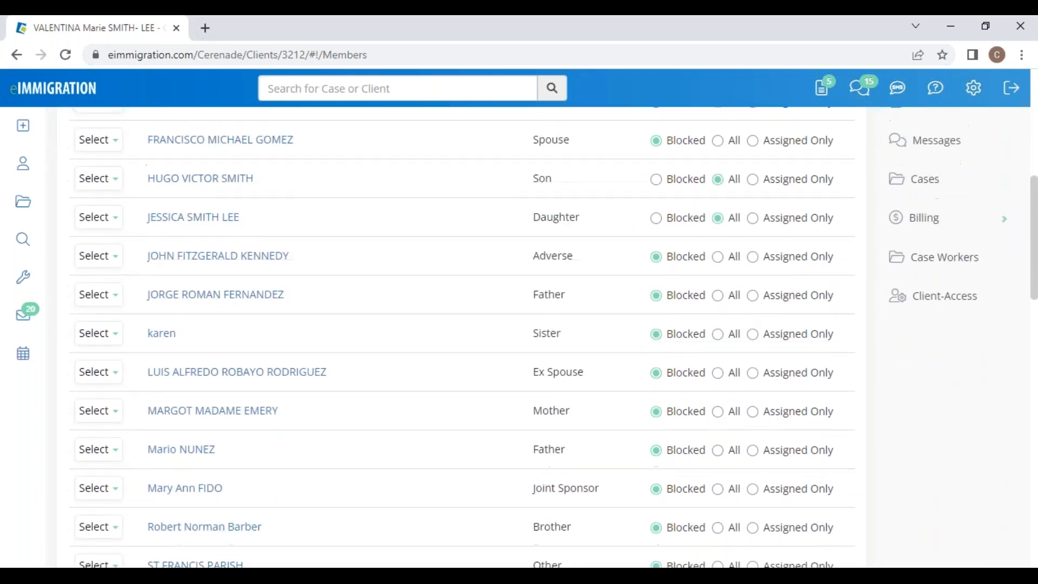
scroll(537, 467, "up", 9)
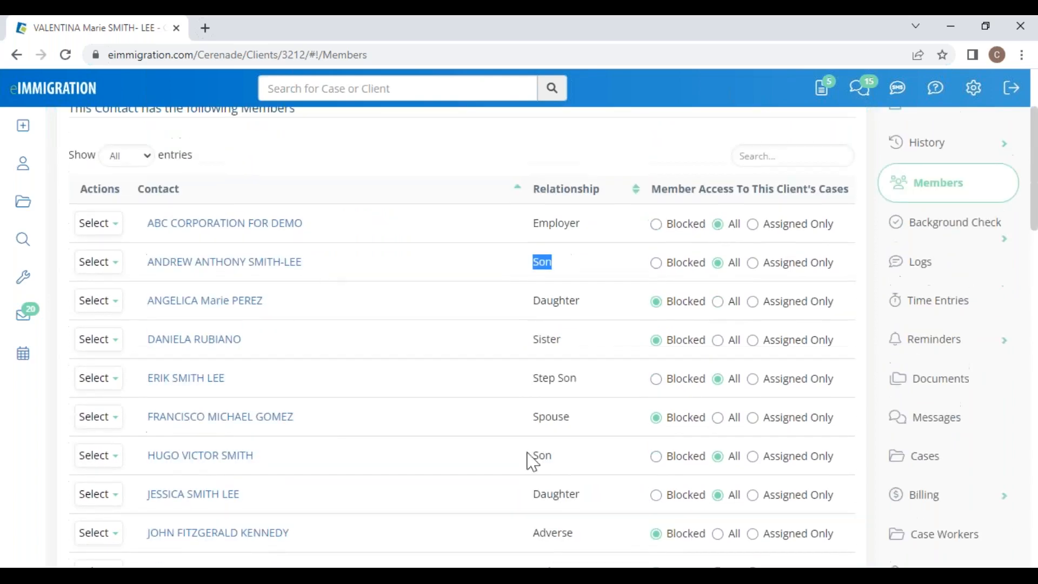
left_click(213, 230)
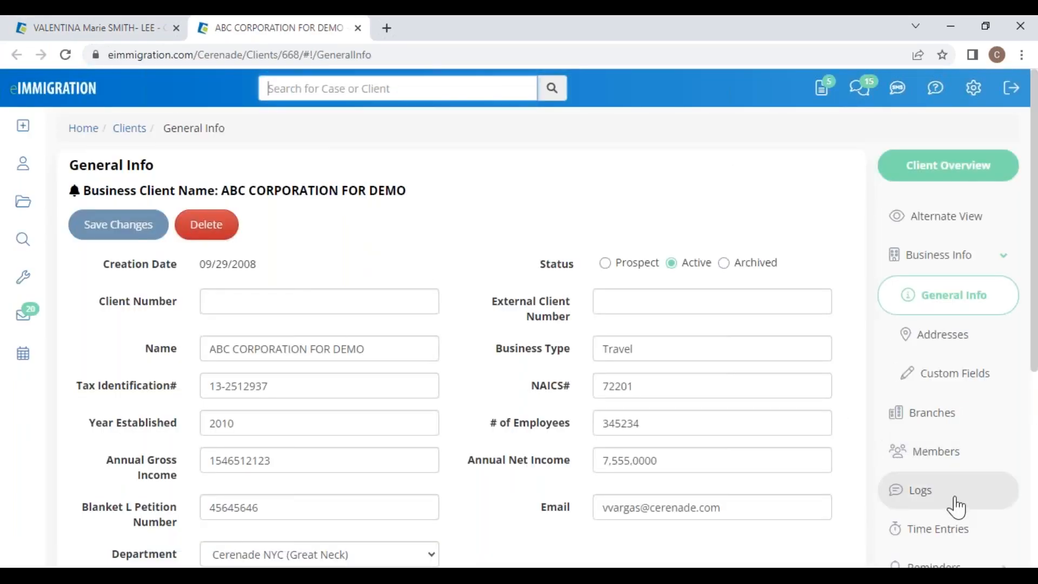
Step: Scroll ABC CORPORATION FOR DEMO's General Info and view its Messages
scroll(944, 487, "down", 2)
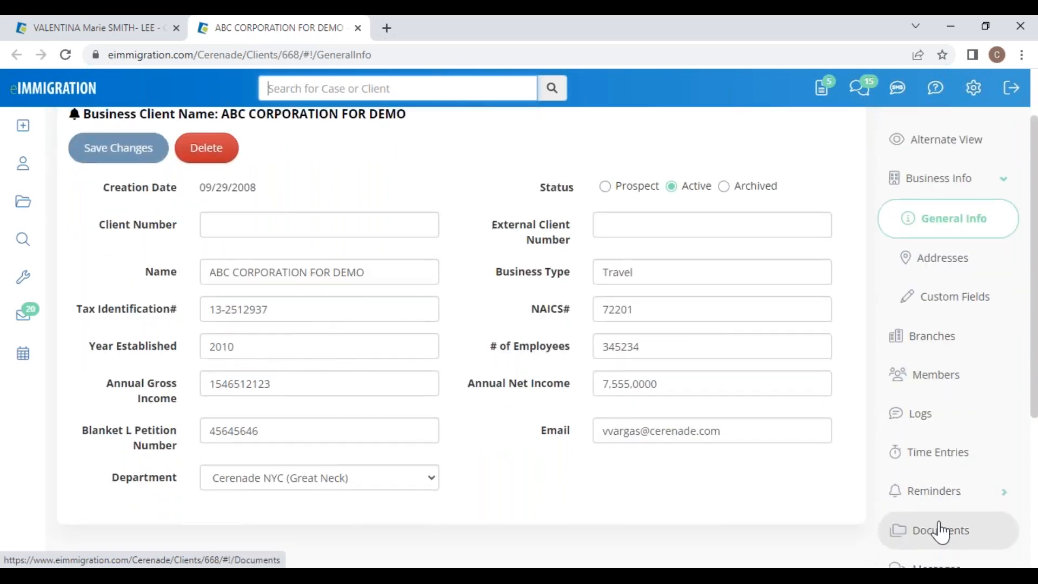
scroll(938, 527, "down", 3)
left_click(952, 424)
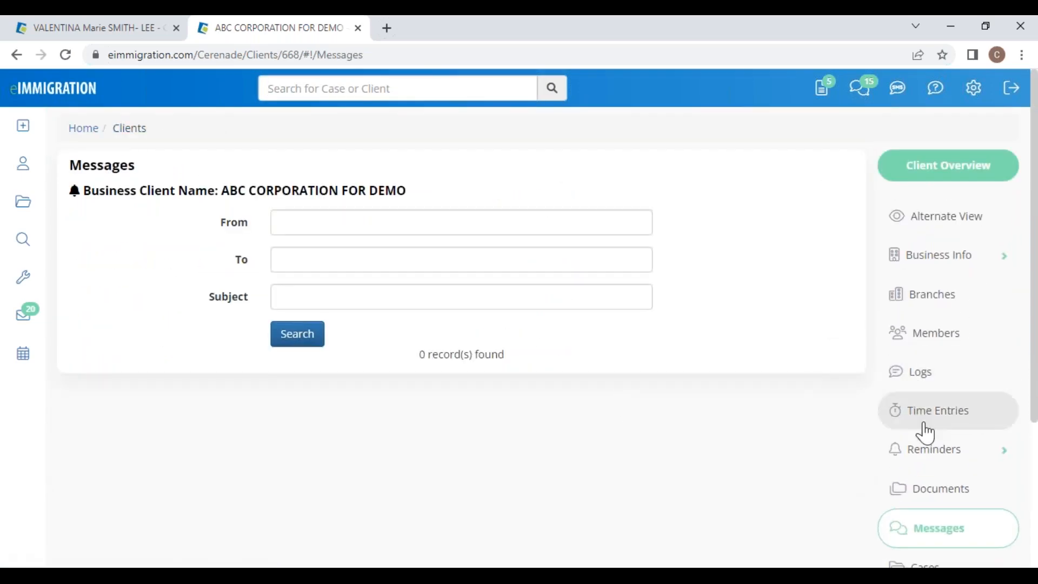
Step: Browse the business's employee and signatory Members list and bring up Link Member
left_click(922, 333)
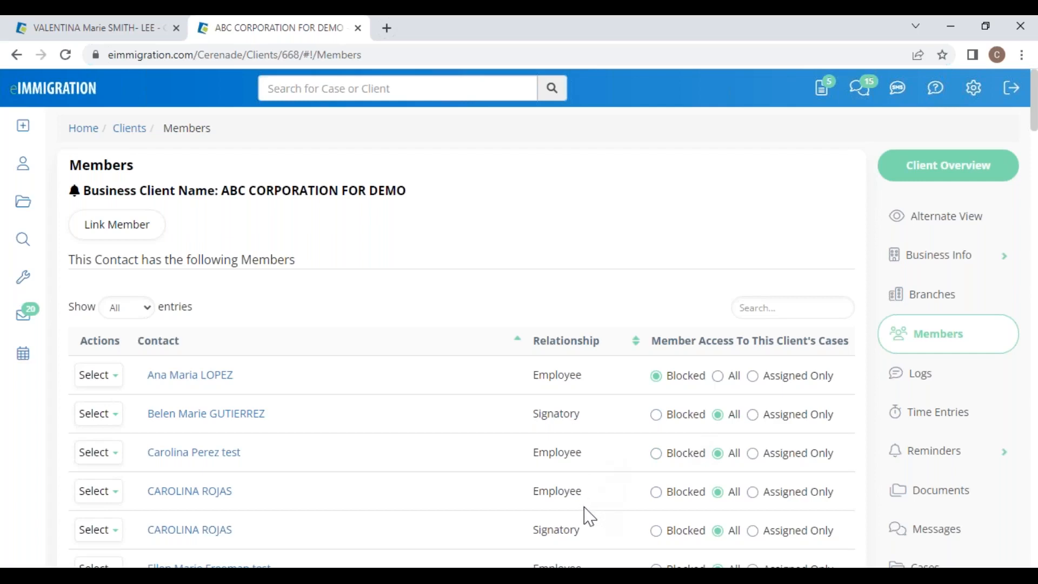
scroll(589, 517, "down", 3)
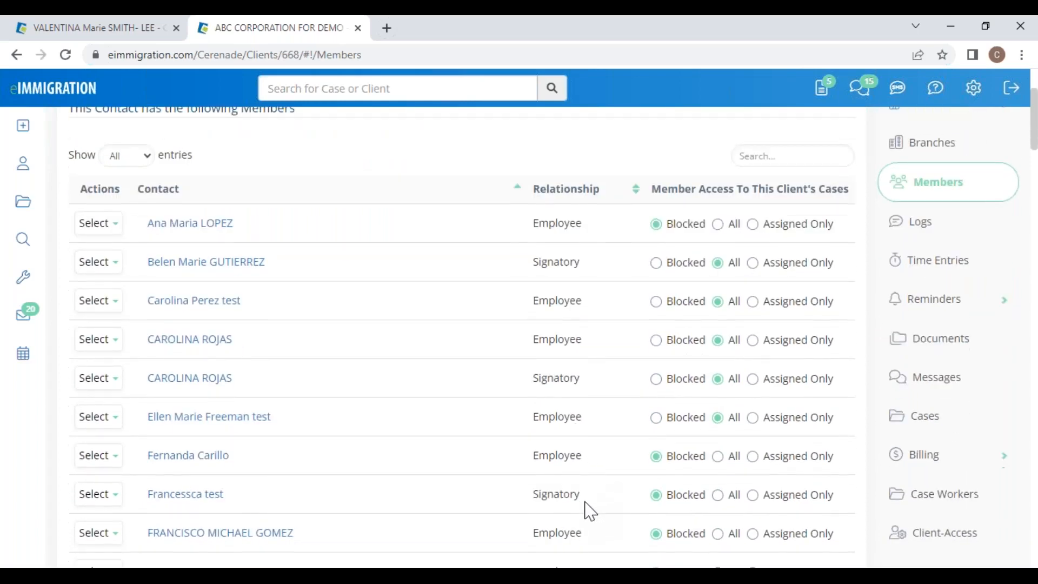
scroll(487, 249, "up", 3)
left_click_drag(253, 265, 347, 285)
left_click(139, 234)
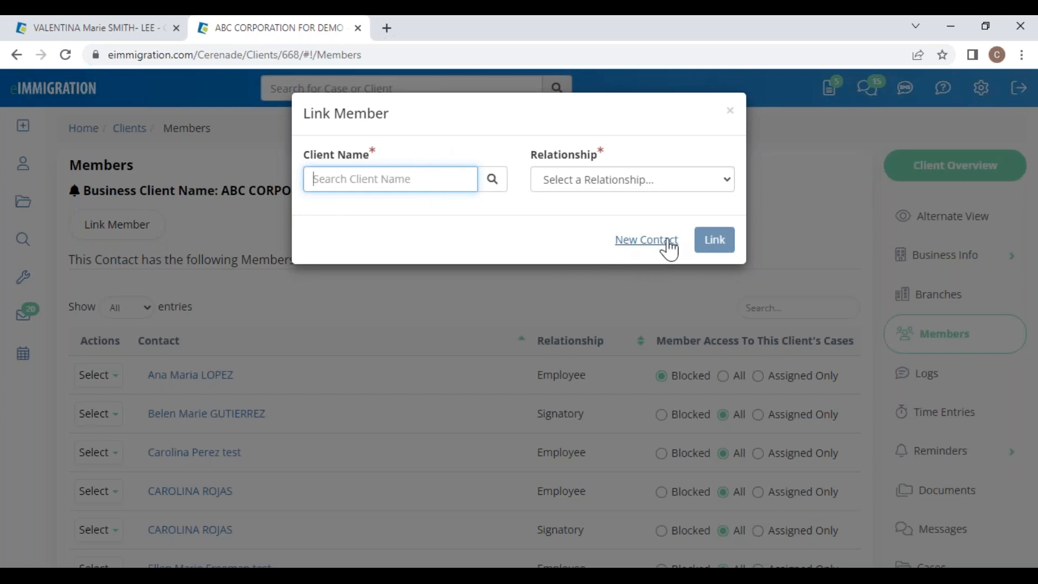
Step: Preview the New Contact form with Auto Generate client number unticked, then close it
left_click(625, 244)
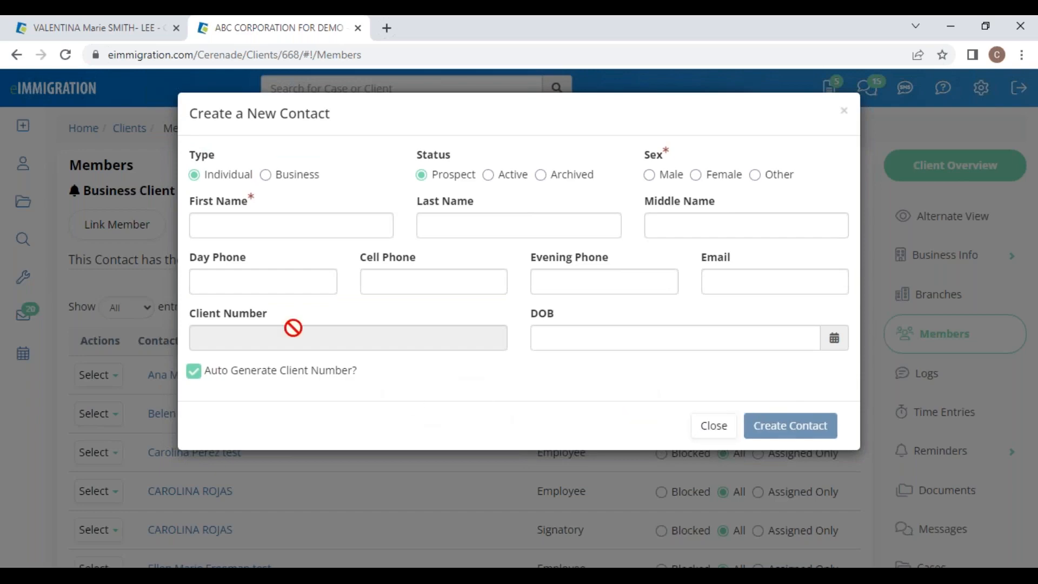
left_click(265, 371)
left_click_drag(193, 315, 288, 339)
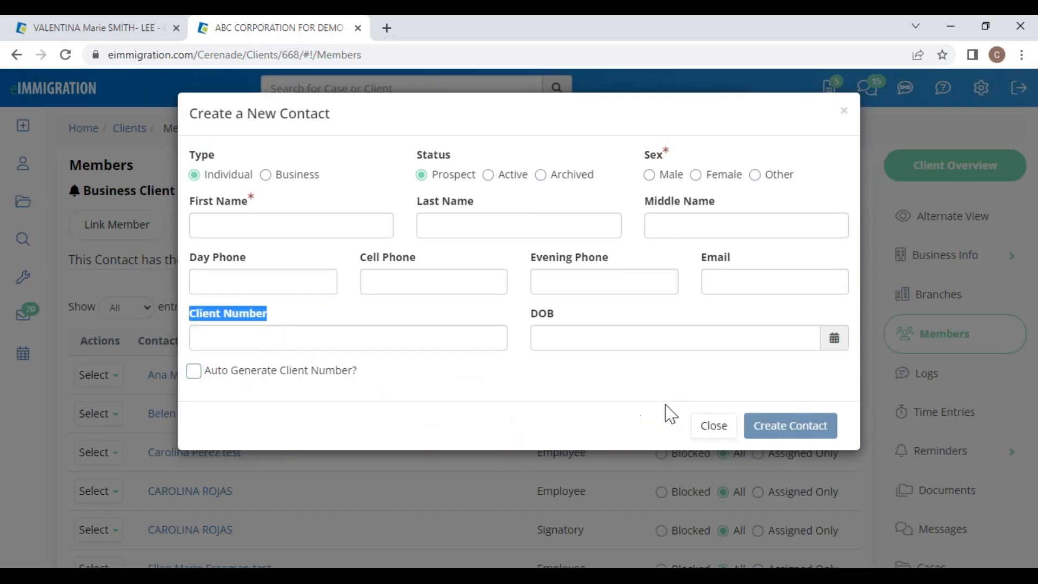
left_click(707, 430)
Step: Browse the relationship types, dismiss Link Member without linking, and close the business client's tab
left_click(606, 179)
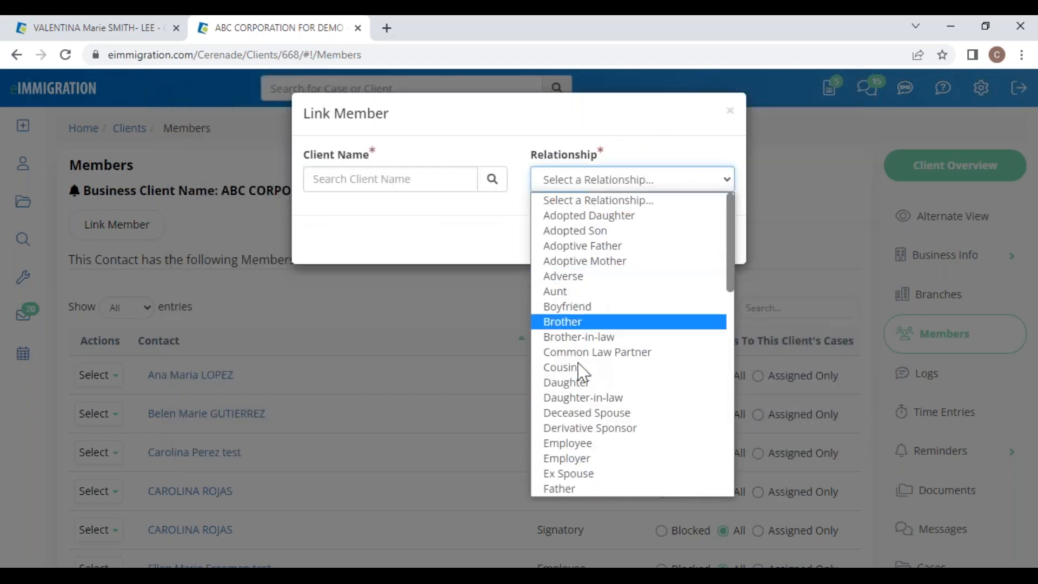
scroll(588, 412, "down", 5)
scroll(594, 407, "up", 5)
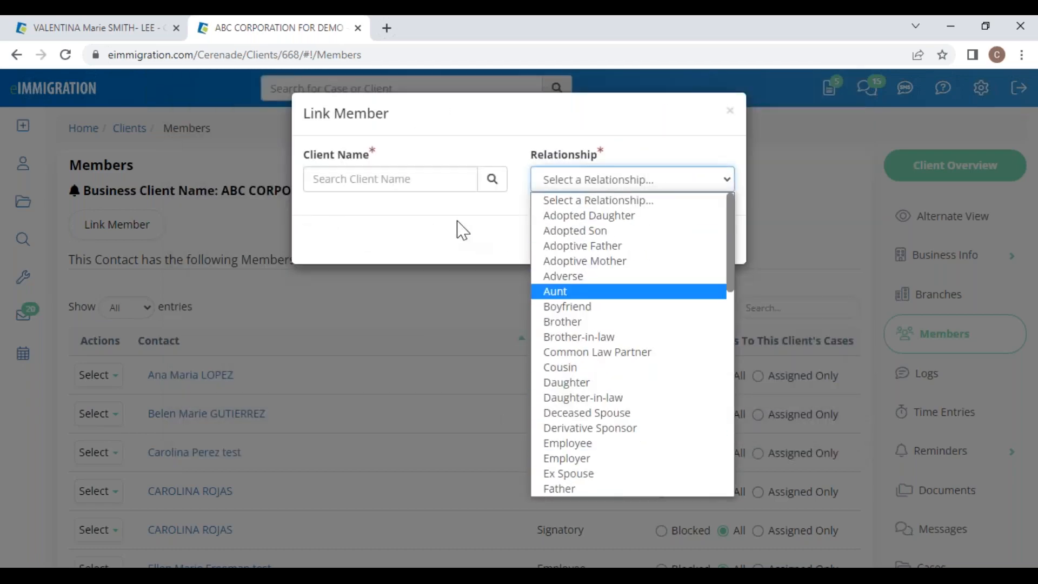
left_click(464, 227)
left_click(730, 113)
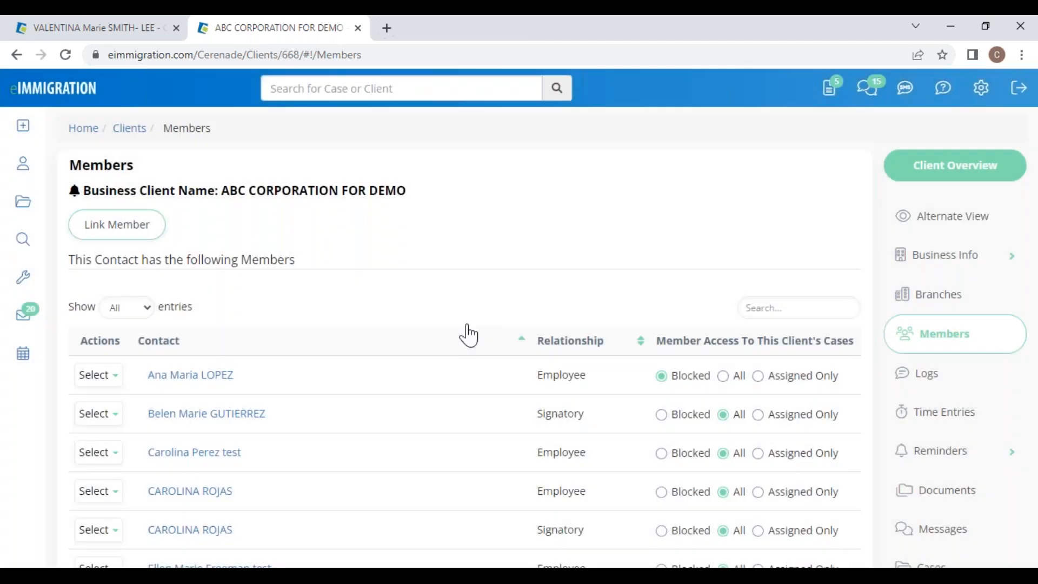
left_click(357, 28)
Step: Open a daughter member's General Info record in a new tab, look it over, and close it
left_click(348, 137)
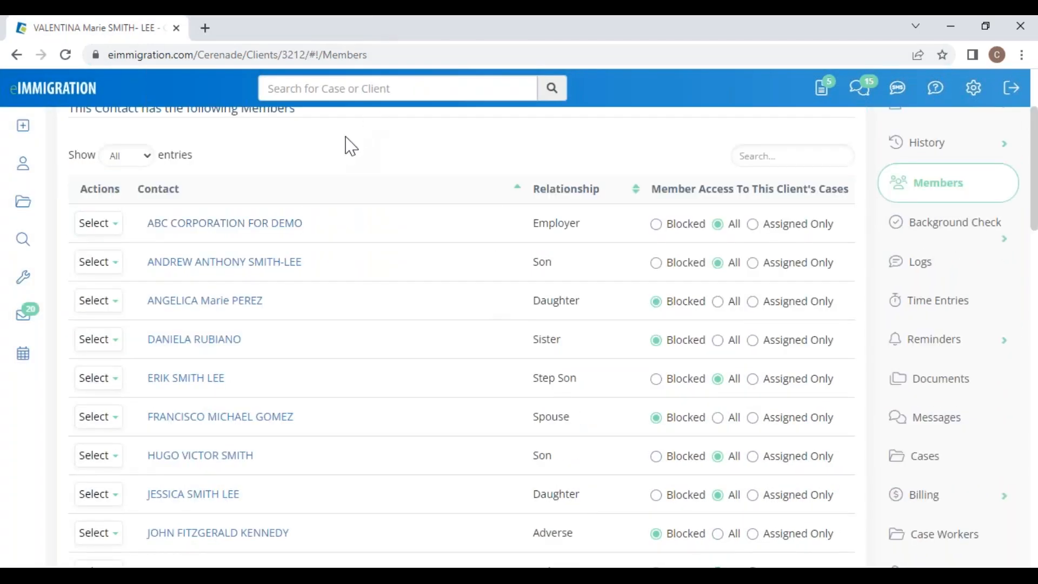
scroll(390, 236, "up", 3)
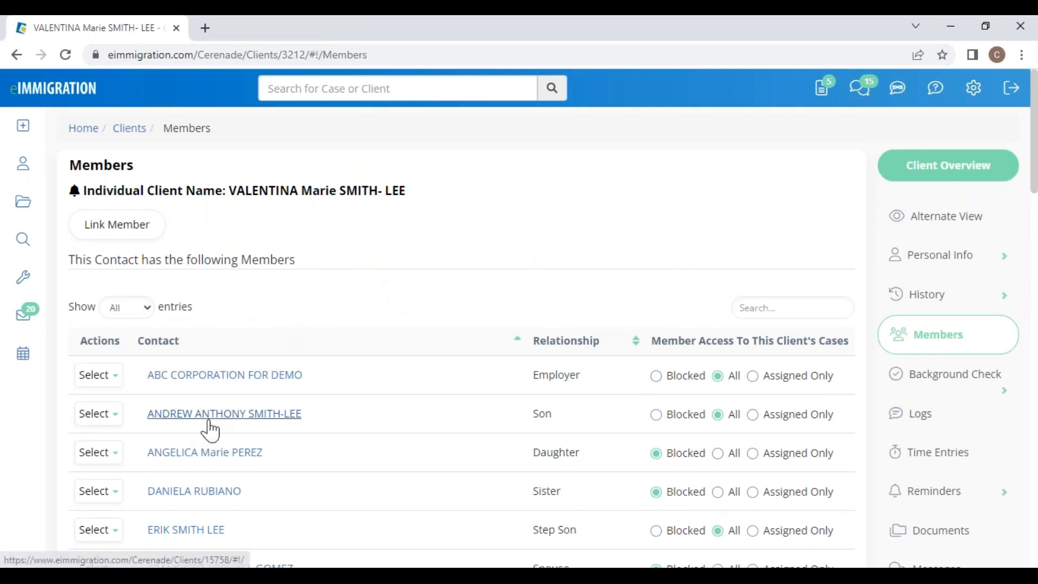
left_click(213, 457)
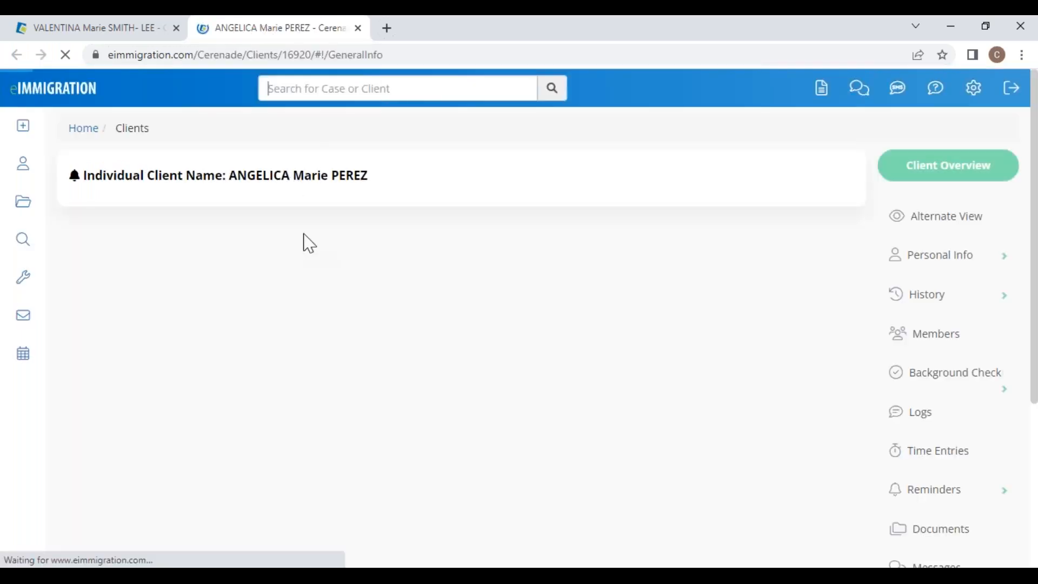
left_click_drag(231, 195, 381, 200)
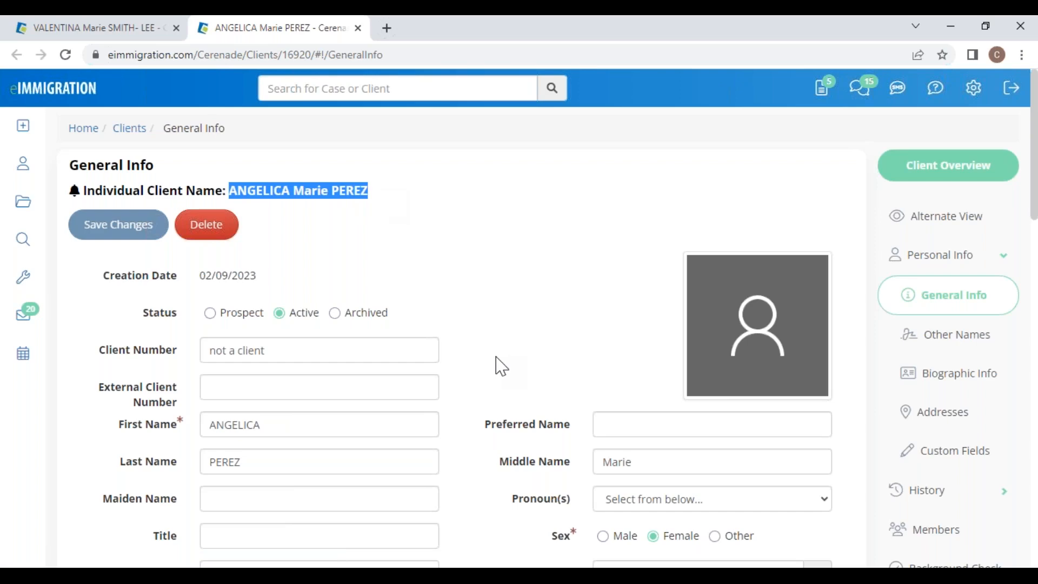
scroll(498, 366, "down", 7)
scroll(493, 375, "up", 7)
left_click(358, 28)
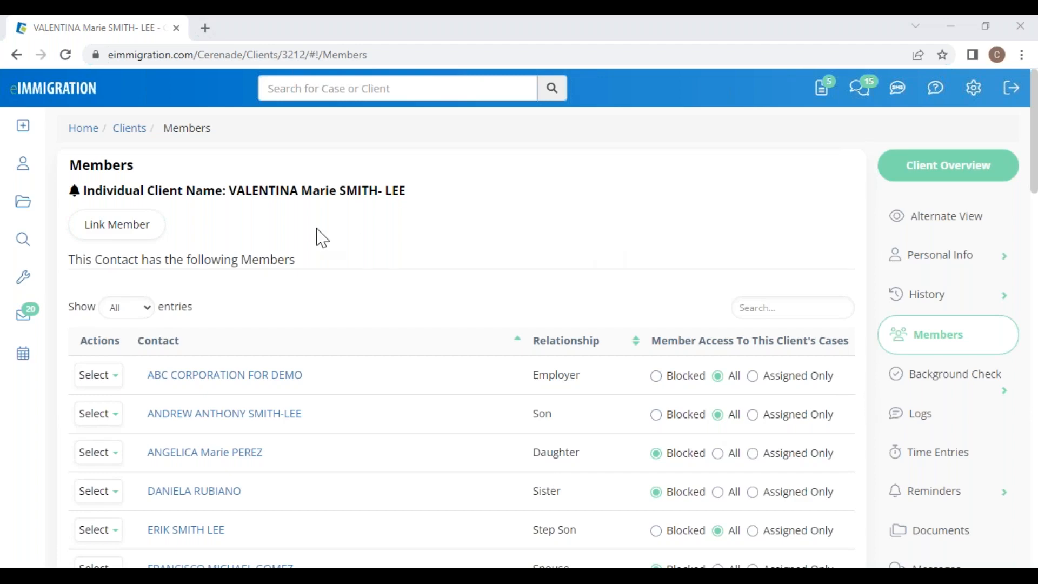
Step: Go from General Info and Members to the Cases list showing H1B1, Adjustment of Status and I-130 cases
left_click(986, 265)
left_click(980, 299)
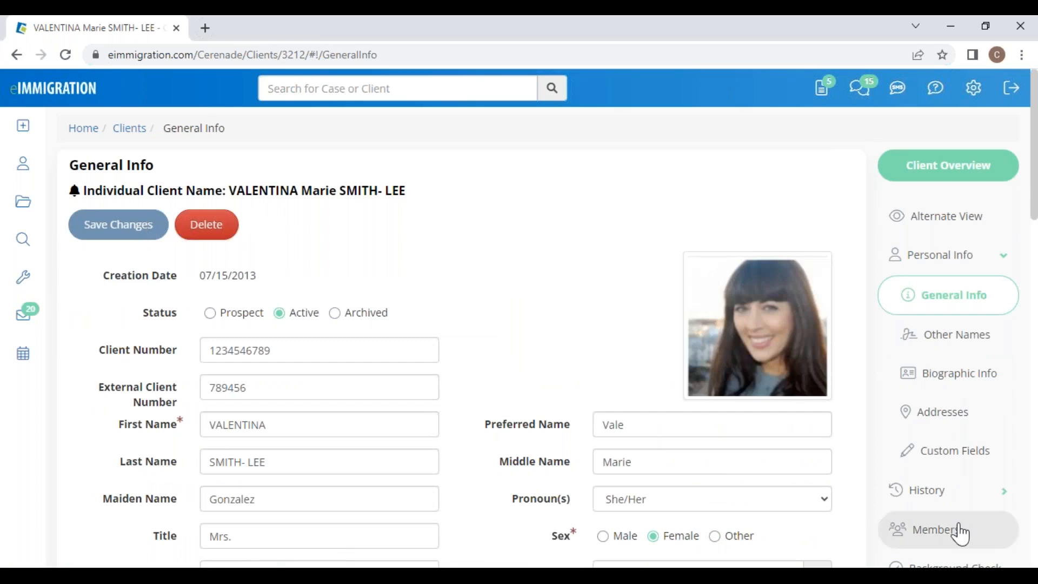
left_click(961, 533)
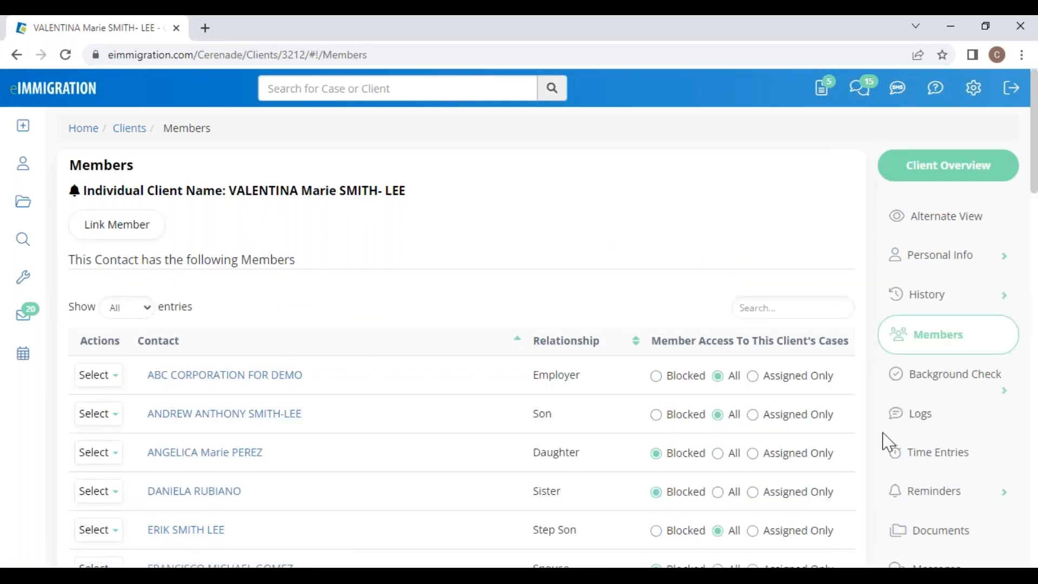
scroll(889, 442, "down", 4)
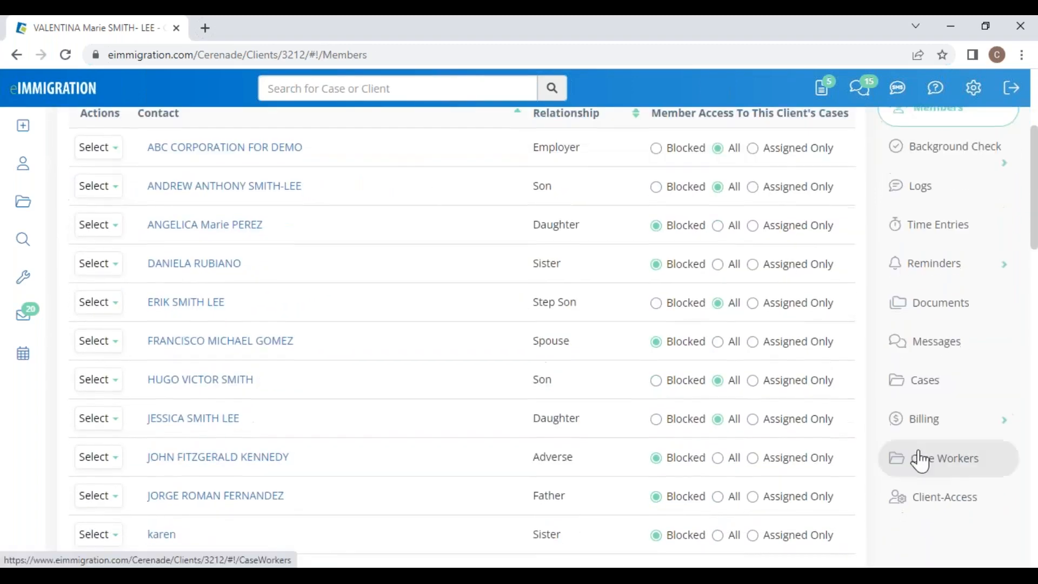
left_click(940, 394)
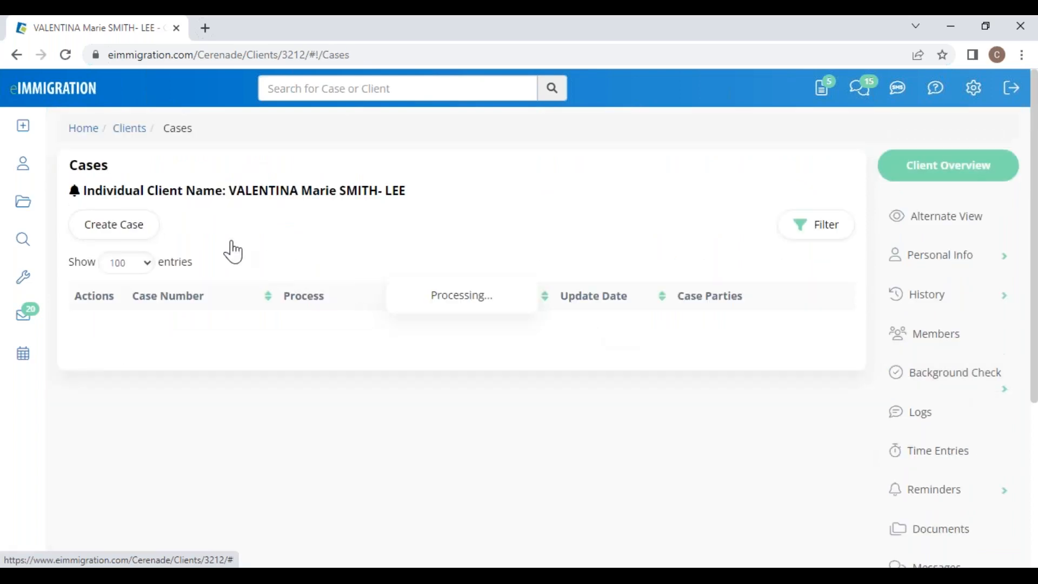
Step: Start a new case: Adjustment of Status, in process, Law Office of Cerenade California, Family Based category
left_click(116, 234)
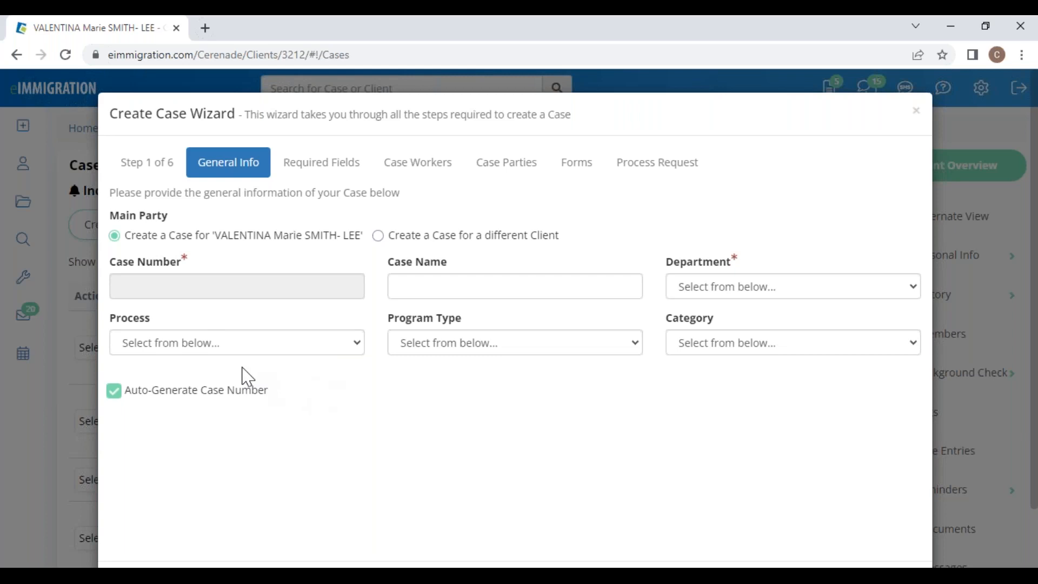
left_click(240, 349)
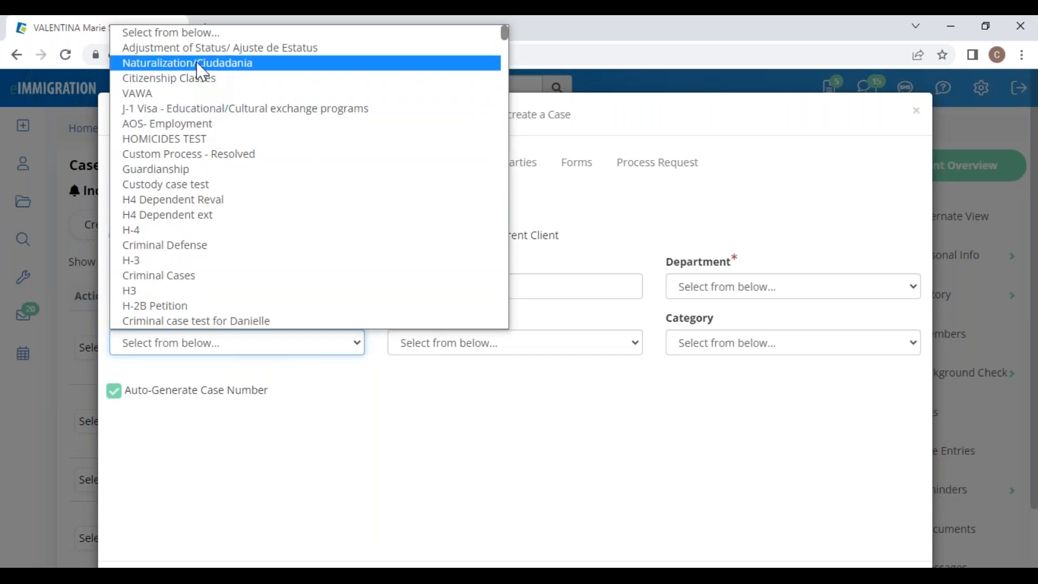
scroll(210, 184, "down", 20)
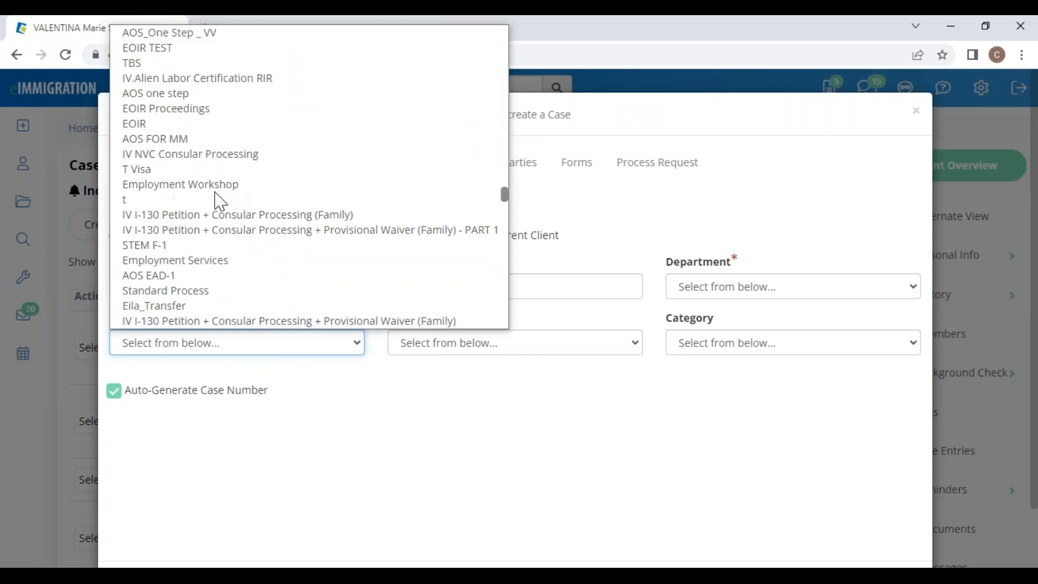
scroll(202, 260, "up", 20)
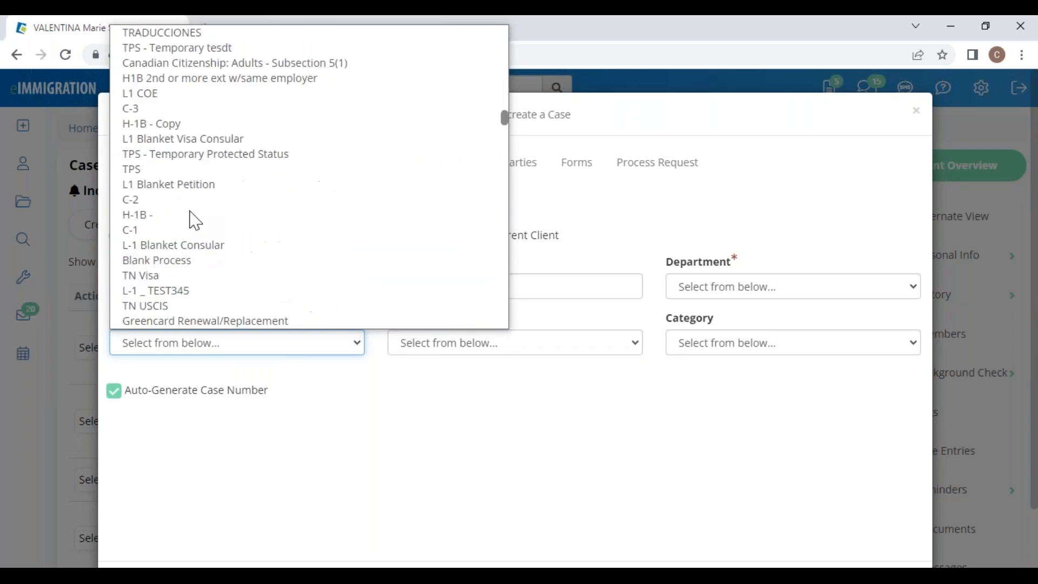
scroll(192, 135, "up", 2)
left_click(191, 46)
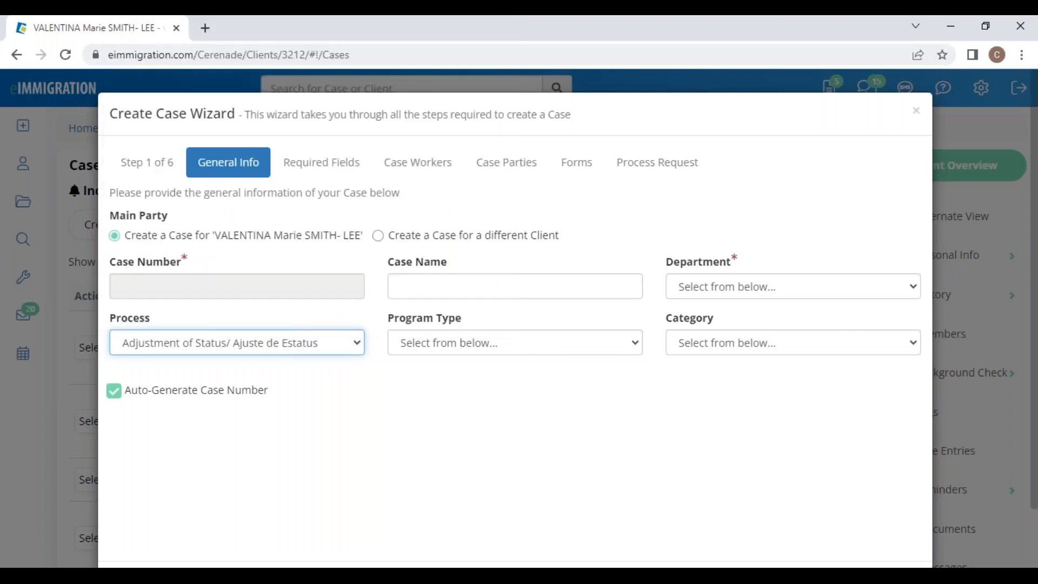
left_click(478, 344)
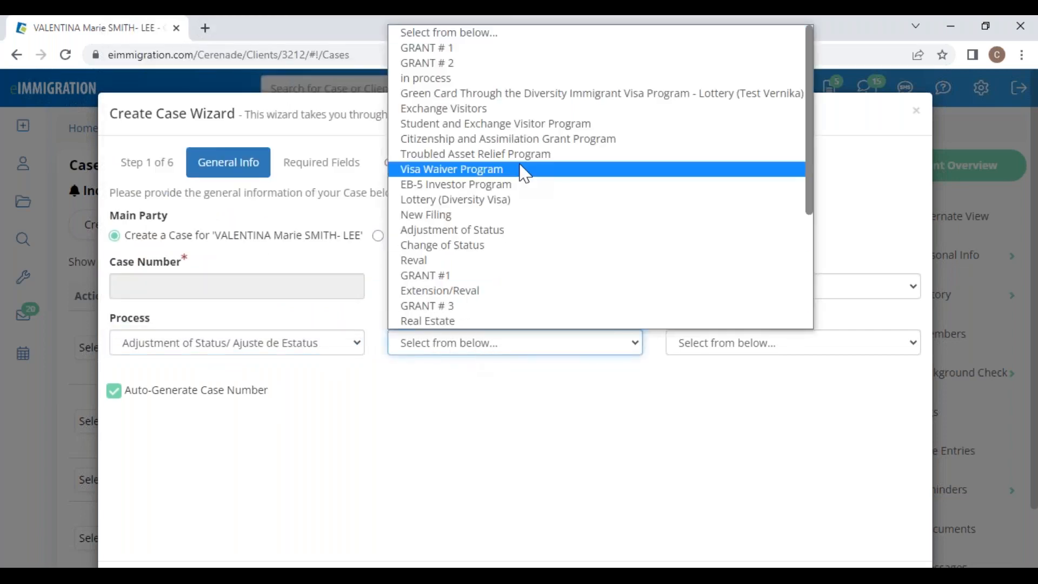
left_click(478, 82)
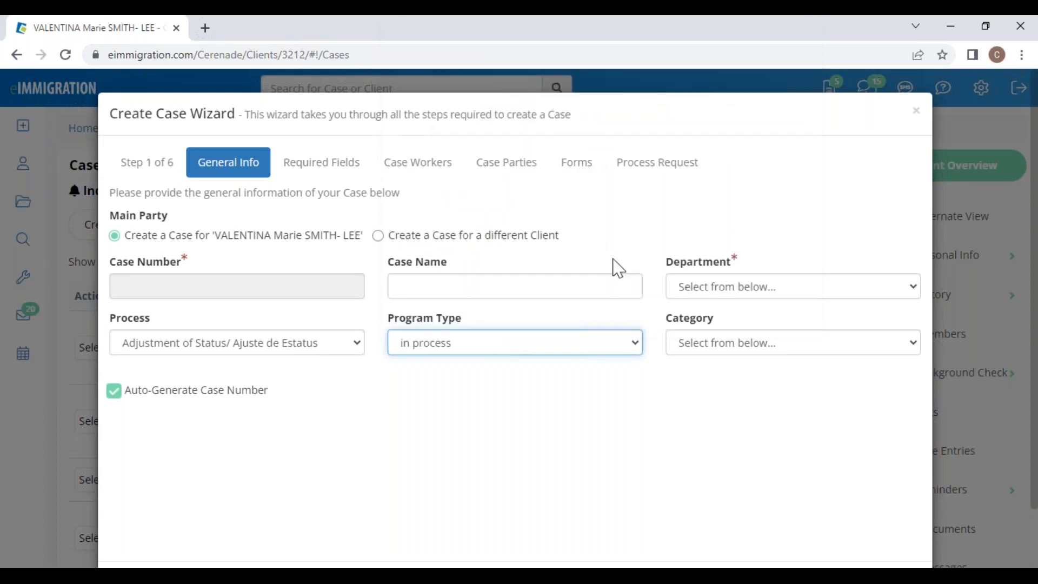
left_click(702, 288)
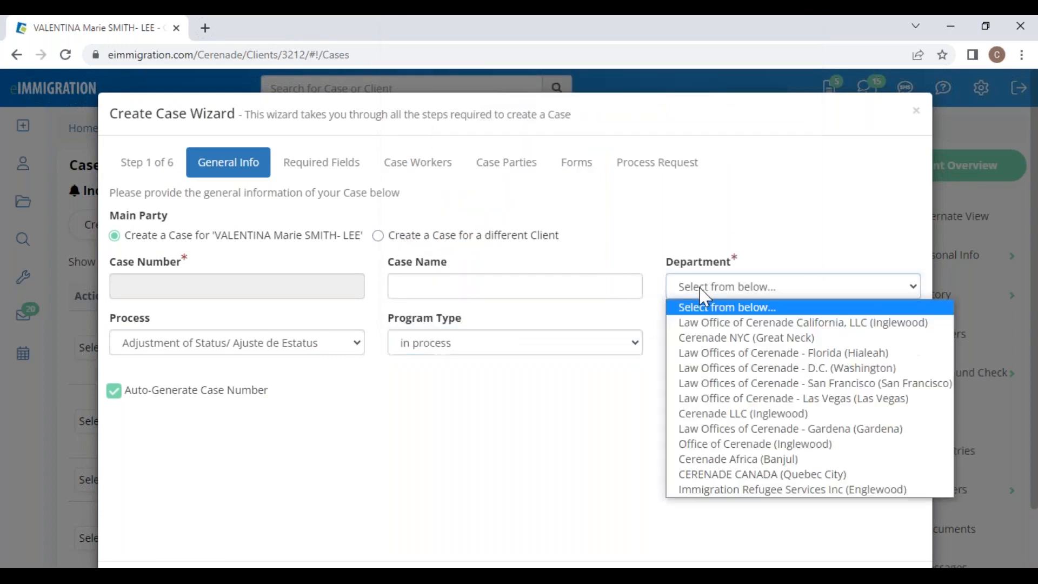
left_click(747, 325)
left_click(719, 349)
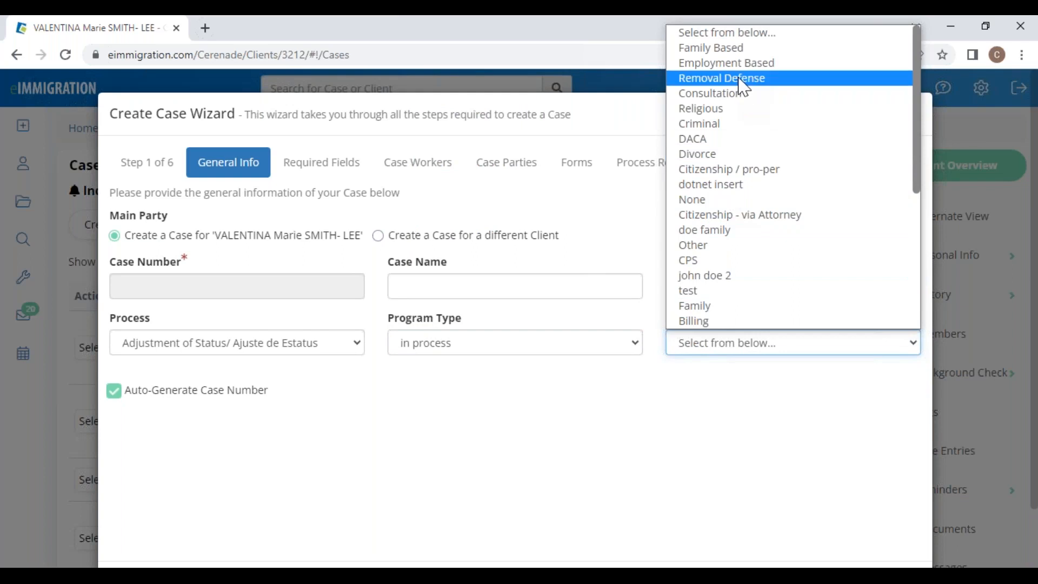
scroll(745, 227, "down", 4)
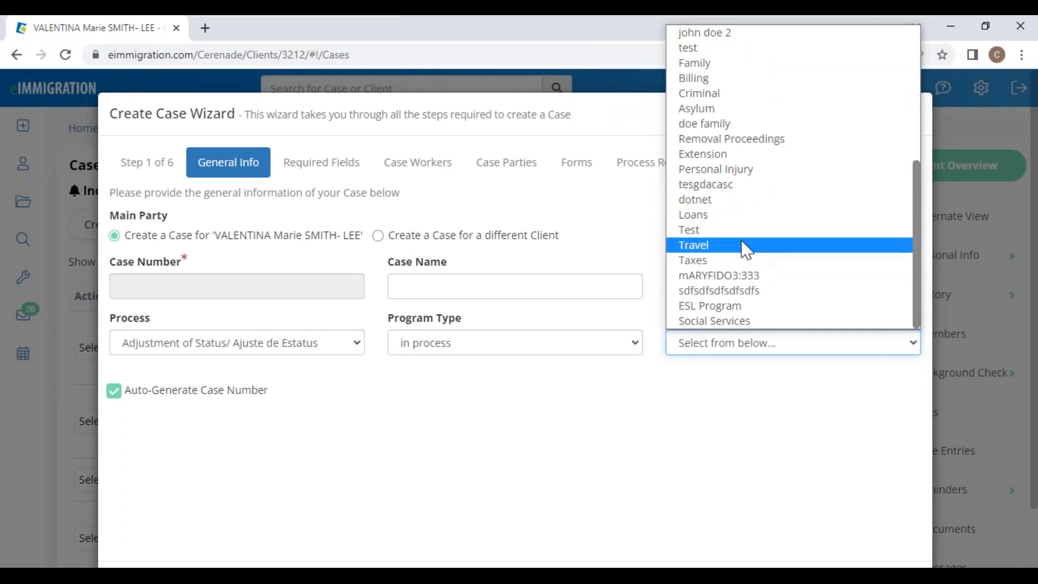
scroll(741, 238, "up", 4)
key("Up")
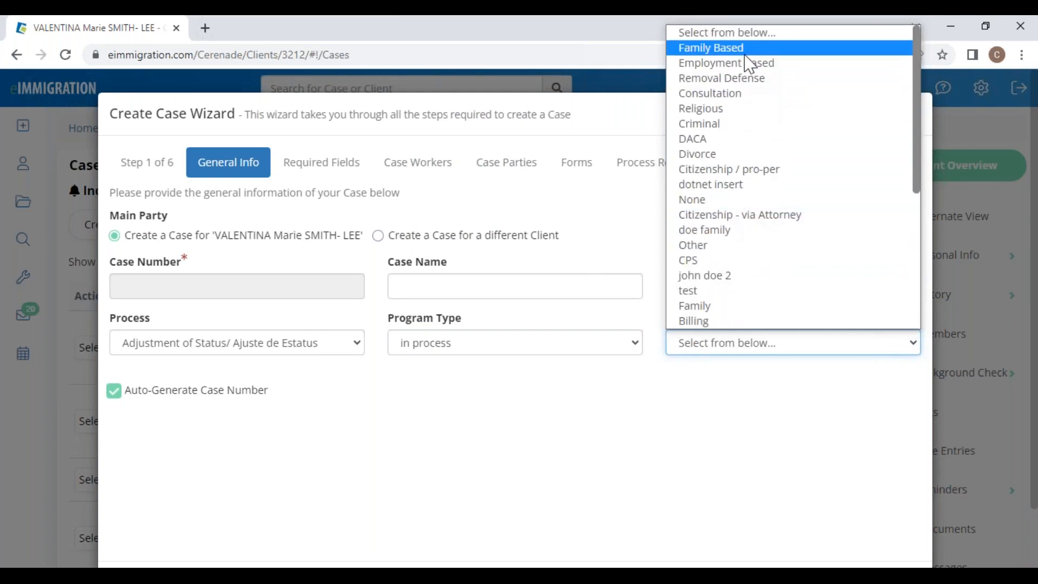
key("Return")
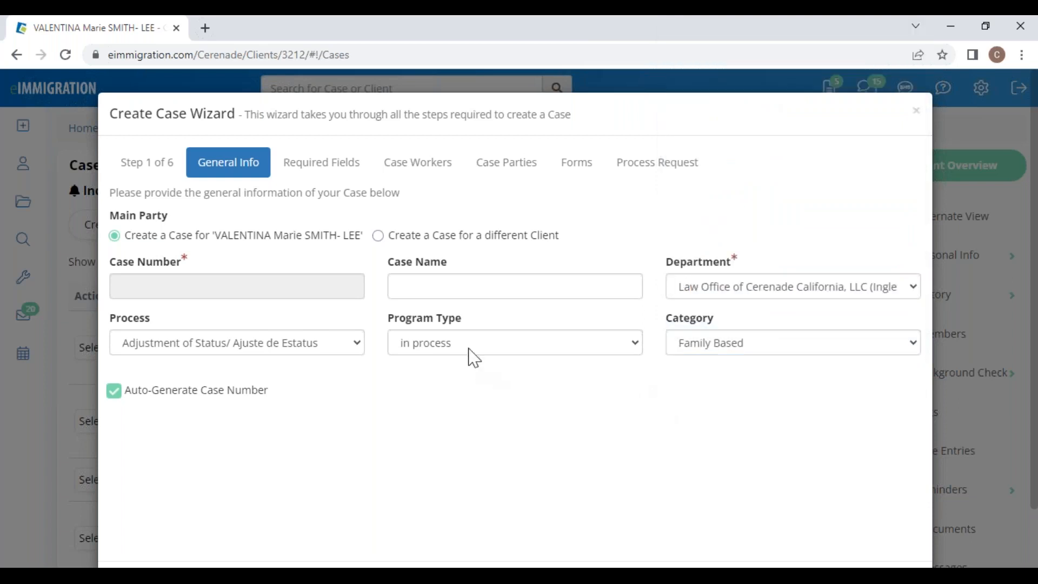
scroll(833, 427, "down", 2)
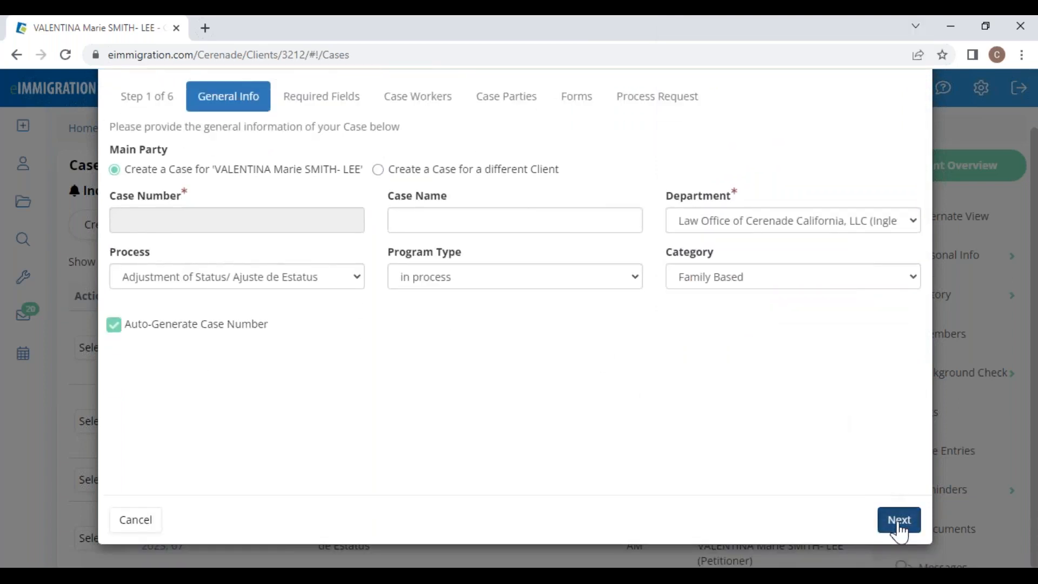
Step: Move to the case workers step and add a second attorney found by name search
left_click(898, 521)
left_click(898, 517)
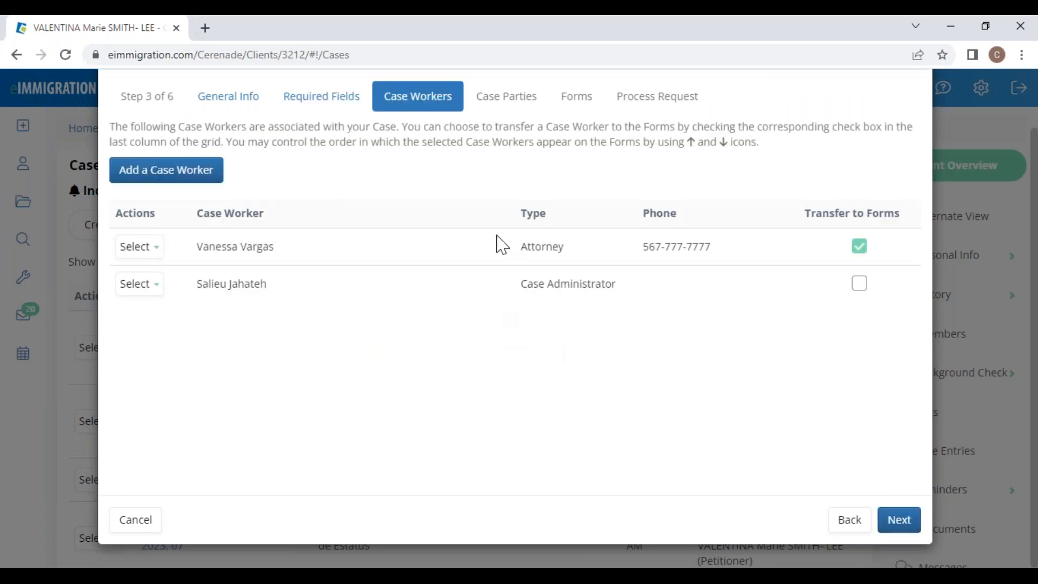
left_click(150, 170)
left_click(151, 171)
type("arace")
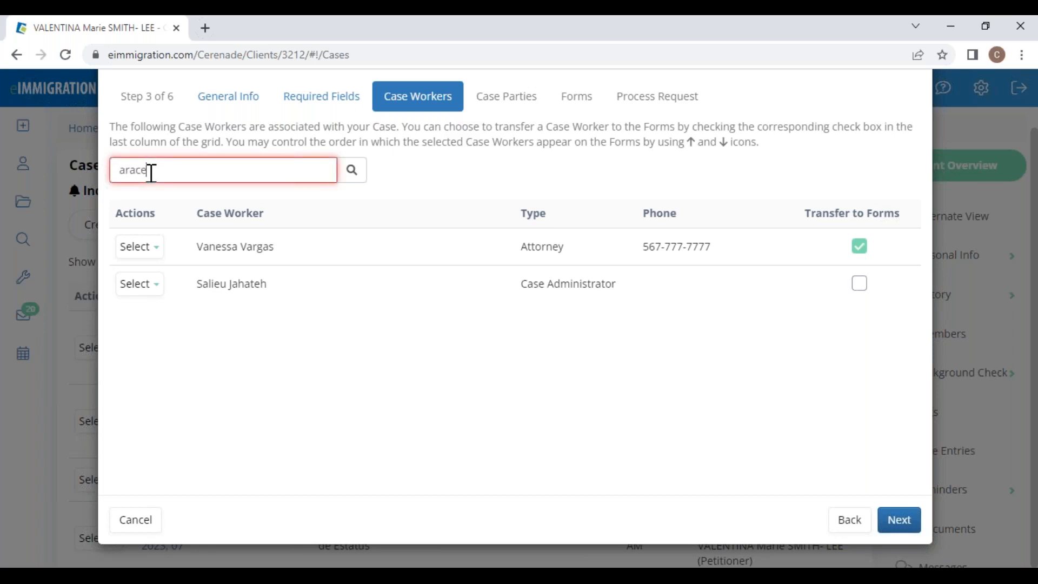
left_click(167, 222)
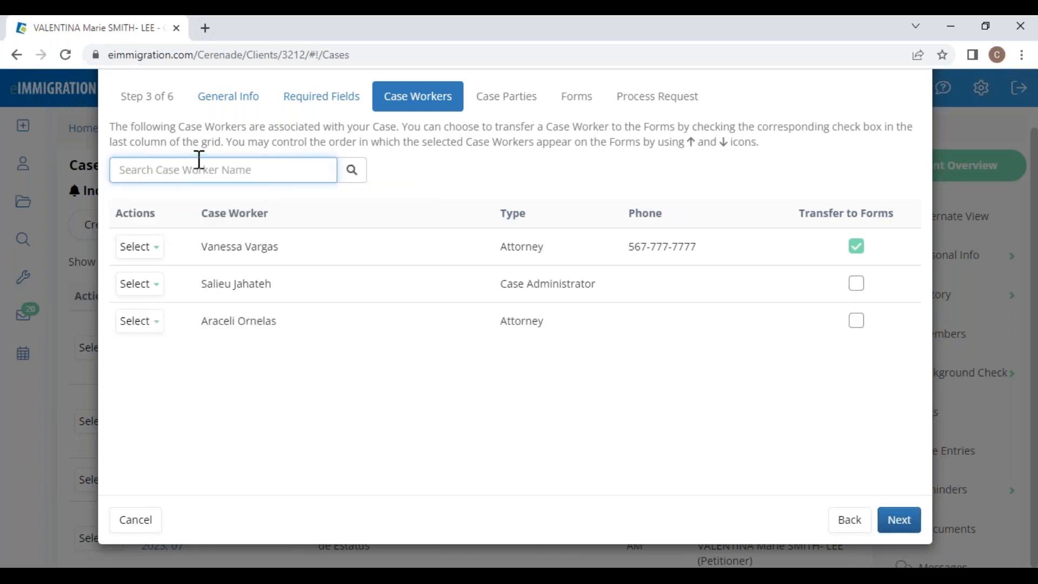
Step: Transfer only the new attorney to the forms, unchecking the original, and continue to Case Parties
left_click(856, 321)
left_click(856, 247)
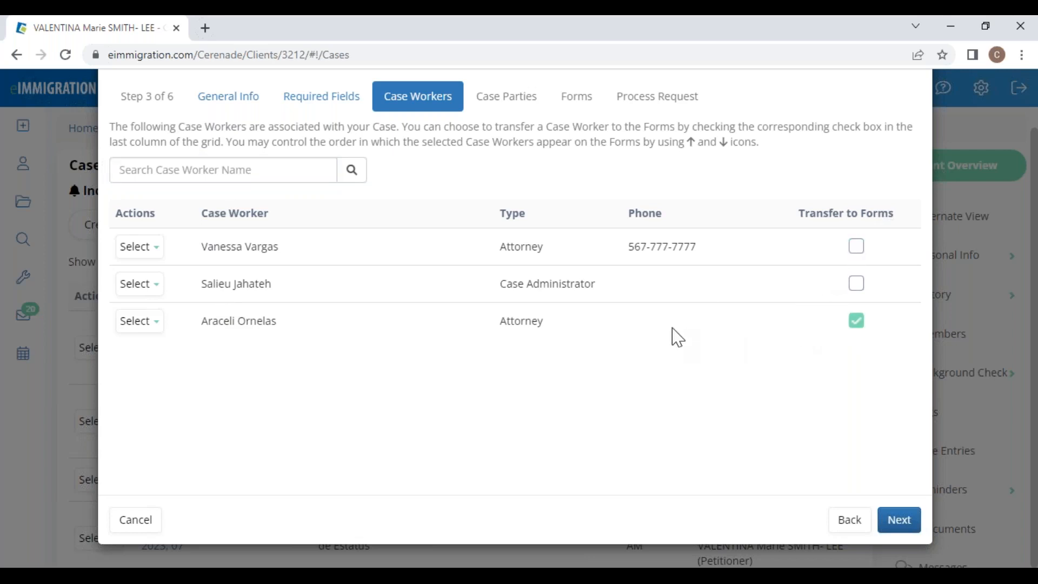
left_click_drag(801, 213, 908, 225)
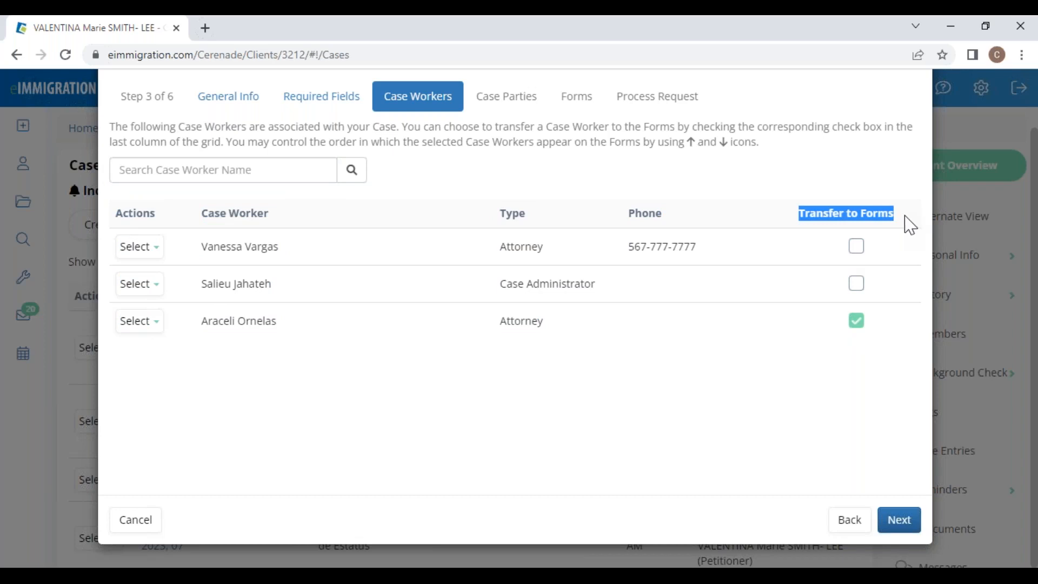
left_click(787, 368)
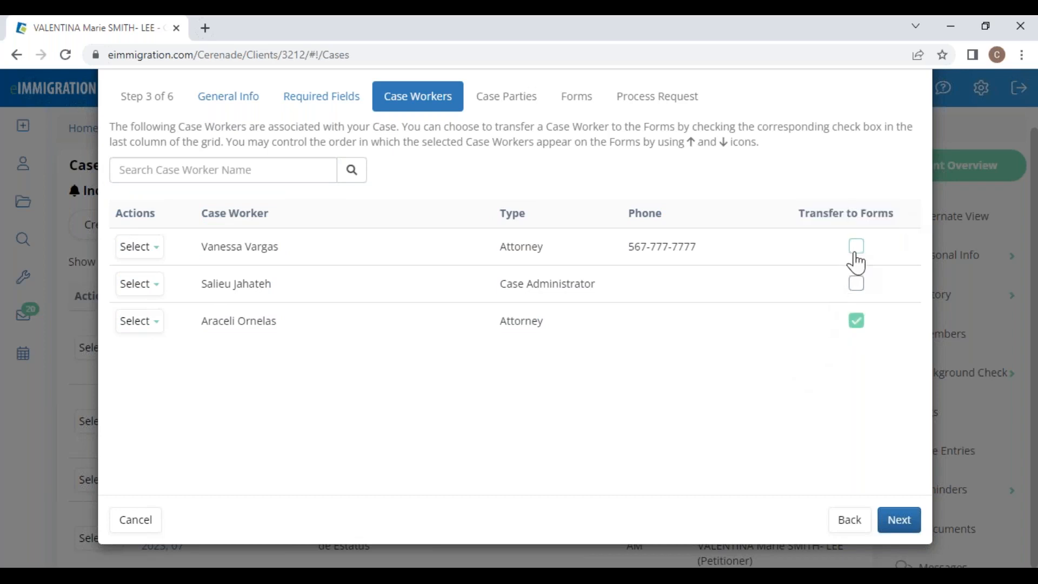
left_click(895, 520)
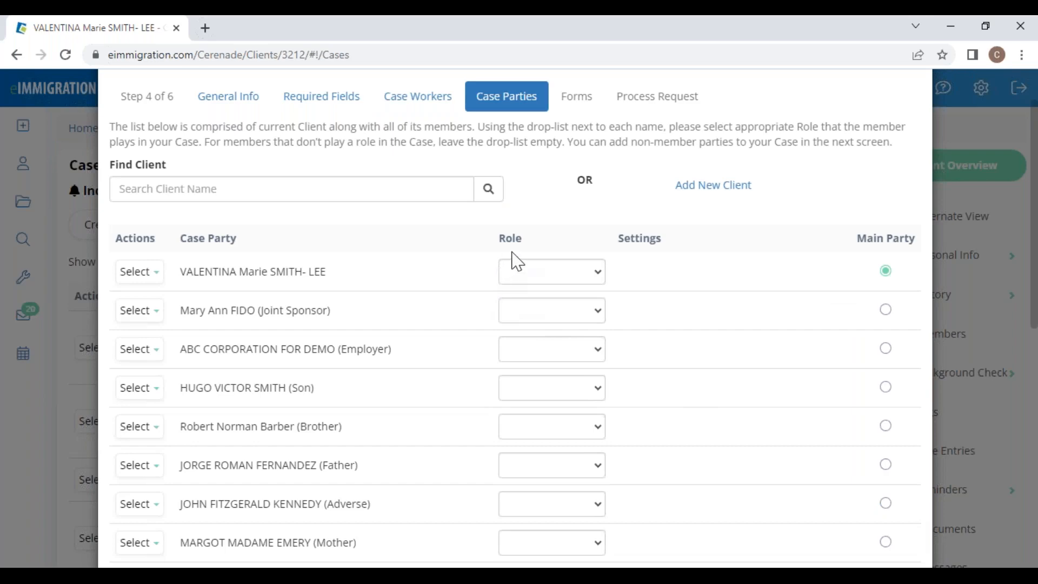
scroll(320, 473, "down", 2)
scroll(321, 473, "down", 6)
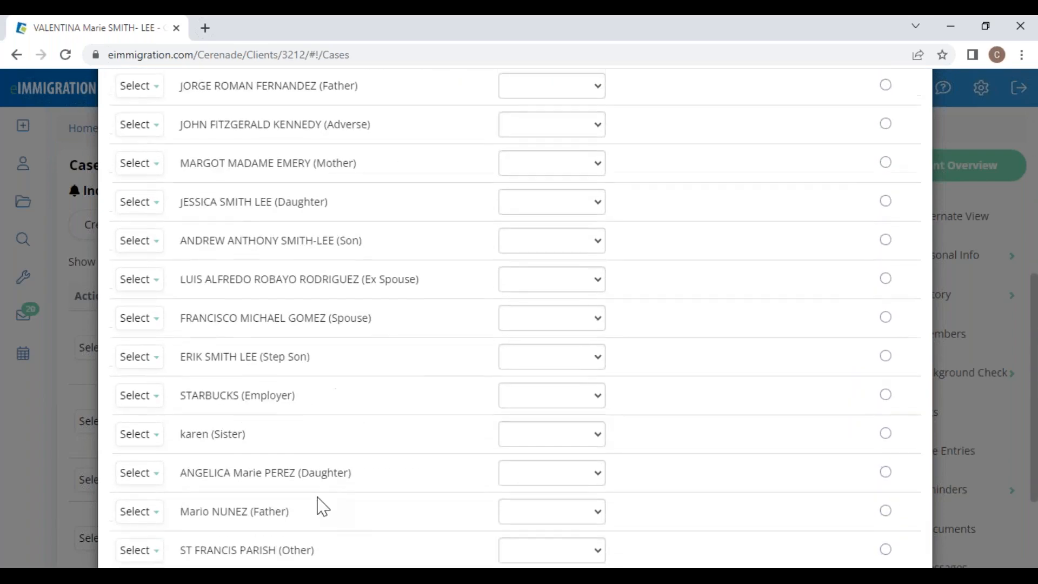
scroll(344, 538, "up", 9)
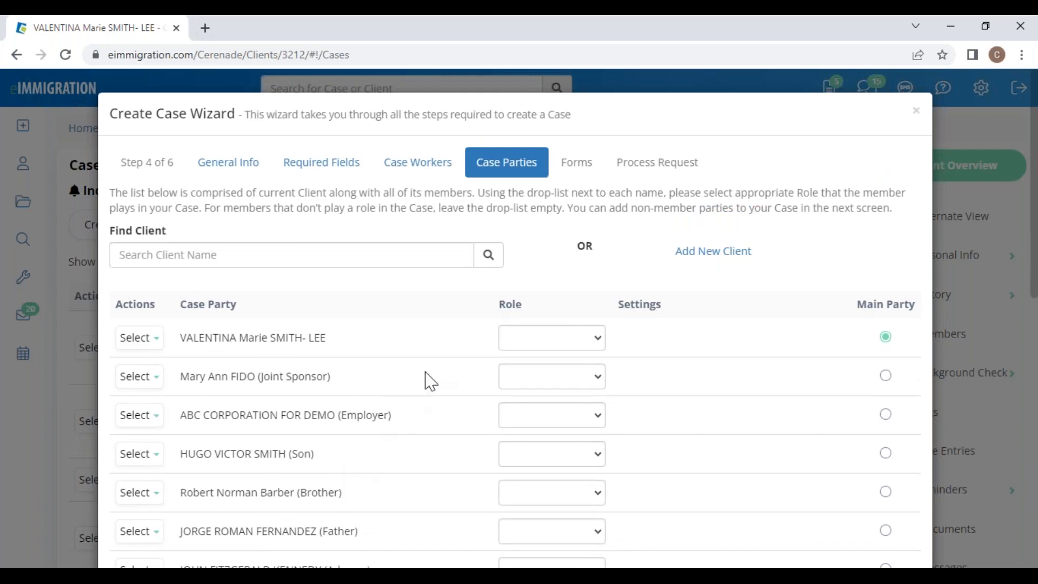
left_click(539, 342)
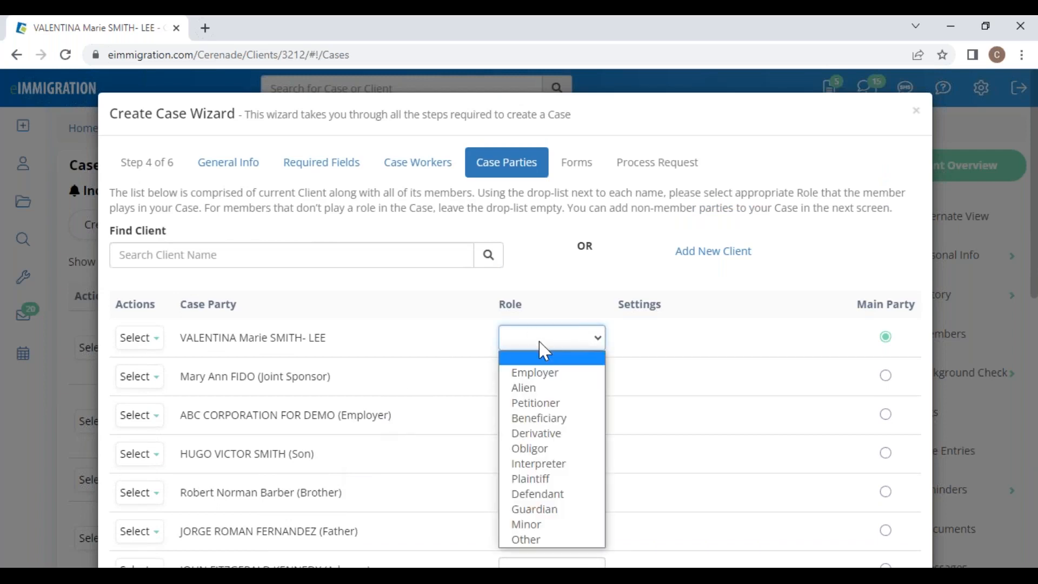
left_click(543, 405)
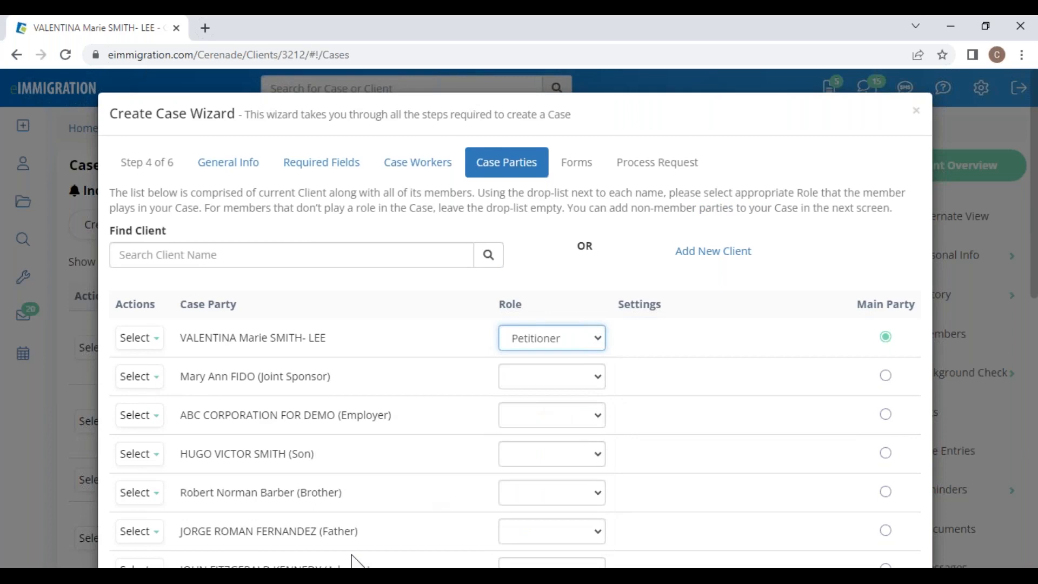
scroll(362, 496, "down", 4)
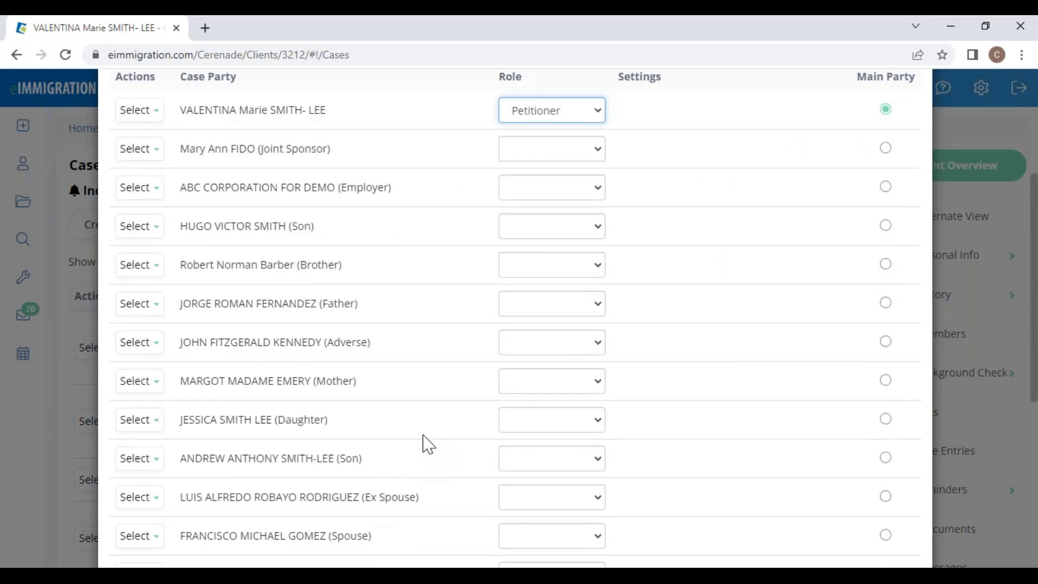
scroll(430, 436, "up", 4)
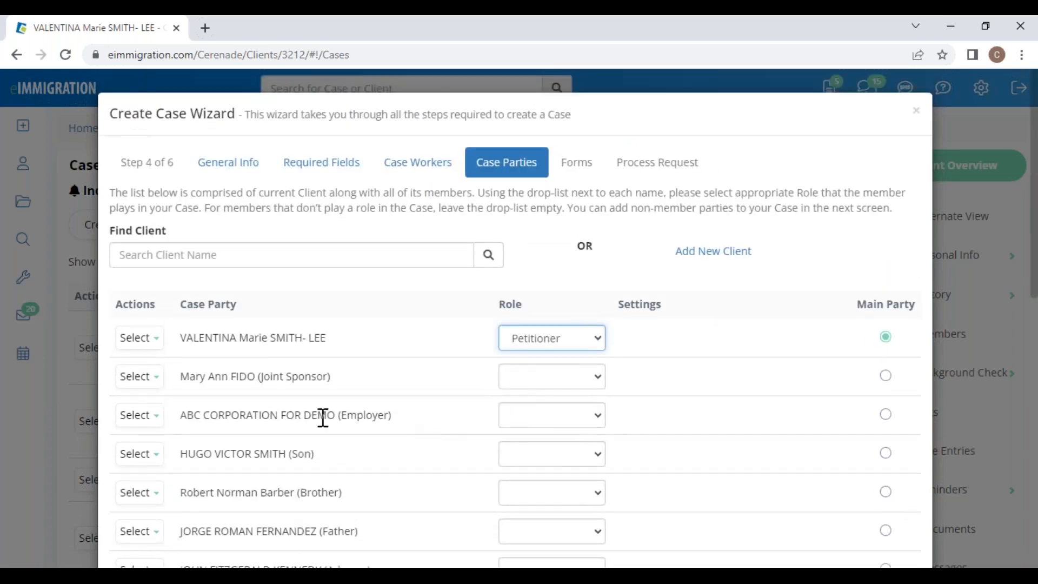
left_click_drag(323, 417, 446, 419)
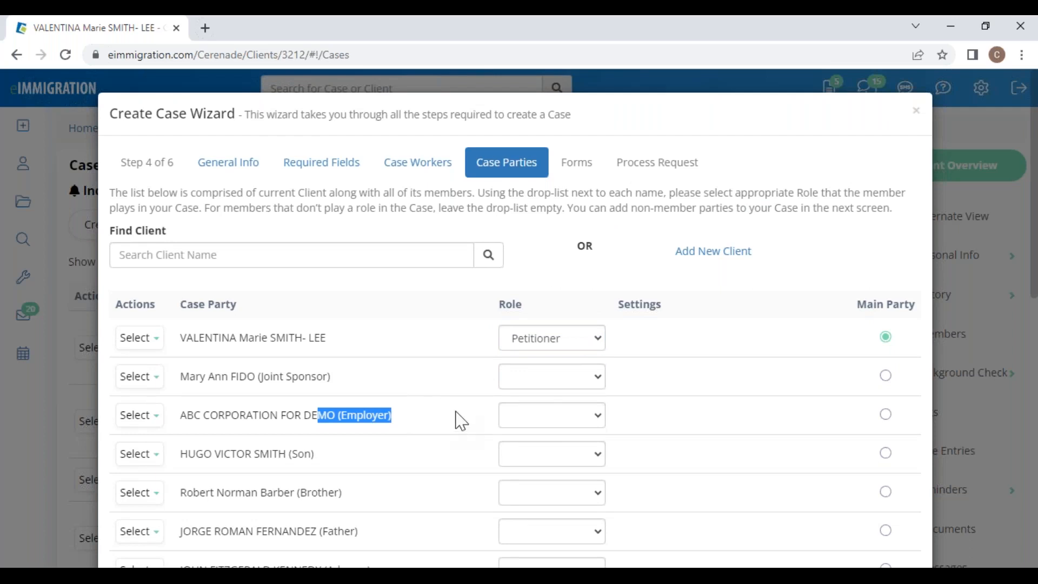
left_click(530, 423)
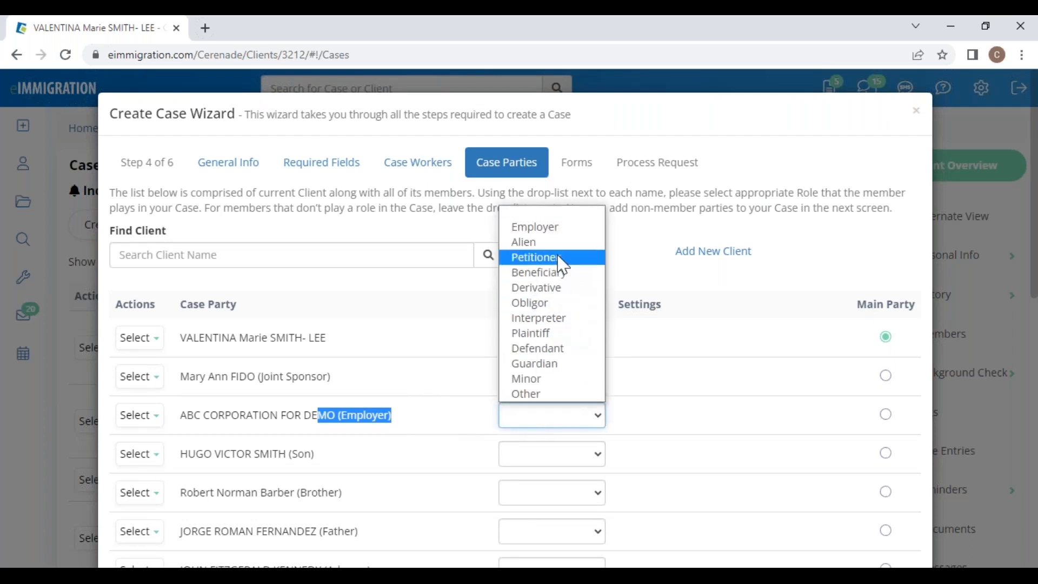
left_click(562, 226)
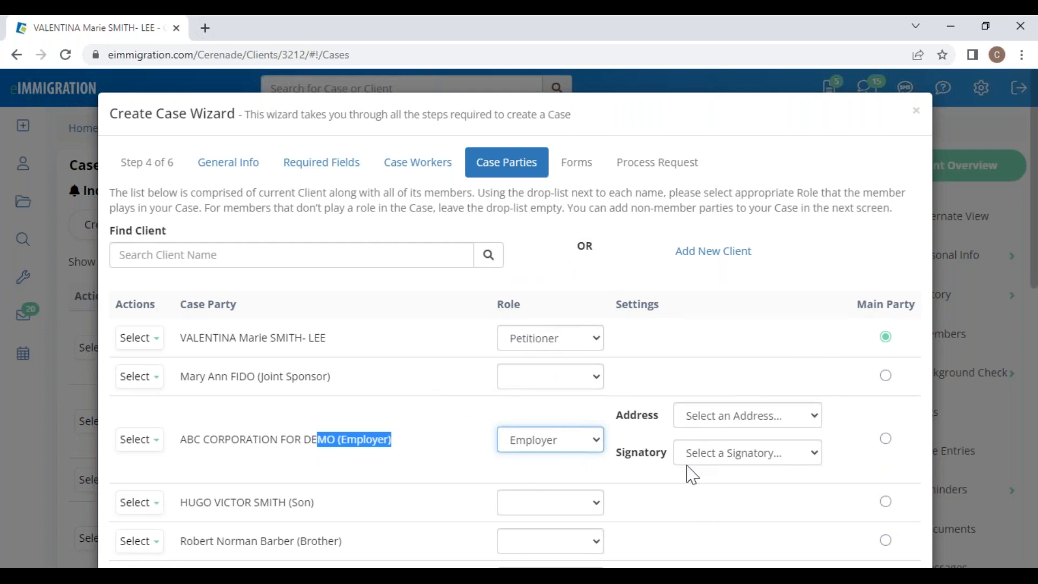
left_click(751, 427)
left_click(777, 347)
left_click(731, 453)
left_click(733, 386)
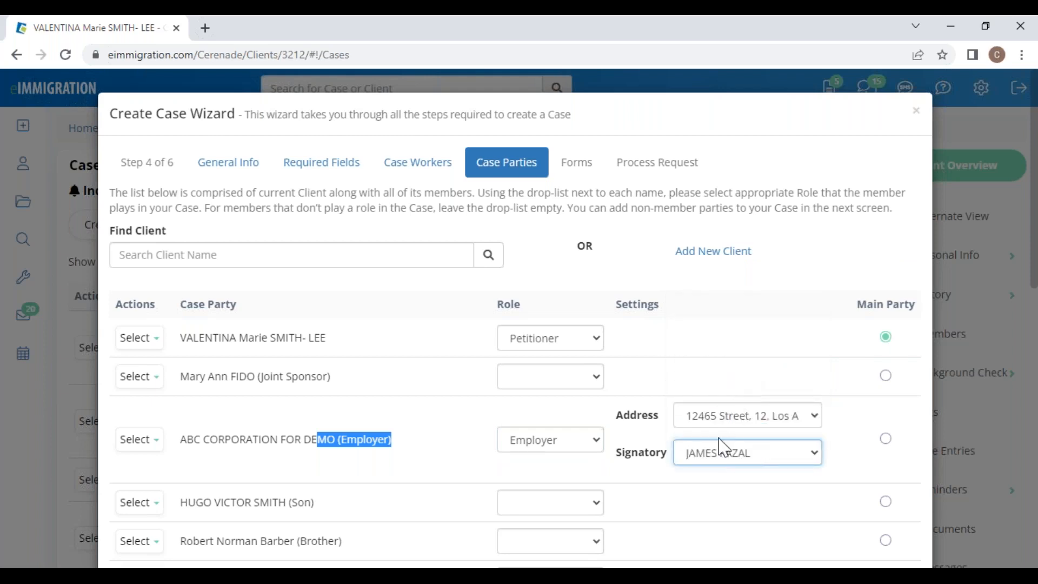
left_click_drag(329, 338, 185, 341)
left_click(718, 351)
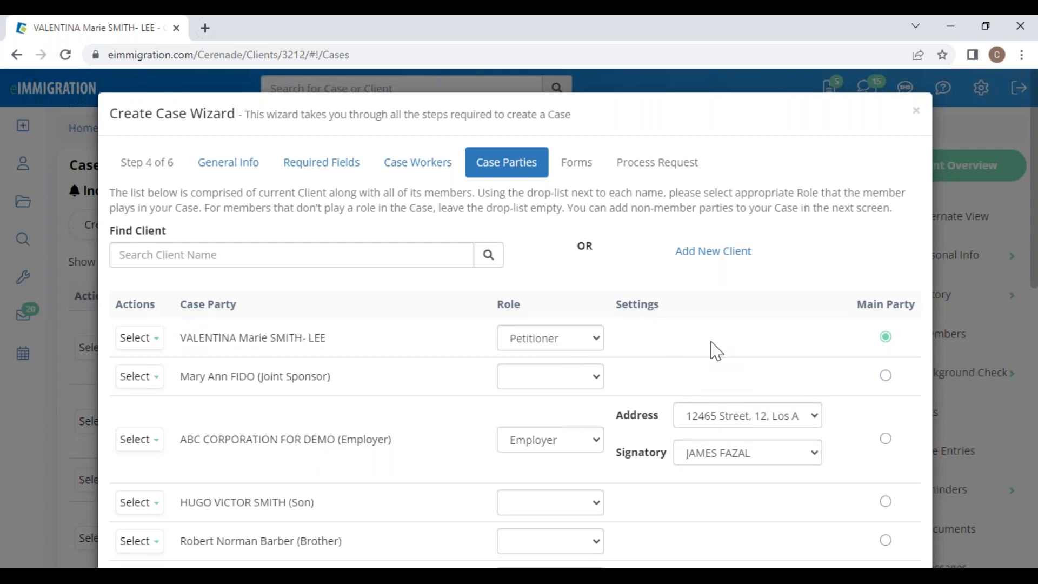
left_click(565, 453)
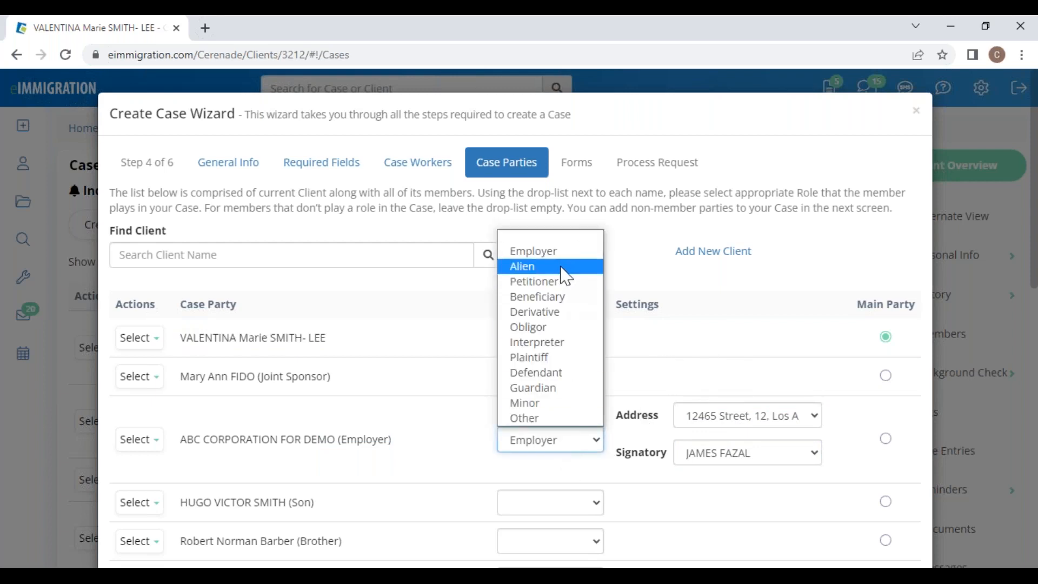
left_click(549, 237)
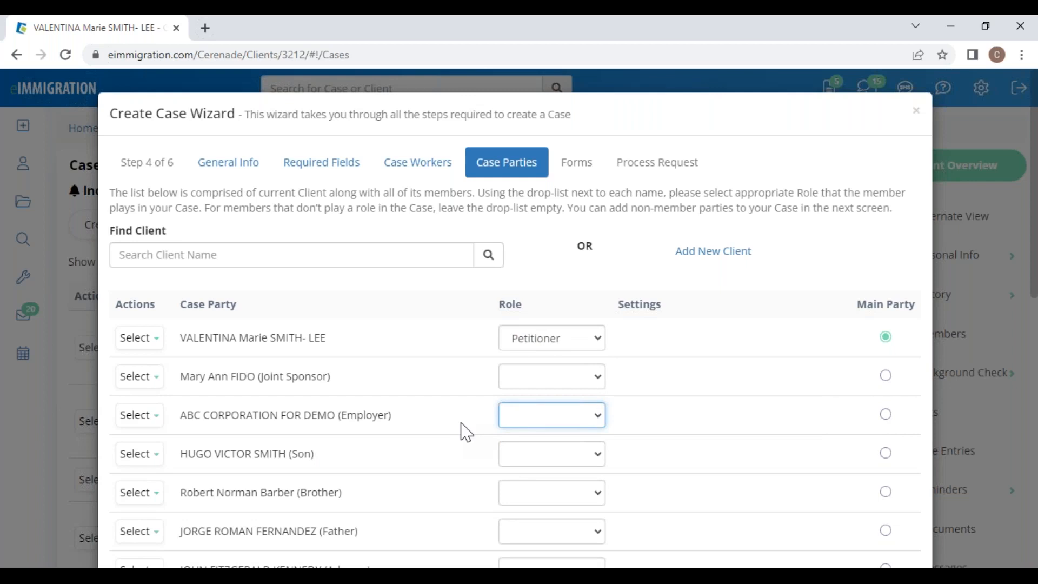
Step: Set the Spouse row's role to Alien and advance the wizard to the Forms step
scroll(452, 447, "down", 4)
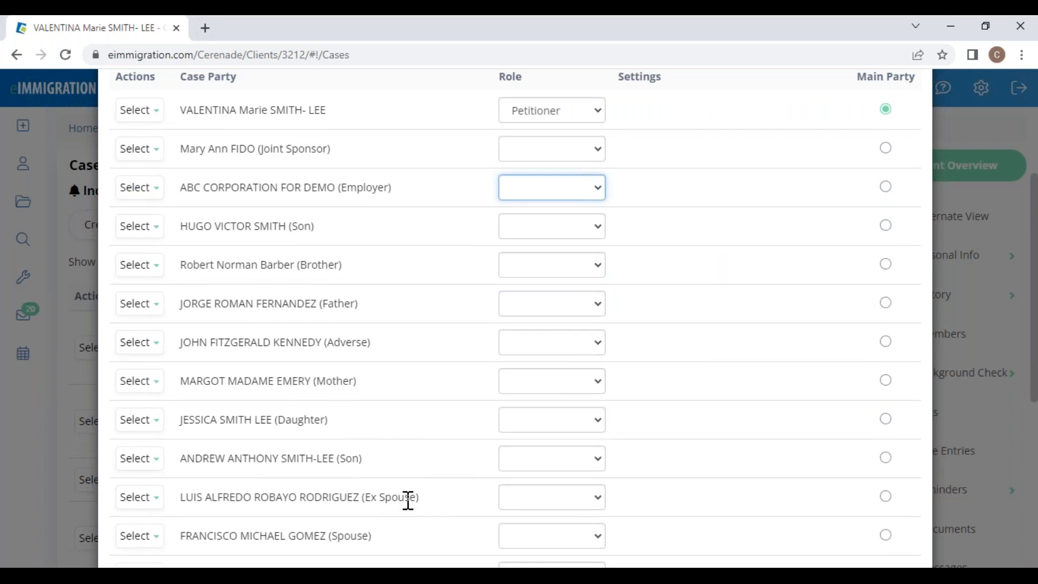
scroll(403, 522, "down", 1)
left_click_drag(373, 464, 255, 476)
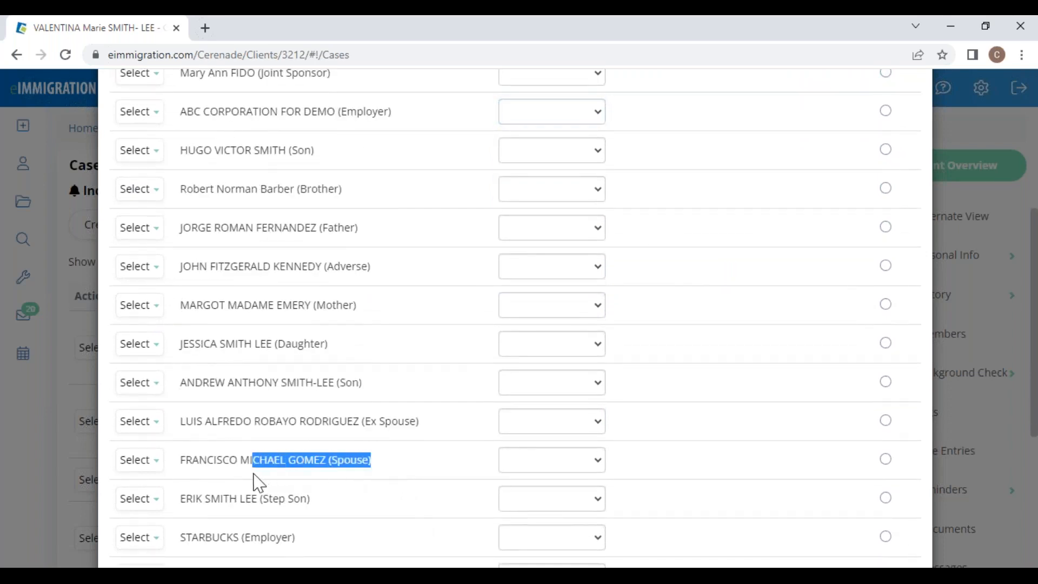
left_click(516, 464)
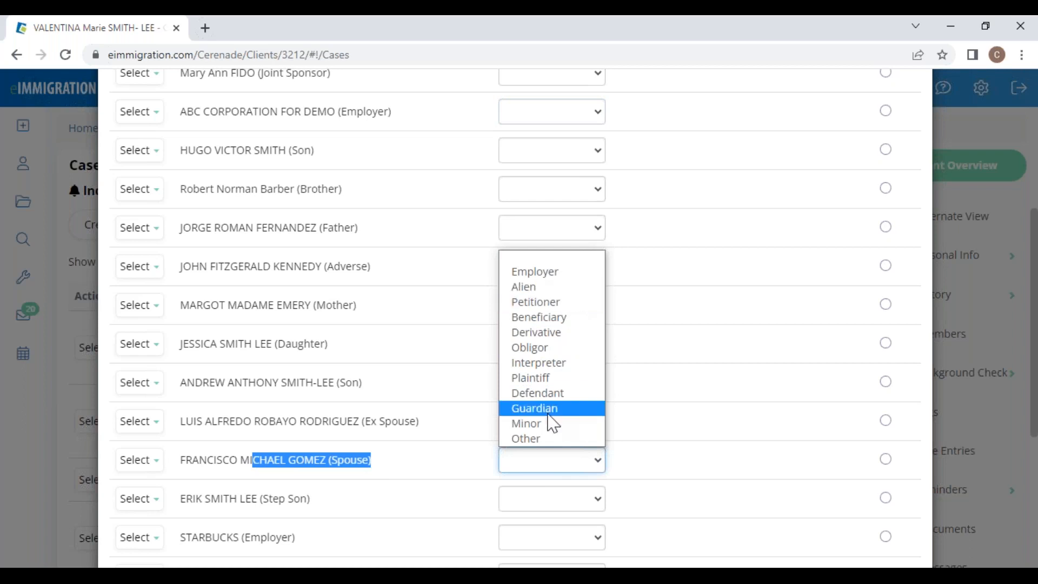
left_click(552, 295)
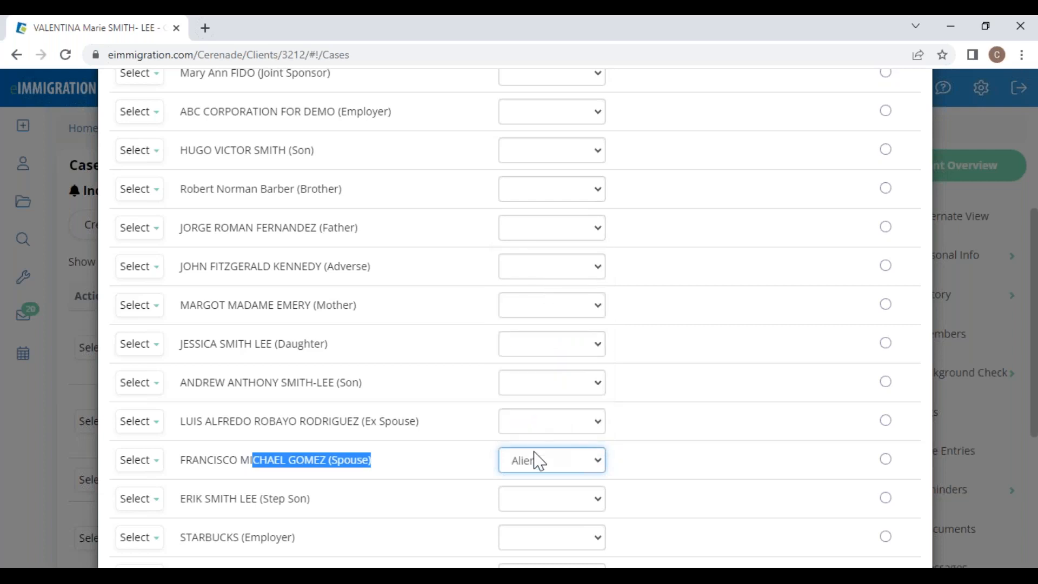
left_click(460, 464)
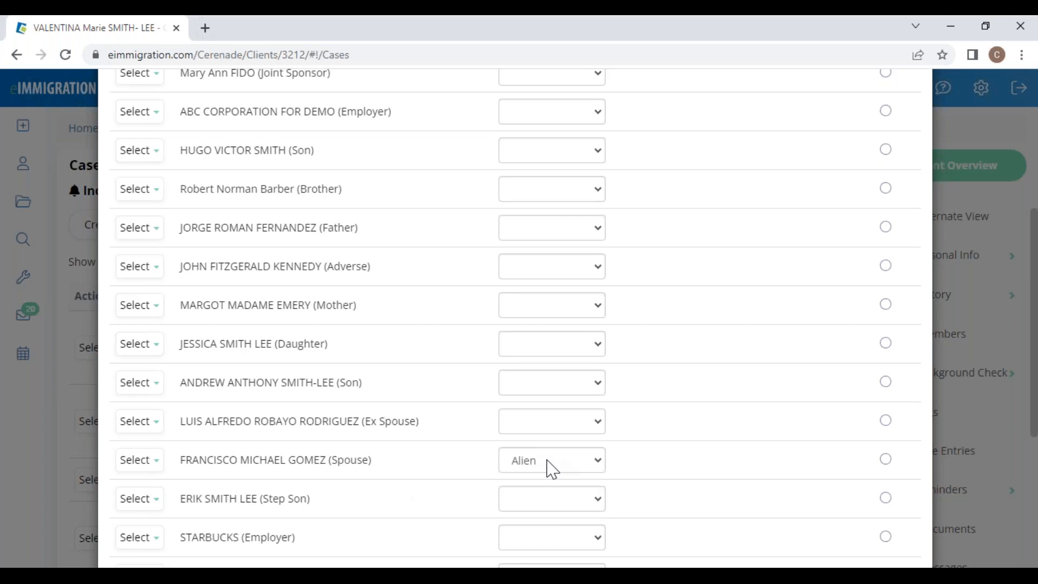
left_click_drag(387, 473, 222, 476)
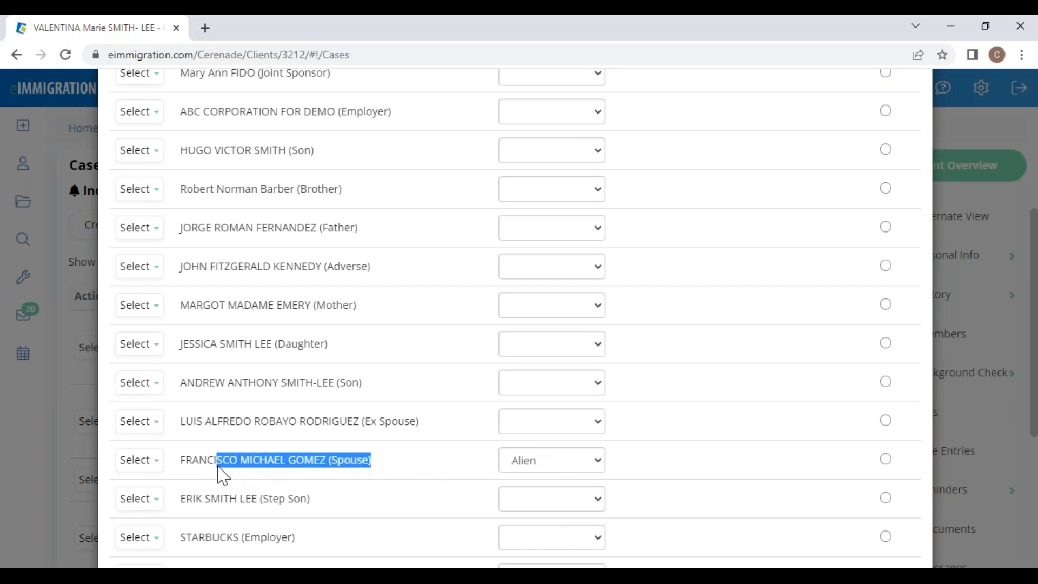
left_click(429, 478)
scroll(723, 489, "down", 5)
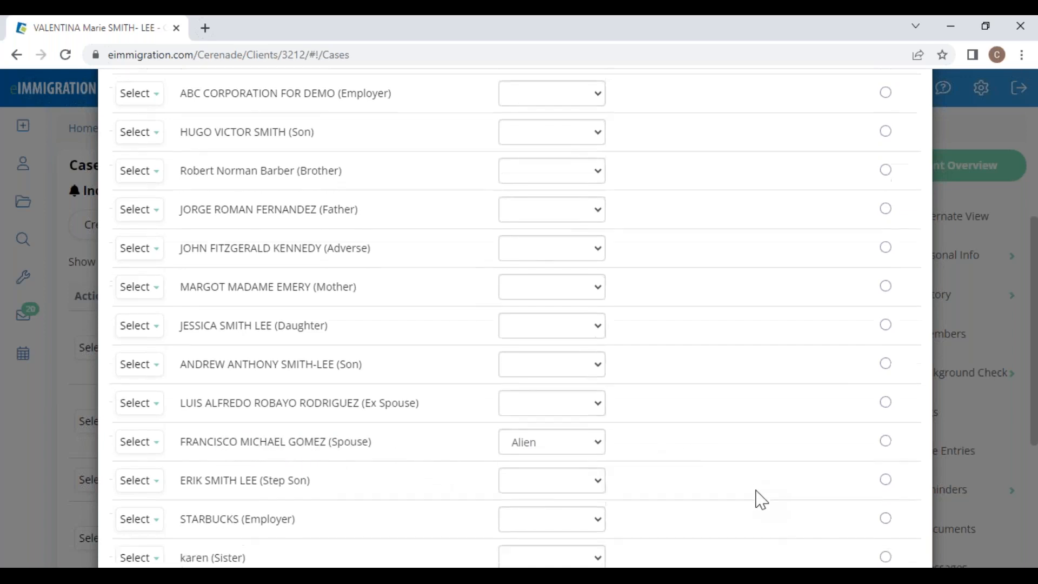
left_click(900, 520)
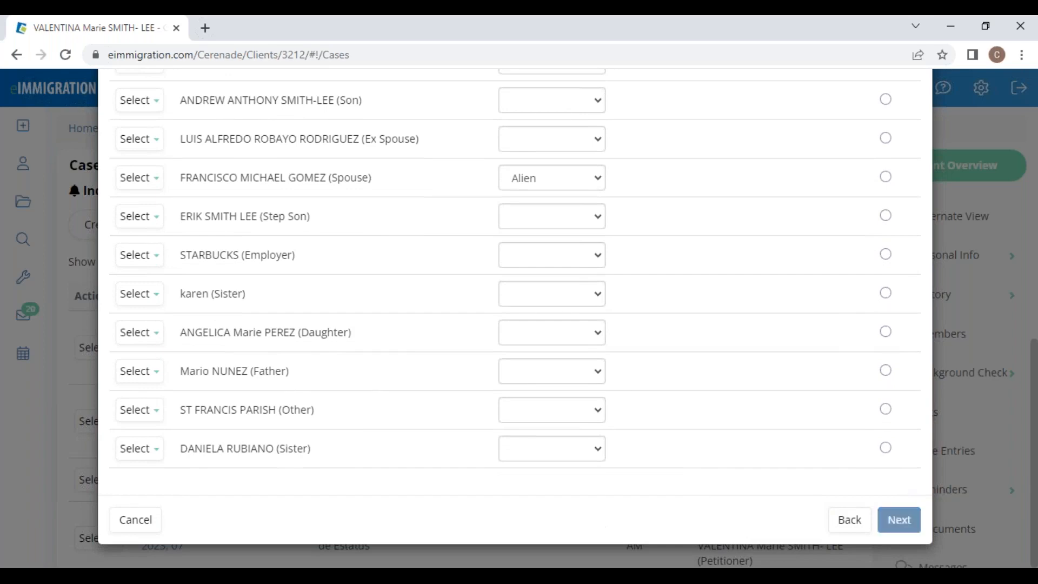
scroll(384, 440, "down", 5)
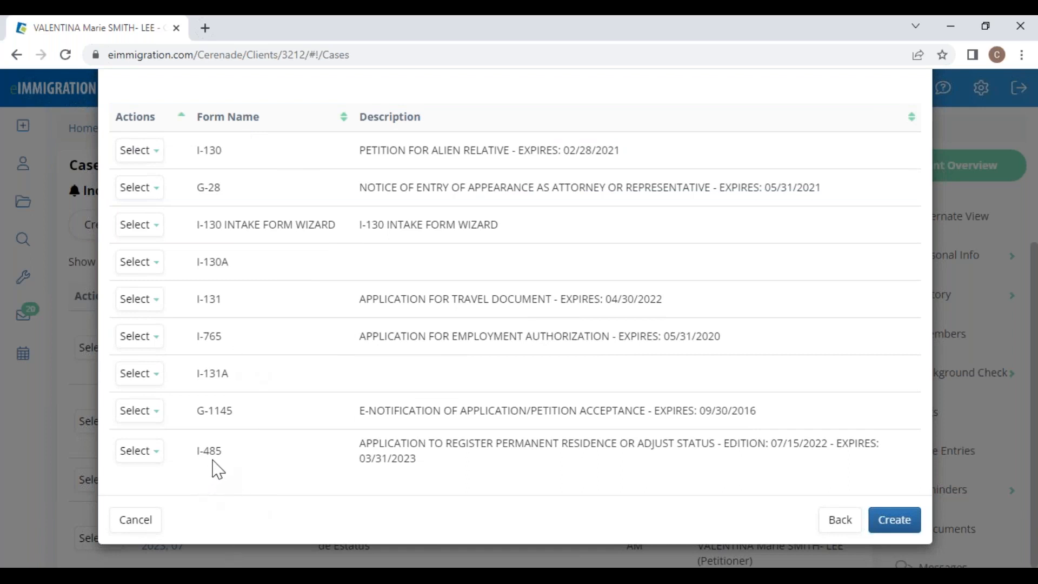
Step: Search the forms for '260', add DS-260, and create the case
scroll(735, 359, "up", 5)
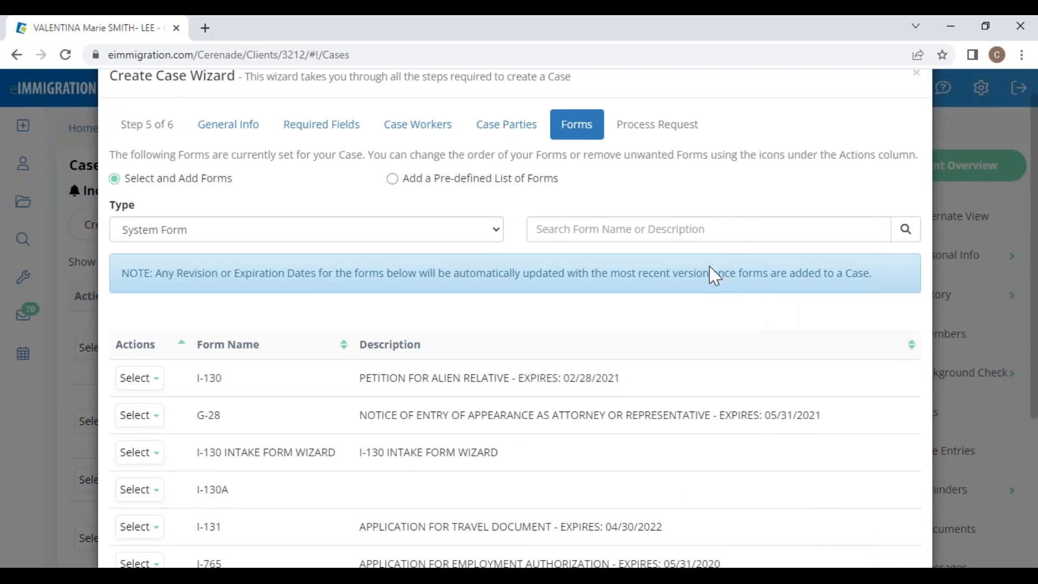
left_click(709, 230)
type("260")
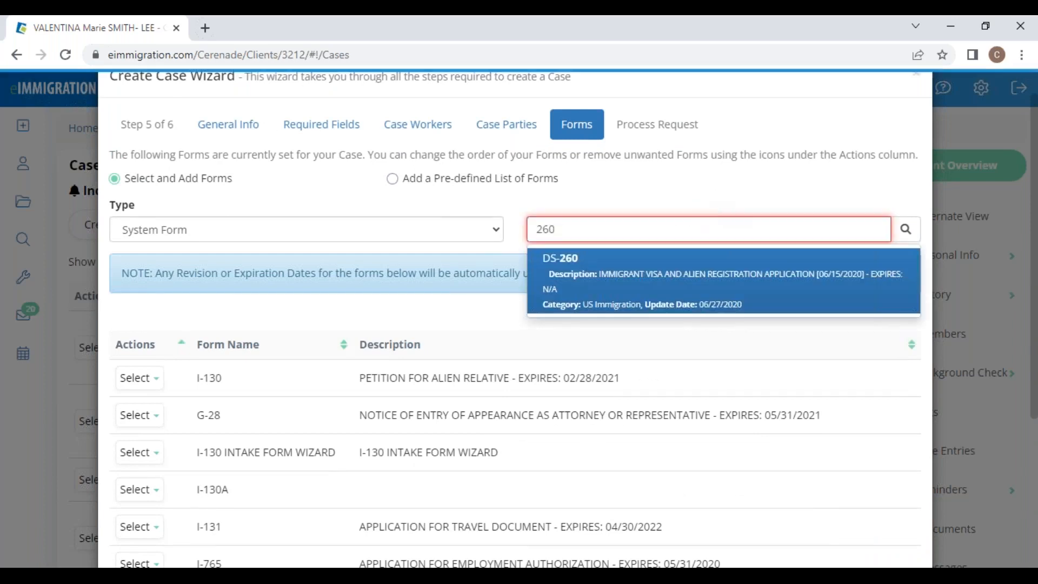
left_click(632, 281)
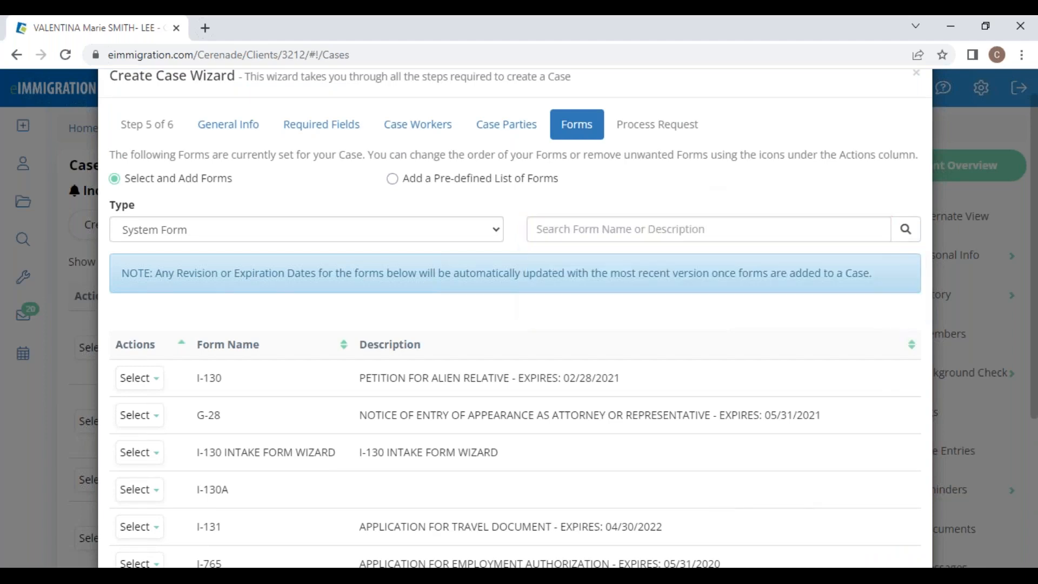
scroll(815, 435, "down", 4)
left_click(897, 520)
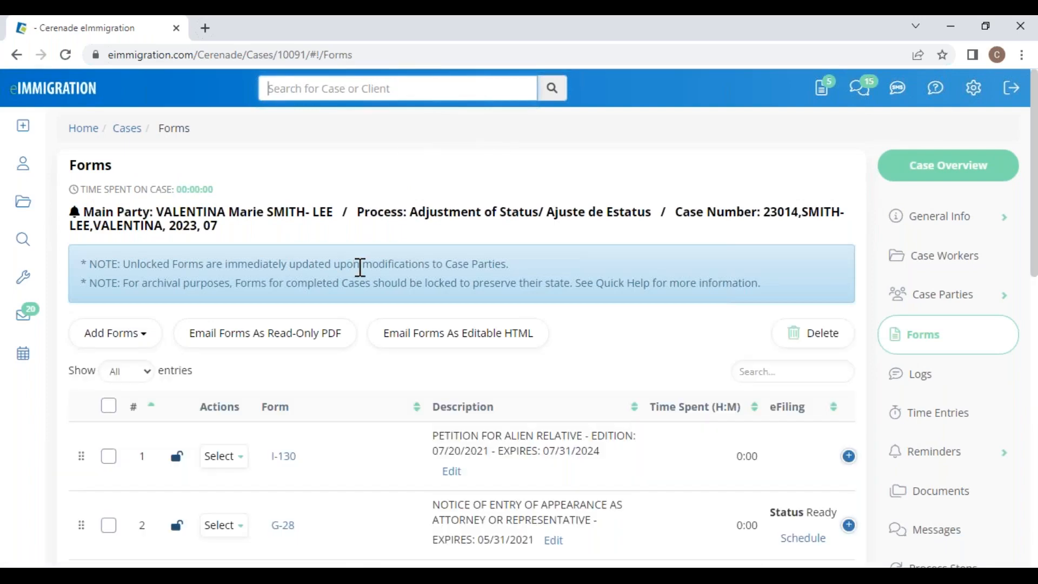
Step: Open the Main Party's client profile in a new tab, then return to the case's forms list
scroll(340, 492, "down", 5)
scroll(340, 496, "up", 5)
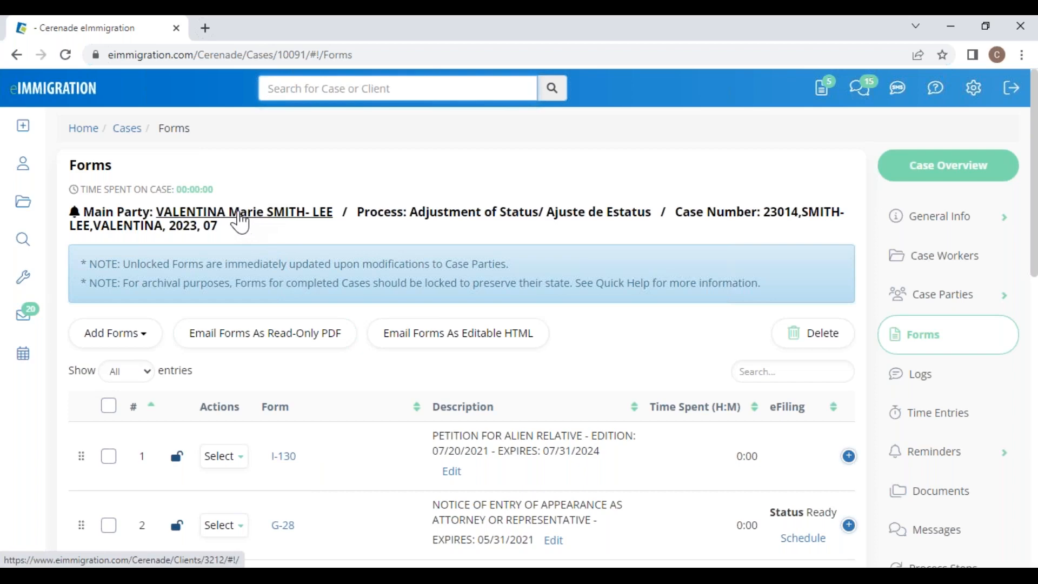
left_click(257, 219)
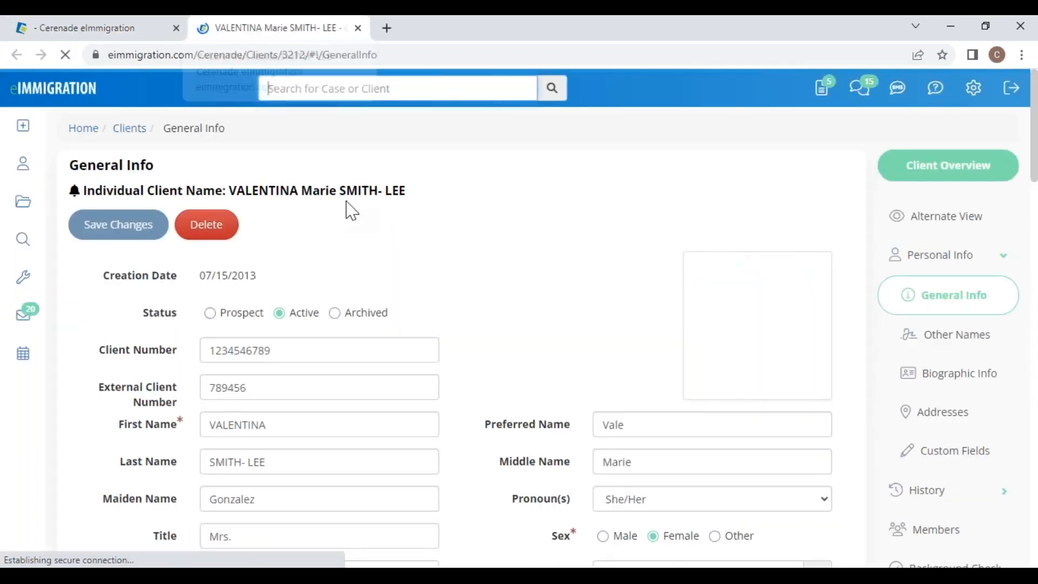
scroll(480, 294, "down", 5)
scroll(482, 352, "up", 4)
scroll(480, 376, "up", 2)
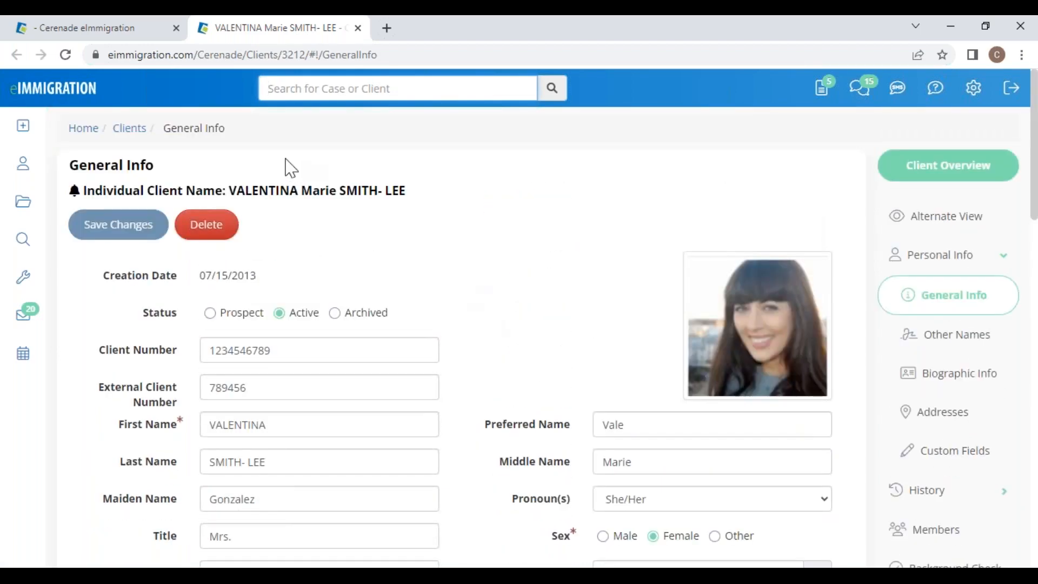
left_click(139, 28)
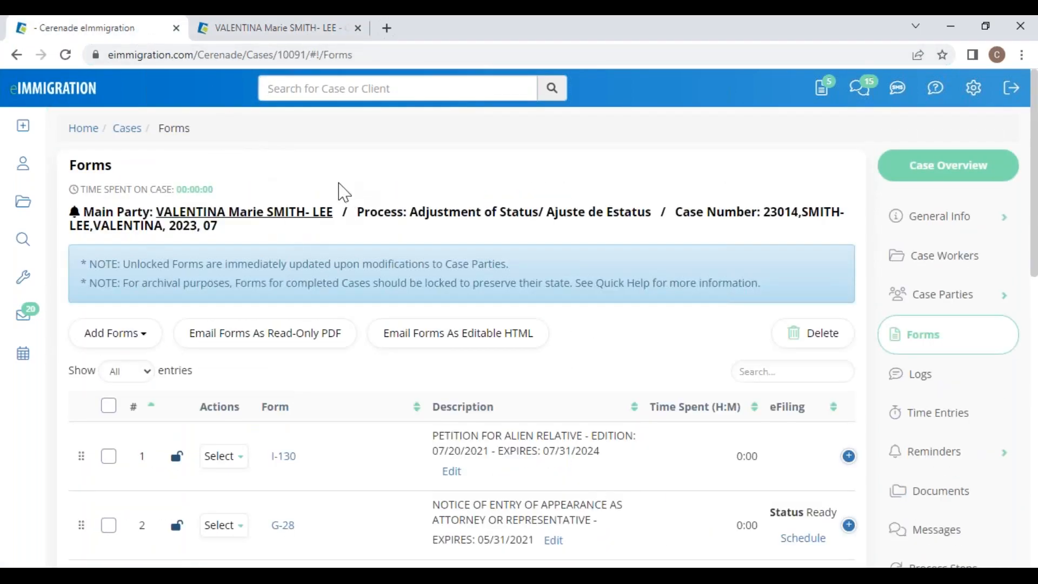
Step: Switch back to PowerPoint and advance to the features overview slide
scroll(324, 366, "down", 5)
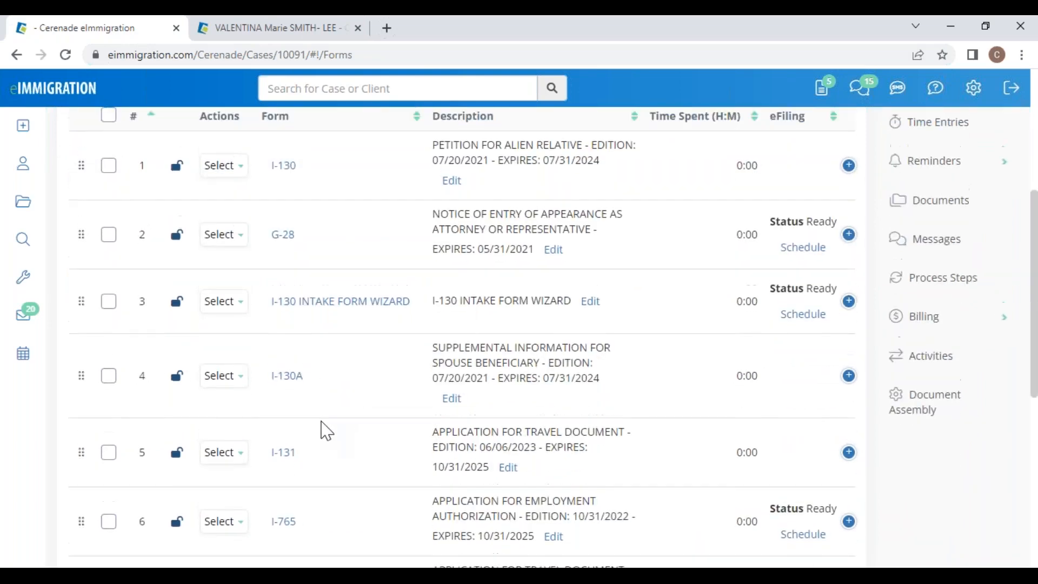
scroll(327, 431, "up", 5)
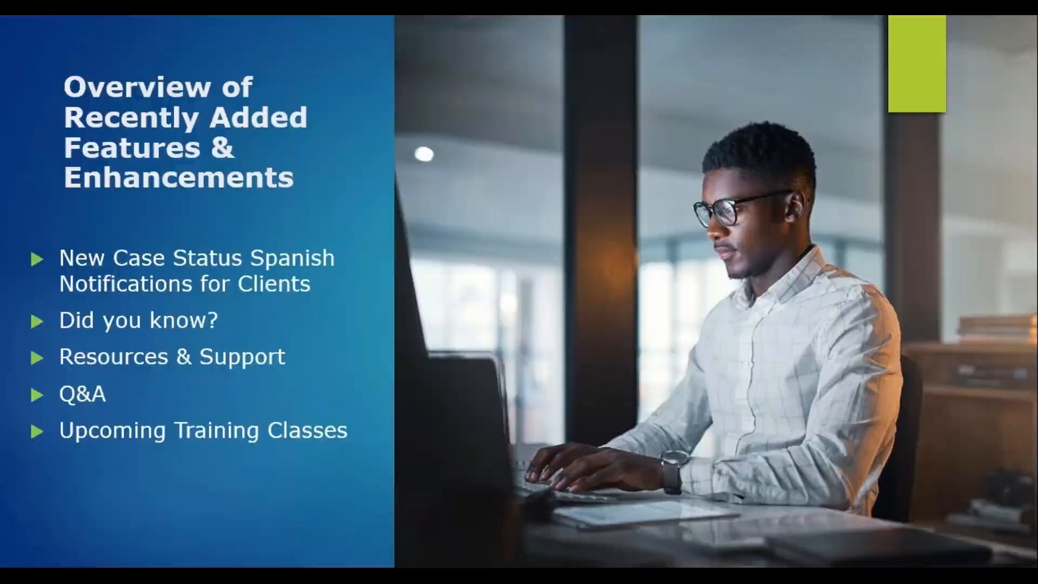
left_click(238, 539)
key("Right")
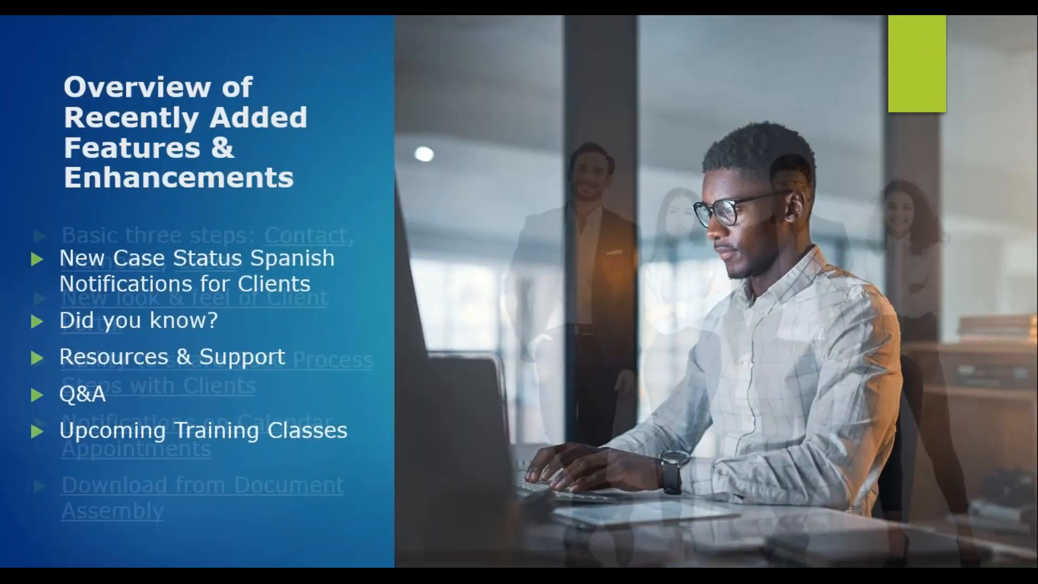
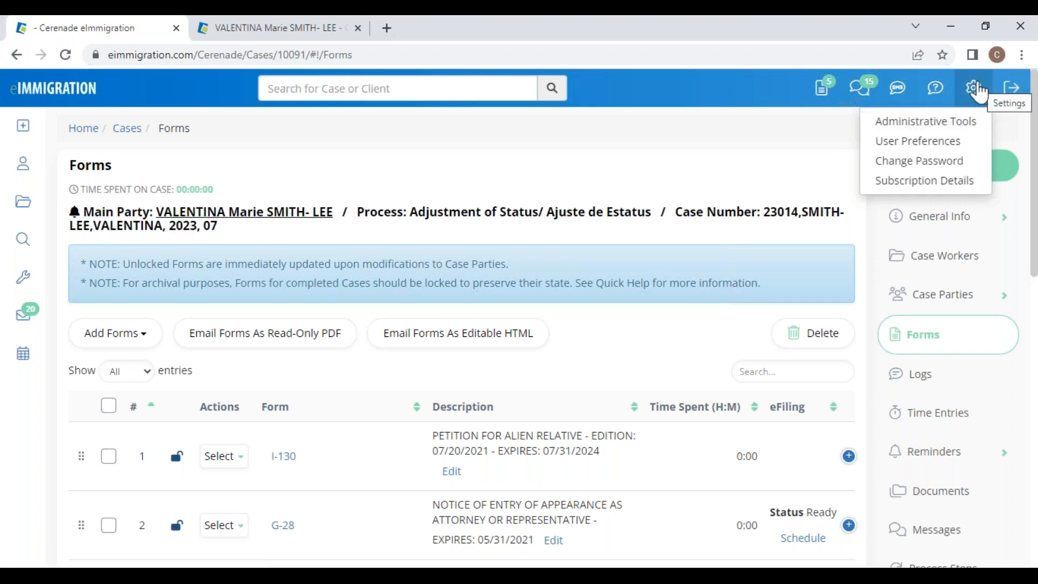
Step: Bring up the Settings dropdown from the gear icon on the Adjustment of Status case's Forms page
mouse_move(975, 93)
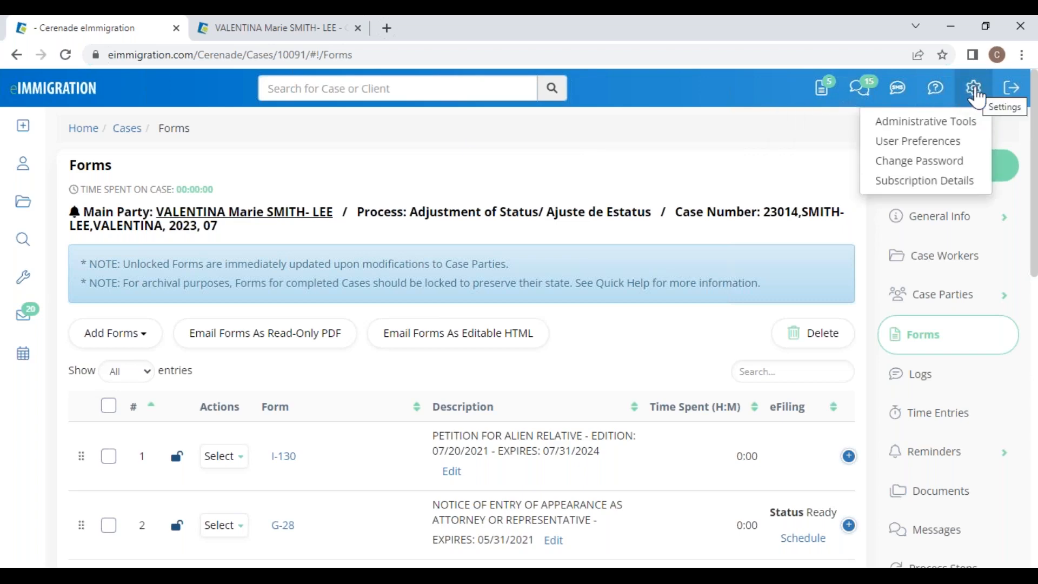
Step: Open Administrative Tools in a new tab and show Custom Form Templates with Intake Forms expanded
right_click(946, 131)
left_click(908, 134)
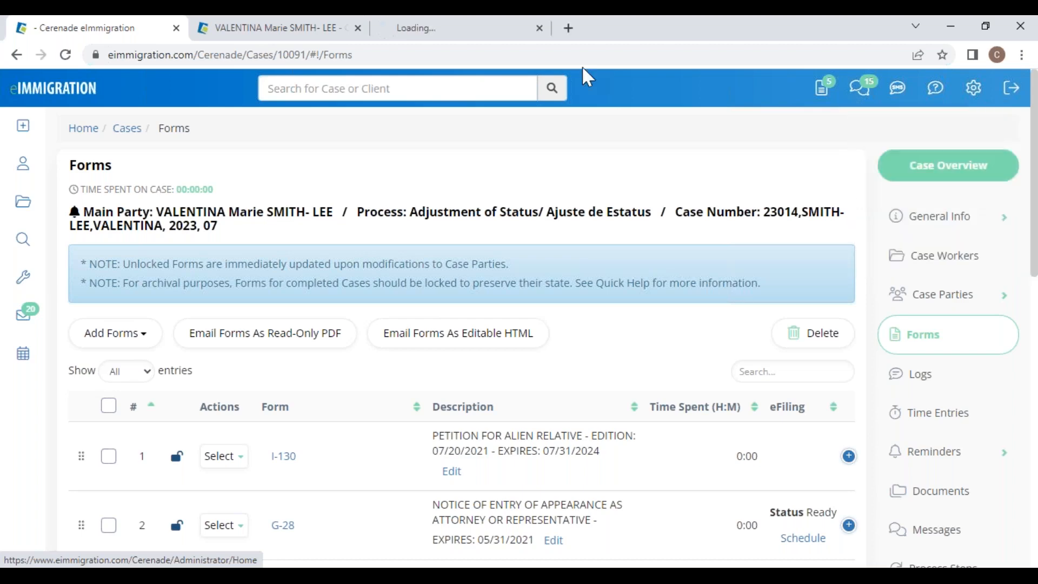
left_click_drag(498, 27, 110, 38)
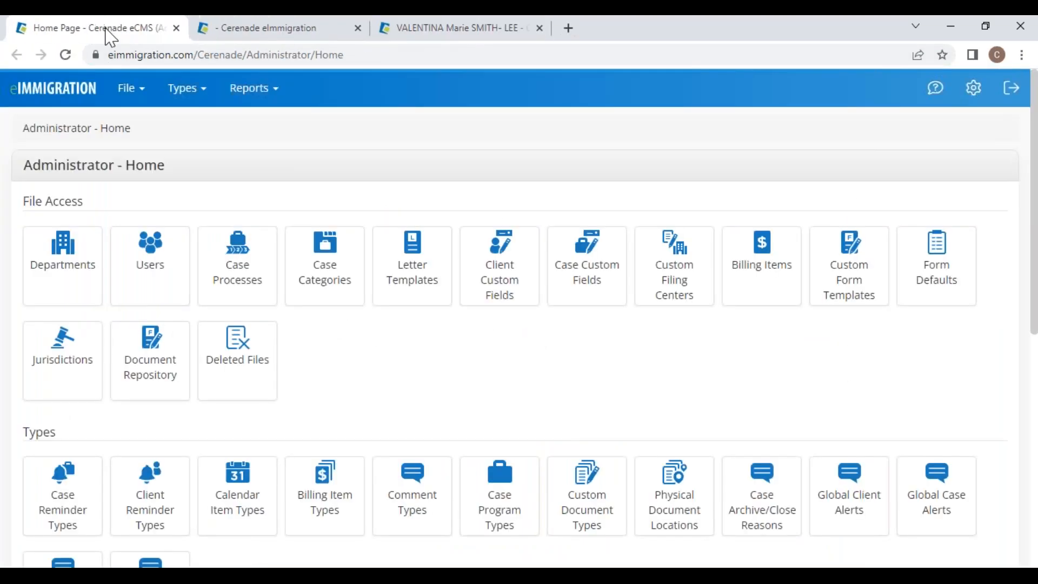
left_click_drag(20, 165, 200, 168)
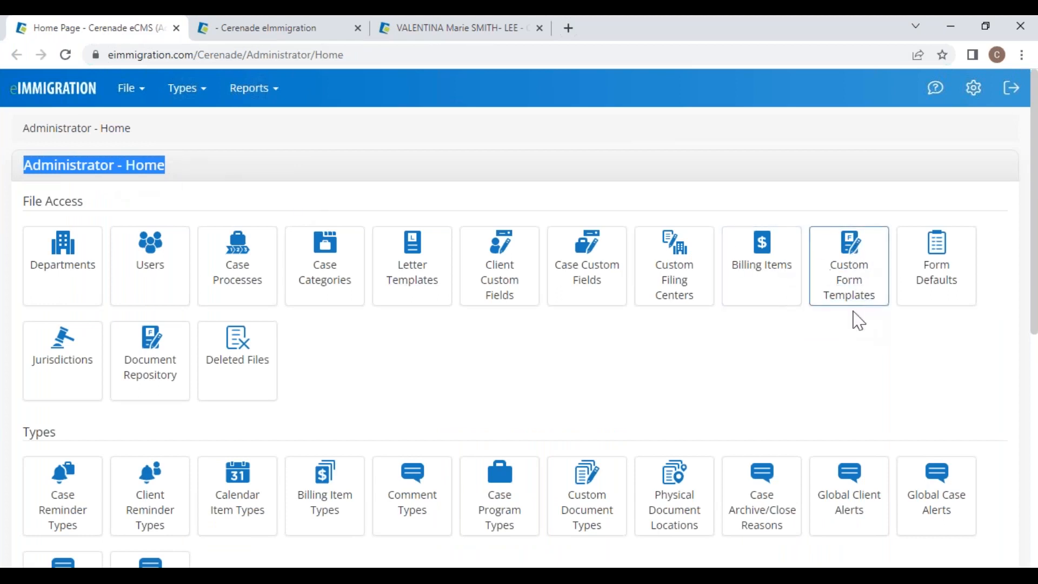
left_click(857, 279)
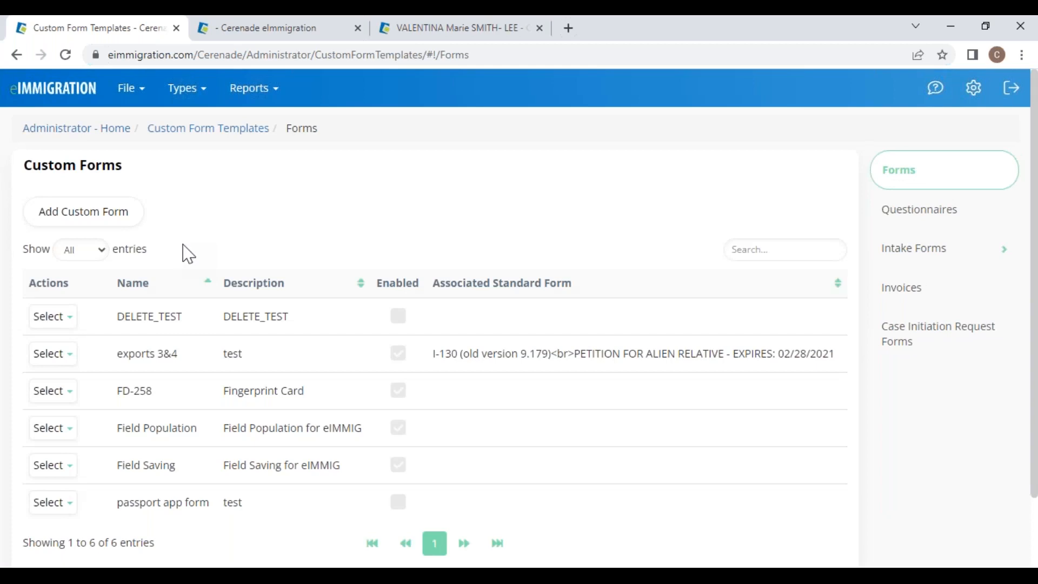
left_click(909, 258)
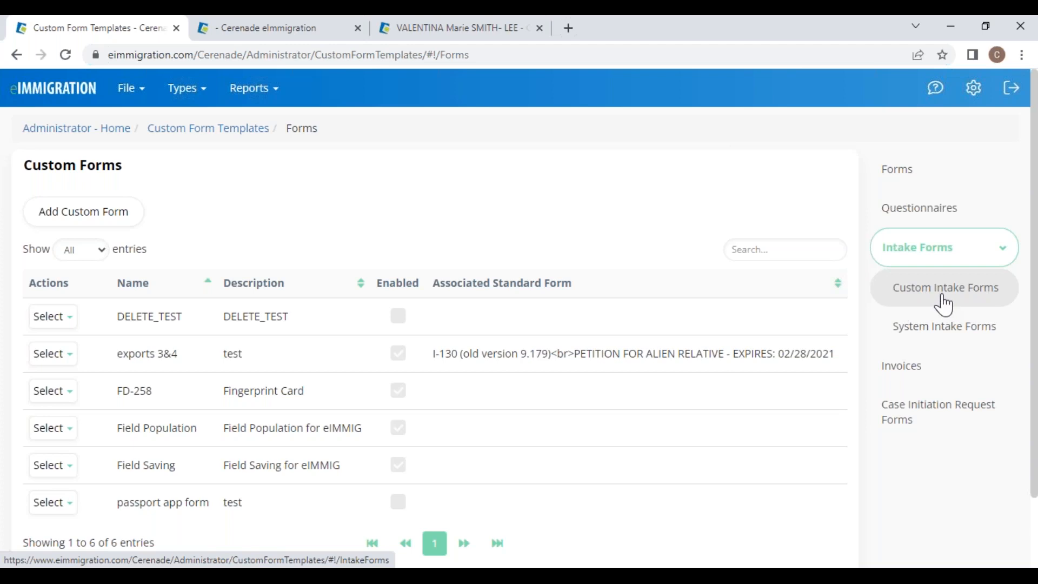
Step: Copy the General Information for Individual Client system intake form
left_click(920, 332)
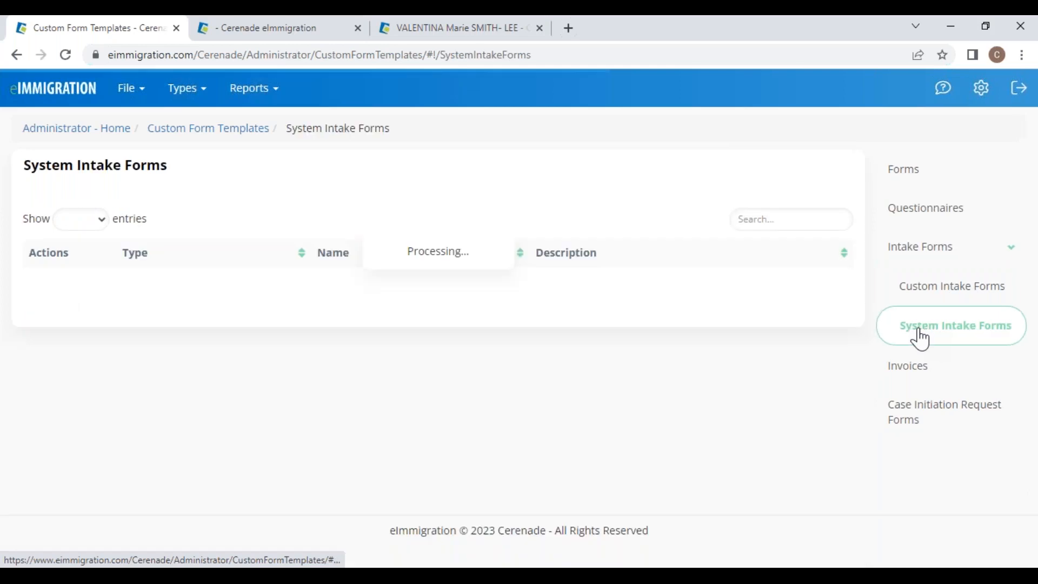
scroll(240, 496, "down", 7)
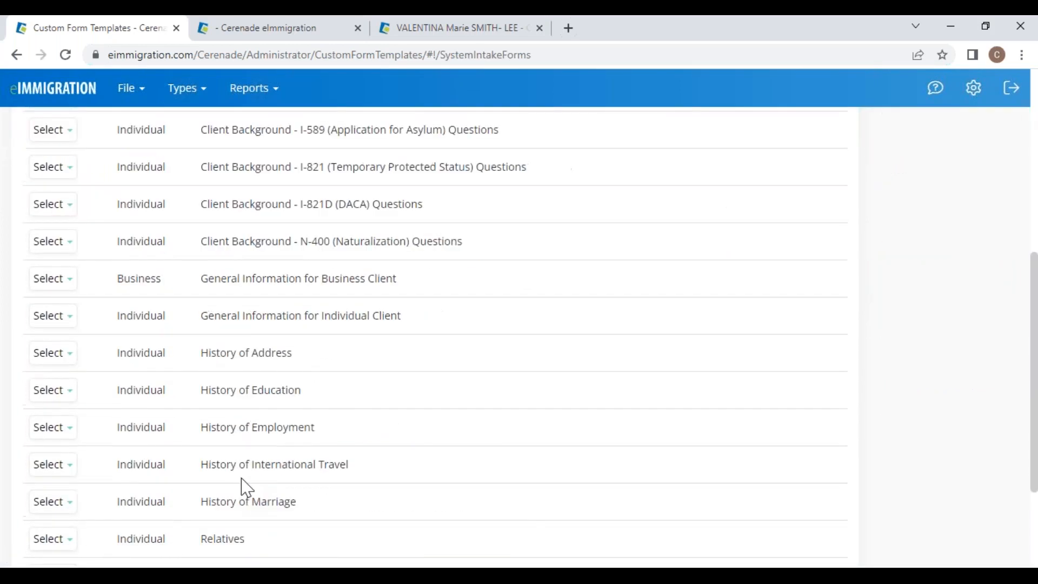
left_click_drag(221, 316, 415, 318)
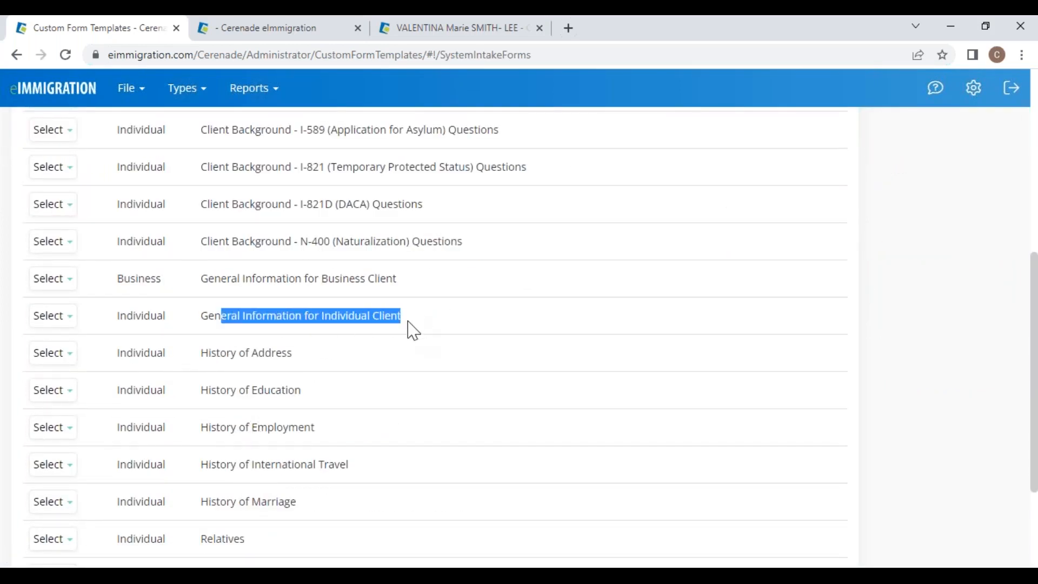
left_click(52, 315)
left_click(70, 346)
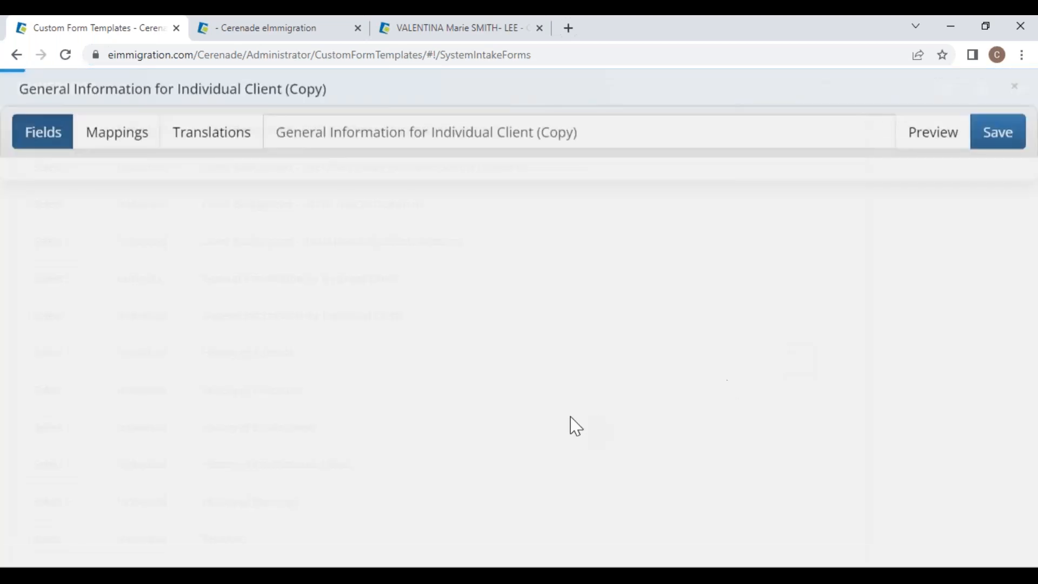
Step: Remove the Maiden Name, Title, City of Birth and State or Province of Birth questions
scroll(582, 454, "down", 1)
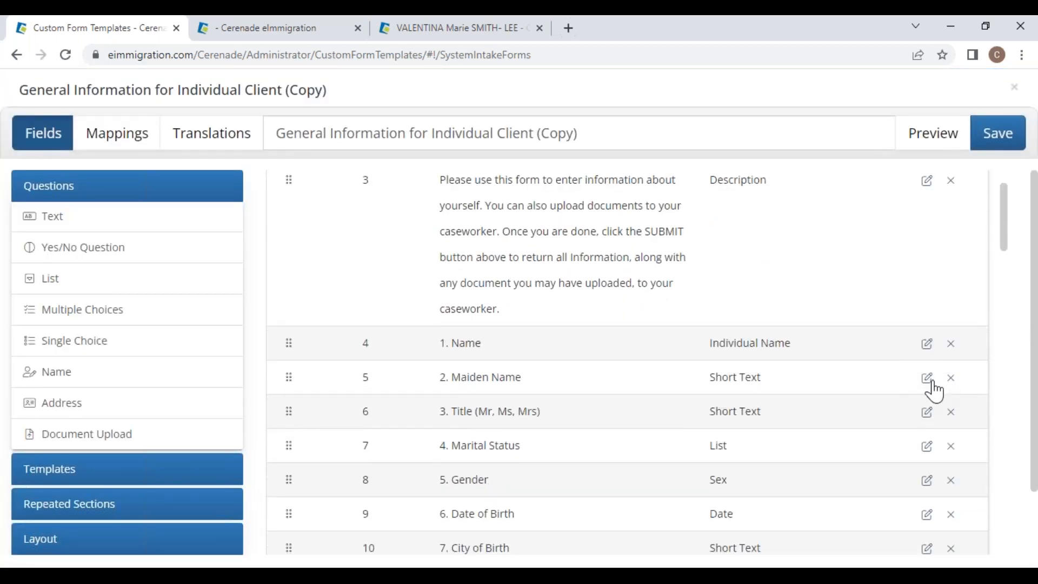
left_click(953, 379)
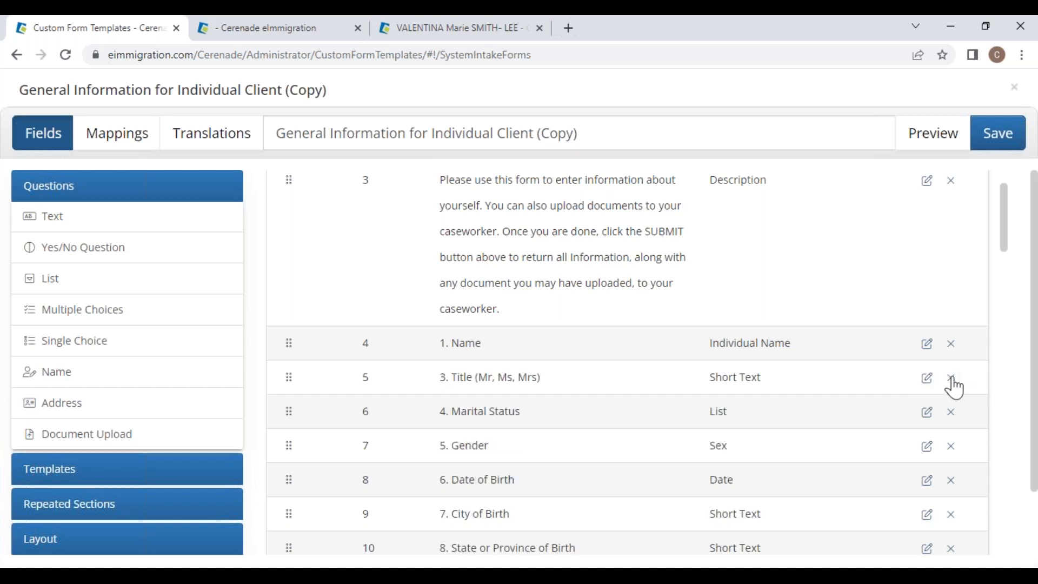
left_click(953, 378)
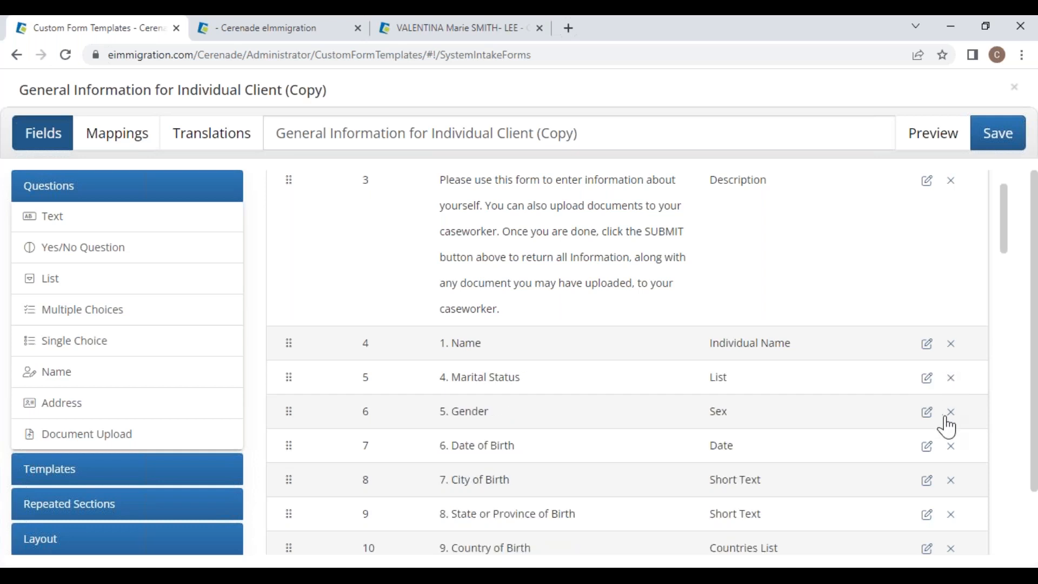
scroll(950, 469, "down", 2)
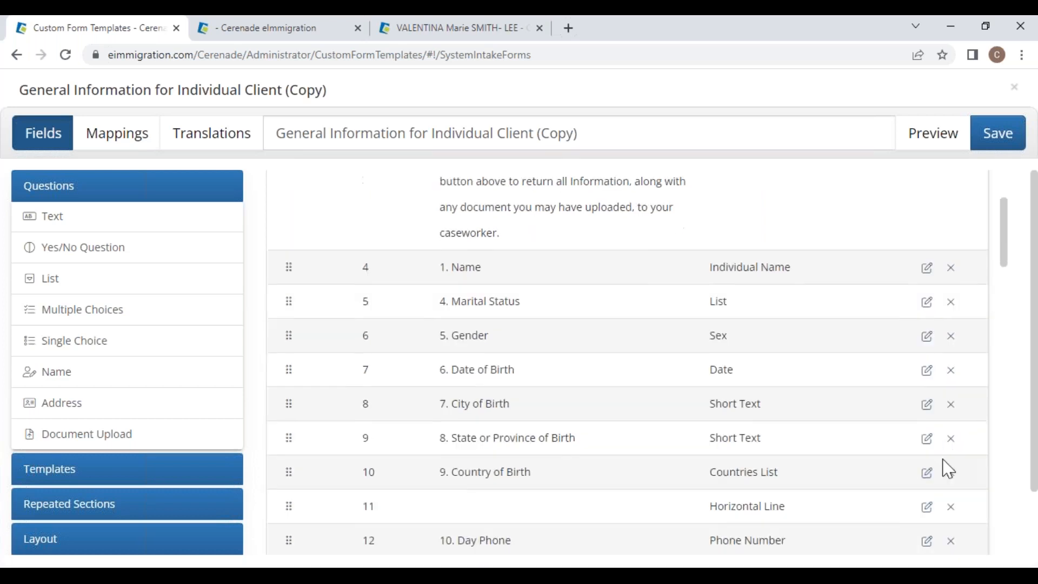
left_click(953, 405)
left_click(953, 406)
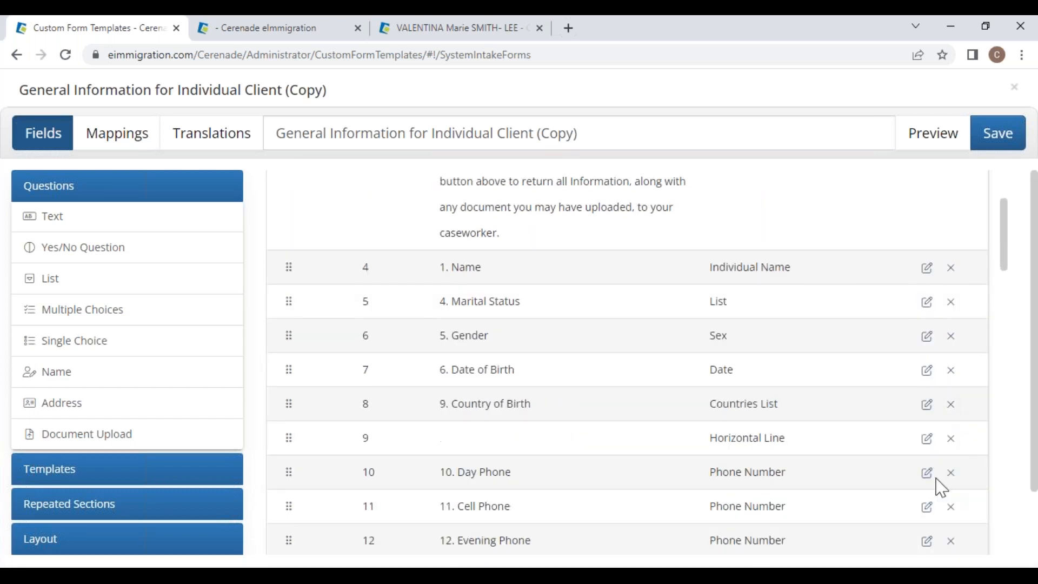
Step: Remove Evening Phone, Fax Number, Social Security Number and Country of Nationality, then view repeated section types
scroll(950, 513, "down", 2)
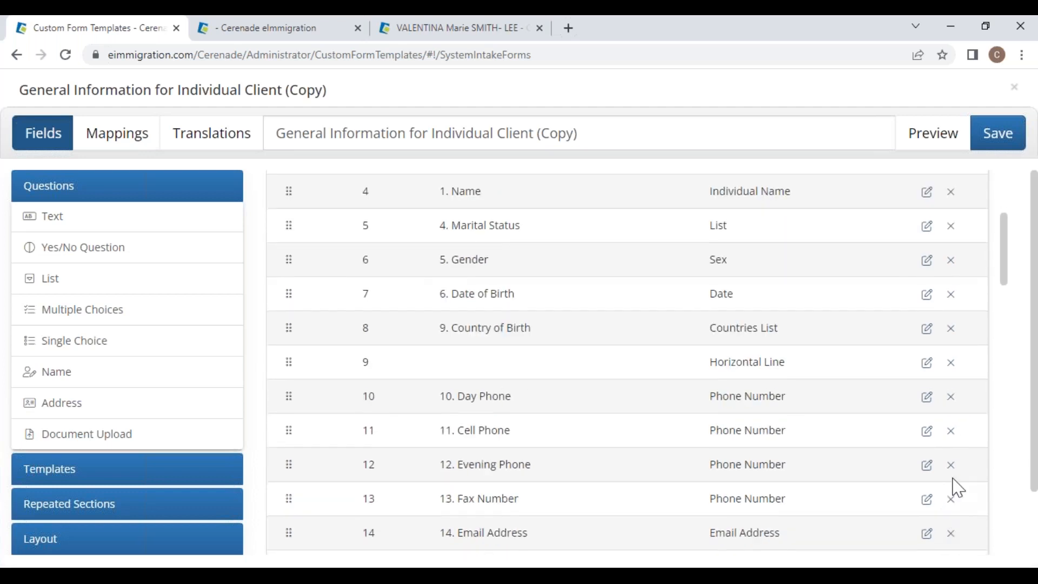
left_click(952, 469)
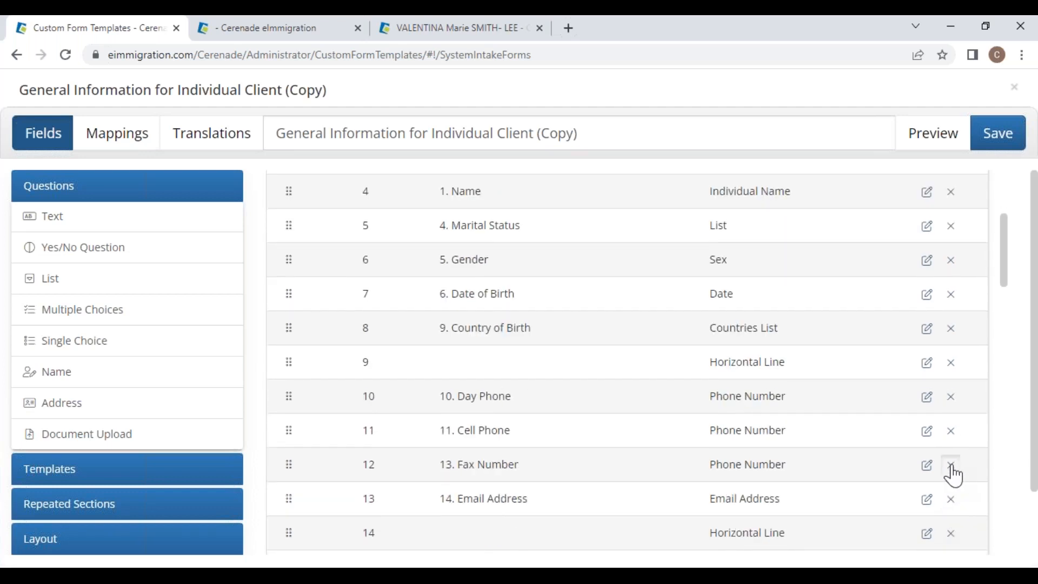
left_click(954, 468)
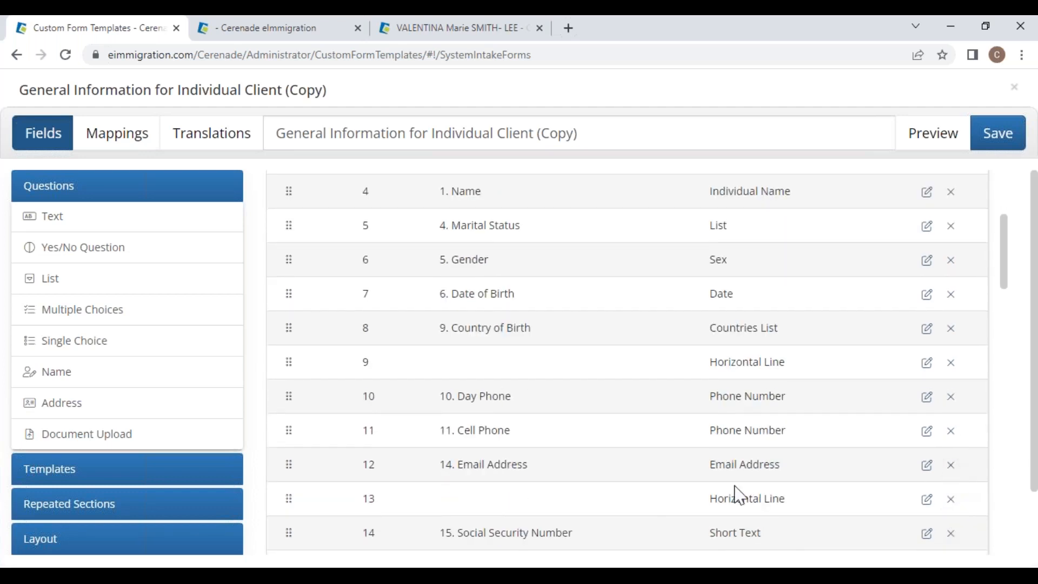
left_click(952, 534)
left_click(951, 536)
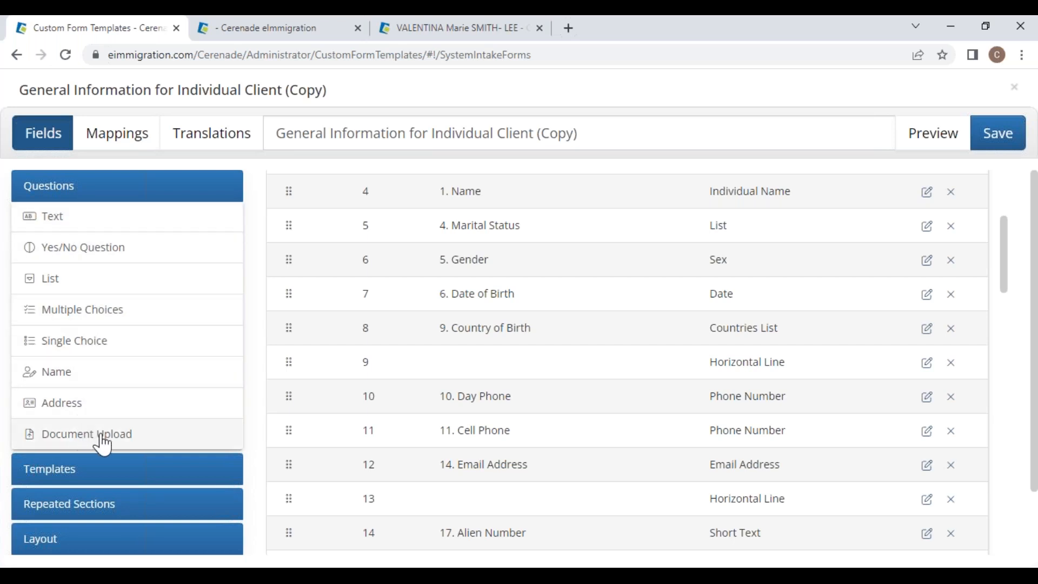
left_click(81, 506)
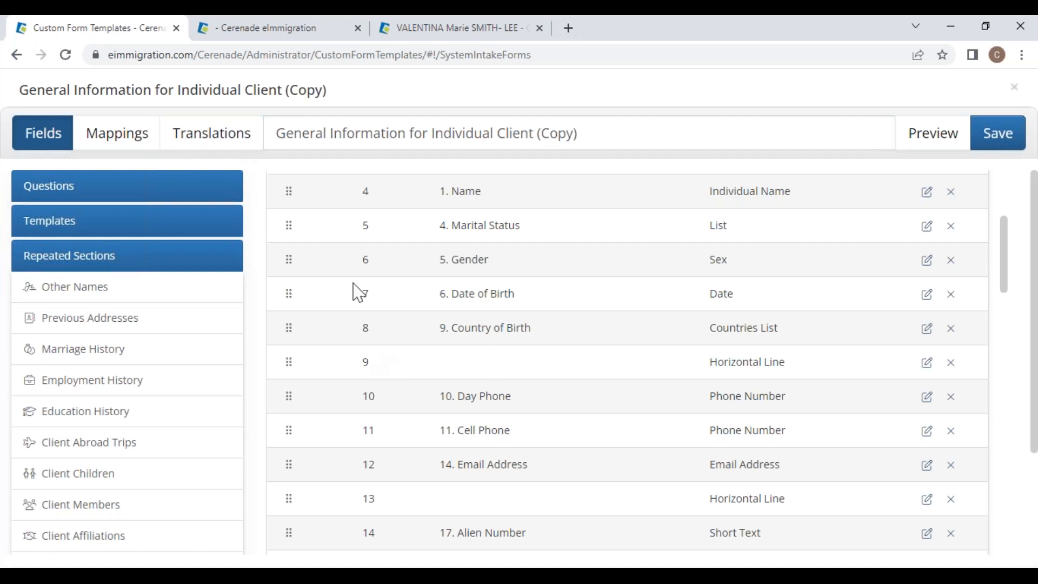
Step: Review the copied form's Translations, then return to its Fields list
left_click(210, 141)
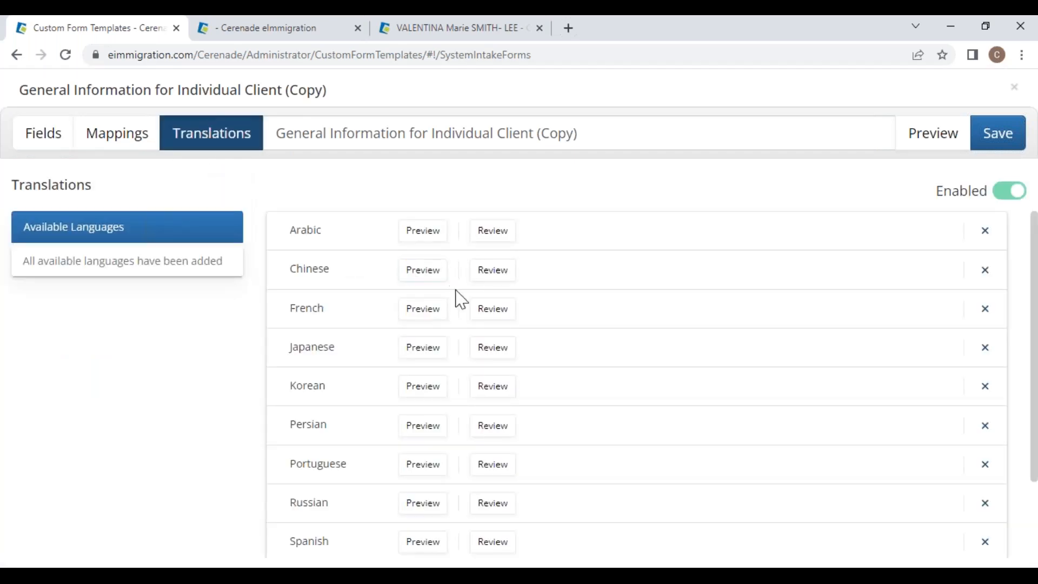
scroll(319, 438, "down", 2)
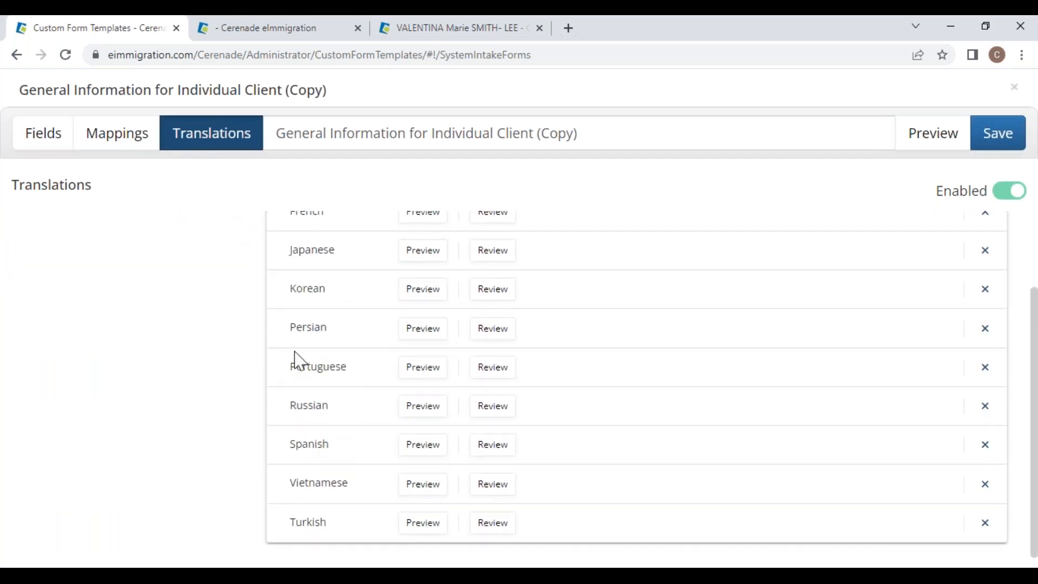
left_click(52, 147)
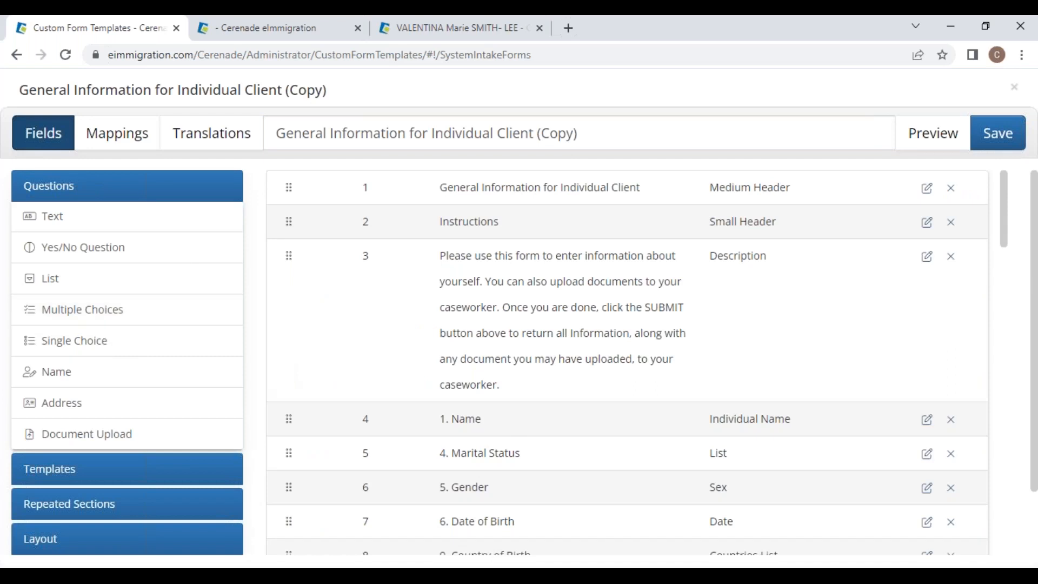
Step: Add a Yes/No question with a Yes follow-up 'how', then discard the form without saving
left_click_drag(451, 419, 481, 420)
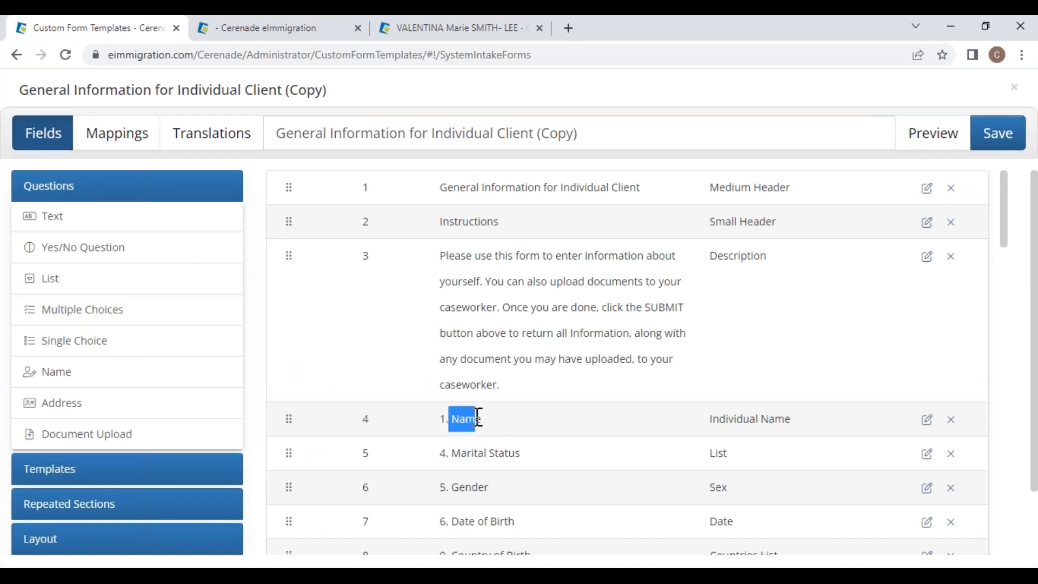
left_click(91, 252)
left_click(481, 454)
type("Is")
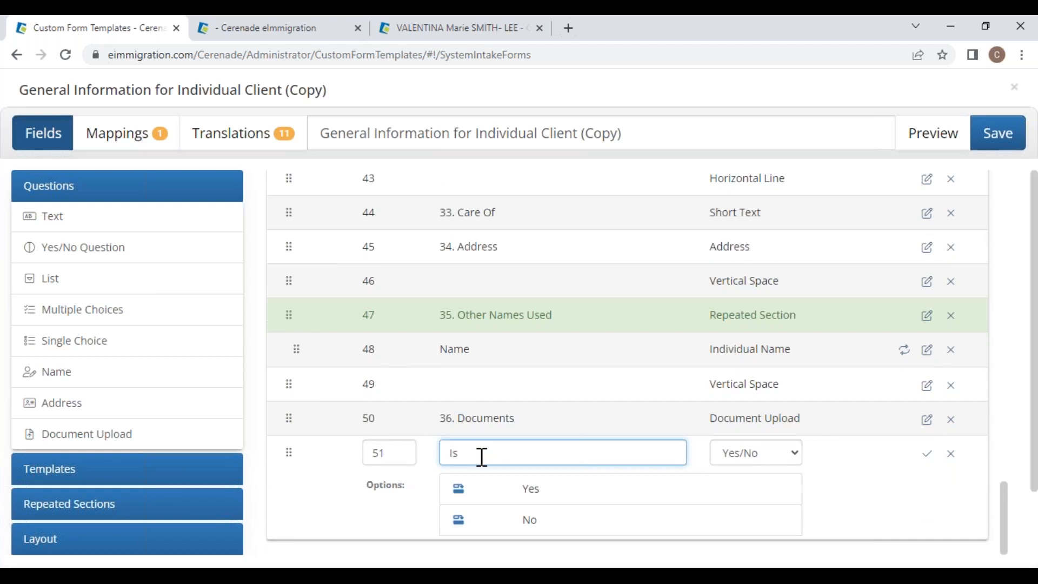
left_click(458, 490)
left_click(541, 527)
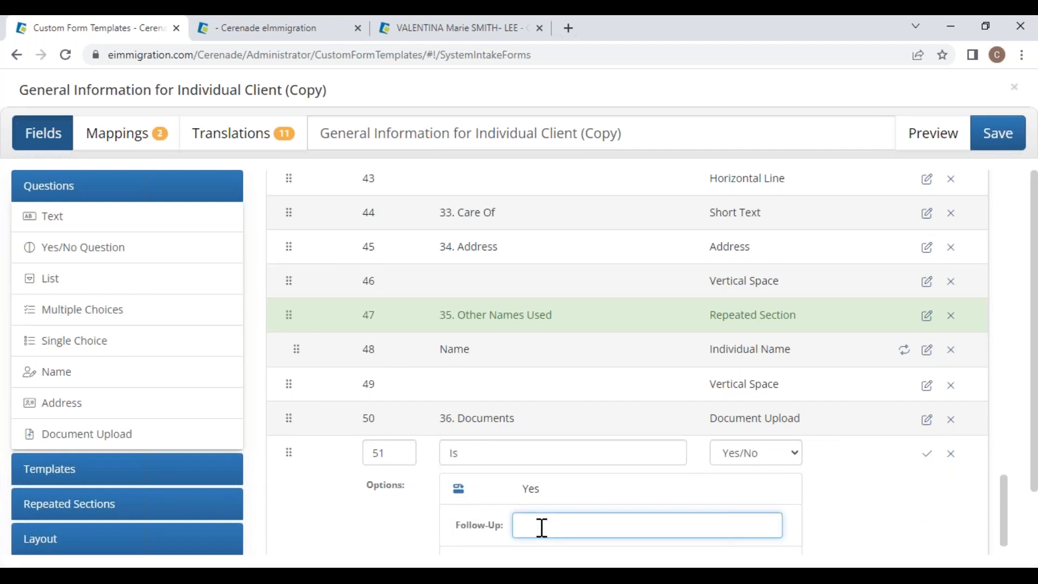
type("how")
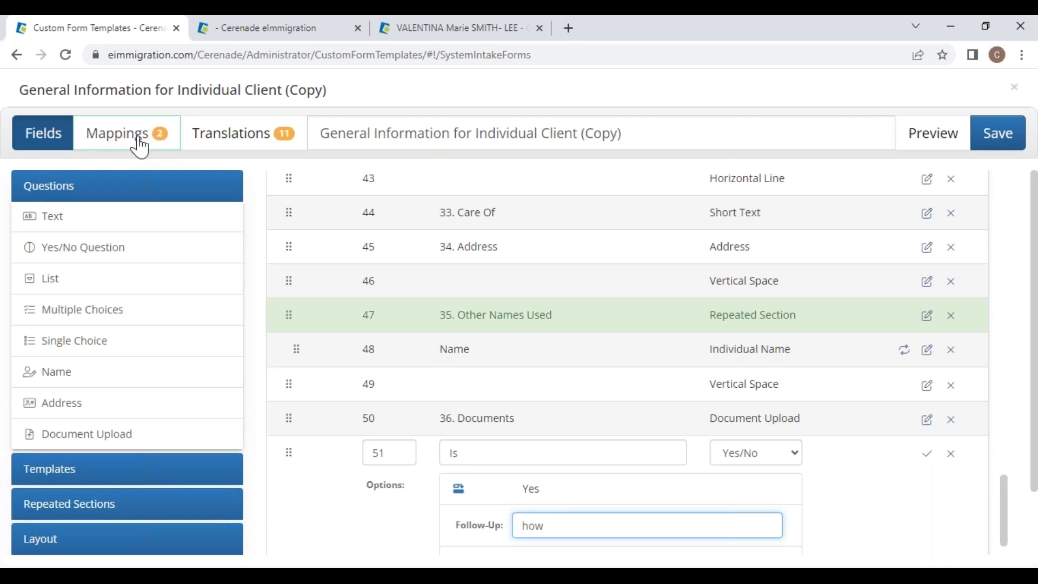
left_click_drag(563, 529, 494, 527)
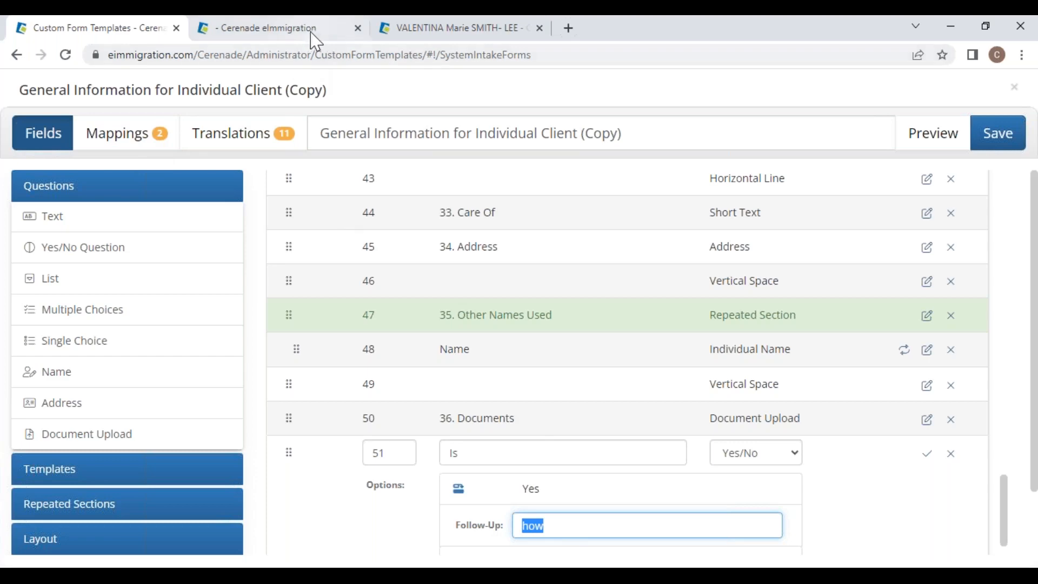
left_click(1015, 88)
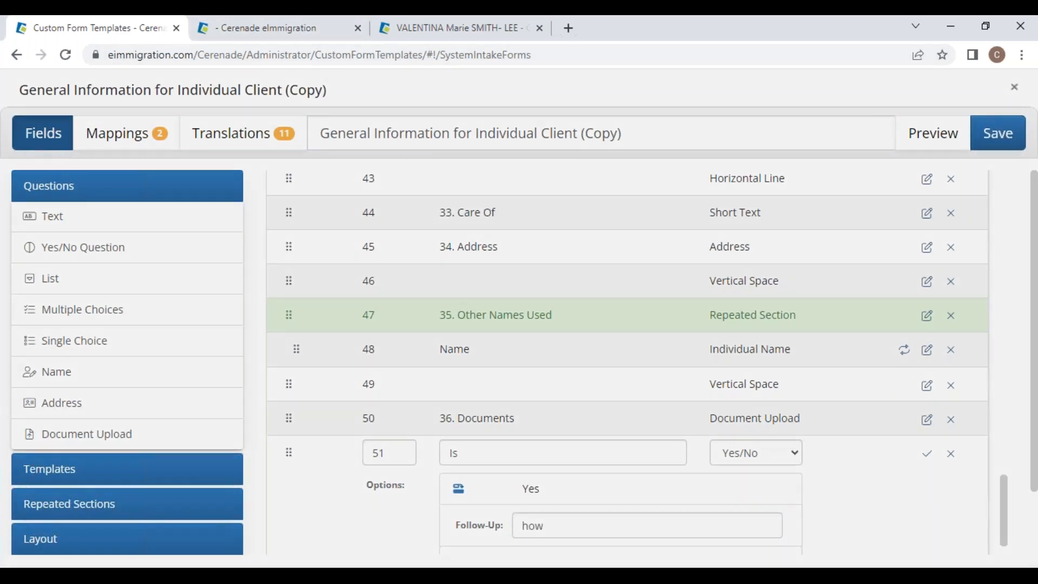
left_click(709, 163)
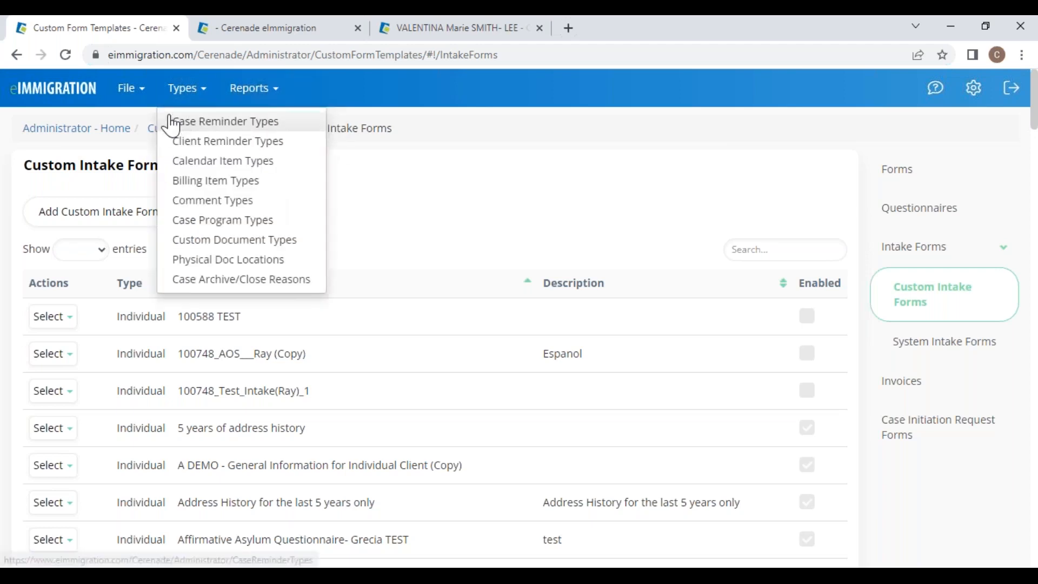
Step: Go back to the administrator home page, then leave the slideshow for the Client Login tab
mouse_move(132, 103)
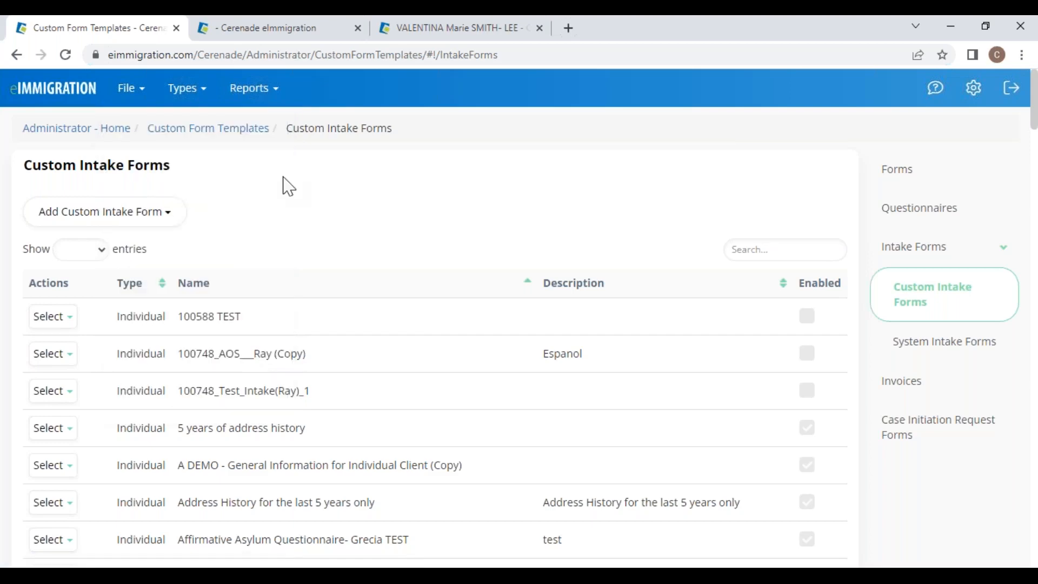
left_click(53, 133)
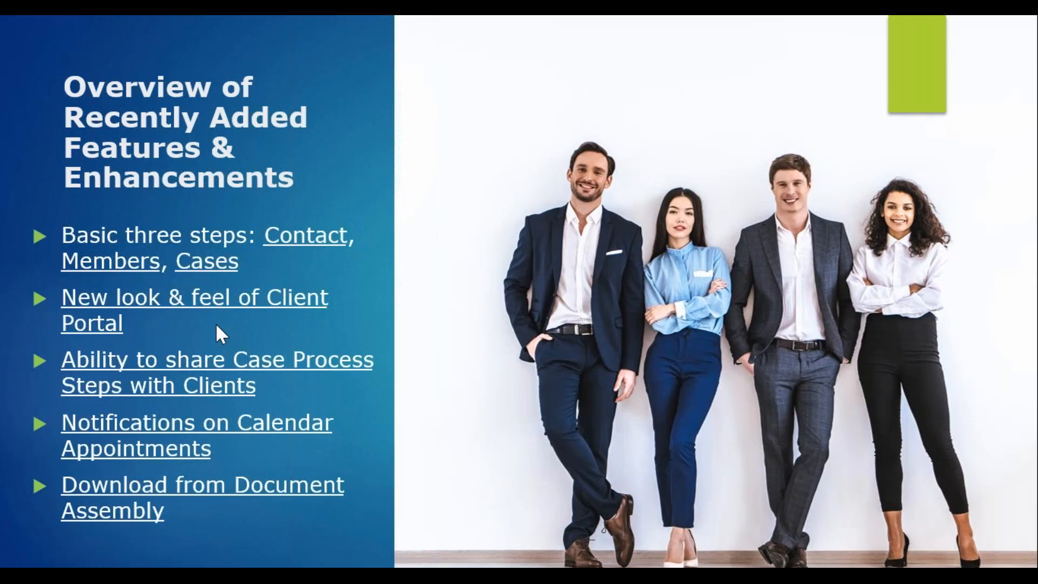
key("alt+Tab")
left_click(257, 30)
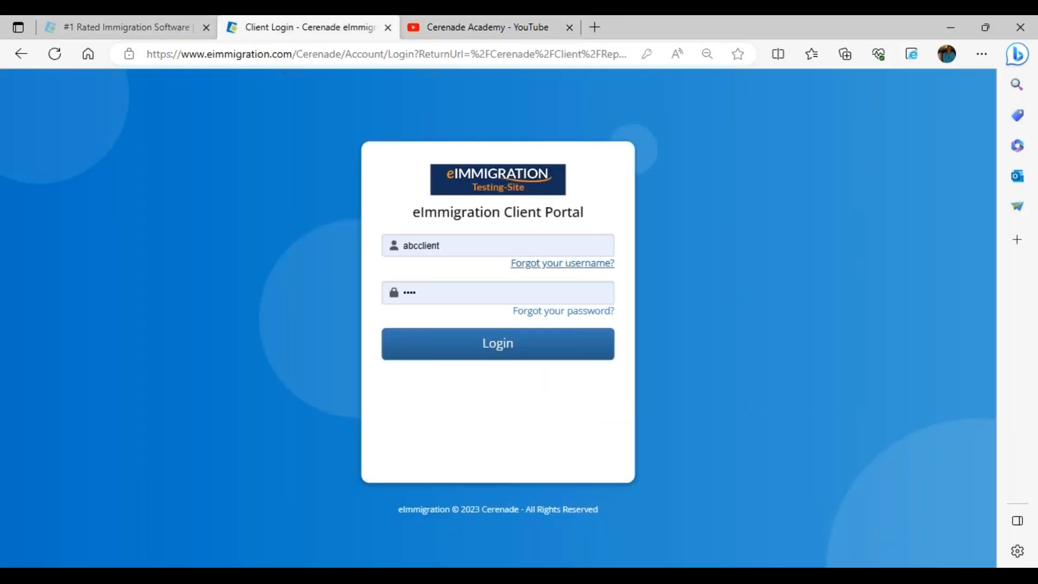
Step: Sign in to the Client Portal with the saved client login and browse the Home dashboard
double_click(504, 214)
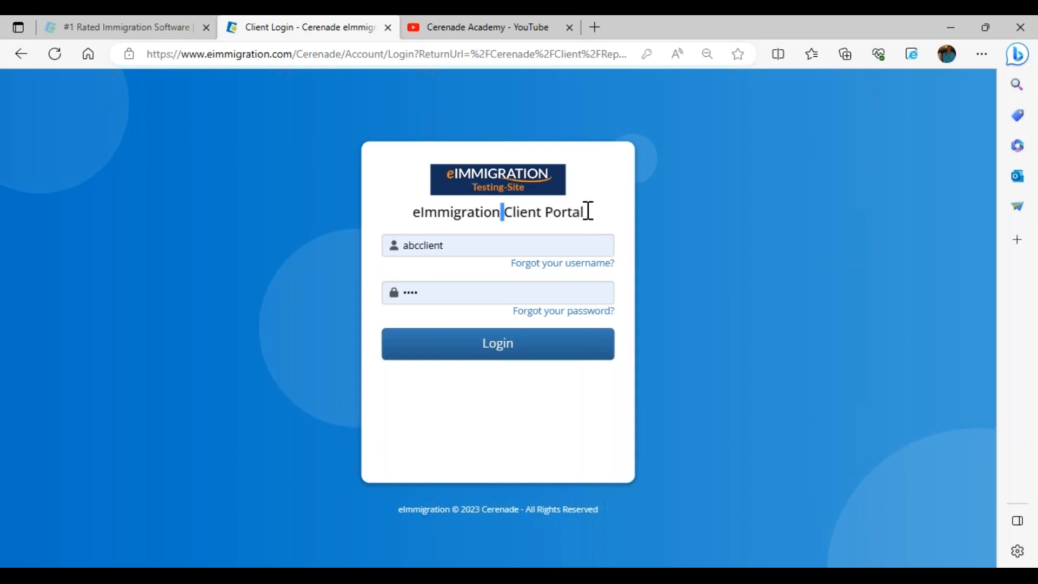
left_click_drag(594, 211, 595, 213)
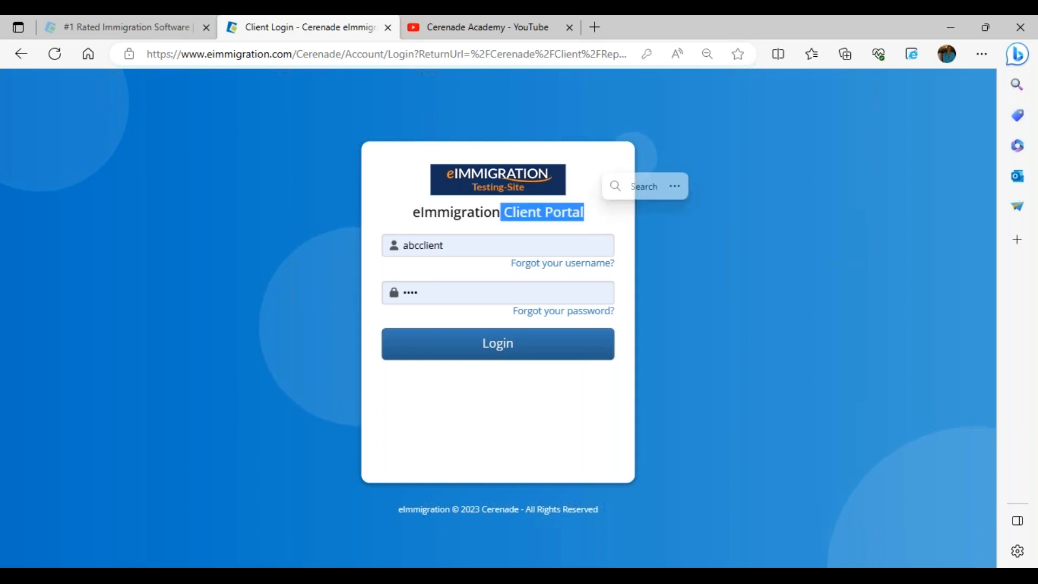
left_click(466, 249)
left_click(439, 350)
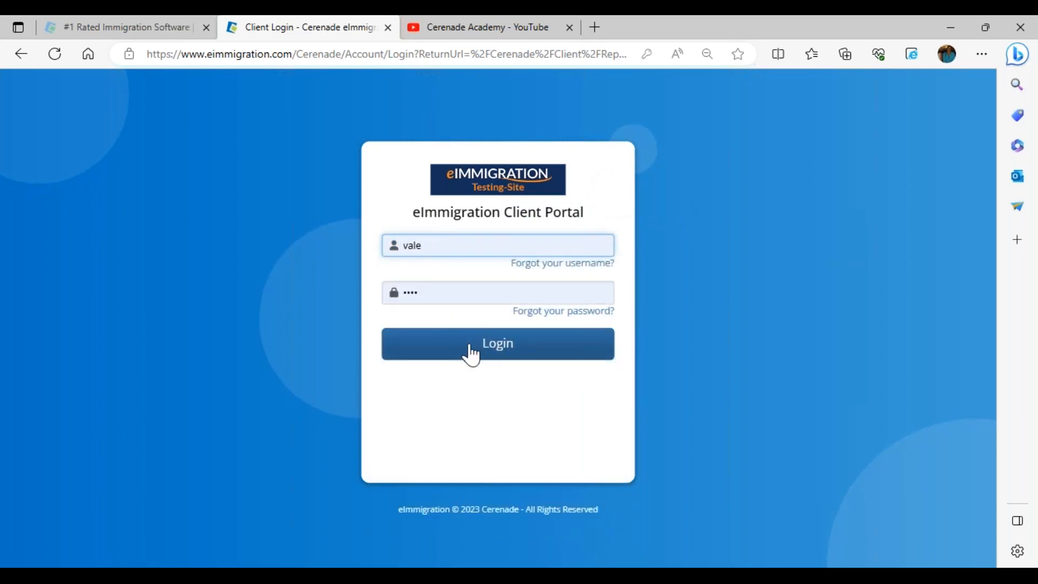
left_click(472, 351)
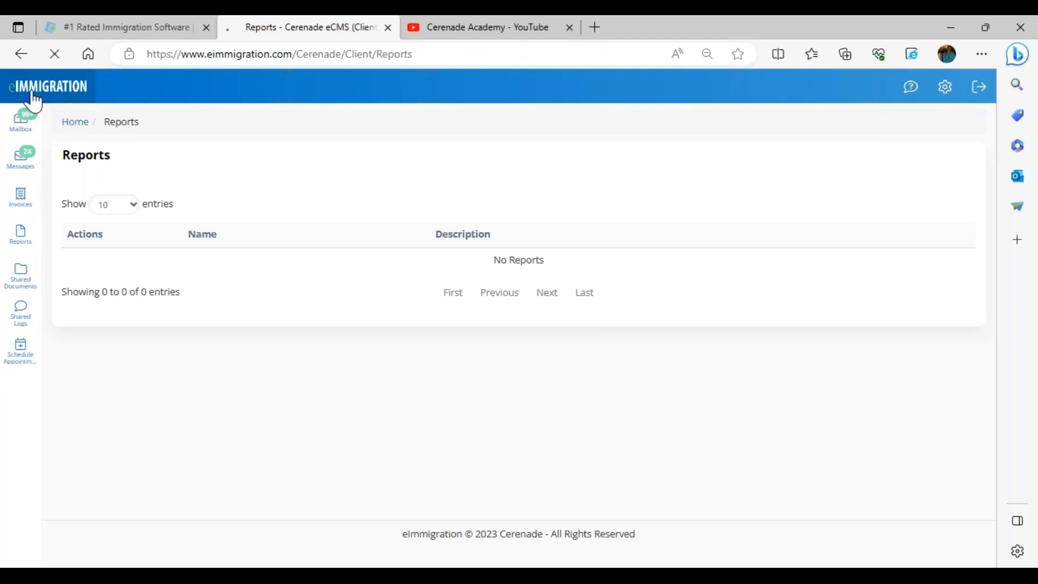
left_click(32, 93)
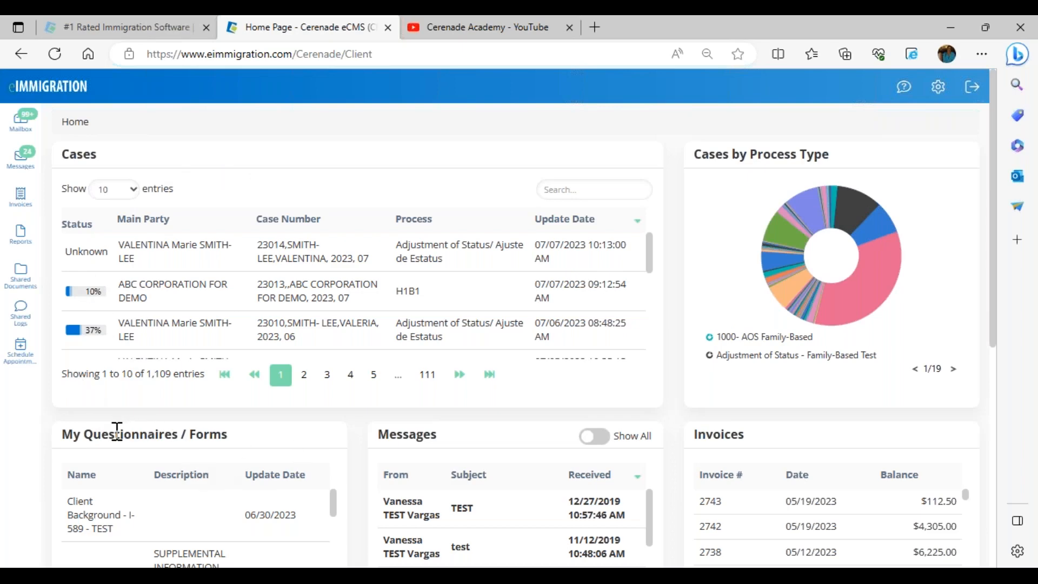
scroll(151, 522, "down", 2)
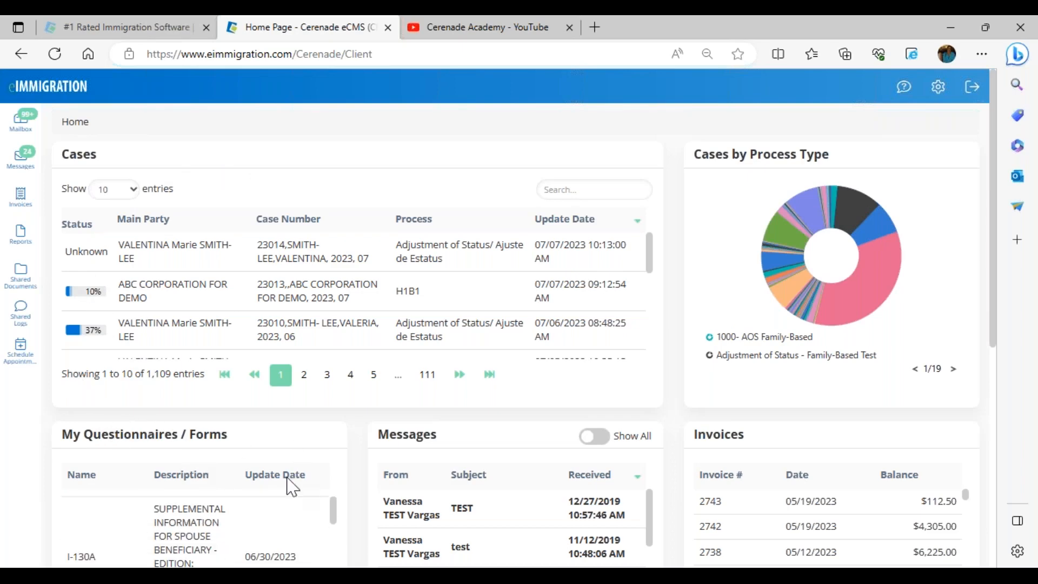
scroll(494, 443, "down", 2)
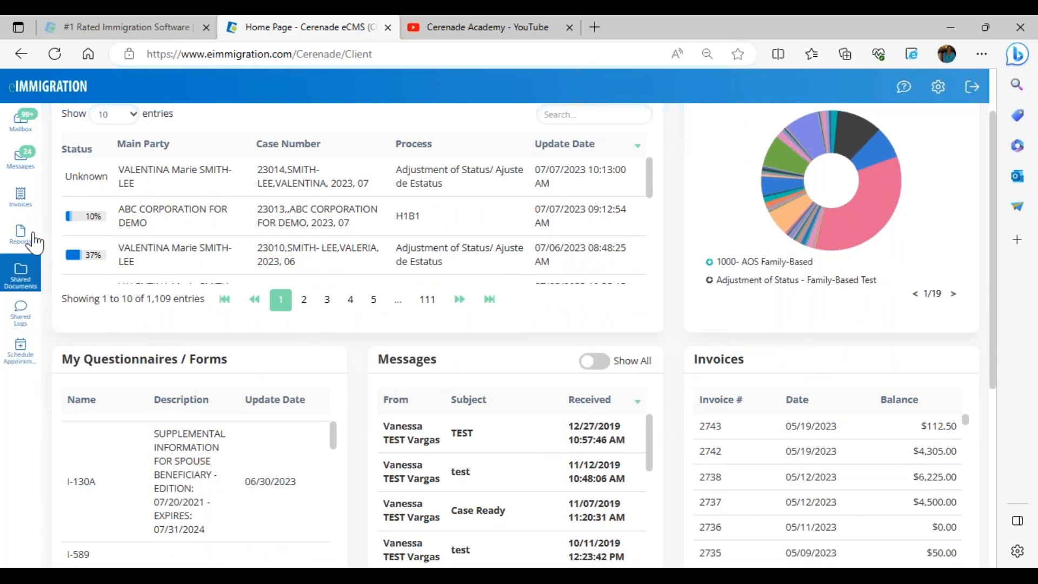
Step: View the Client Background - I-589 - TEST form in Spanish, close it, then visit Messages and Invoices
left_click(24, 129)
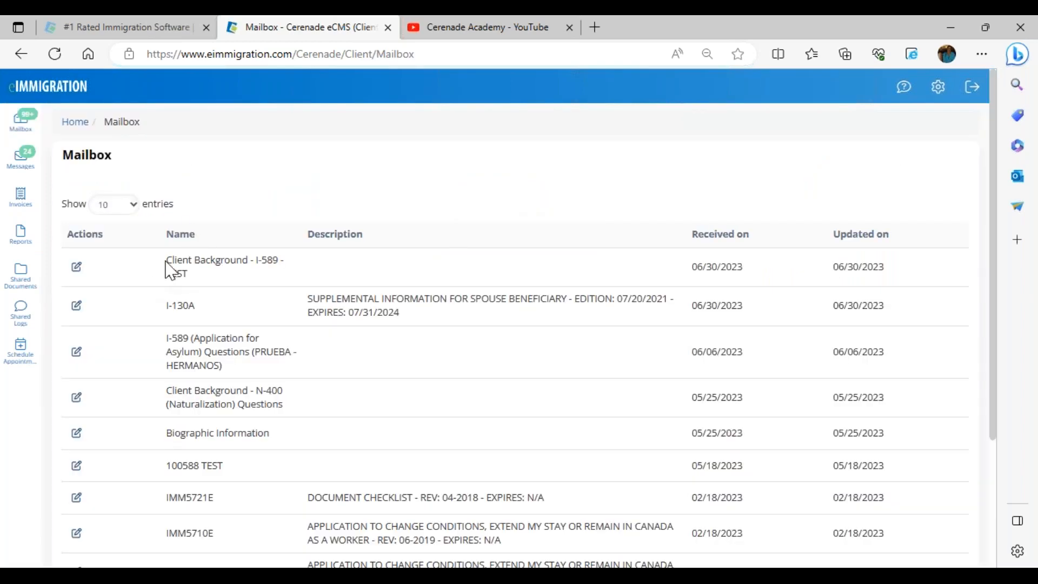
left_click_drag(167, 265, 250, 280)
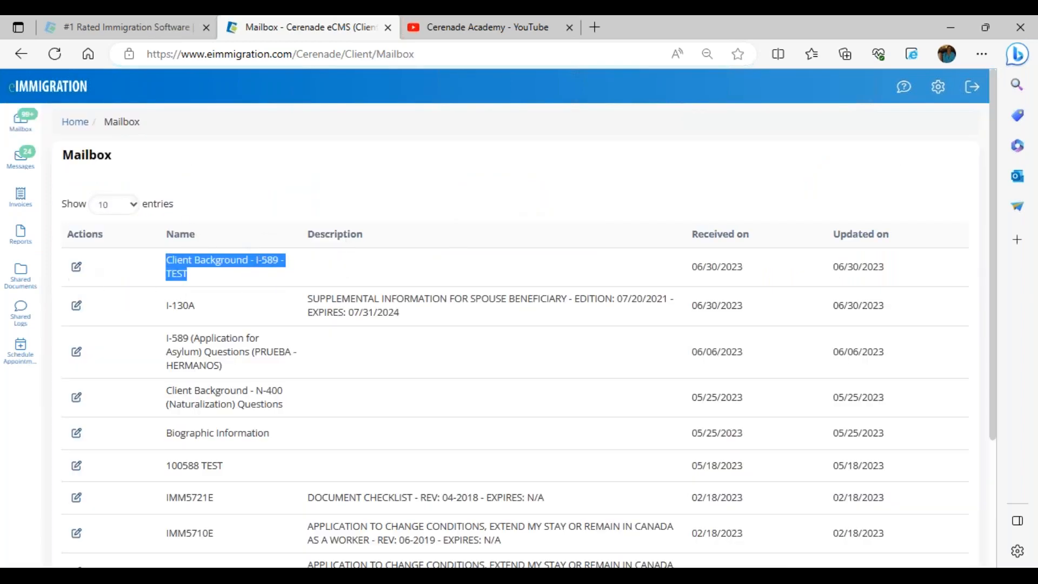
left_click(77, 267)
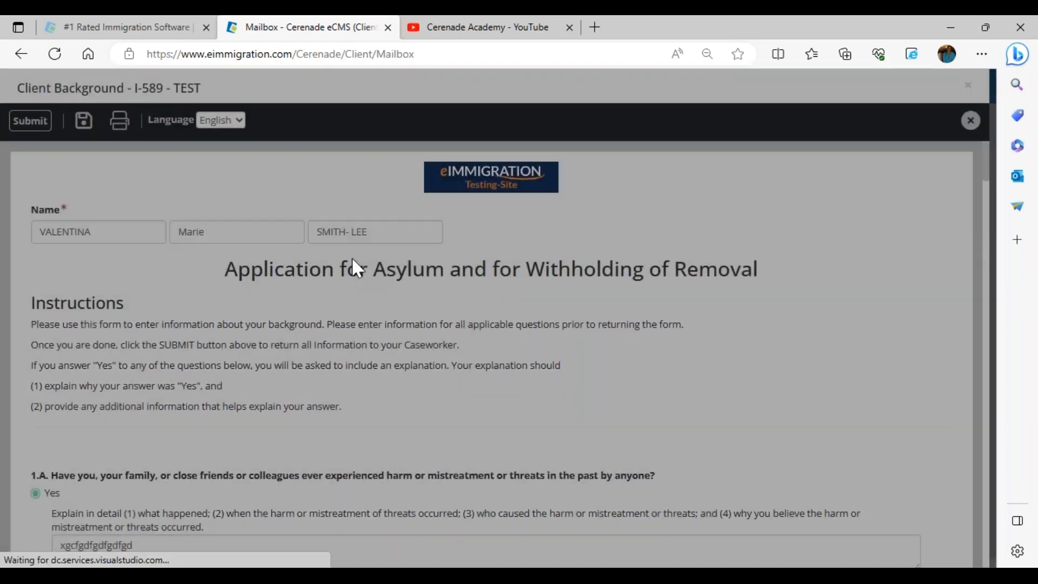
left_click(226, 120)
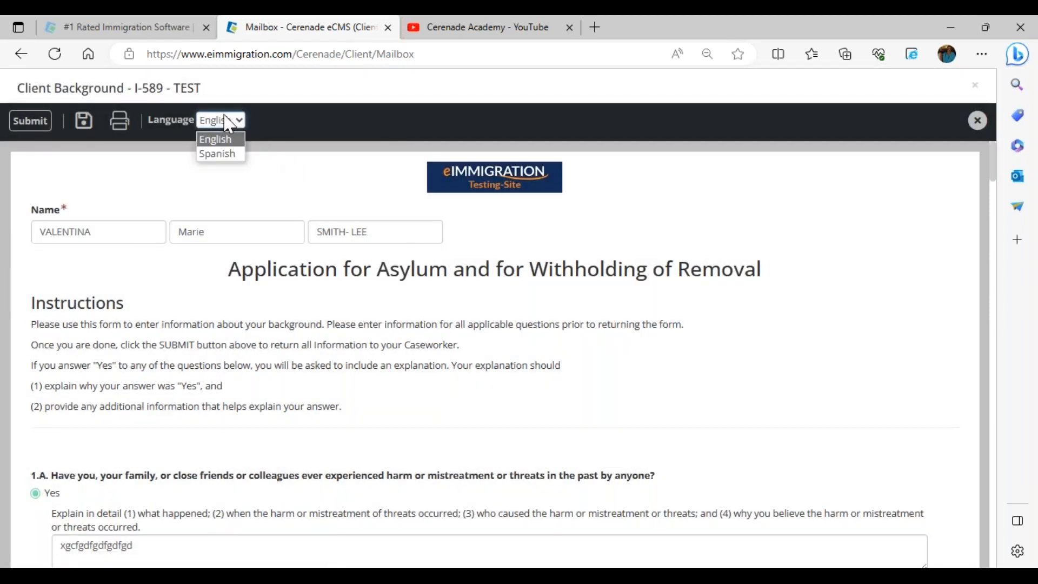
left_click(224, 154)
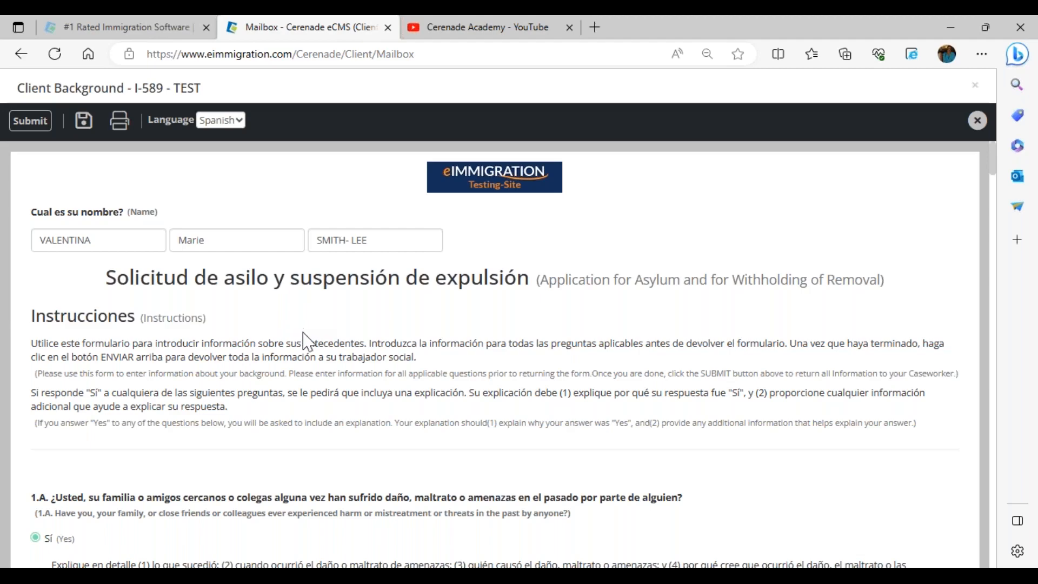
scroll(303, 346, "down", 5)
left_click(976, 123)
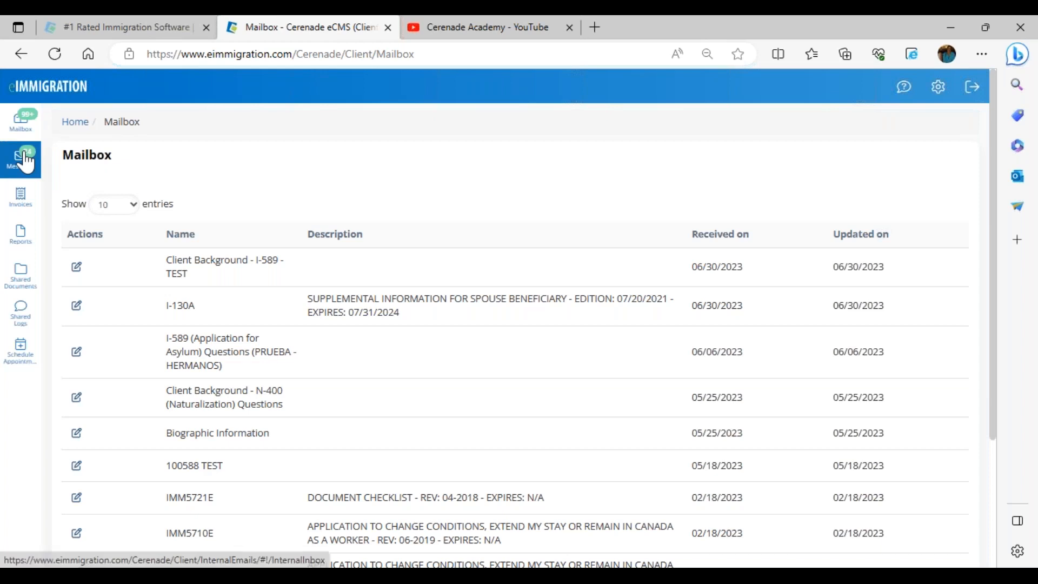
left_click(24, 160)
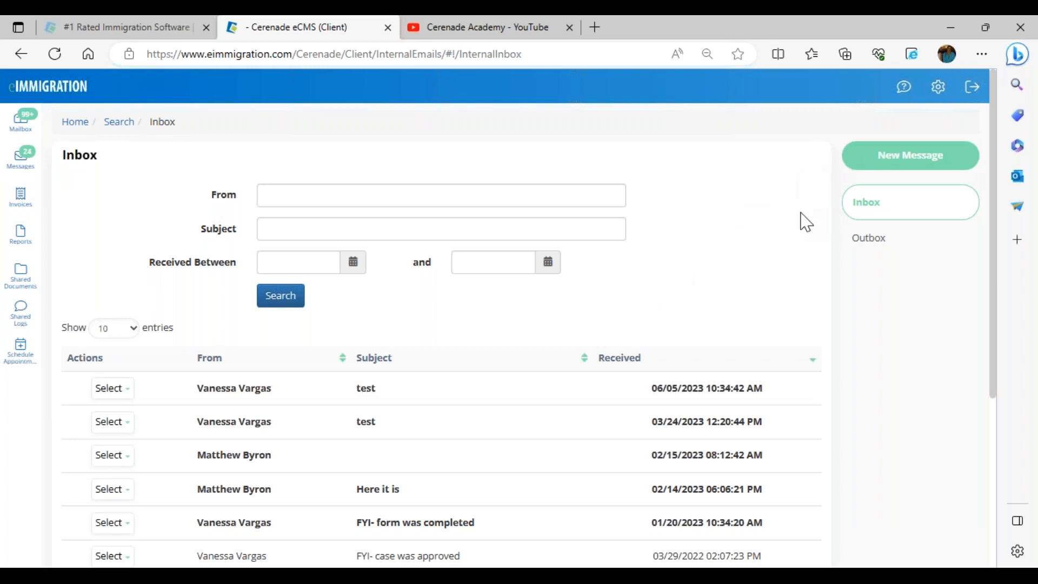
left_click(27, 201)
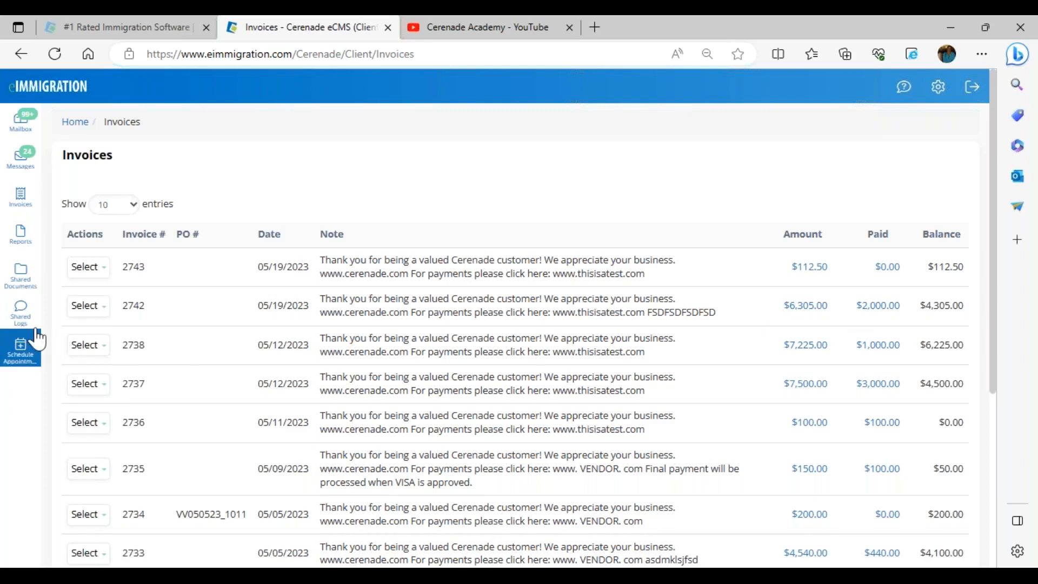
Step: Open invoice 2742 and review its payment history page before closing the viewer
left_click(86, 307)
left_click(104, 337)
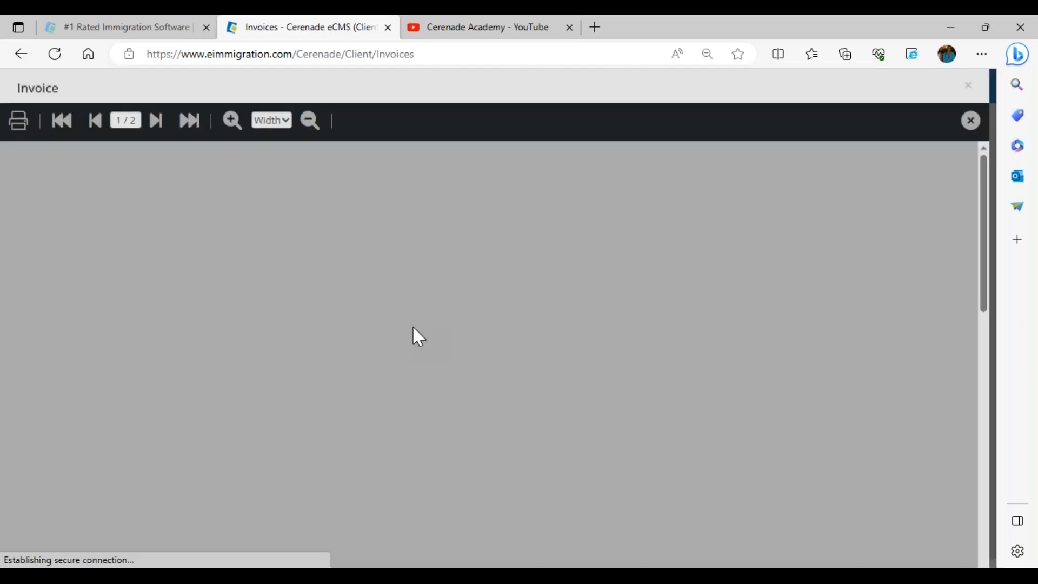
scroll(422, 351, "down", 5)
scroll(427, 371, "up", 5)
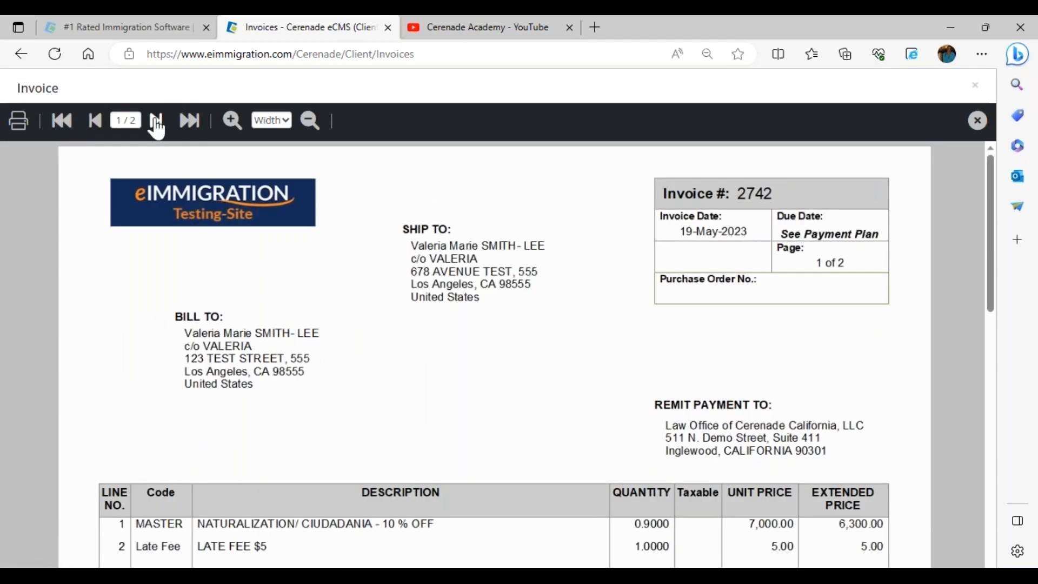
left_click(156, 120)
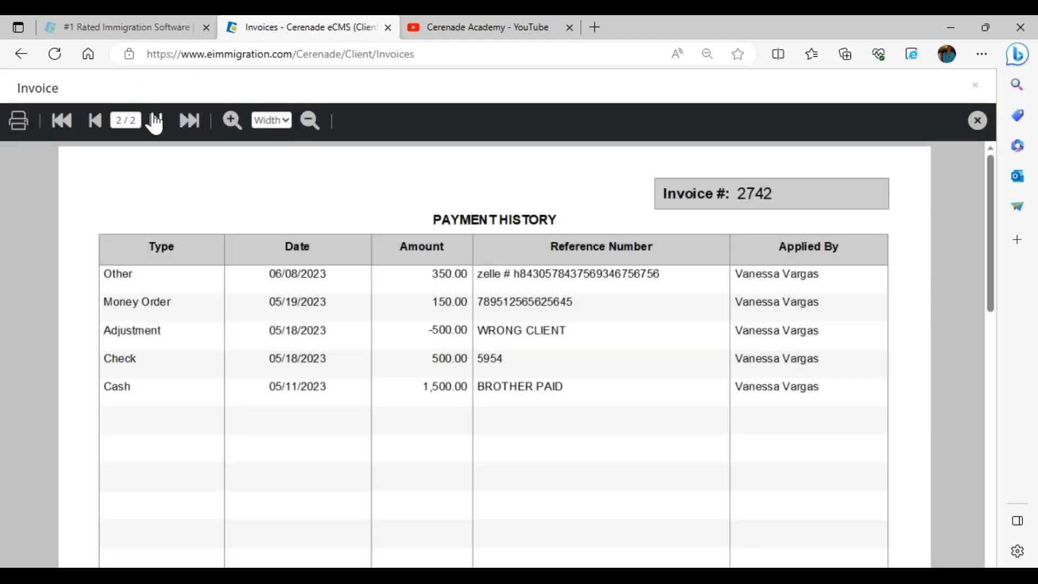
scroll(181, 406, "down", 2)
scroll(185, 411, "up", 2)
left_click(977, 120)
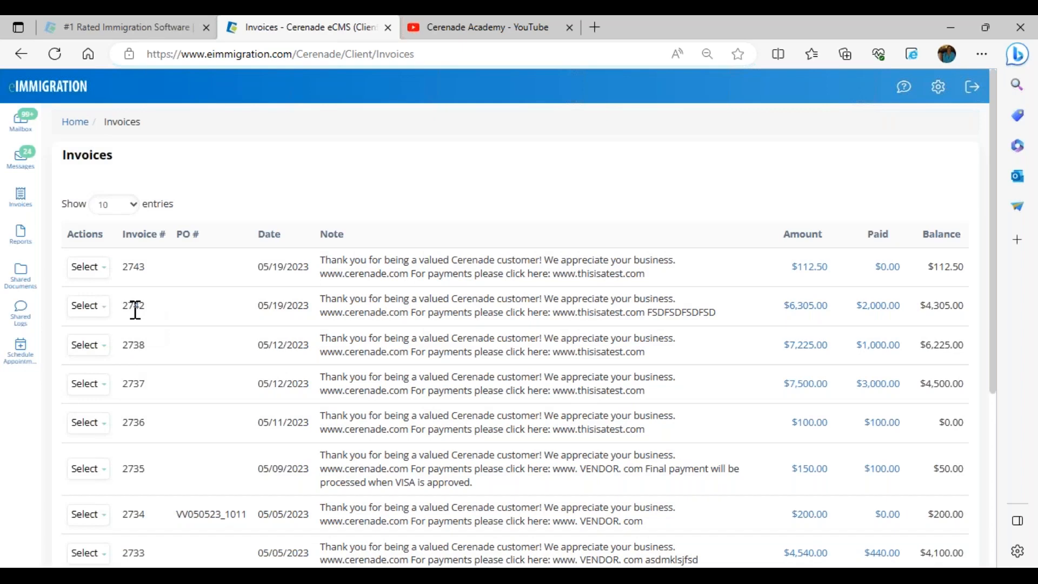
Step: View invoice 2742's payment plan and due date, then go to Reports
left_click(100, 306)
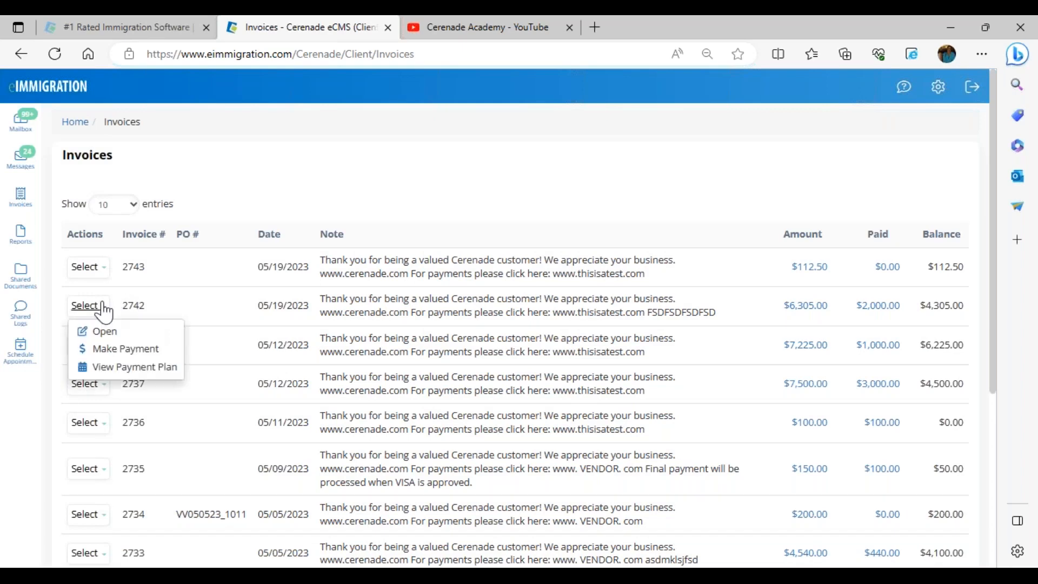
left_click(96, 364)
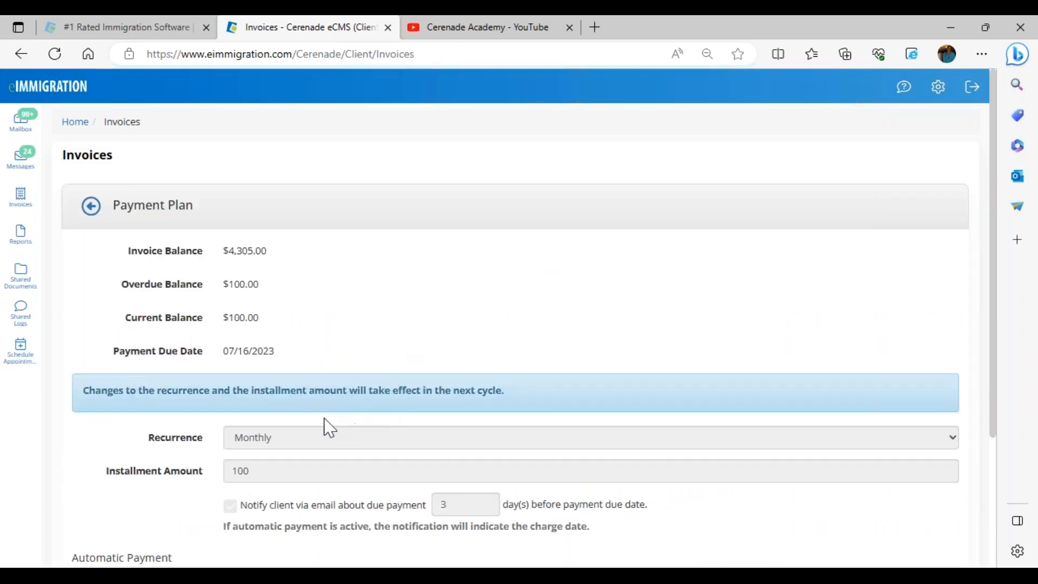
left_click_drag(286, 356, 220, 358)
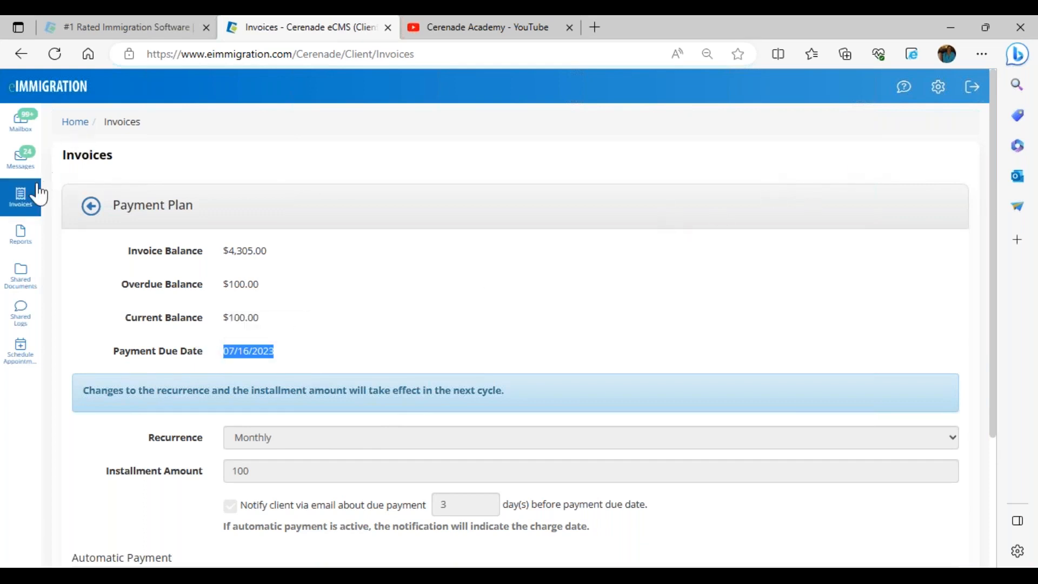
left_click(21, 238)
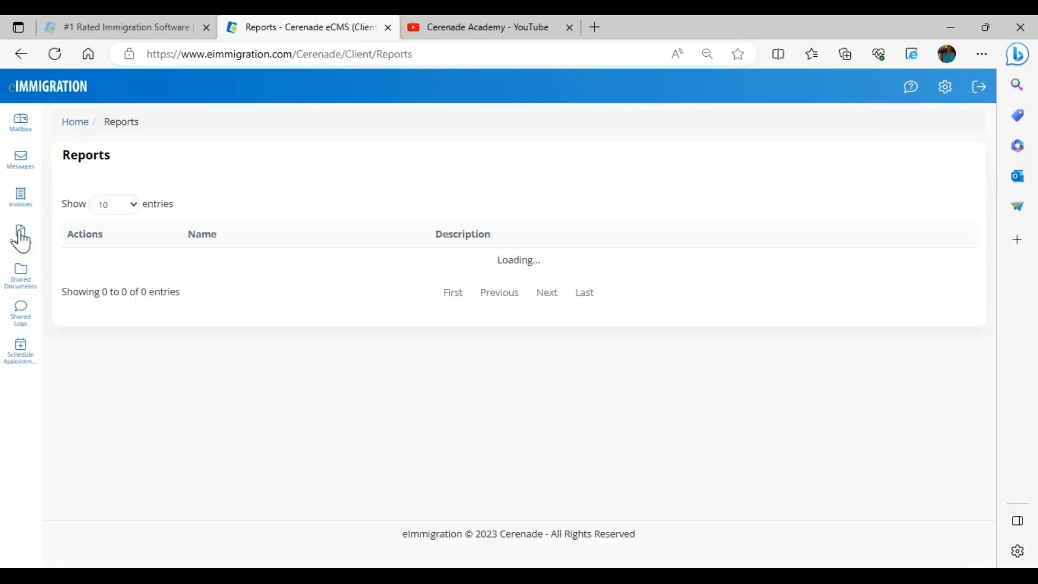
Step: Review the Home dashboard down to other members' forms, check Reports, then open Schedule Appointments
left_click(52, 92)
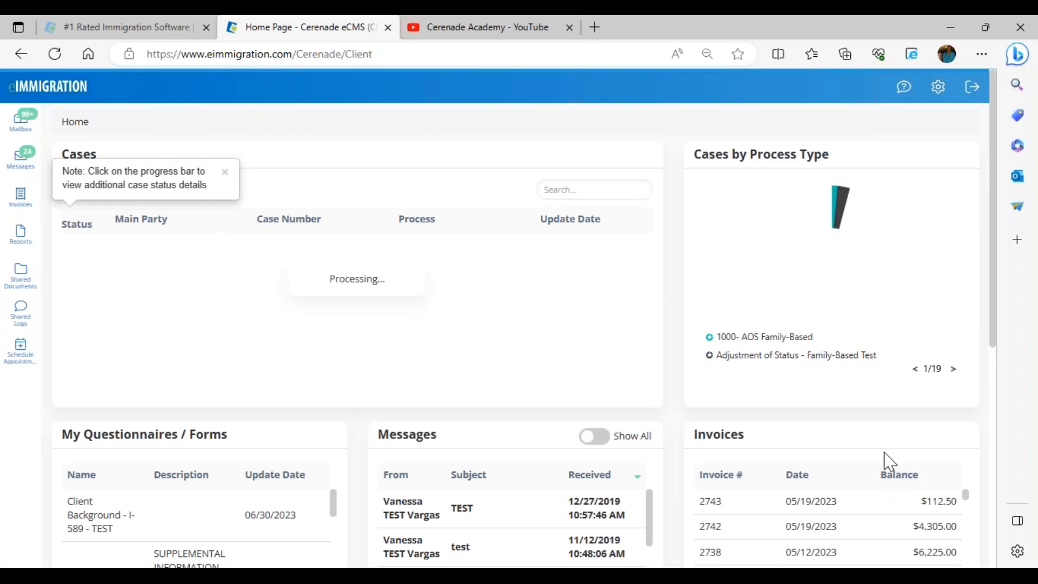
scroll(892, 489, "down", 2)
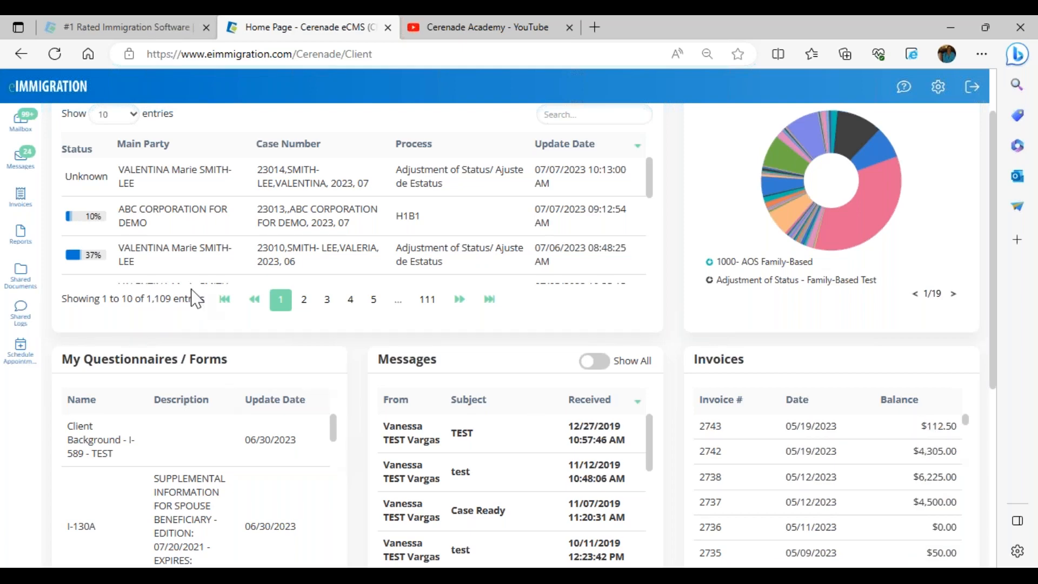
scroll(336, 427, "up", 2)
scroll(202, 390, "down", 4)
scroll(207, 399, "down", 3)
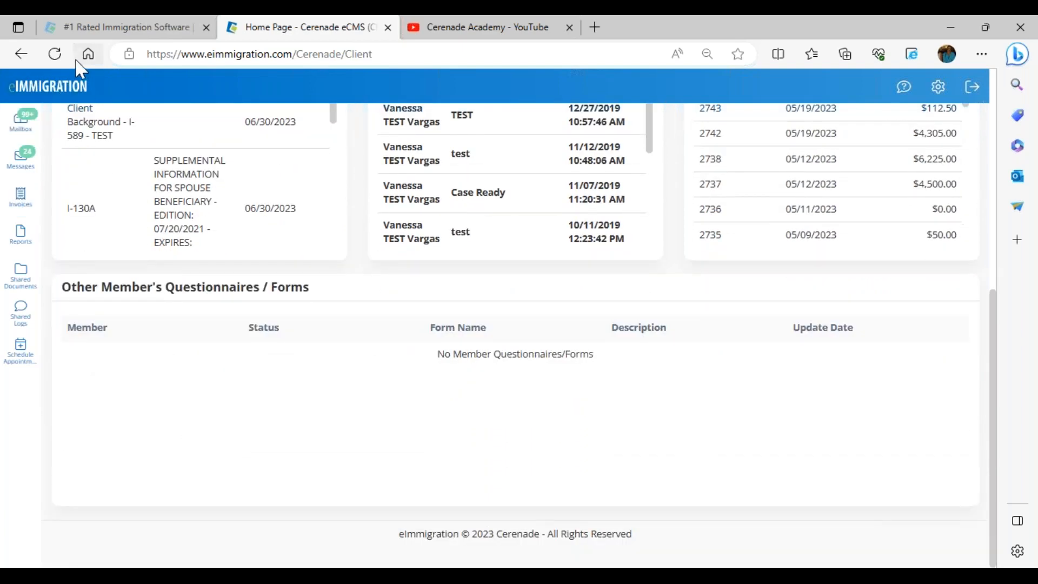
left_click(16, 245)
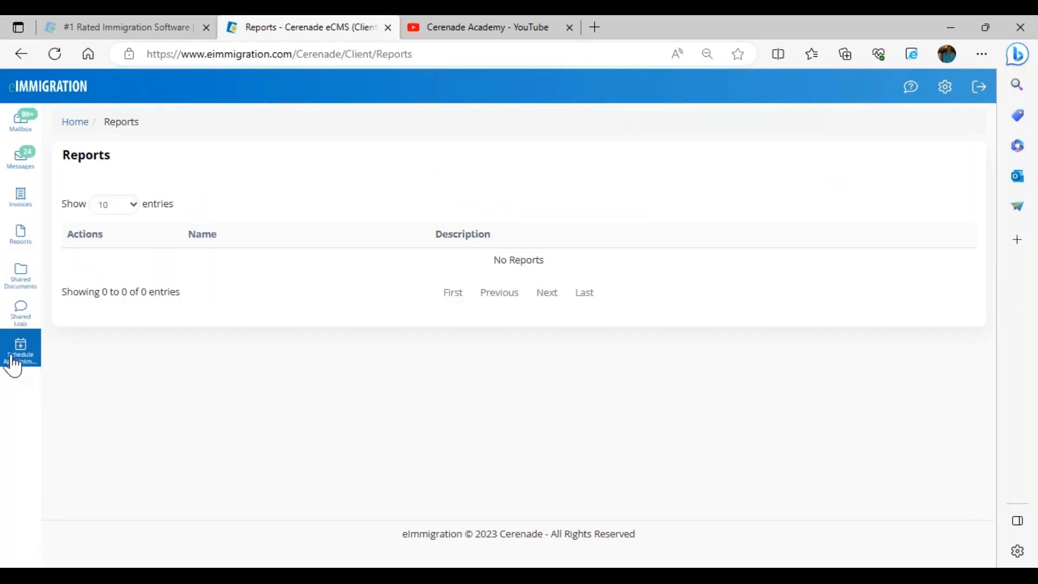
left_click(22, 358)
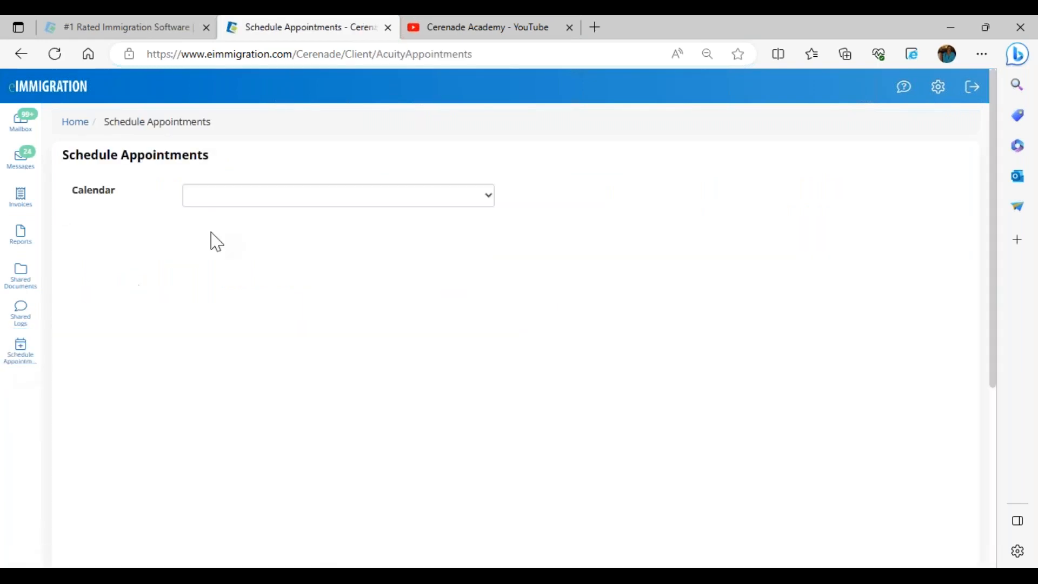
Step: Check available times on the Cerenade Support 1 calendar, then open Shared Documents and start an upload
left_click(260, 194)
left_click(251, 231)
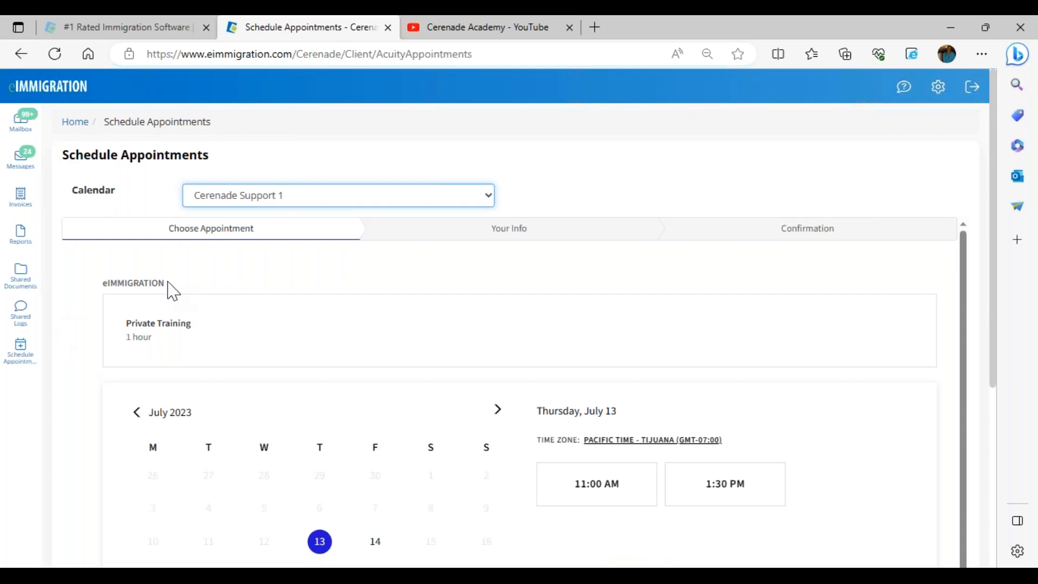
left_click(17, 287)
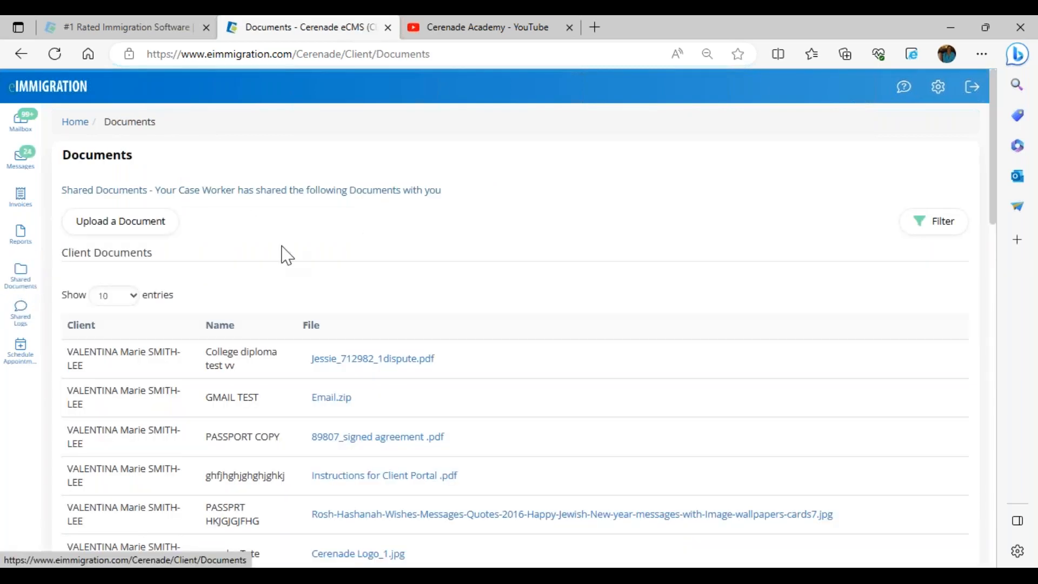
left_click(144, 230)
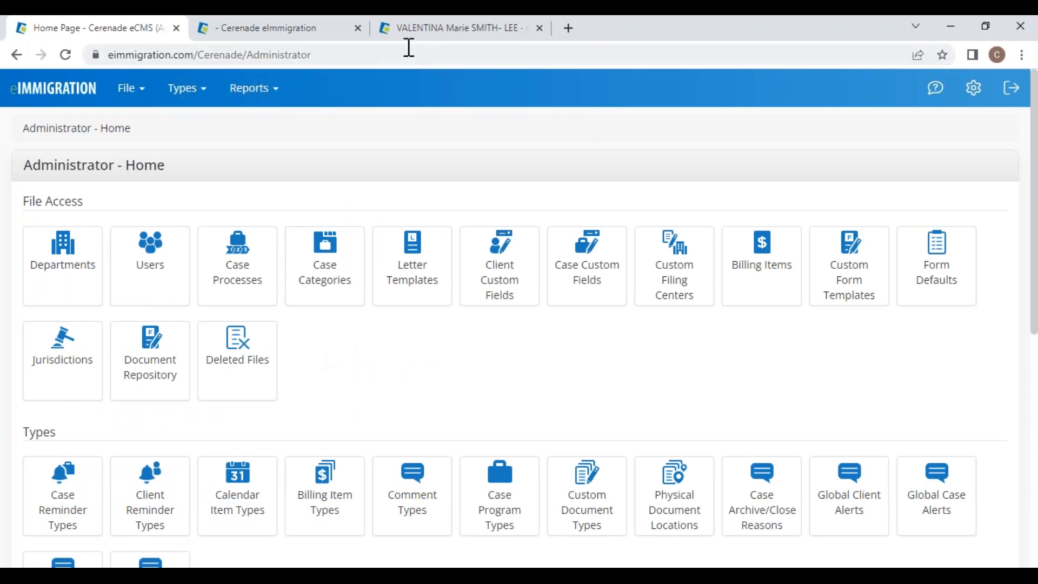
Step: Browse the case's Documents folders, then switch to the client's General Info profile showing status Active
left_click(325, 28)
scroll(949, 355, "down", 3)
left_click(948, 349)
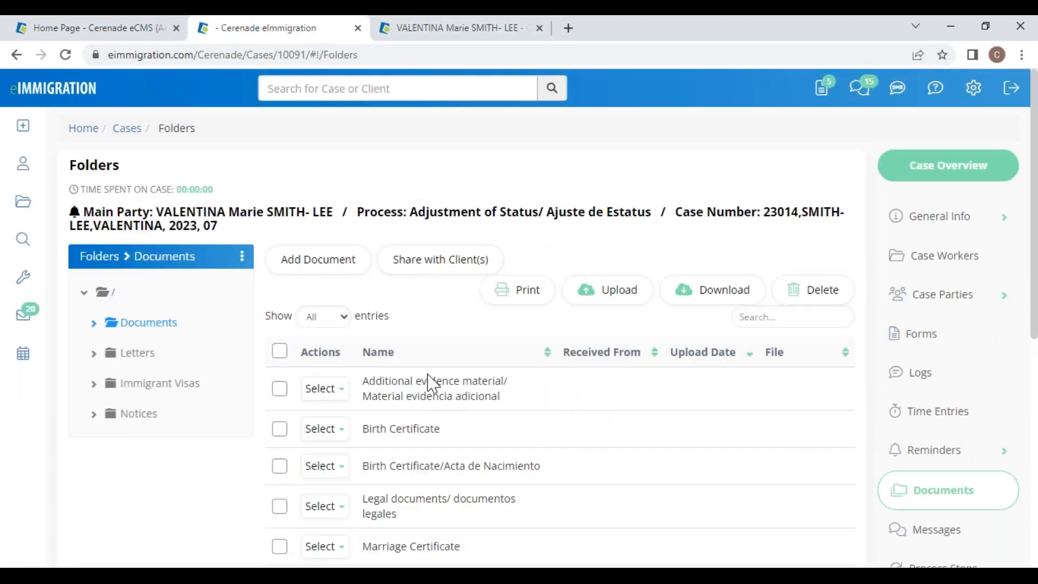
scroll(424, 378, "down", 4)
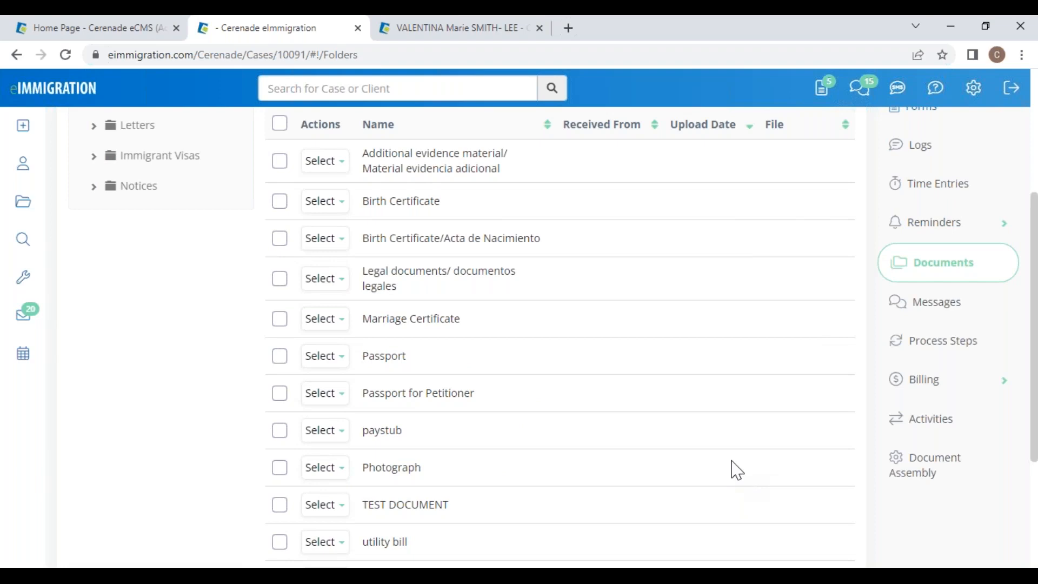
scroll(649, 487, "up", 4)
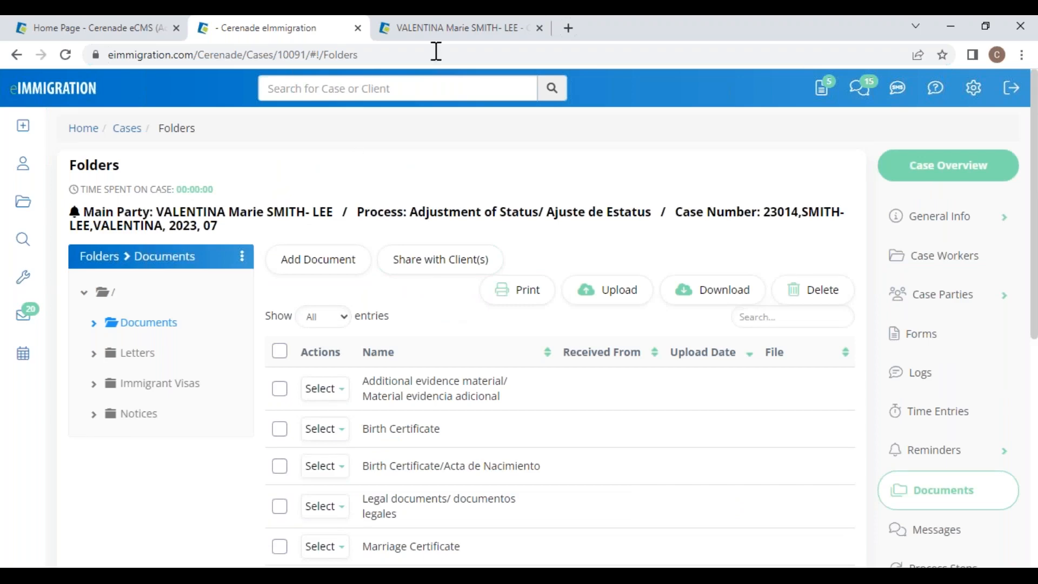
left_click(455, 29)
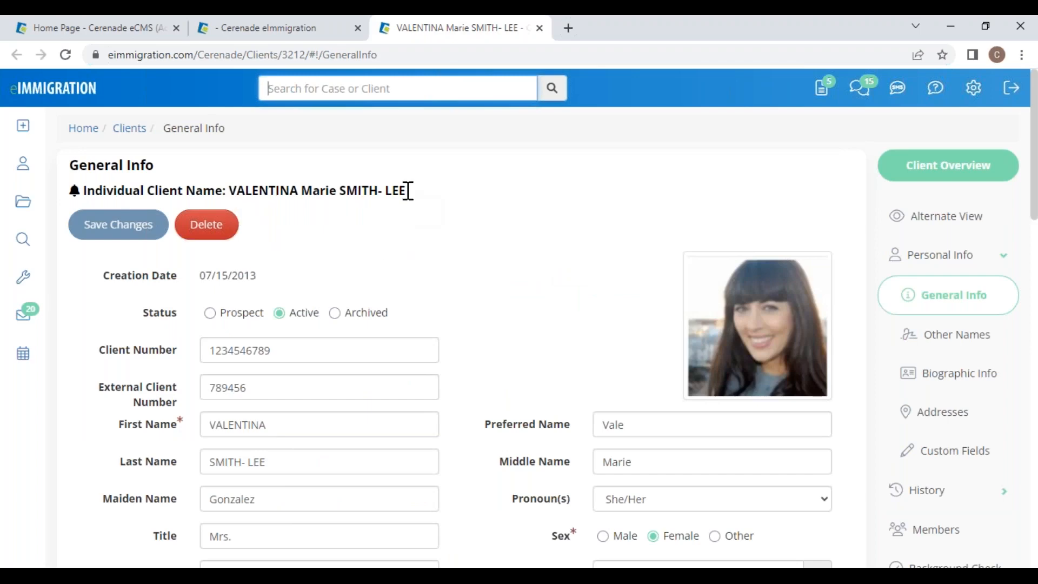
Step: Review the client's Client-Access portal toggles, then go back to the home dashboard with 53 overdue reminders
scroll(934, 341, "down", 7)
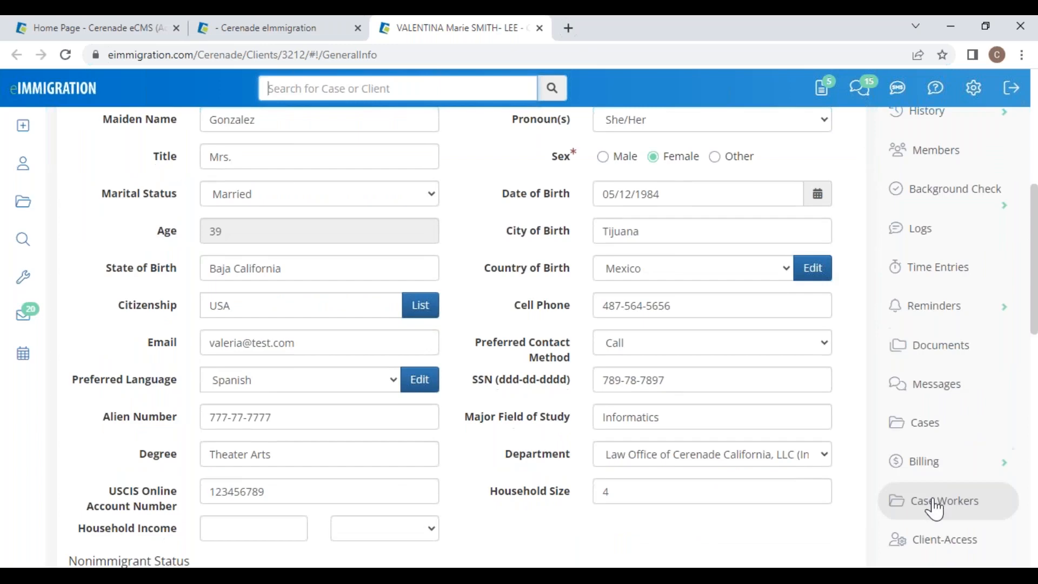
scroll(934, 509, "down", 7)
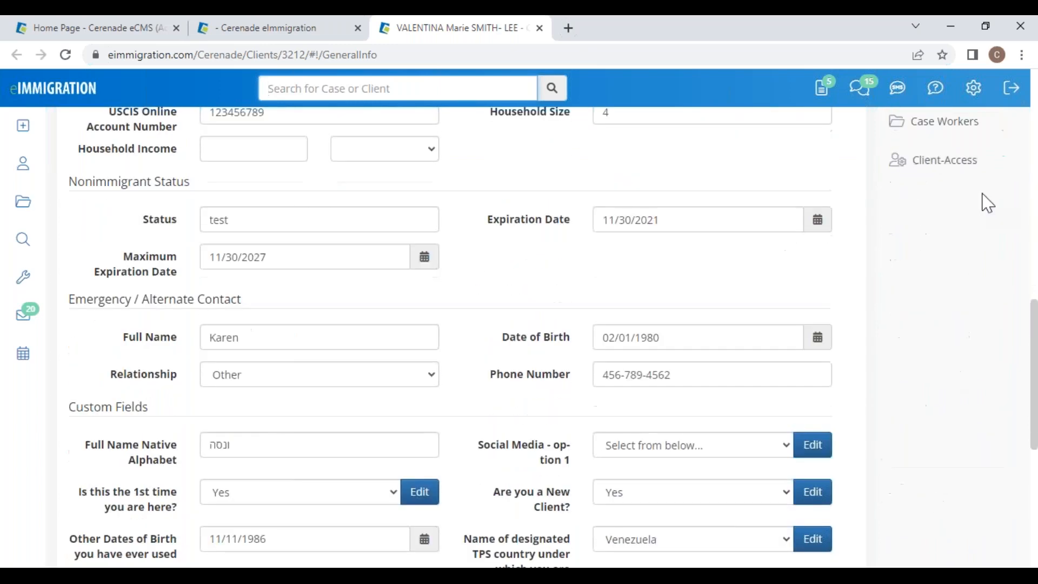
left_click(957, 165)
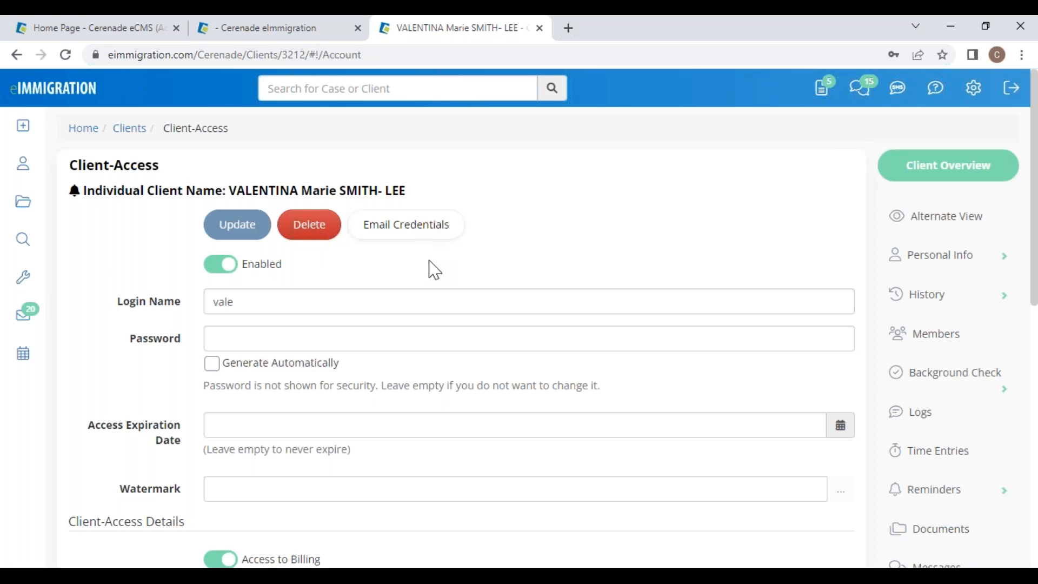
scroll(265, 504, "down", 7)
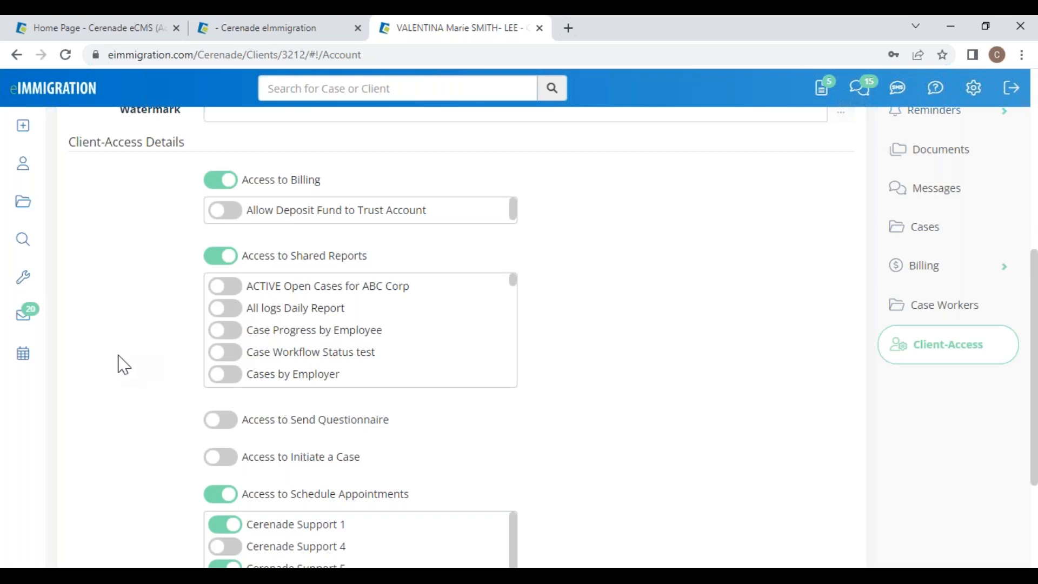
scroll(119, 364, "up", 7)
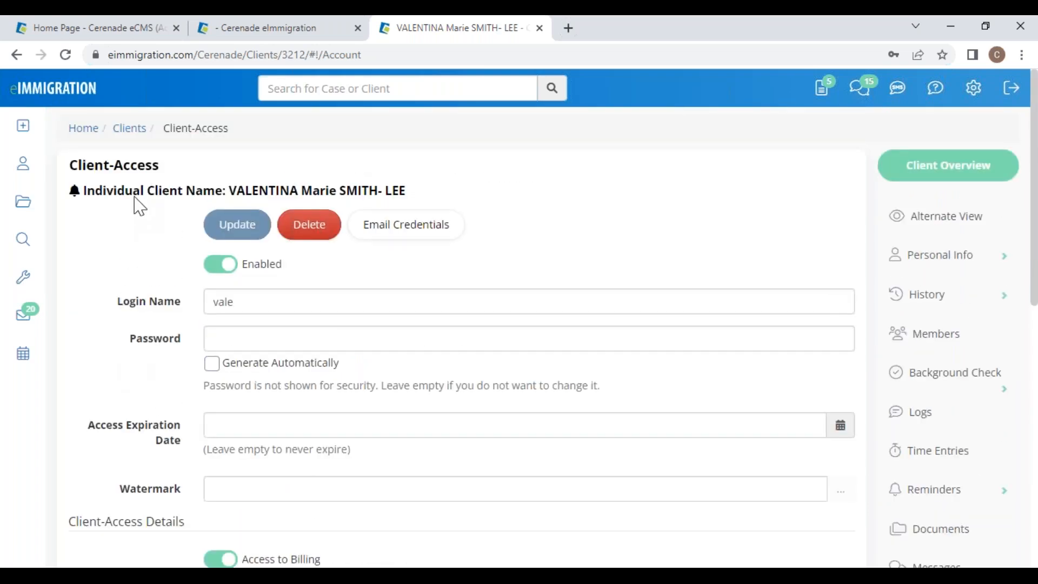
left_click(68, 93)
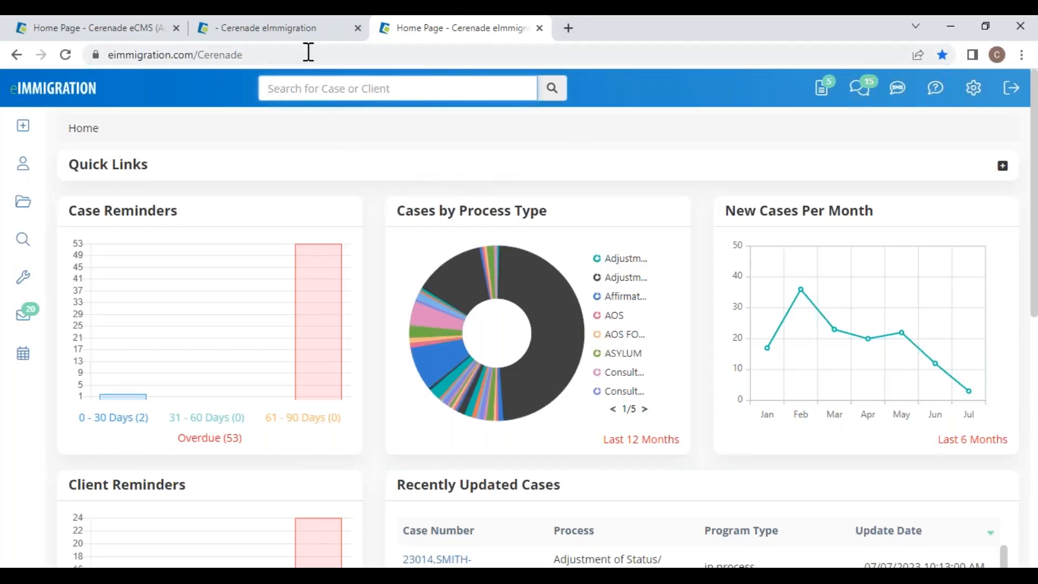
Step: Bring up the Adjustment of Status case's Process Steps and enter Modify Process Steps
left_click(302, 29)
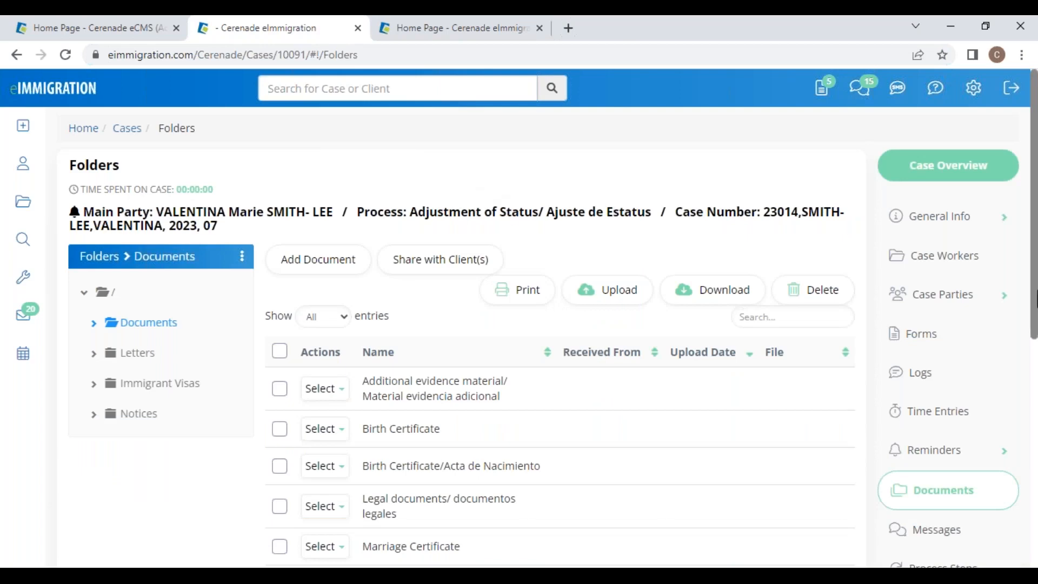
scroll(960, 325, "down", 5)
left_click(955, 270)
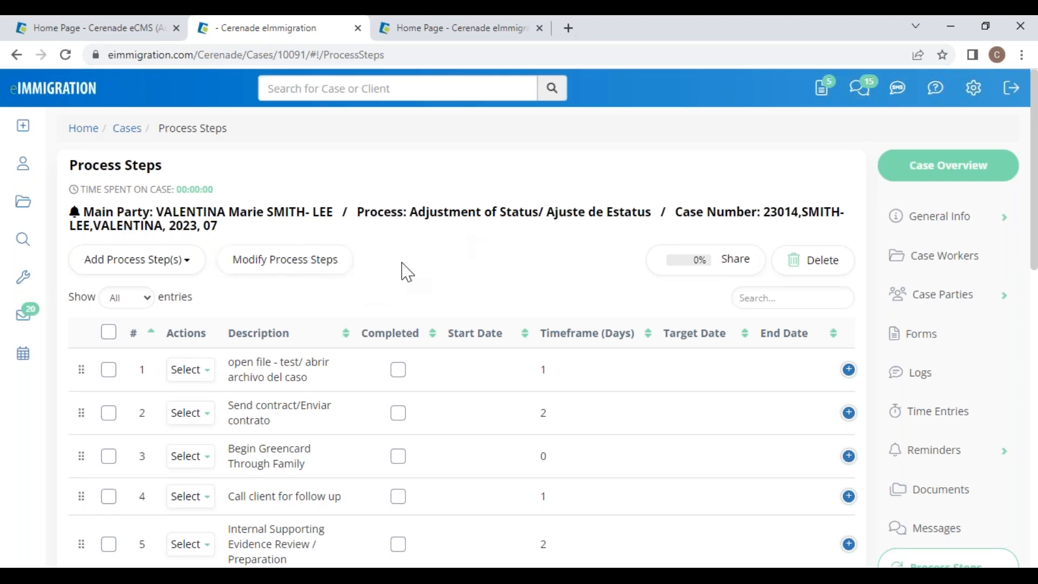
left_click(319, 267)
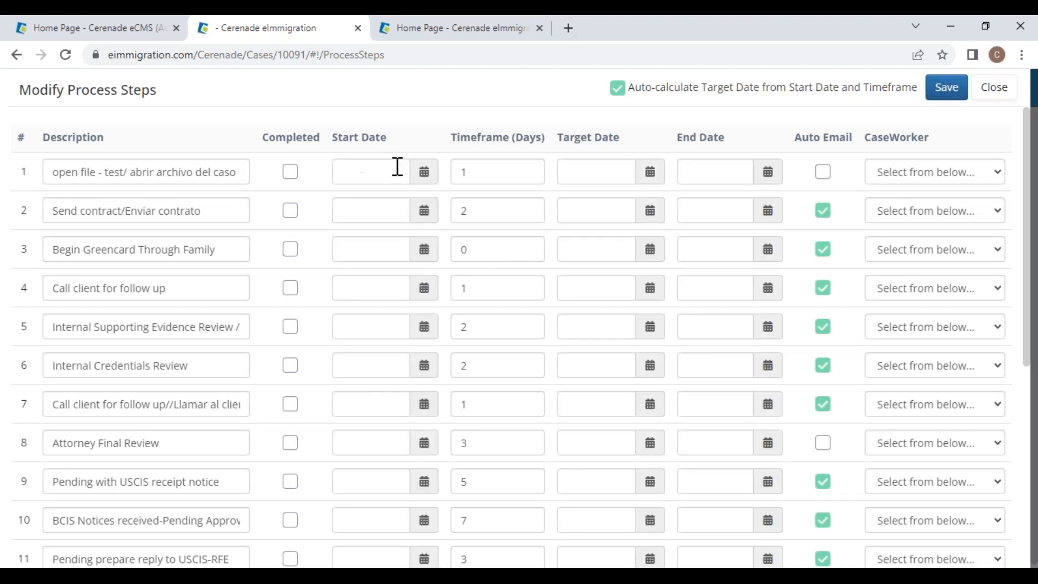
Step: Start step 1 on July 10 and assign case workers to steps 1, 2 and 3
left_click(424, 172)
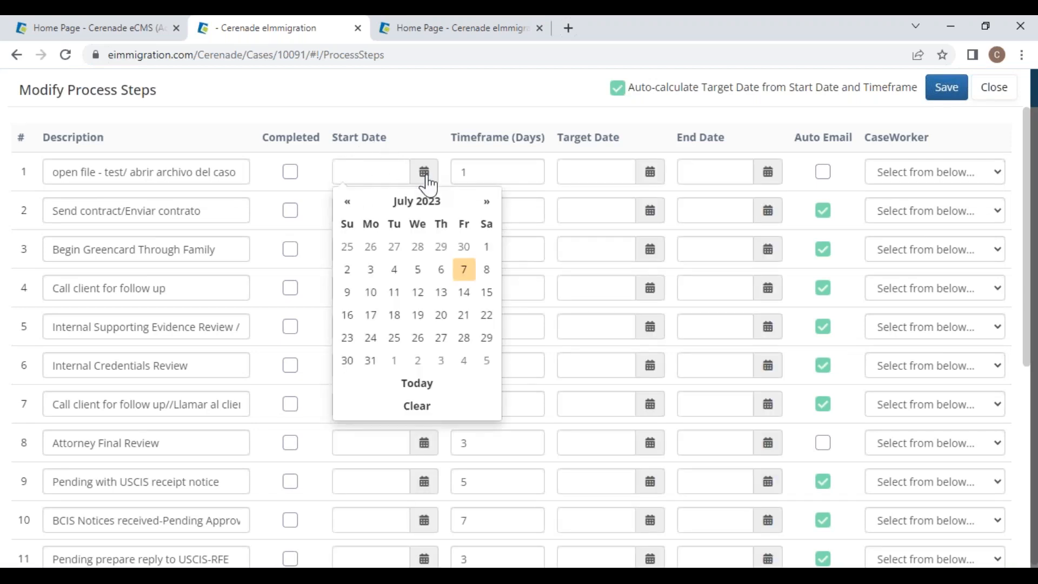
left_click(371, 292)
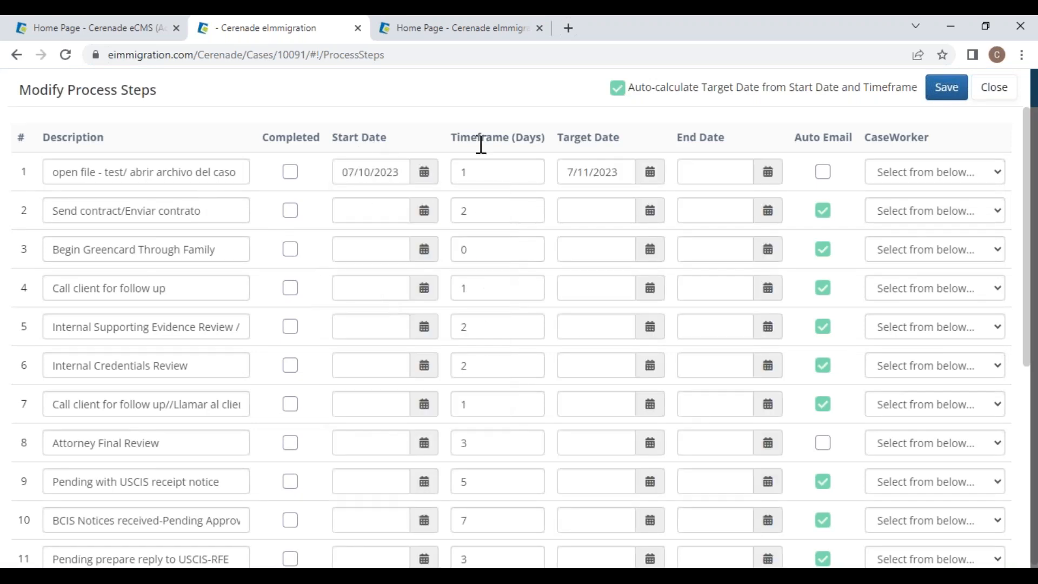
left_click_drag(563, 137, 631, 139)
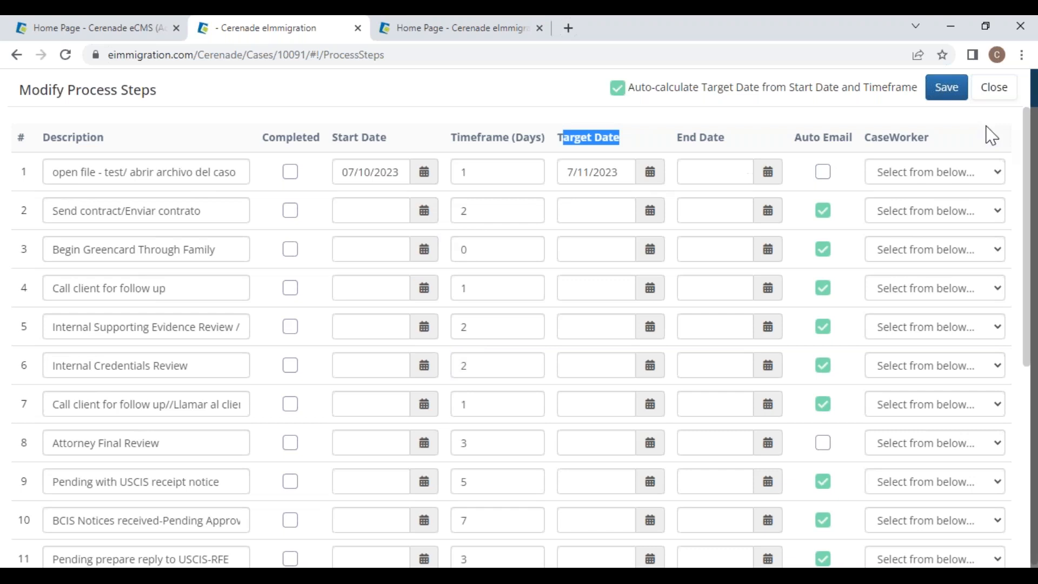
left_click(914, 172)
left_click(914, 207)
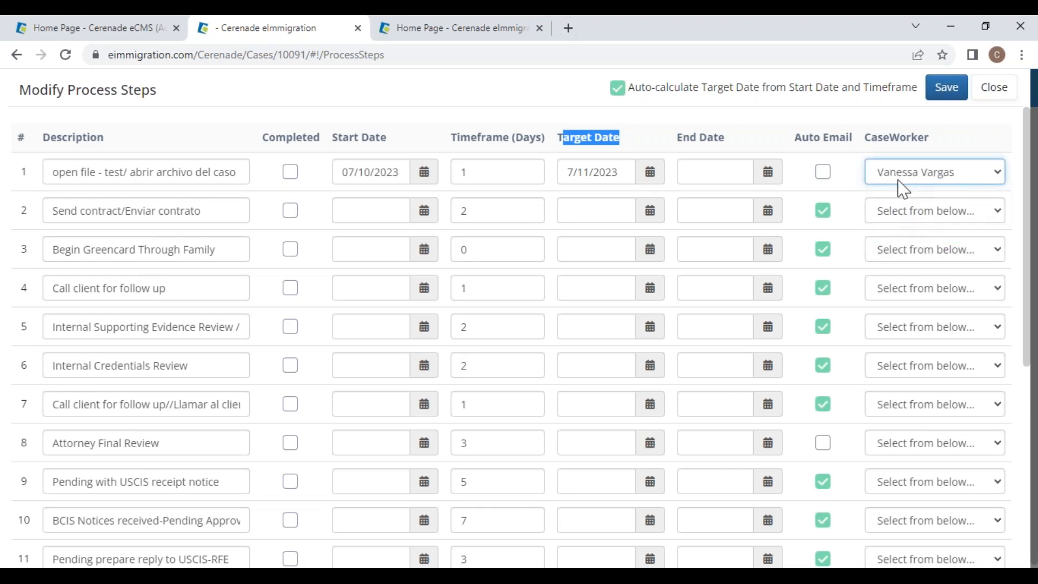
left_click(909, 213)
left_click(913, 262)
left_click(911, 251)
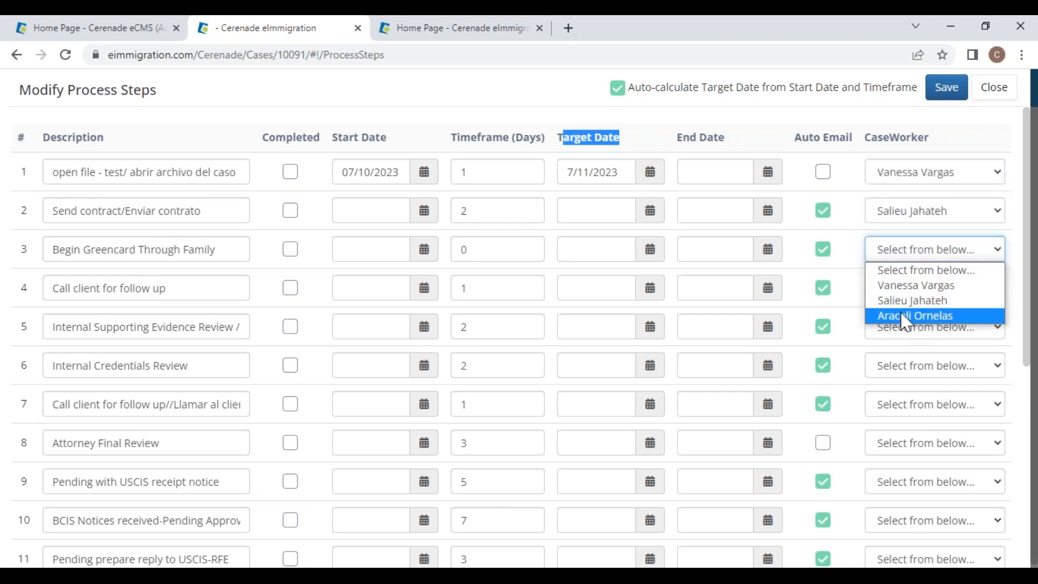
left_click(914, 317)
Step: Set the start dates of steps 2 and 3 to July 11
left_click(423, 210)
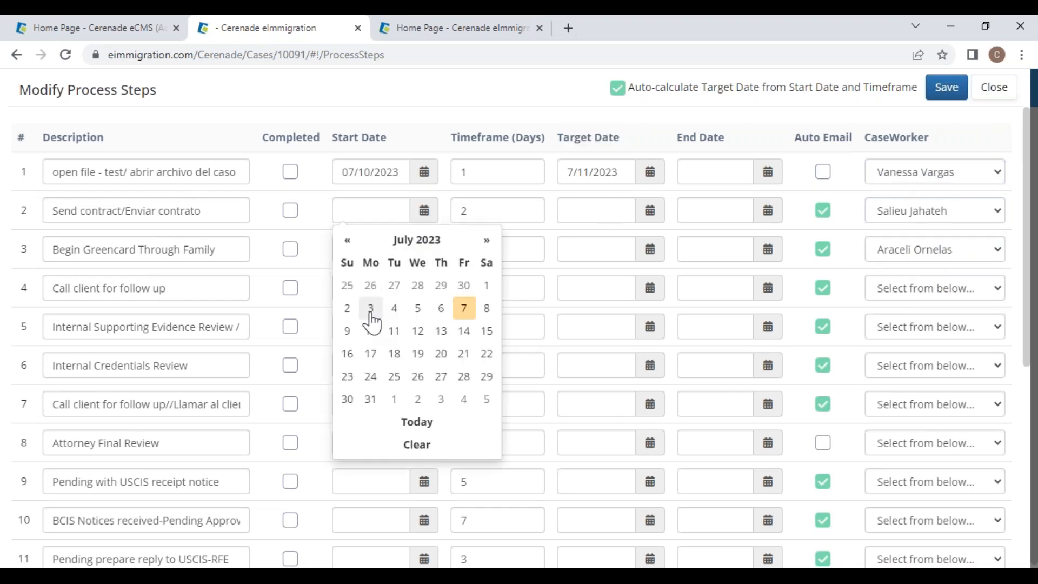
left_click(395, 331)
left_click(165, 220)
left_click_drag(164, 220, 35, 219)
left_click_drag(214, 246, 49, 249)
left_click(424, 250)
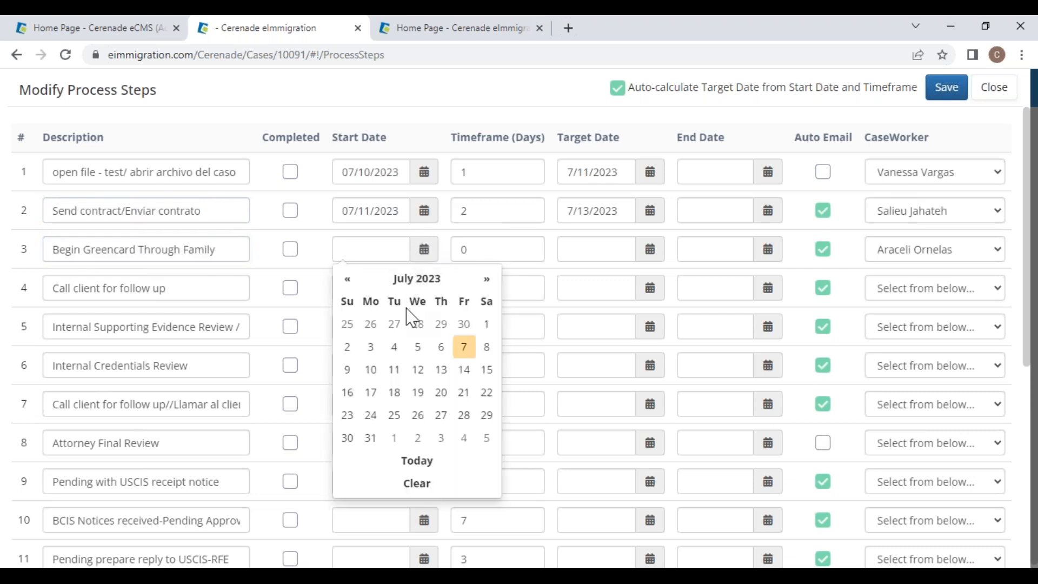
left_click(394, 369)
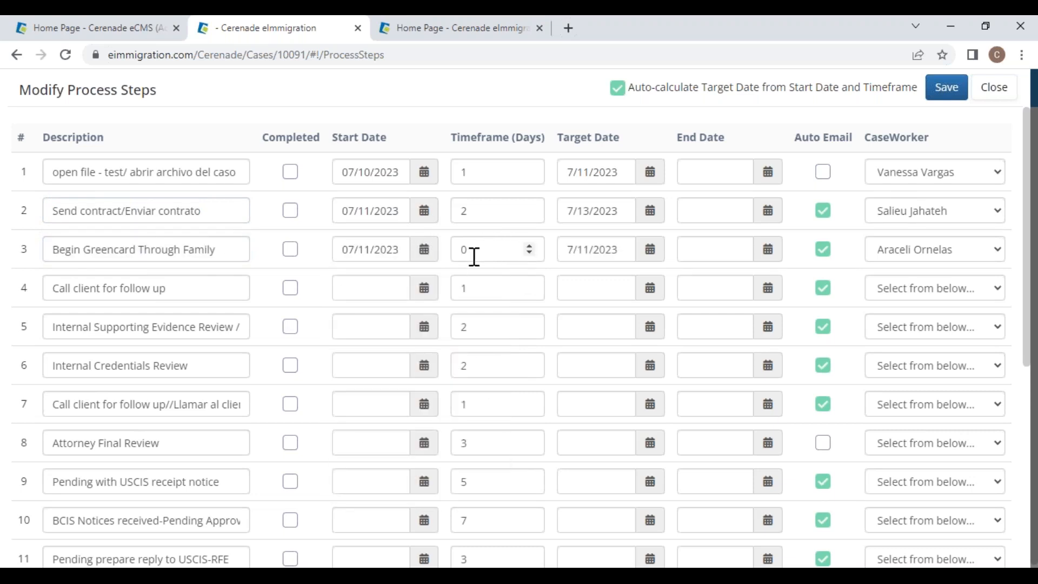
left_click_drag(568, 138, 616, 142)
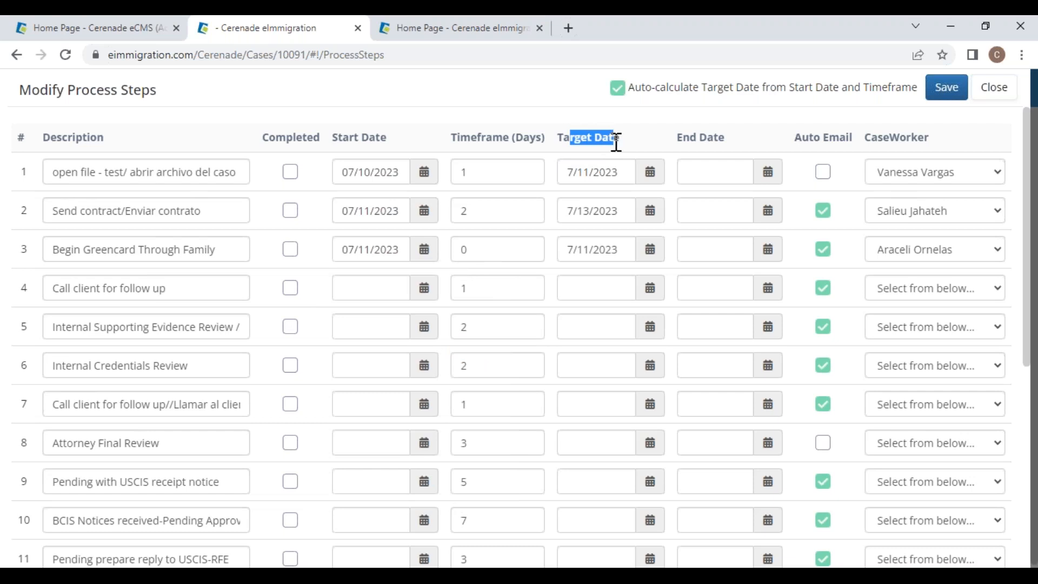
Step: Give step 4 a case worker and a July 17 start, complete step 1, and set step 3's target to June 28
left_click(921, 297)
left_click(915, 323)
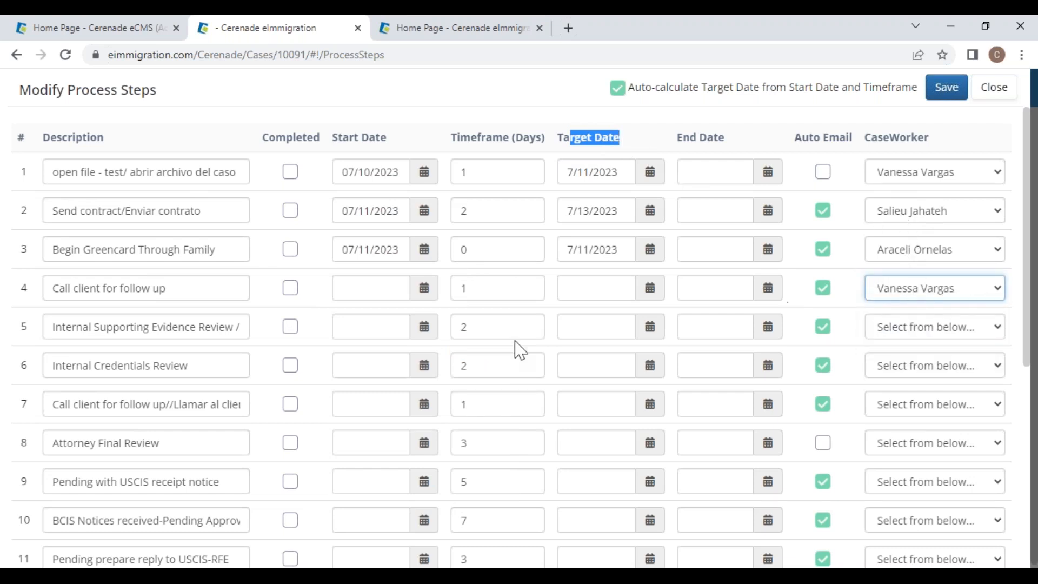
left_click(425, 288)
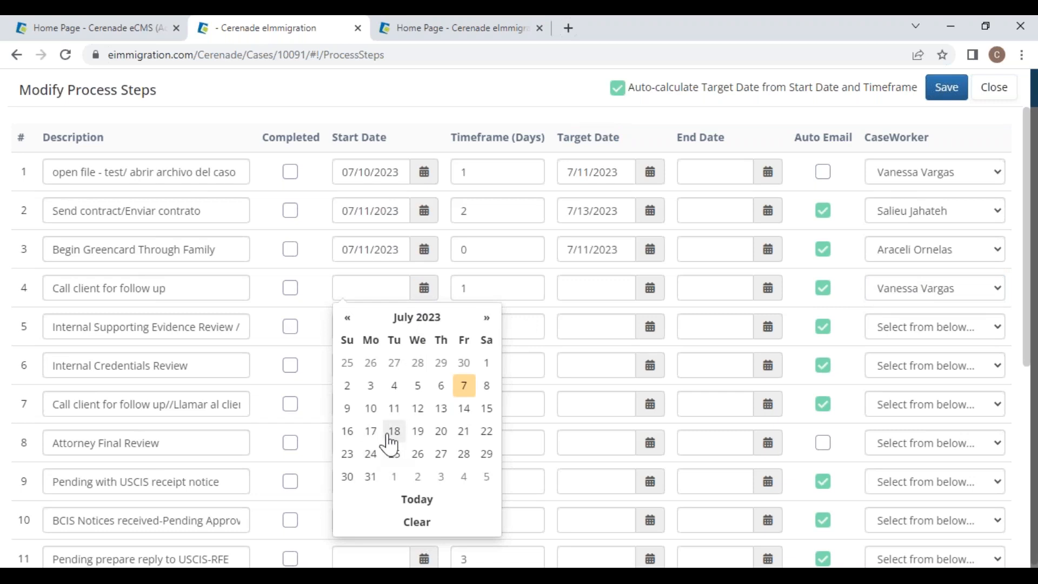
left_click(372, 433)
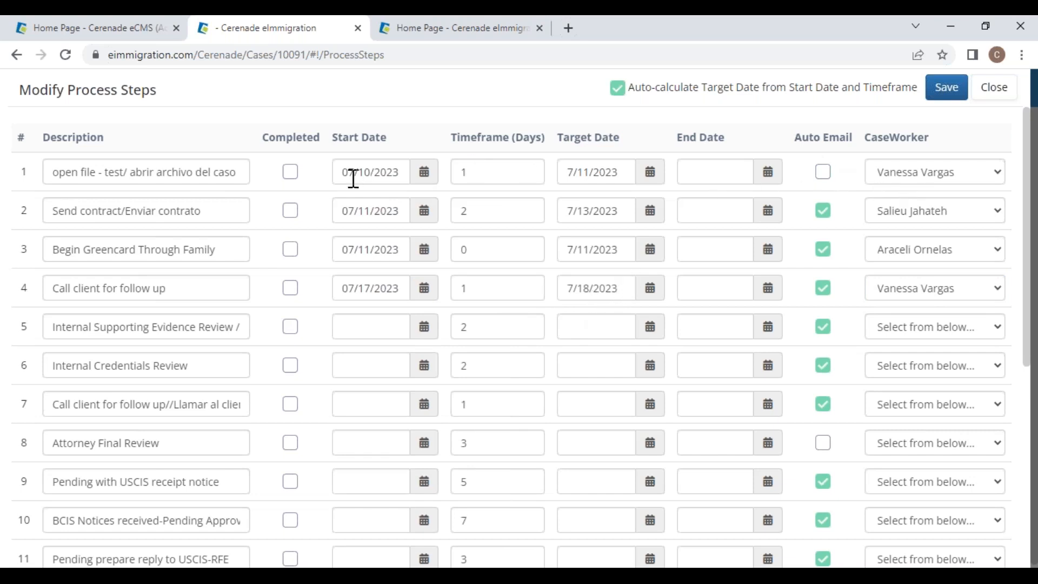
left_click(291, 173)
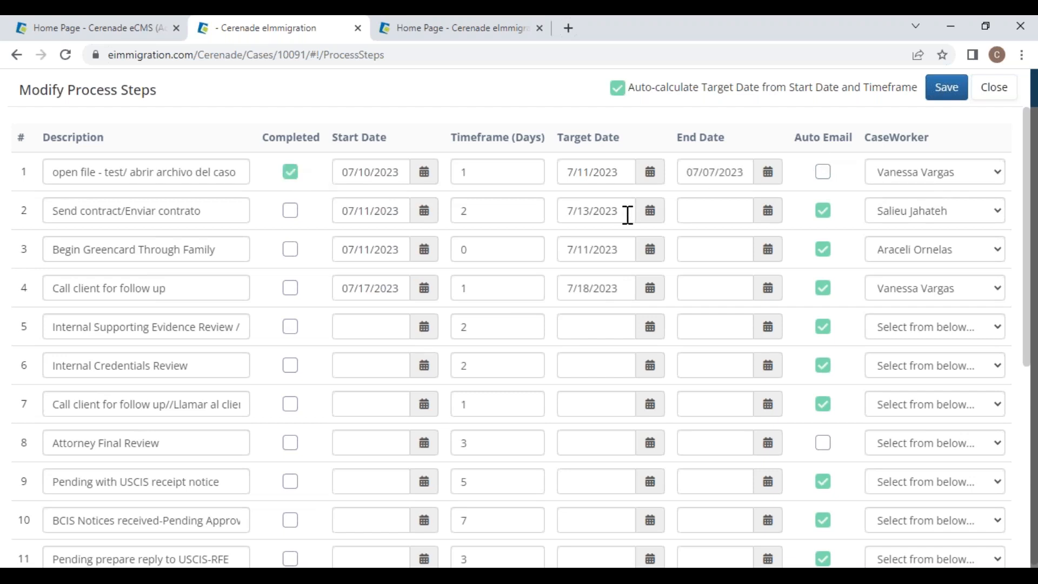
left_click(648, 249)
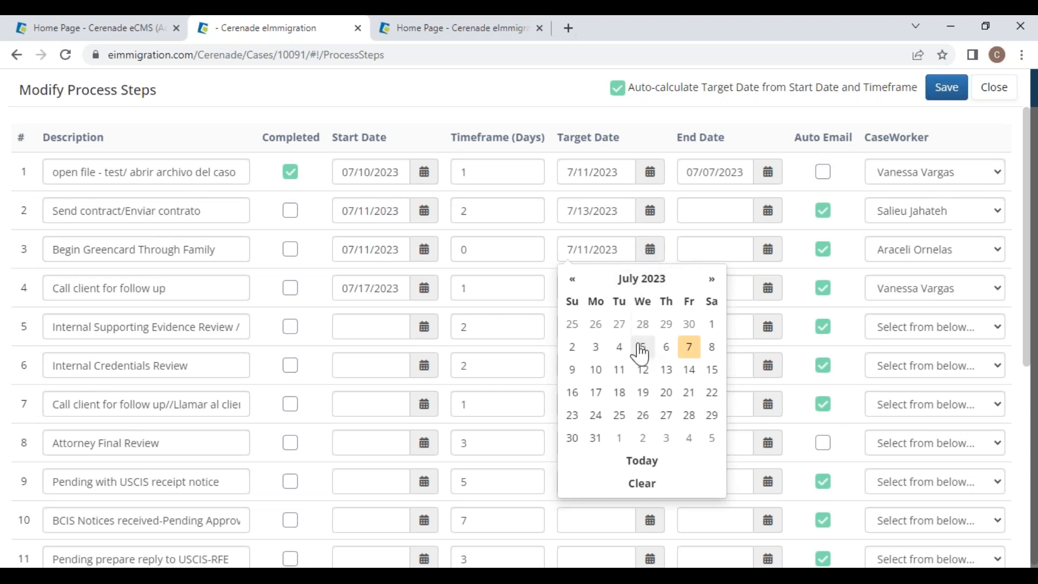
left_click(643, 324)
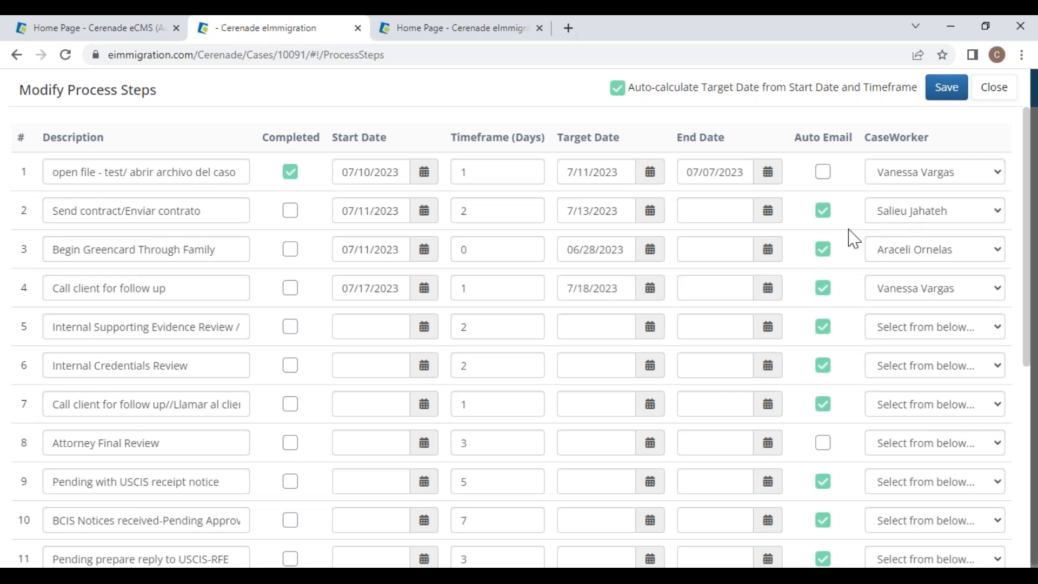
Step: Turn on step 1's automatic email, mark steps 2 and 3 completed, edit step 4's description, and save
left_click(825, 174)
left_click_drag(195, 289, 28, 272)
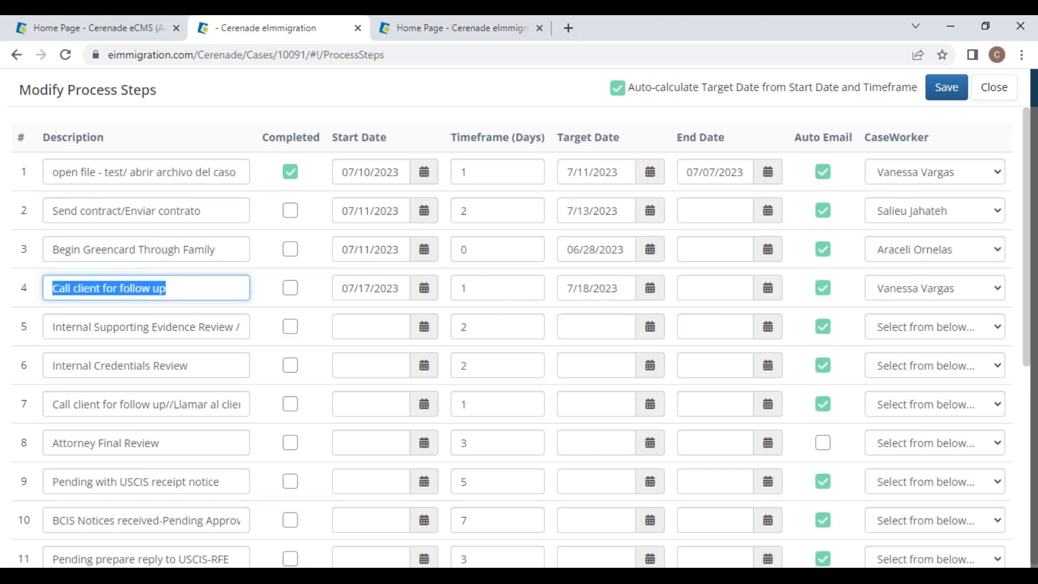
left_click(290, 211)
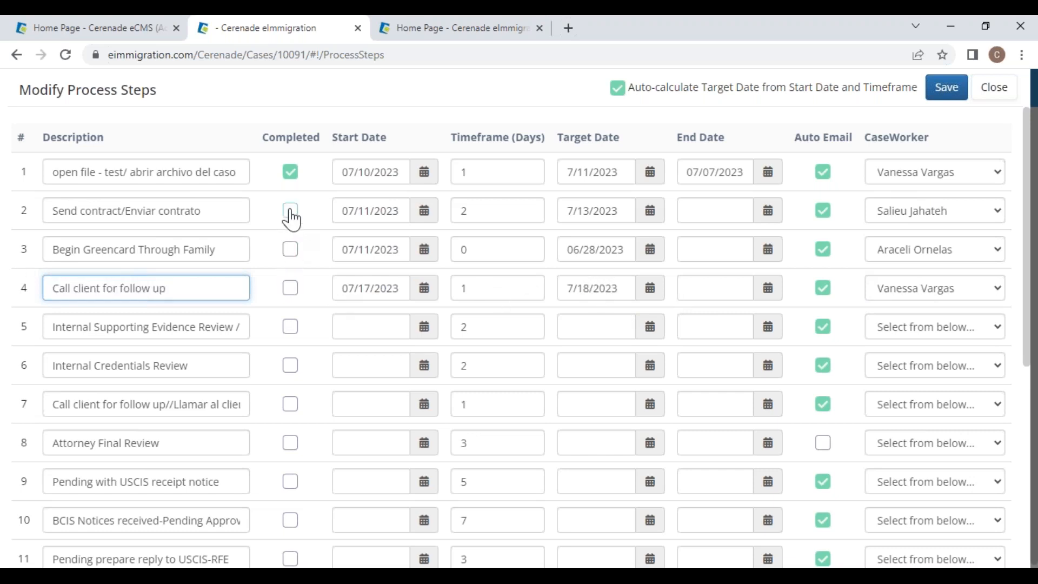
left_click(290, 250)
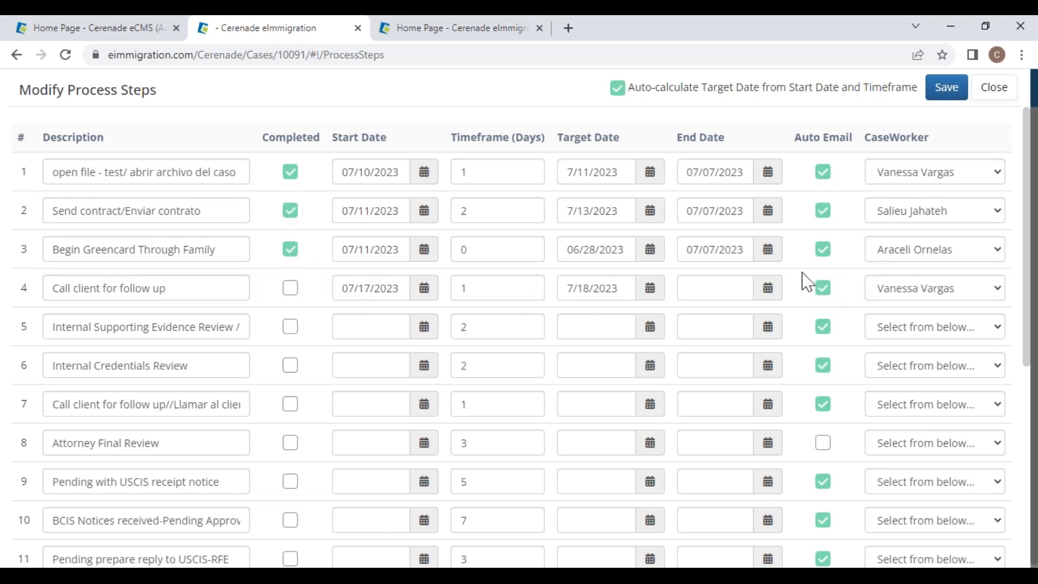
triple_click(176, 287)
left_click_drag(176, 287, 118, 294)
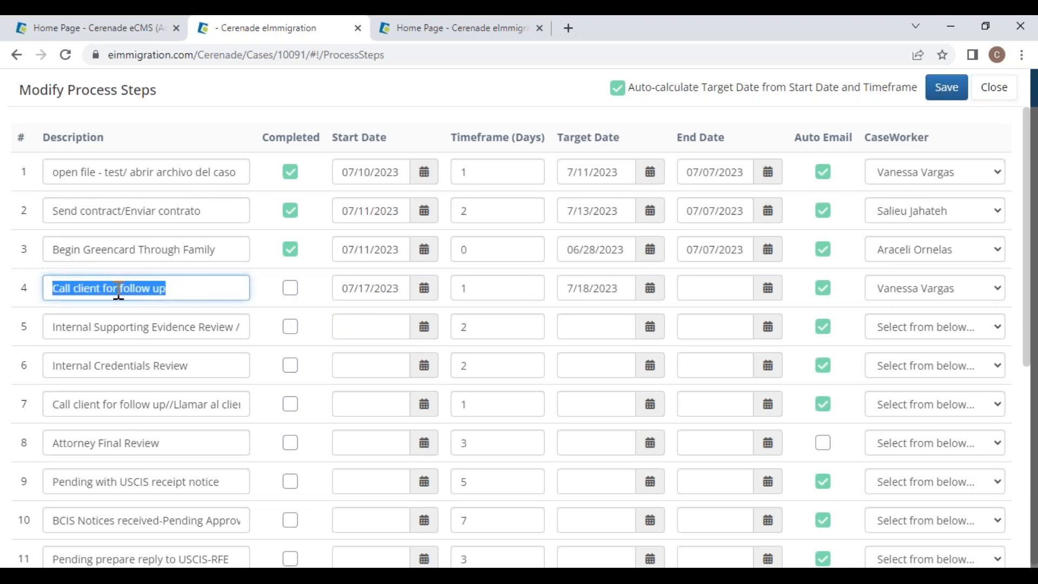
left_click(190, 296)
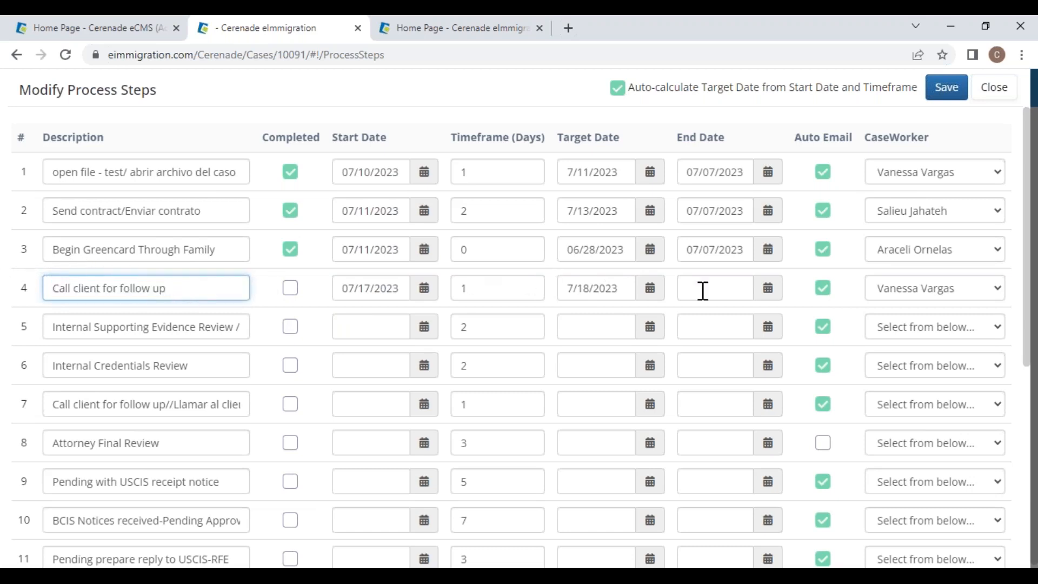
left_click(950, 90)
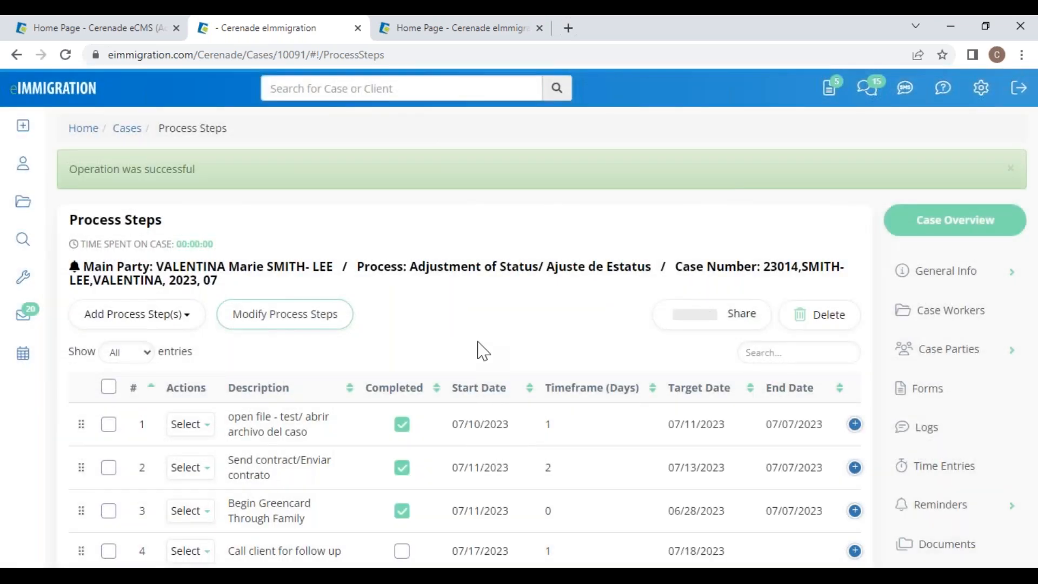
Step: Share the case's process steps with the Alien and Petitioner clients
left_click(735, 320)
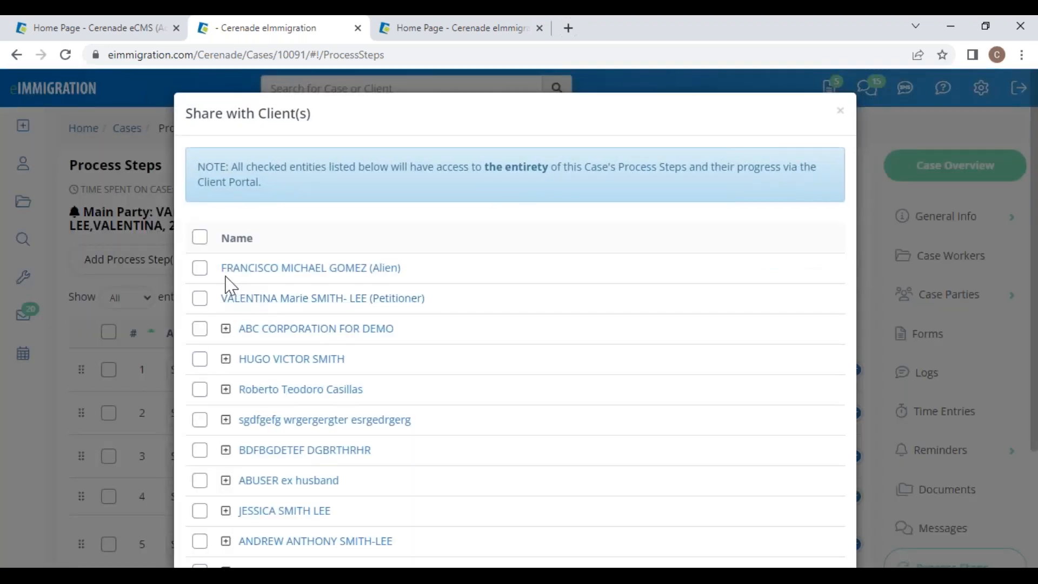
left_click(201, 299)
left_click(200, 268)
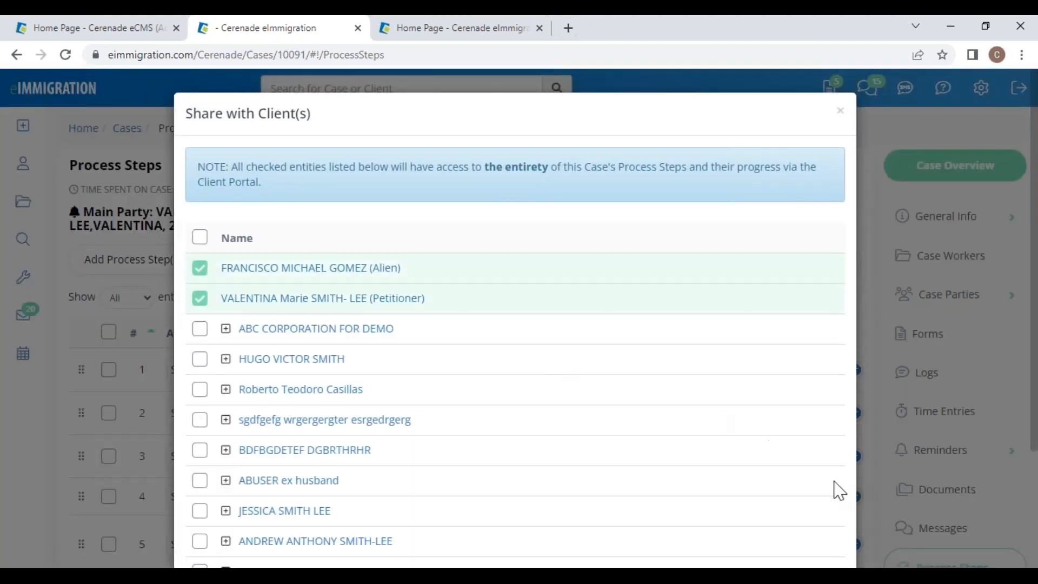
scroll(730, 498, "down", 3)
left_click(763, 520)
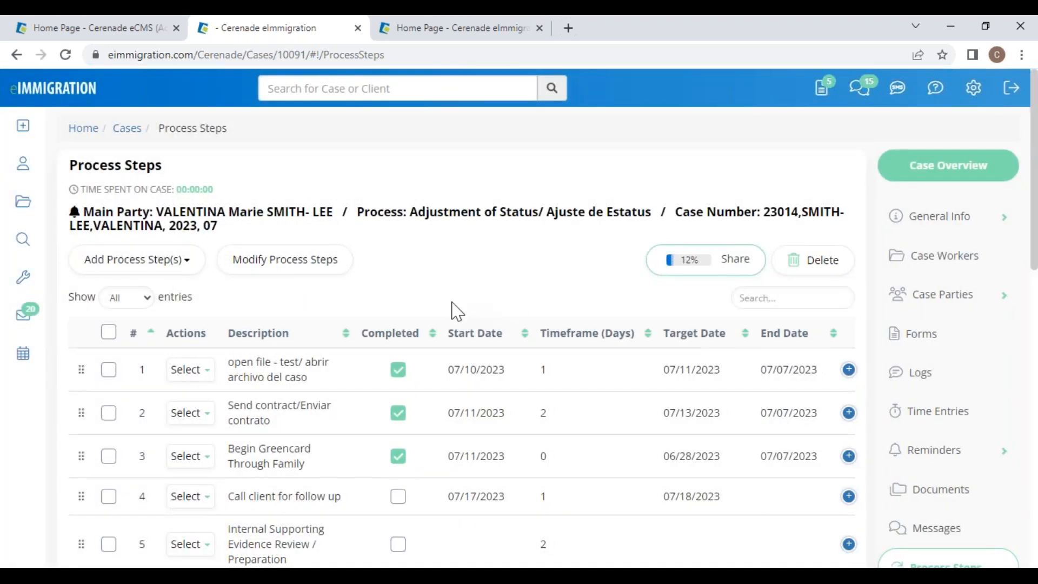
Step: Open the case's Logs, reloading to confirm 0 records, then move to the client portal window
left_click(954, 385)
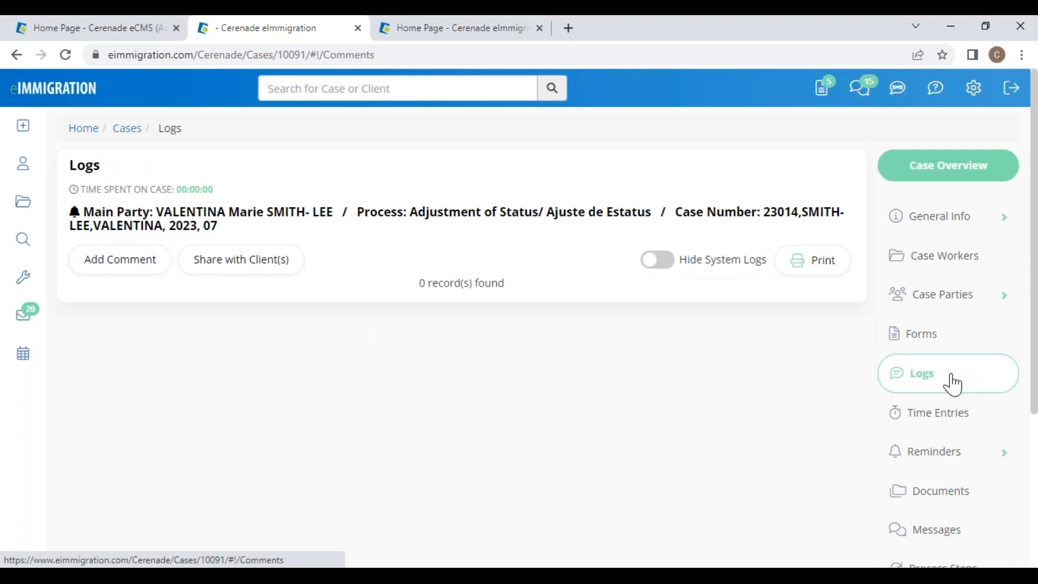
key("F5")
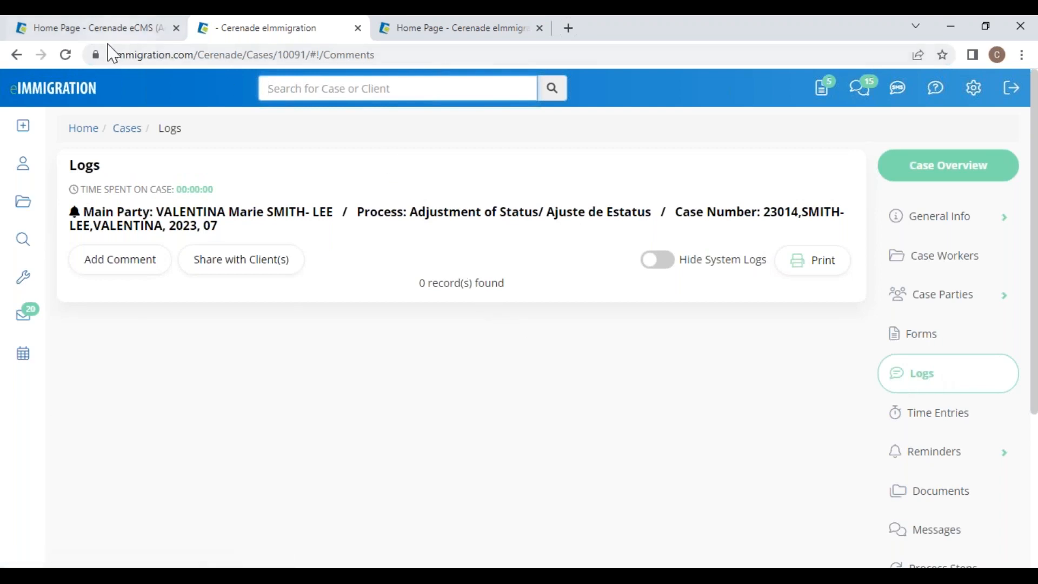
left_click(65, 58)
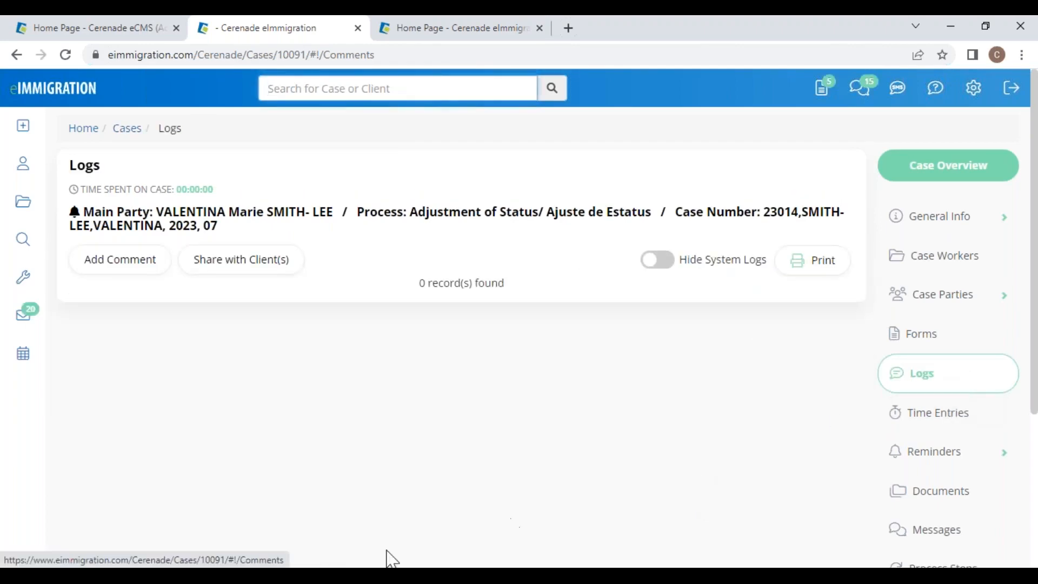
mouse_move(205, 576)
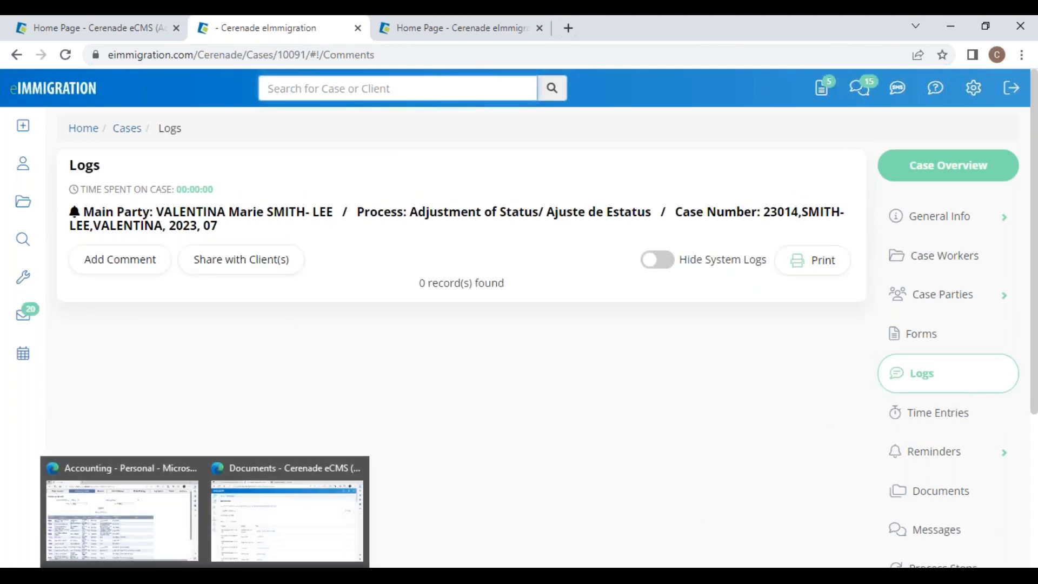
left_click(271, 510)
Step: From the portal home, view the shared step-by-step status of the 16% case and the 10% case
left_click(56, 56)
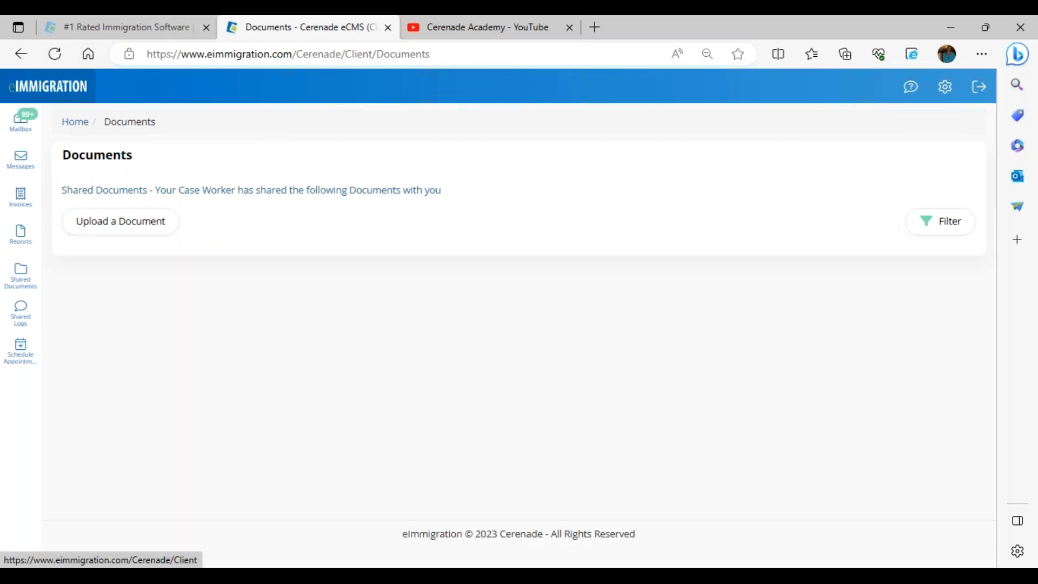
left_click(54, 87)
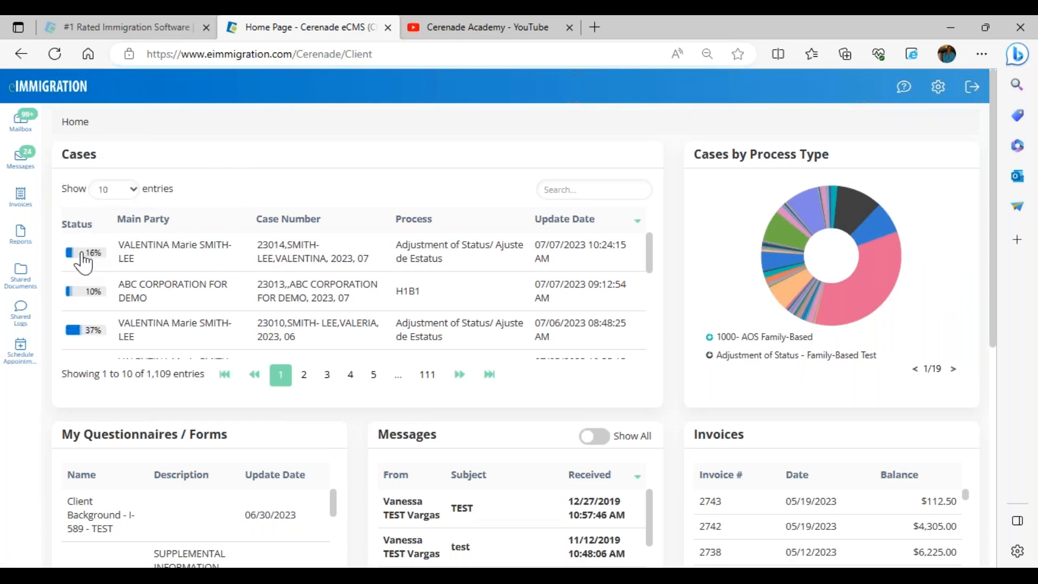
left_click(90, 257)
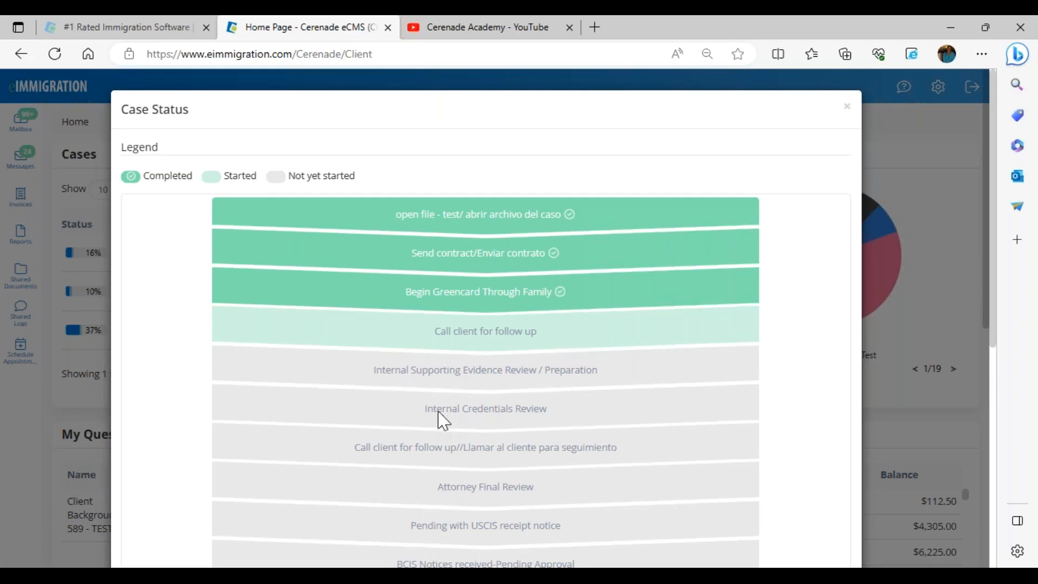
left_click(847, 108)
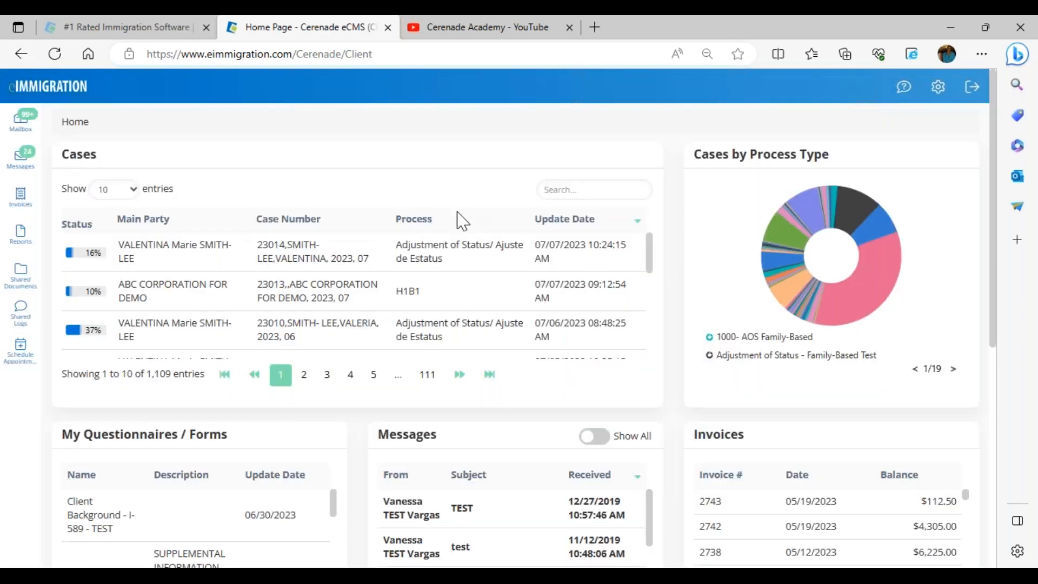
left_click(86, 295)
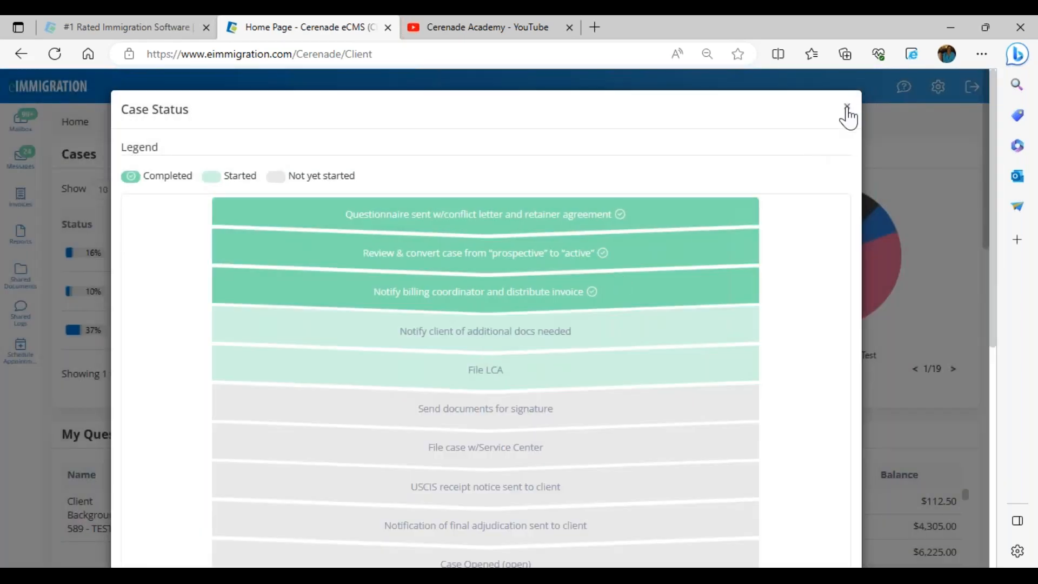
left_click(847, 108)
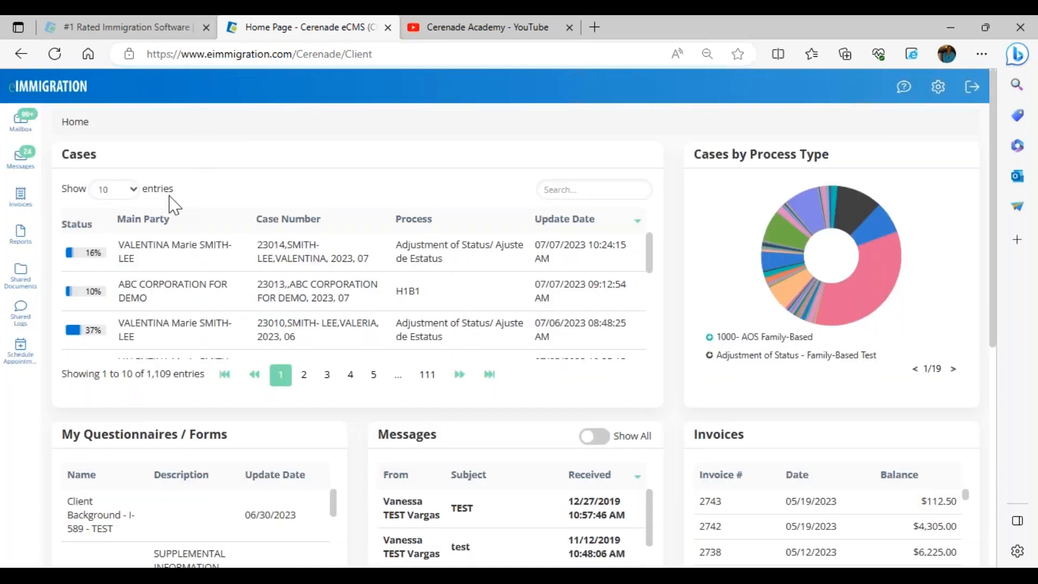
mouse_move(205, 575)
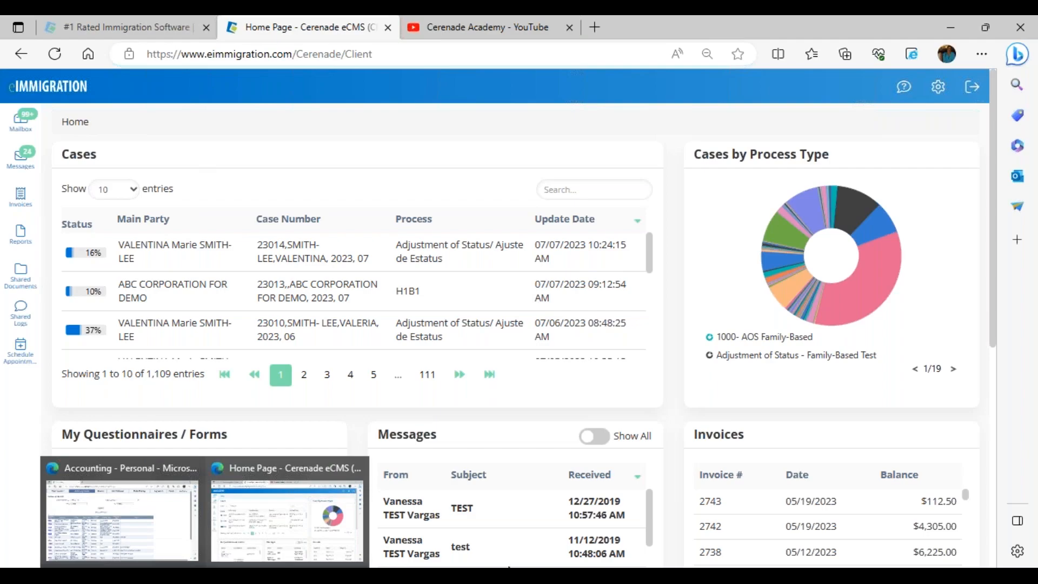
Step: Show the 'Overview of Recently Added Features' slide, then return to the case's Logs page
mouse_move(509, 571)
left_click(570, 536)
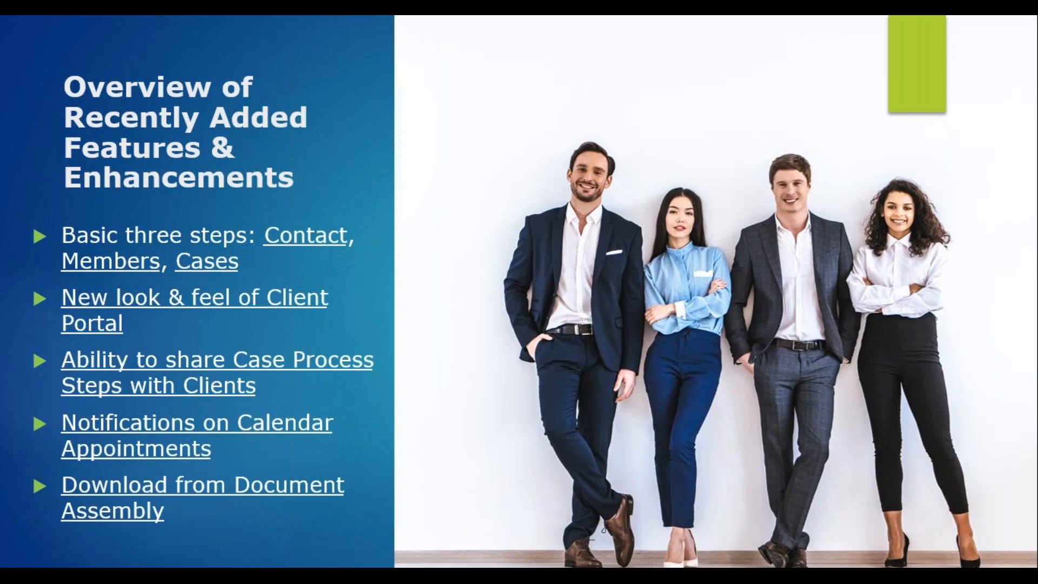
key("alt+Tab")
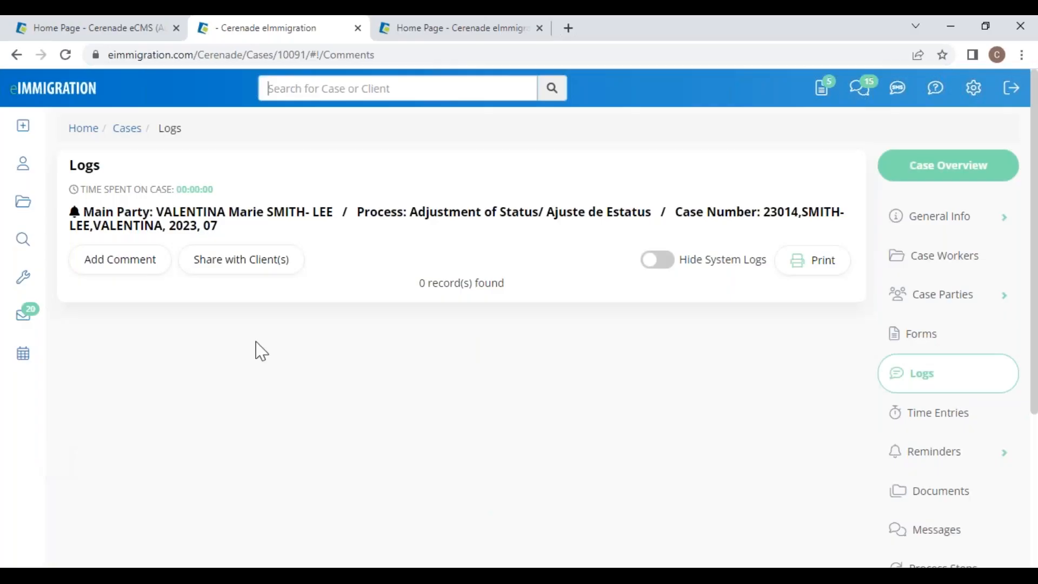
Step: Open the Calendar in Month view for July 2023 with reminders, process steps and appointments
left_click(22, 362)
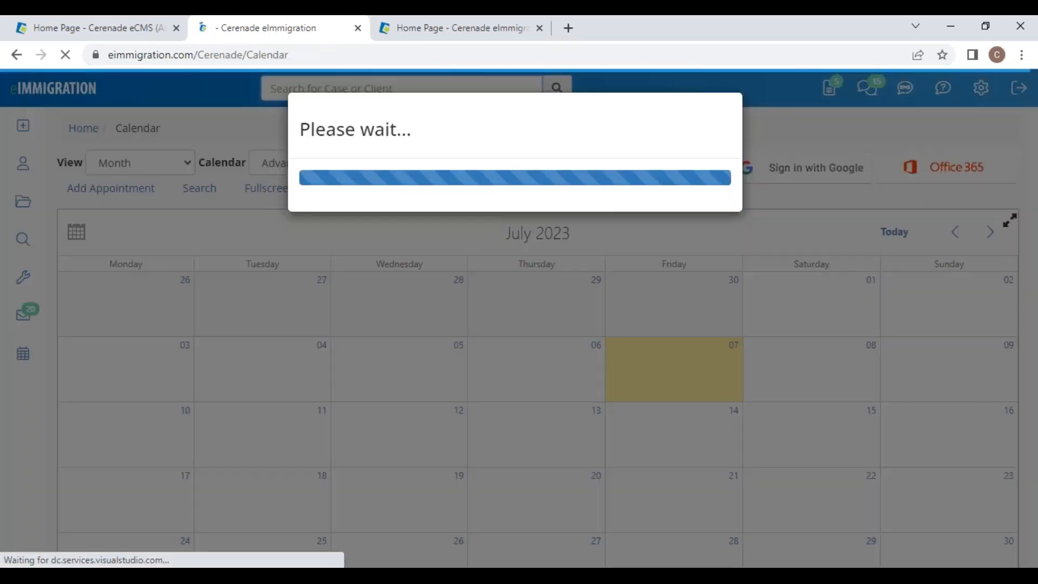
scroll(656, 173, "down", 3)
scroll(656, 173, "up", 3)
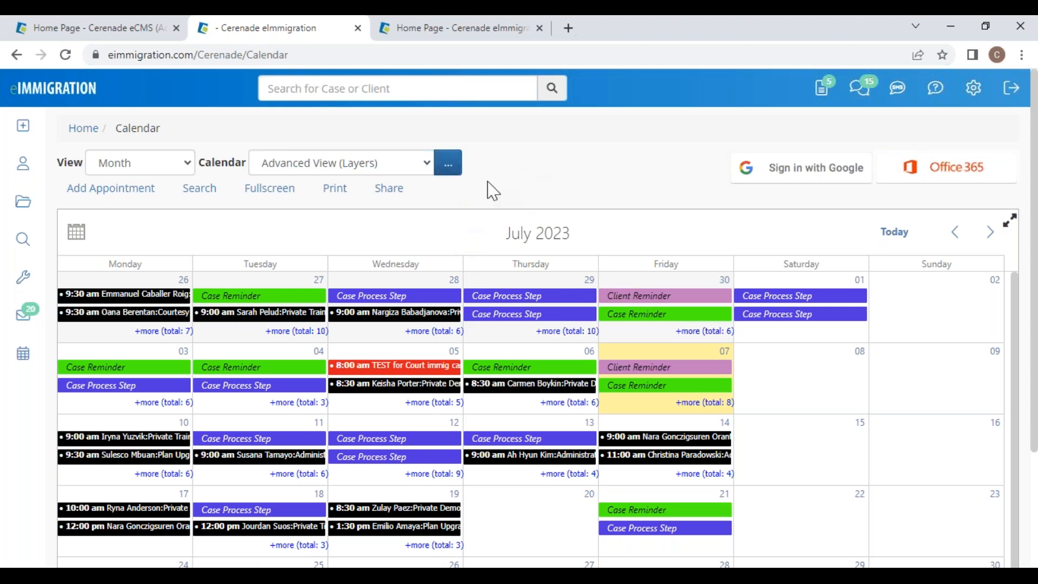
Step: Add a Court Hearing item 'TEST for Court immig cases' on the case worker's calendar
left_click(96, 190)
left_click(815, 231)
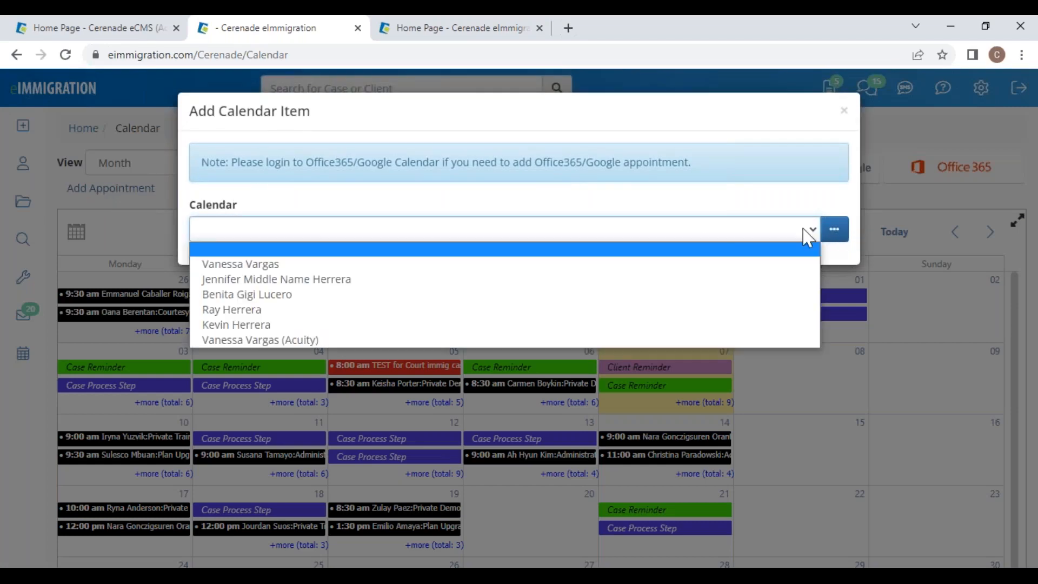
left_click(241, 265)
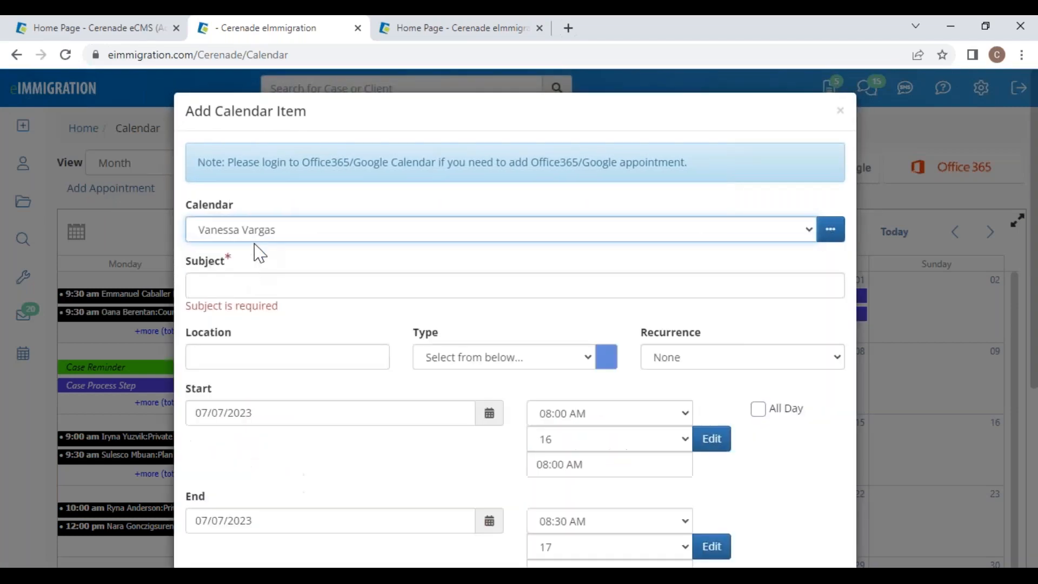
left_click(234, 281)
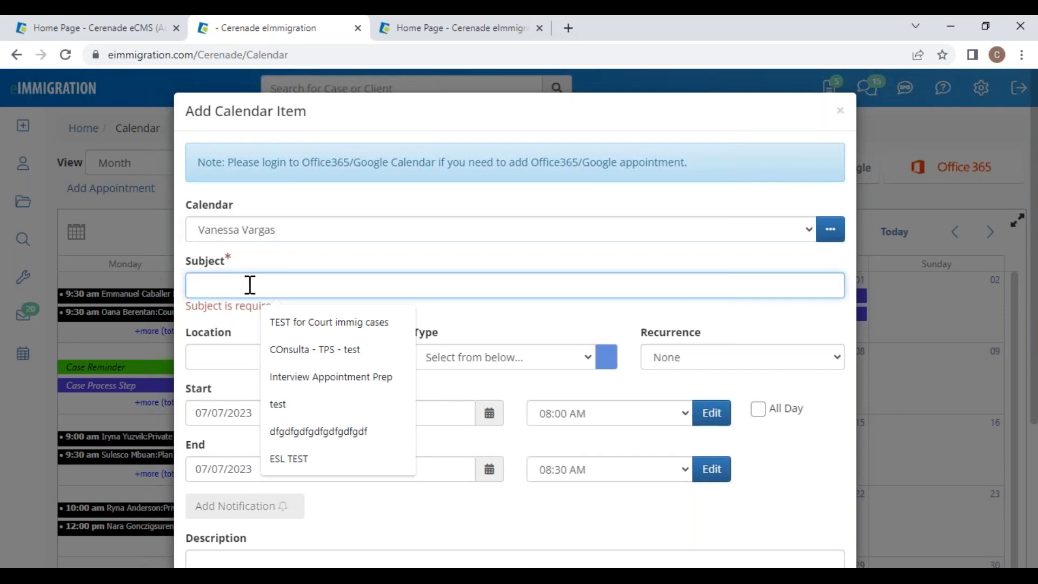
left_click(304, 327)
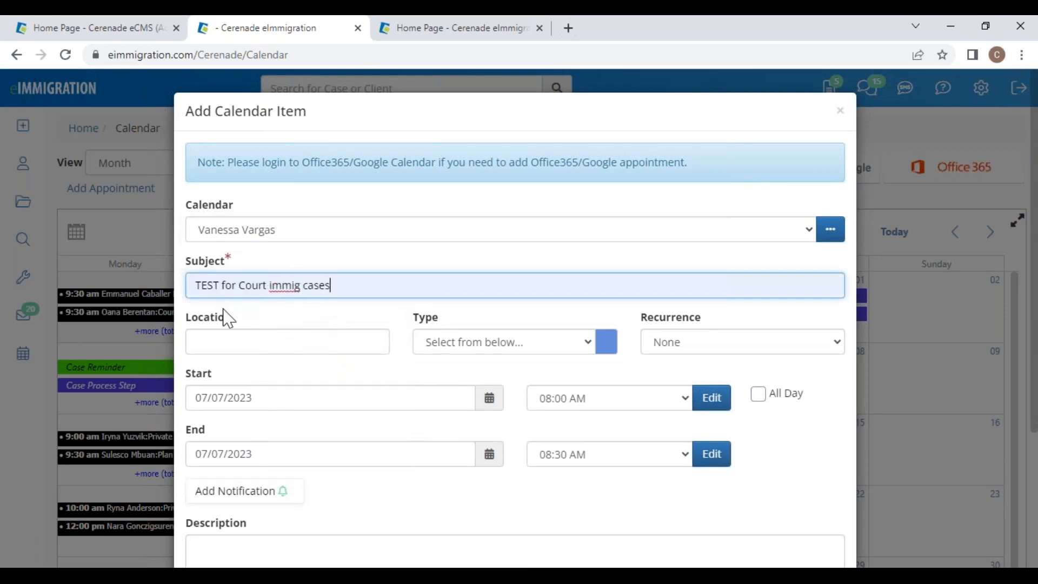
left_click(479, 346)
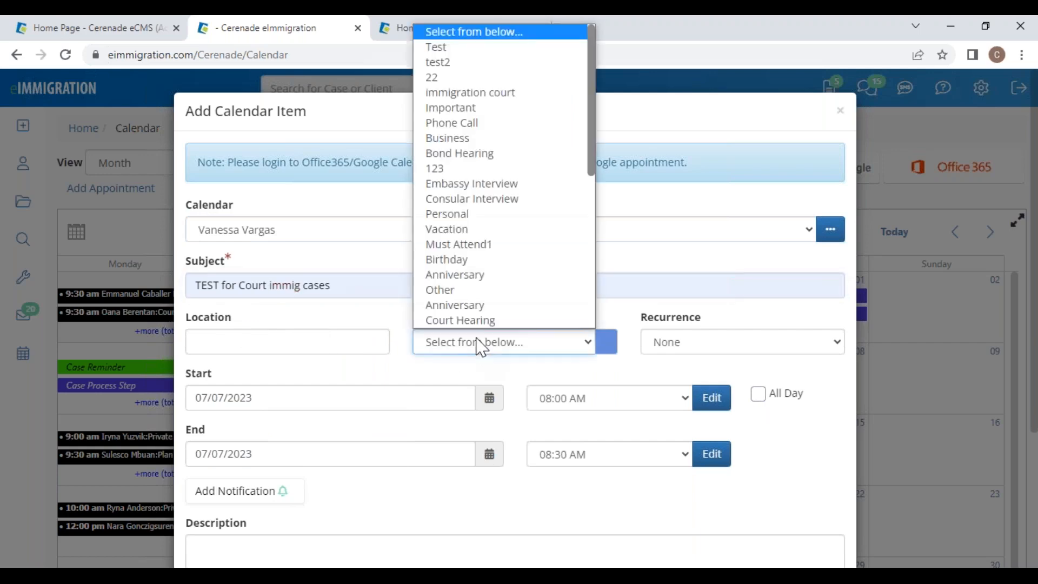
left_click(451, 323)
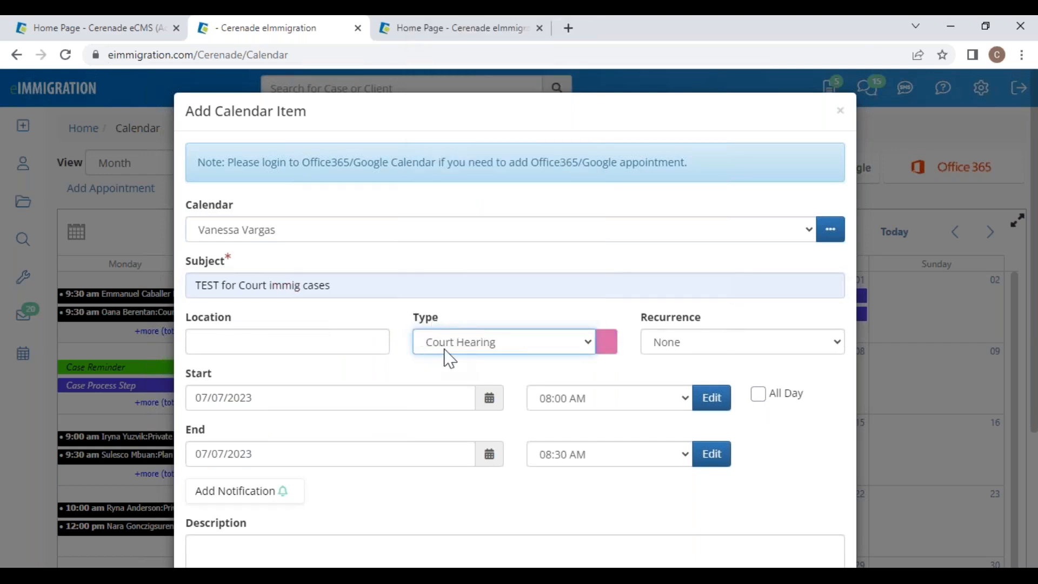
left_click(447, 349)
left_click(380, 372)
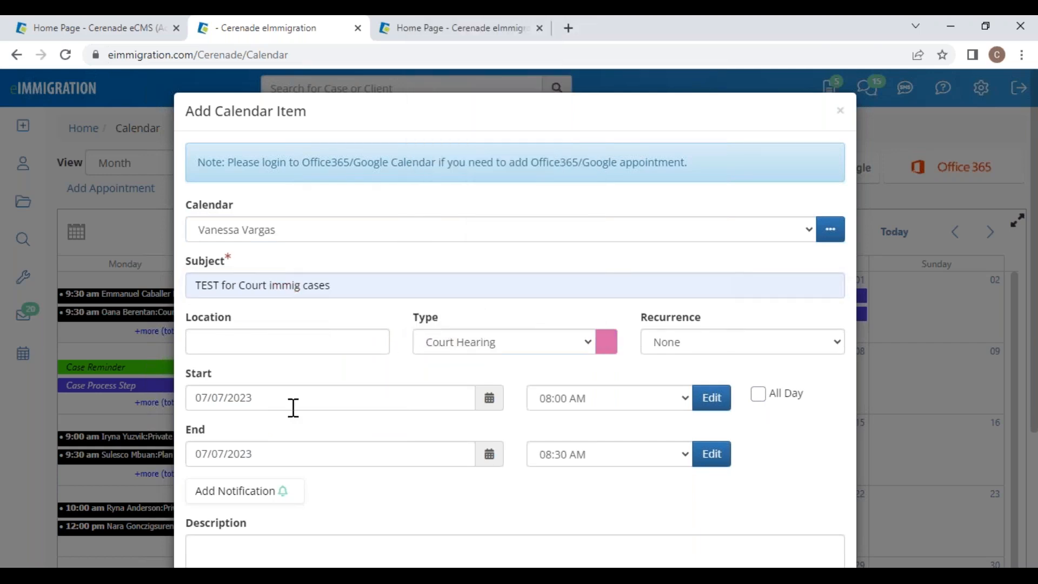
Step: Schedule it for 07/17/2023 from 10:00 AM to 12:00 PM
left_click(488, 401)
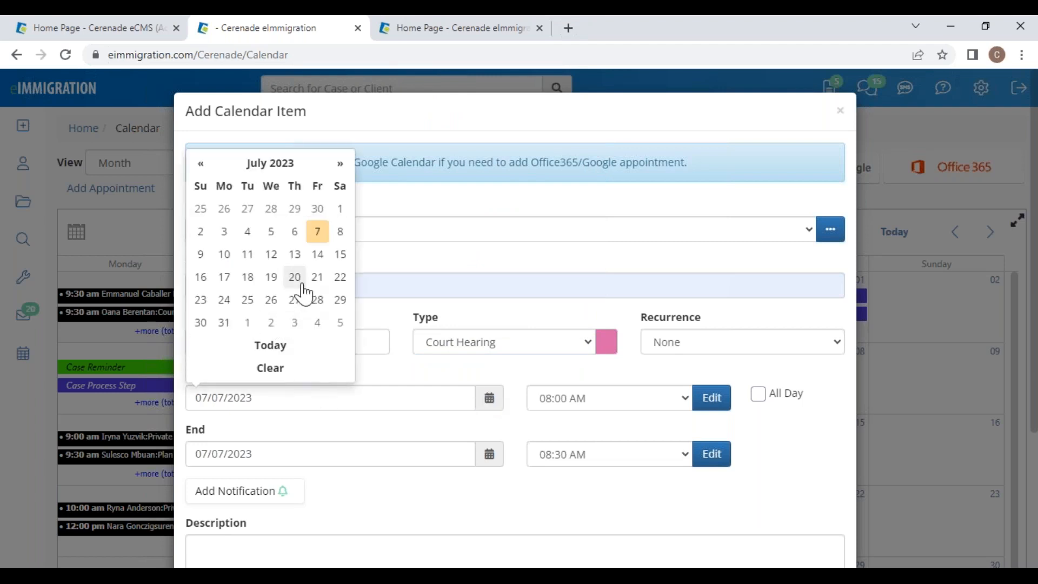
left_click(225, 277)
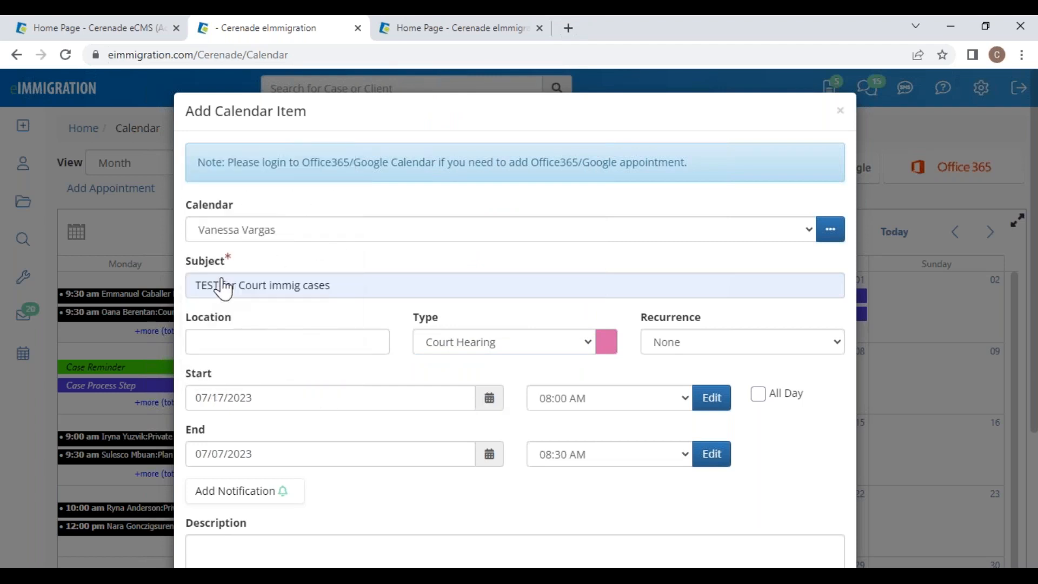
left_click(490, 455)
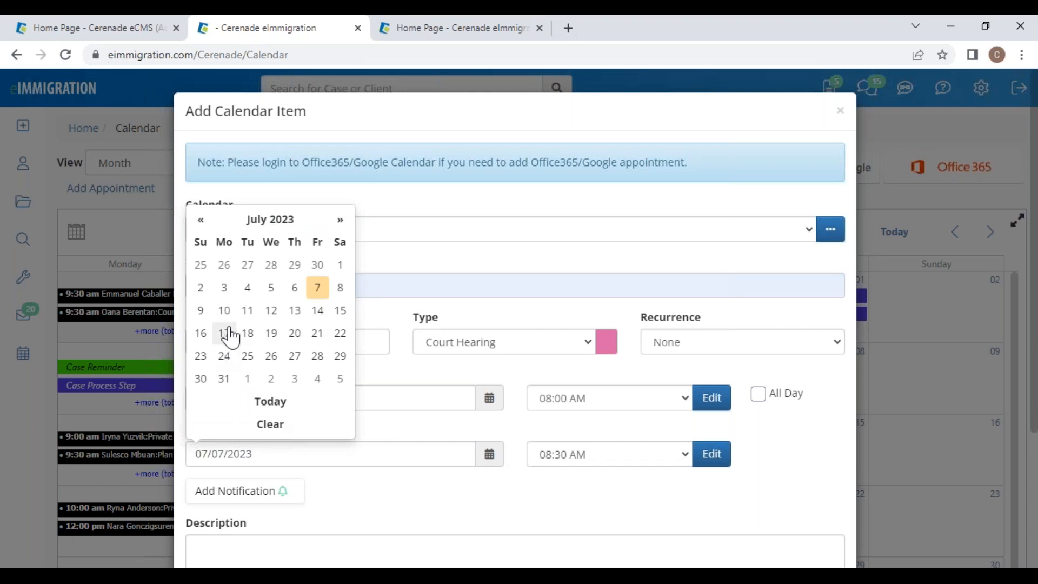
left_click(226, 334)
left_click(682, 401)
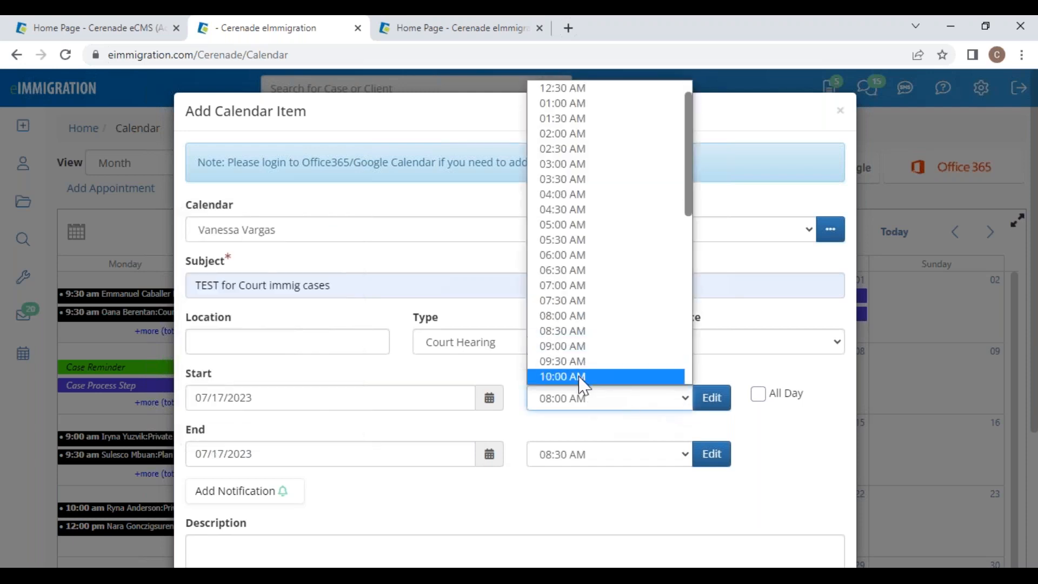
left_click(581, 375)
left_click(688, 461)
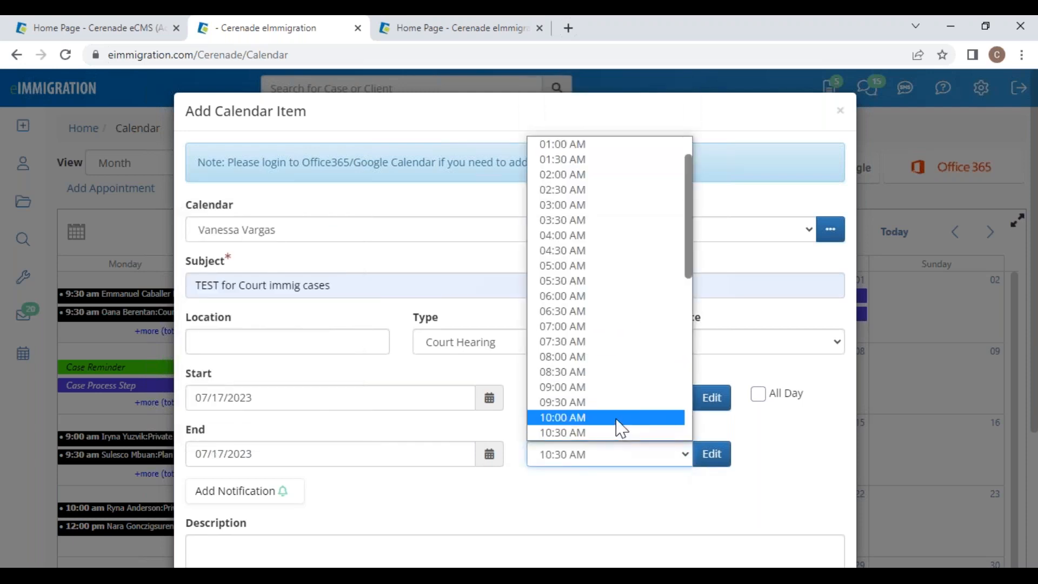
scroll(616, 416, "down", 3)
left_click(580, 328)
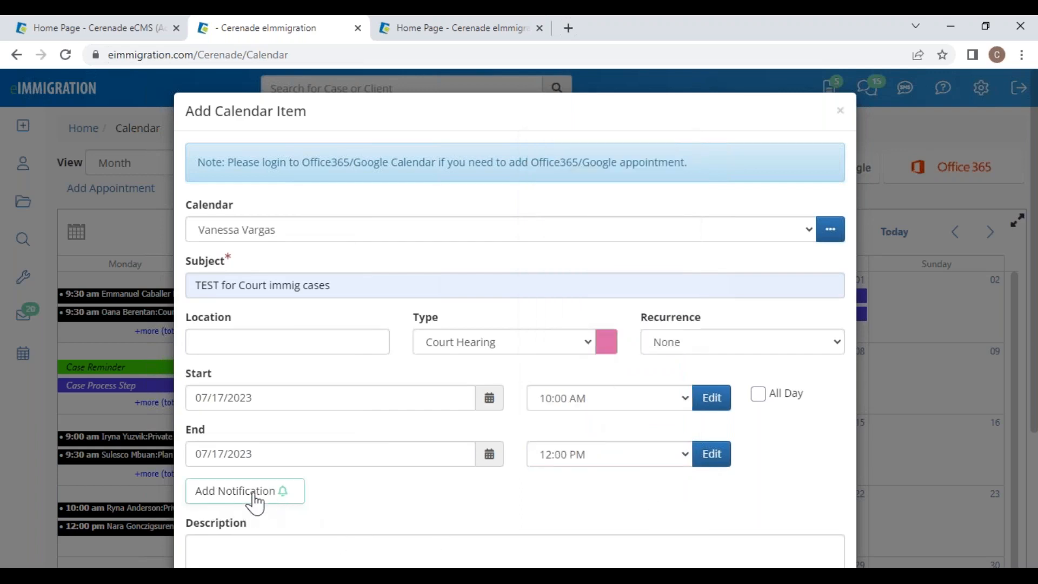
scroll(238, 476, "down", 2)
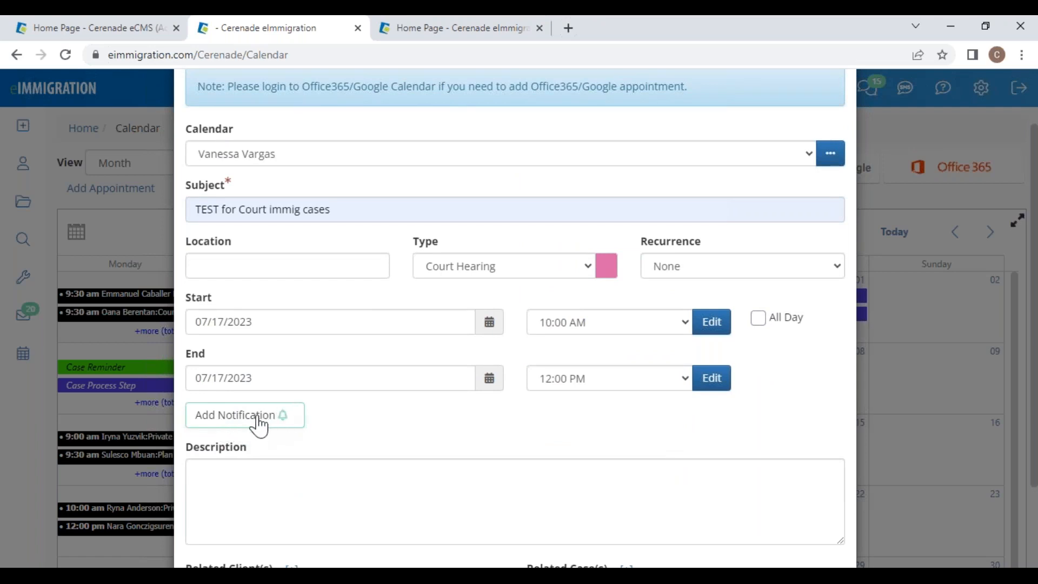
Step: Add a notification 2 days before the appointment, delivered by Email and SMS
left_click(238, 426)
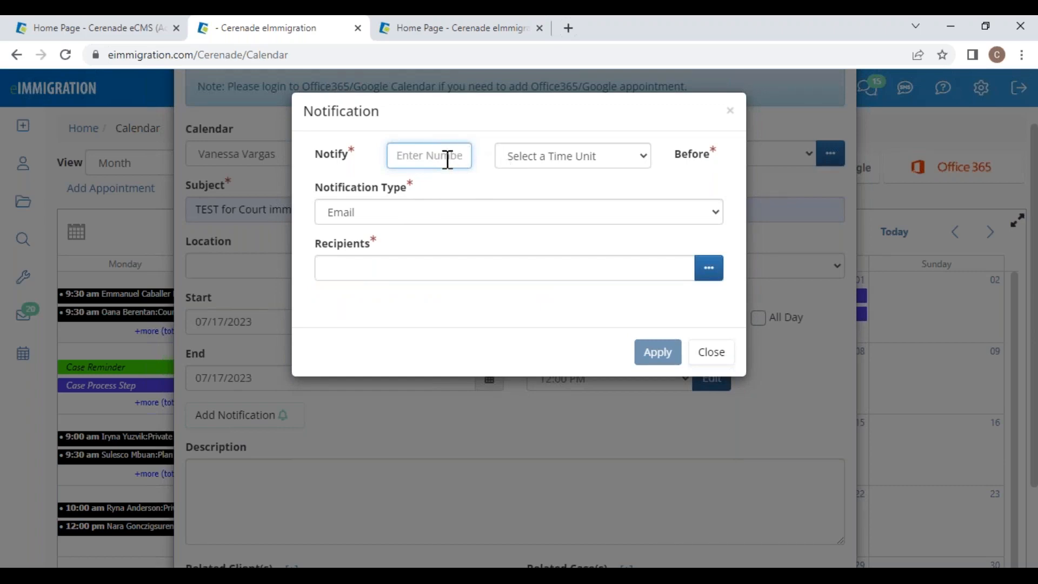
type("1")
left_click(510, 159)
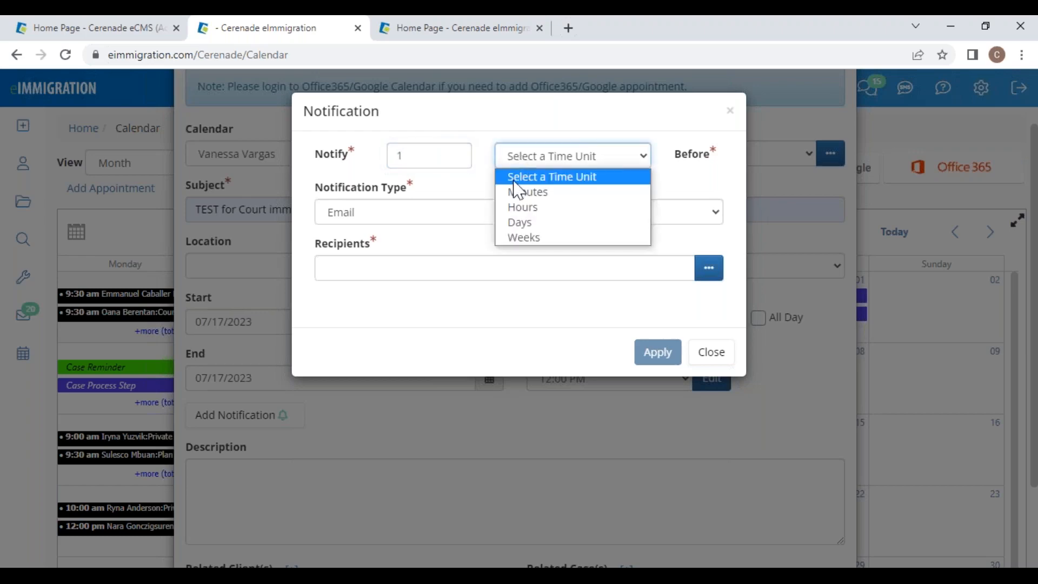
left_click(530, 223)
left_click(436, 158)
left_click_drag(436, 157, 311, 168)
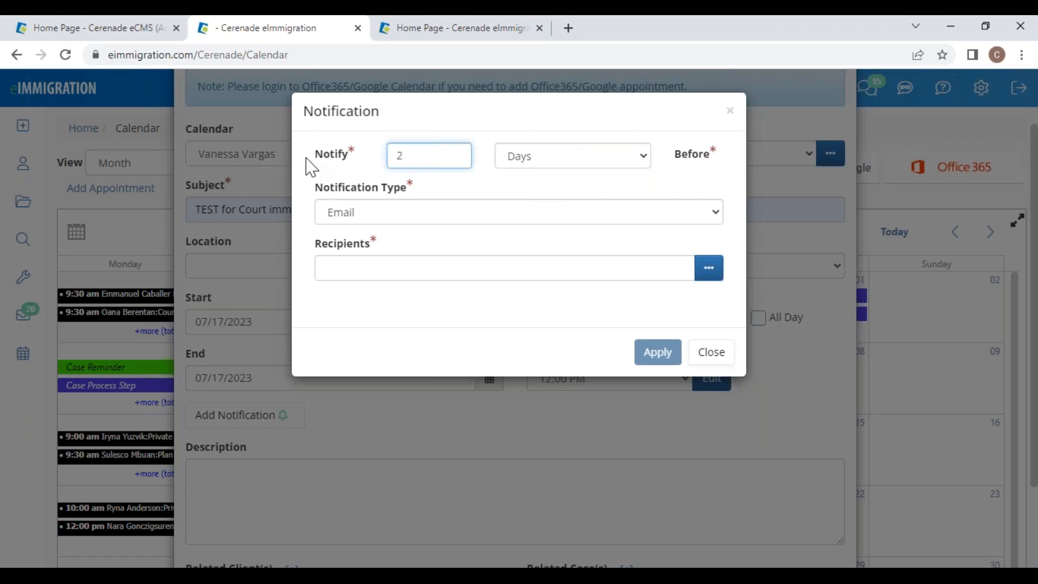
left_click(475, 219)
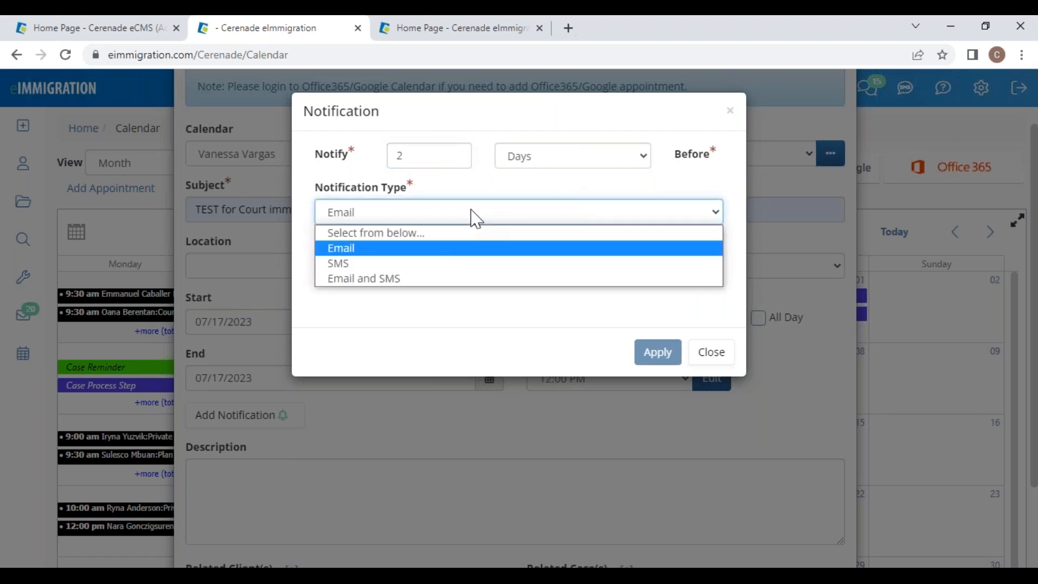
left_click(409, 282)
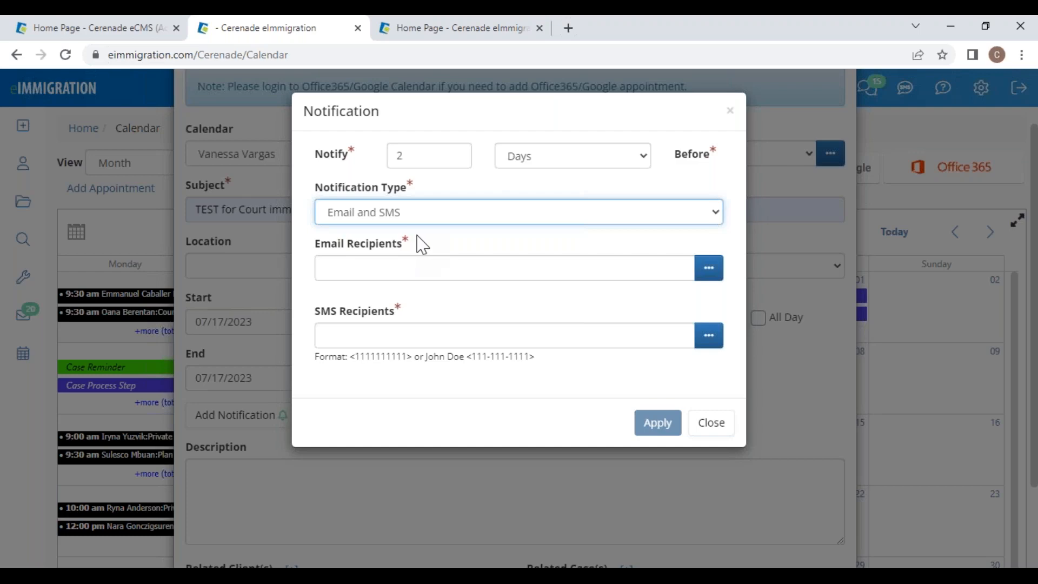
Step: Tick one caseworker as an email recipient for the reminder
left_click(708, 277)
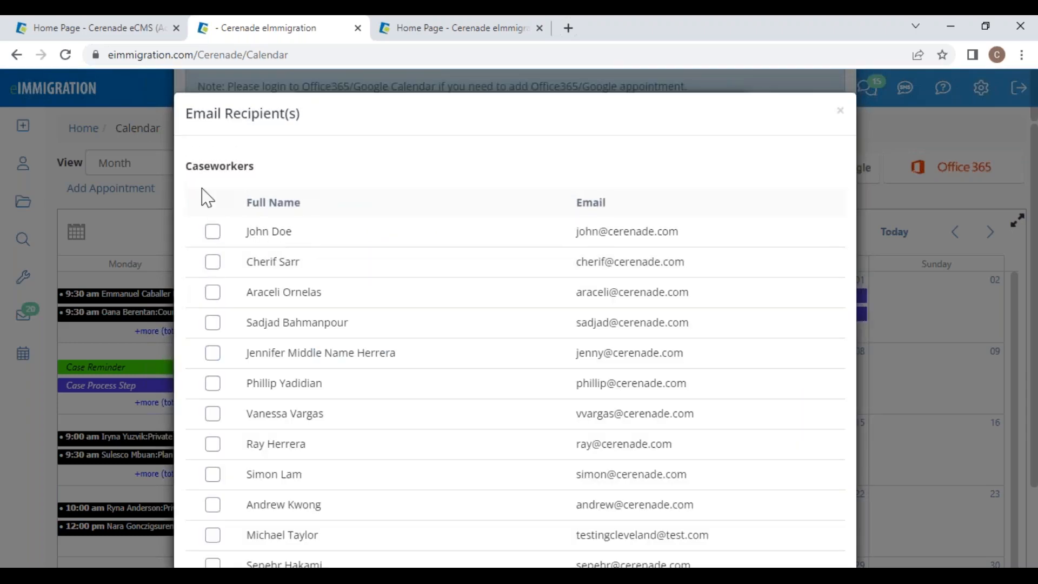
left_click_drag(189, 176, 231, 176)
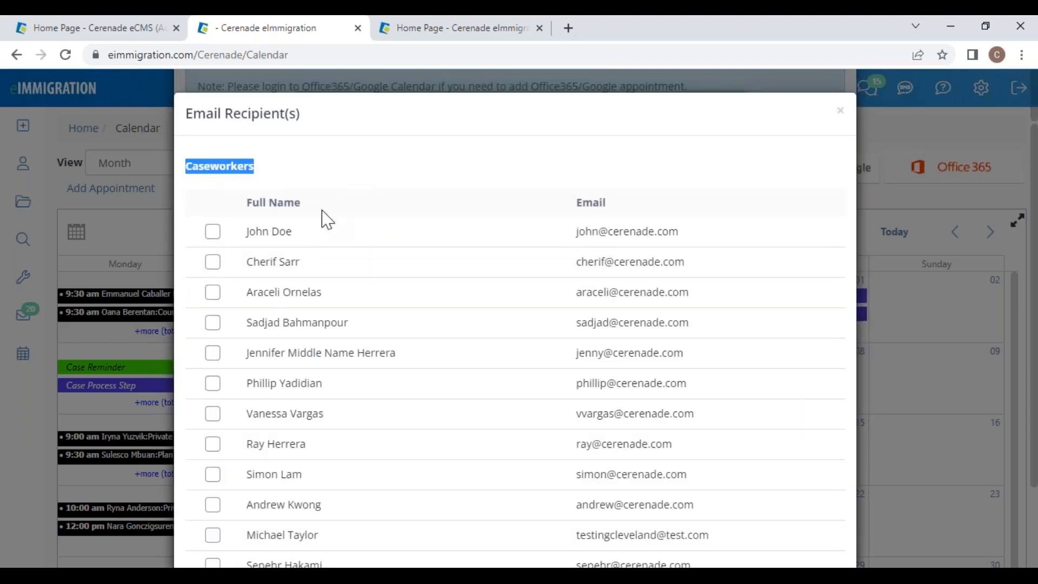
left_click(212, 414)
scroll(232, 417, "down", 10)
scroll(428, 447, "down", 20)
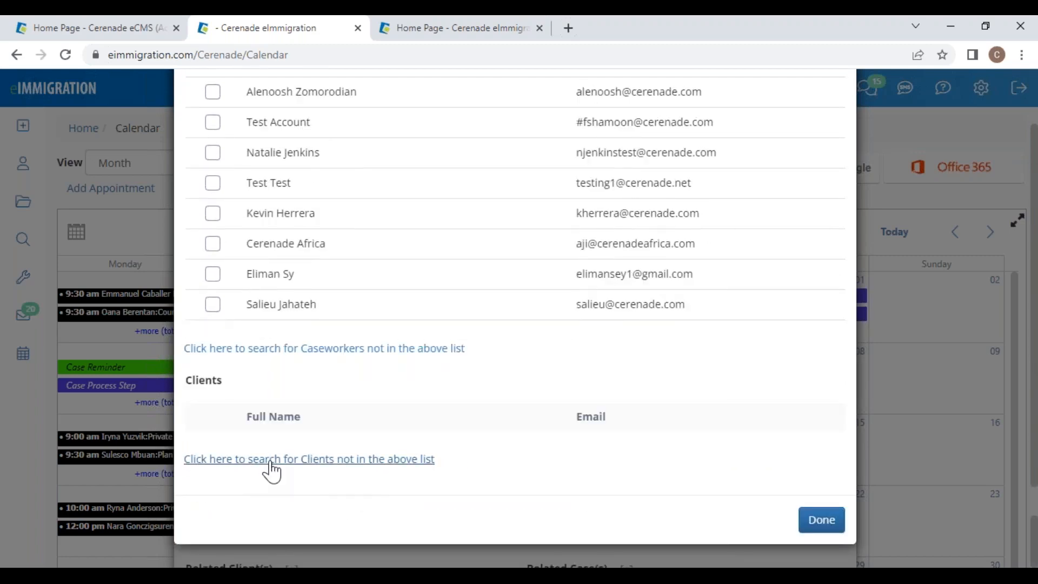
Step: Search for and add two clients as email recipients, then bring up the SMS recipient list
left_click(272, 459)
left_click(412, 247)
type("valentina")
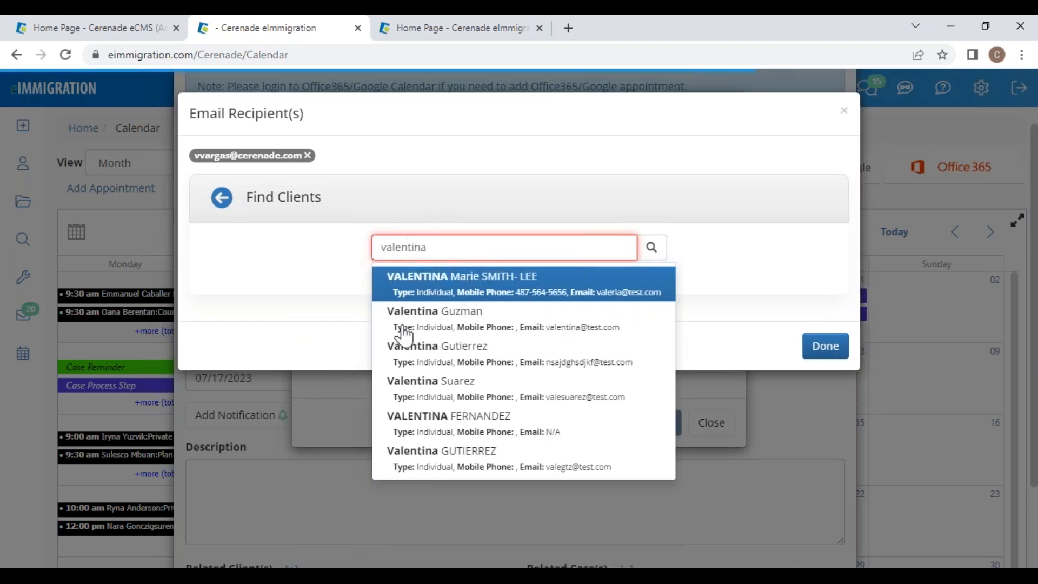
left_click(447, 282)
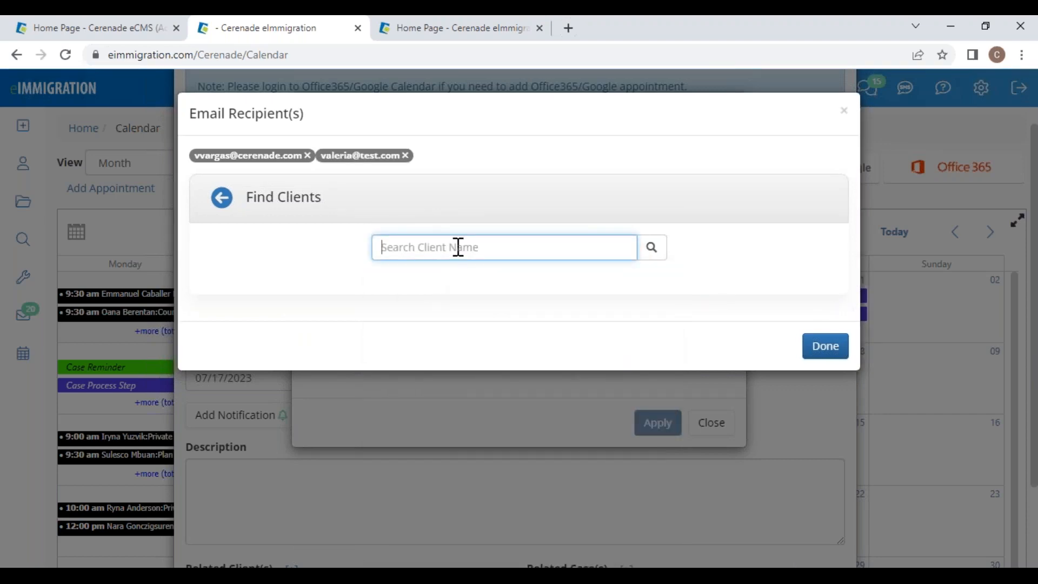
type("francisco")
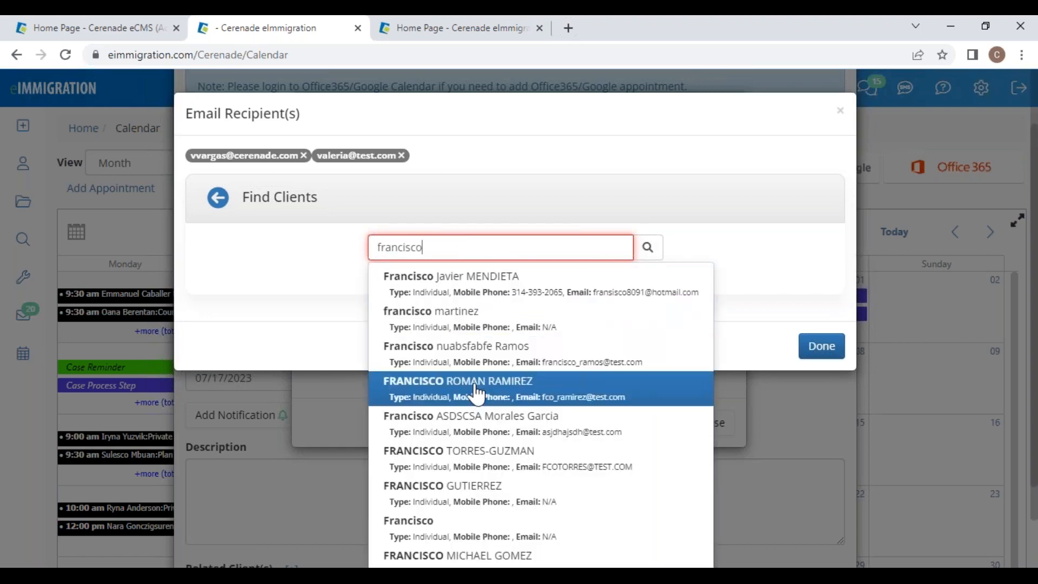
left_click(475, 557)
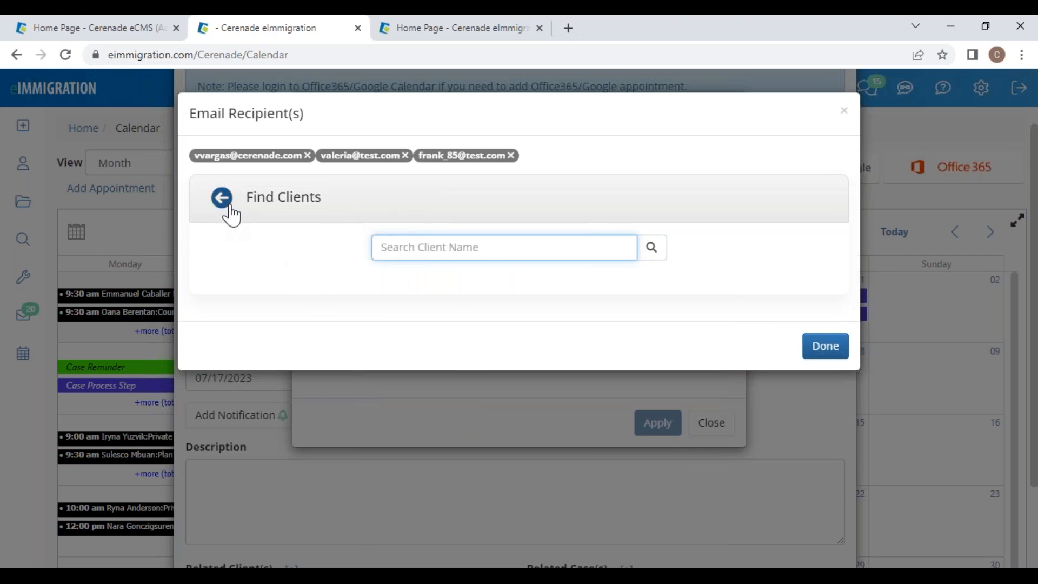
left_click(837, 344)
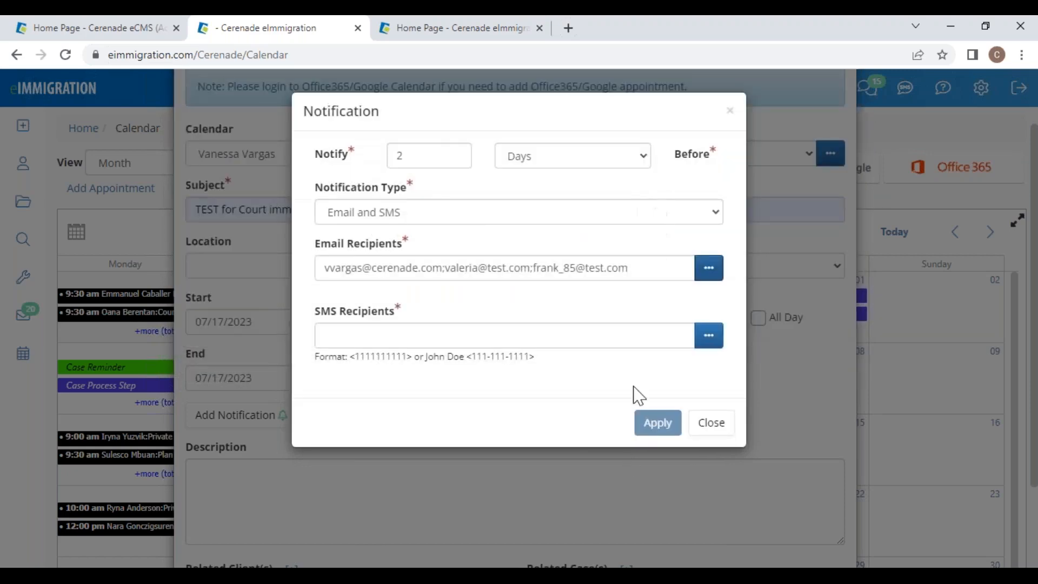
left_click(709, 339)
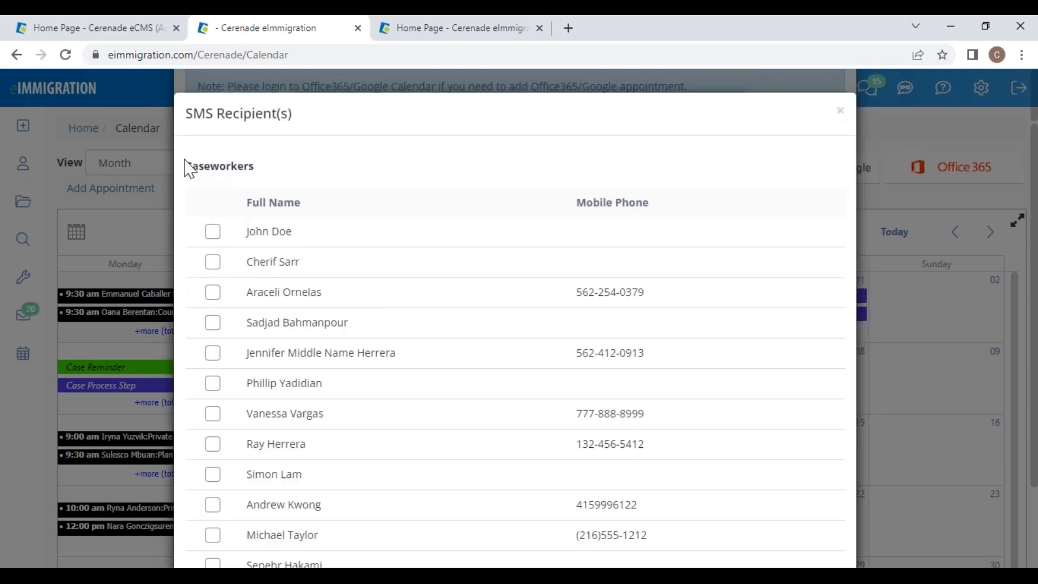
left_click_drag(188, 119, 232, 187)
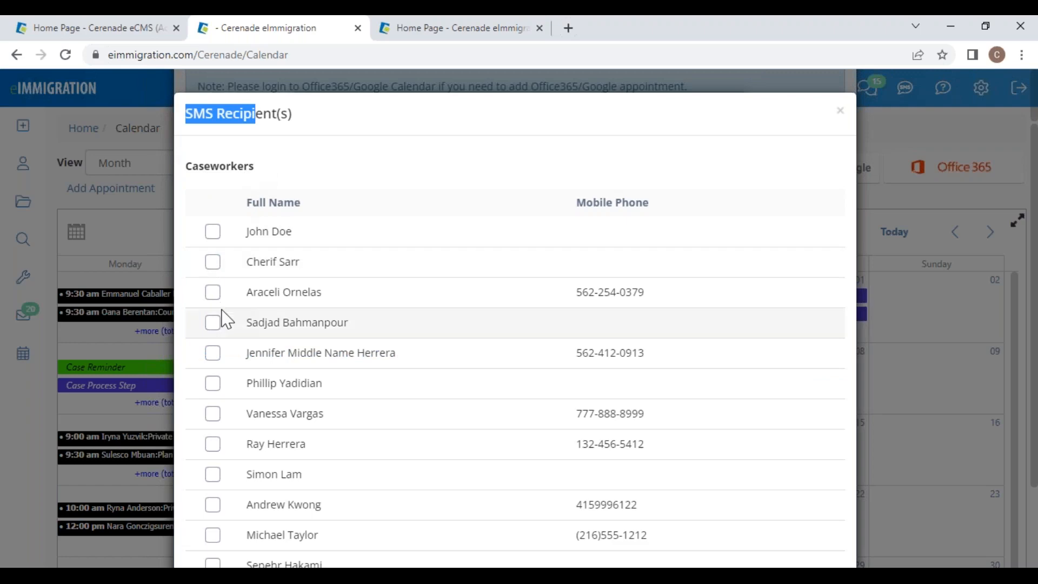
Step: Add a caseworker and a searched-for client as SMS recipients
left_click(213, 294)
scroll(248, 364, "down", 20)
scroll(250, 416, "down", 20)
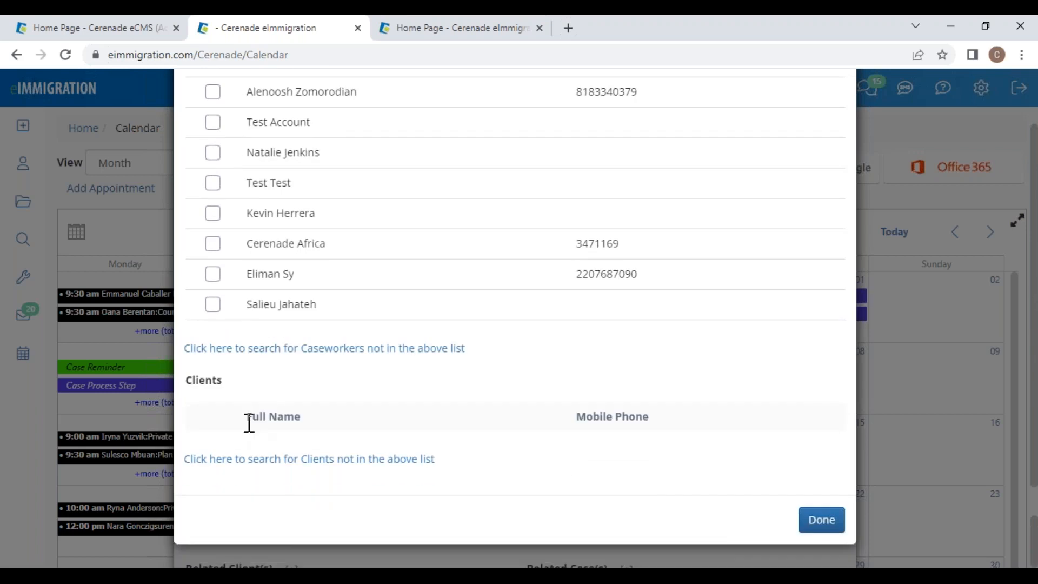
left_click(257, 461)
left_click(422, 248)
type("va")
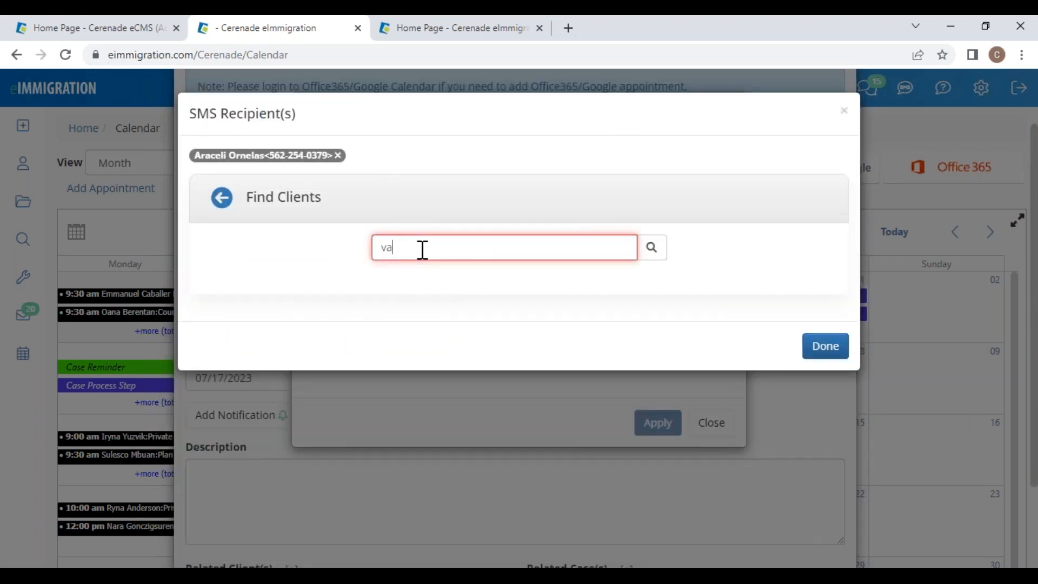
type("lentina")
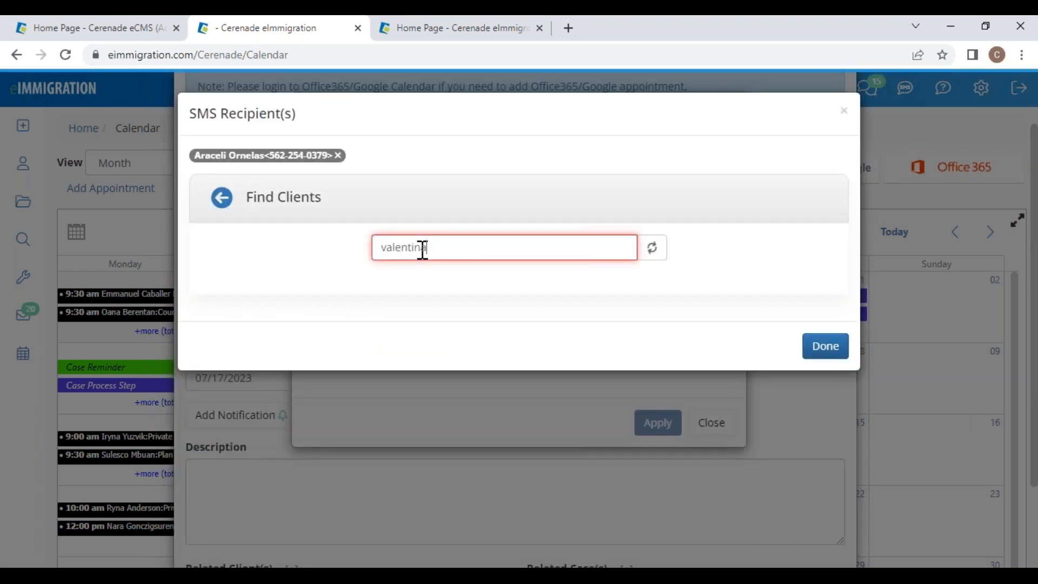
left_click(457, 294)
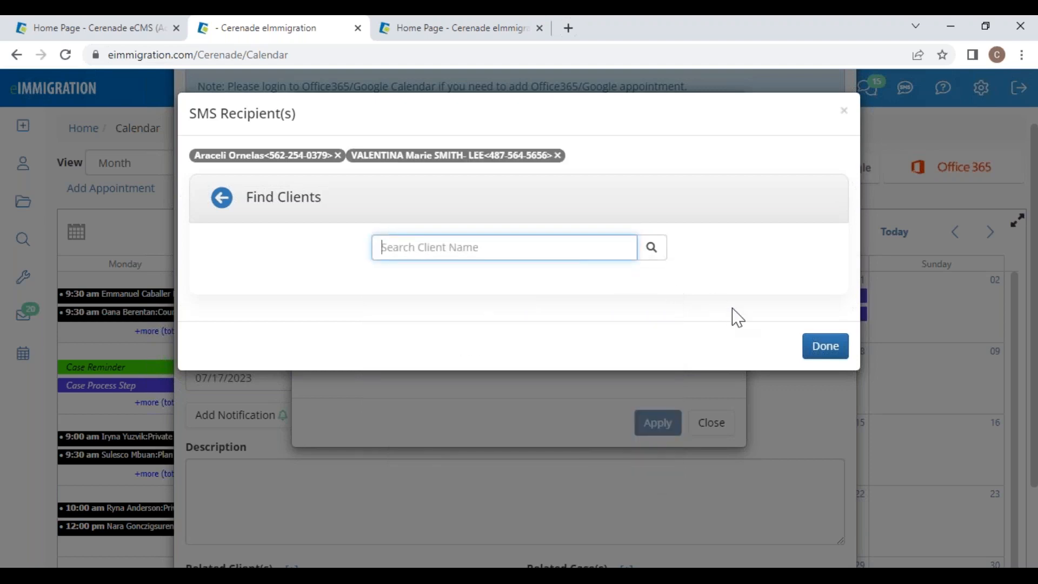
left_click(824, 349)
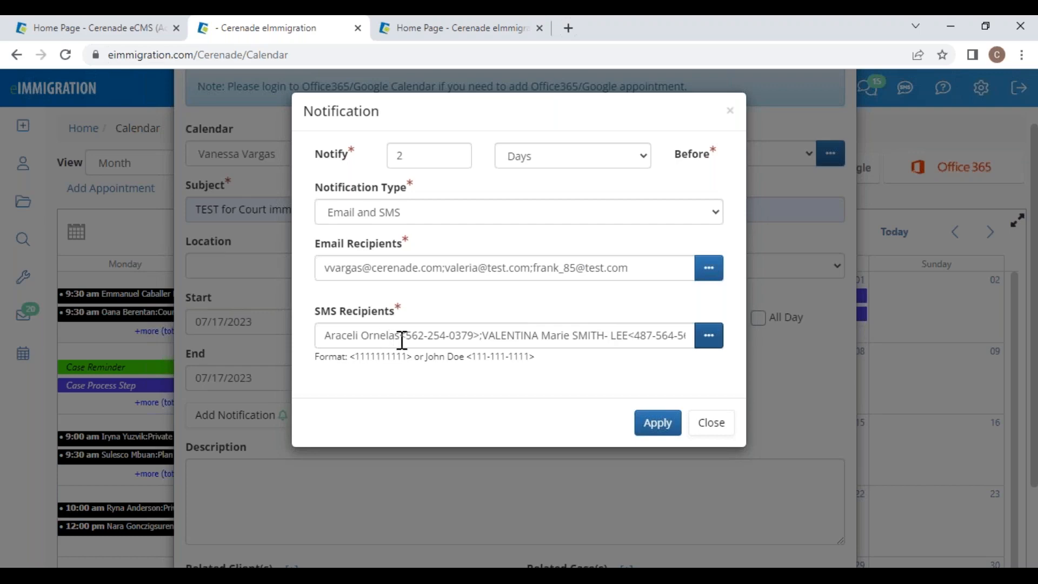
Step: Apply the 'Notify 2 Days before' notification to the appointment
left_click_drag(349, 356, 534, 357)
left_click(609, 372)
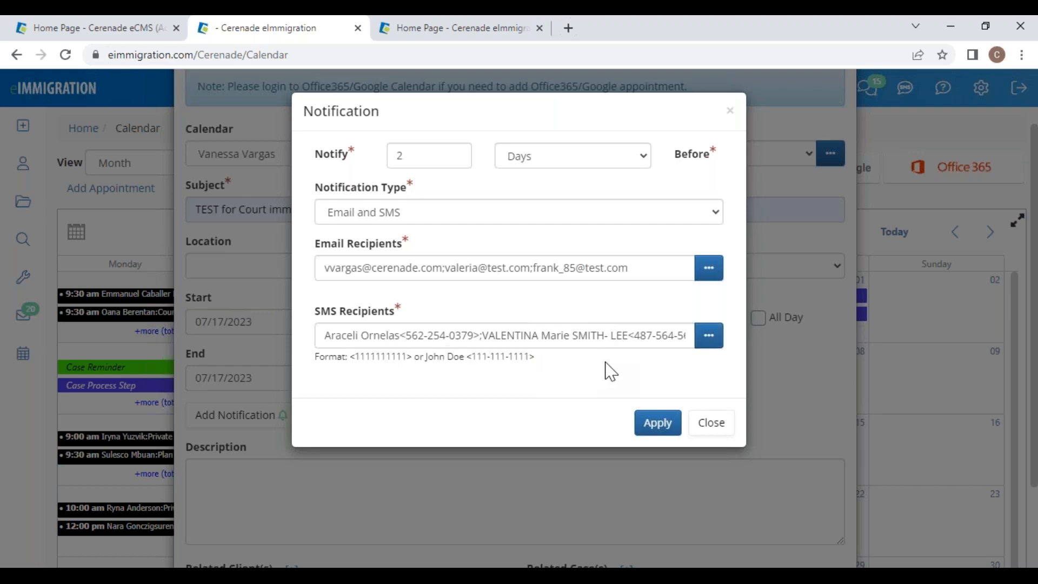
left_click(659, 424)
left_click(307, 516)
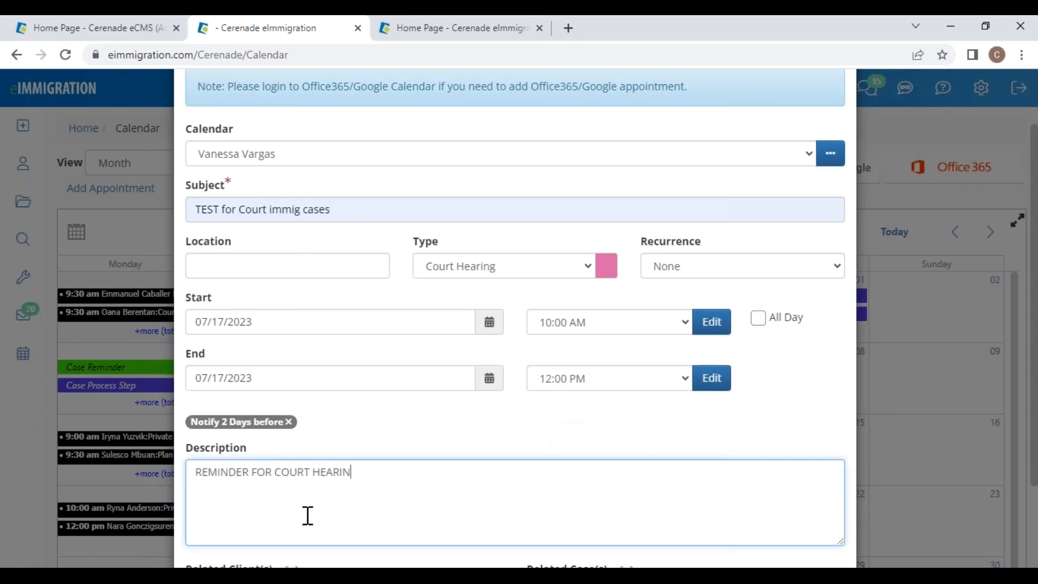
Step: Link the matching client as a related client of the Court Hearing appointment and save it
scroll(377, 508, "down", 2)
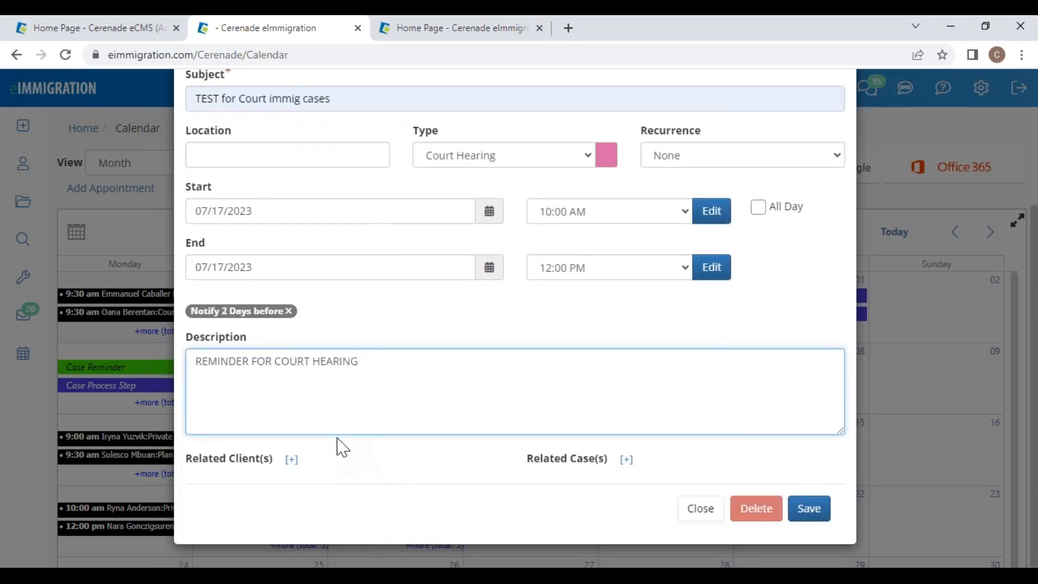
left_click(292, 460)
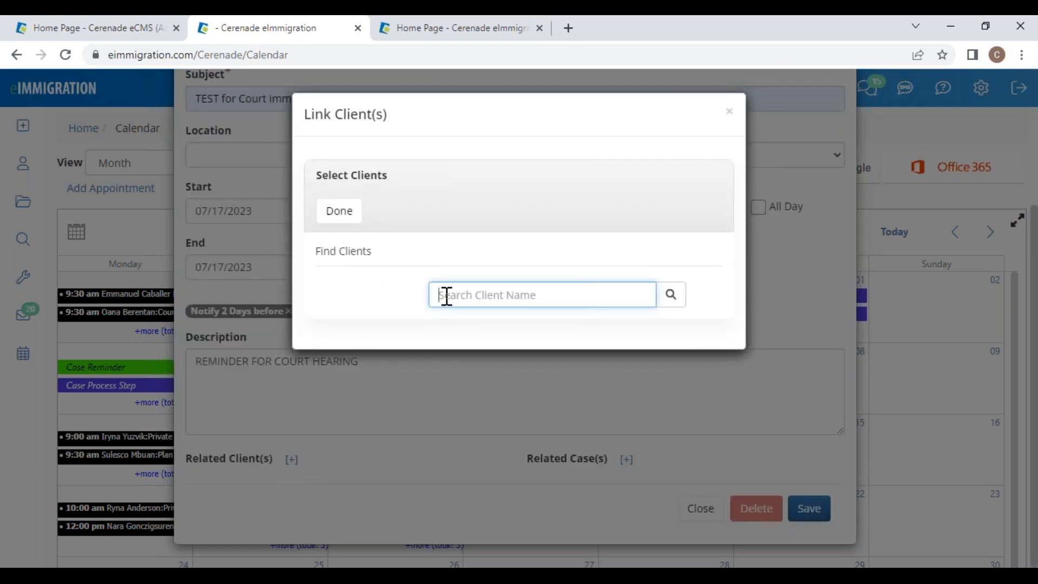
type("VALEN")
left_click(510, 330)
left_click(346, 234)
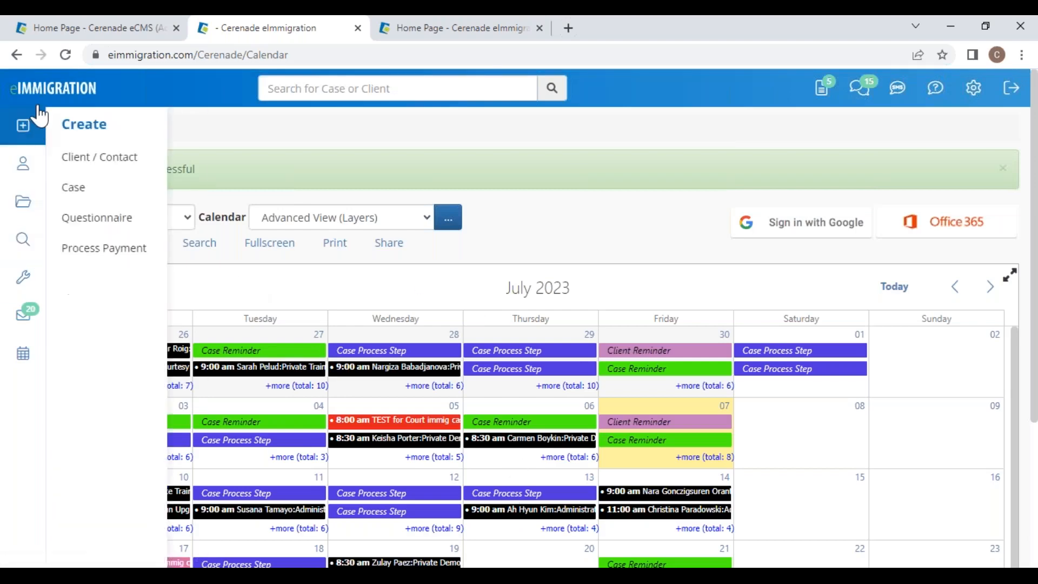
left_click(35, 93)
Step: Search clients by first name and open the matching client's record
mouse_move(31, 297)
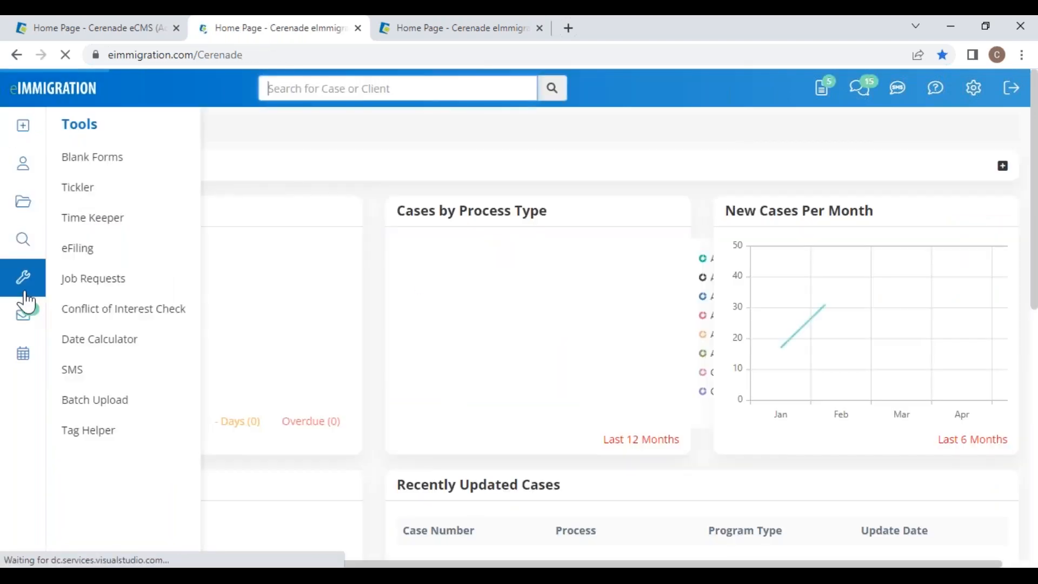
left_click(25, 161)
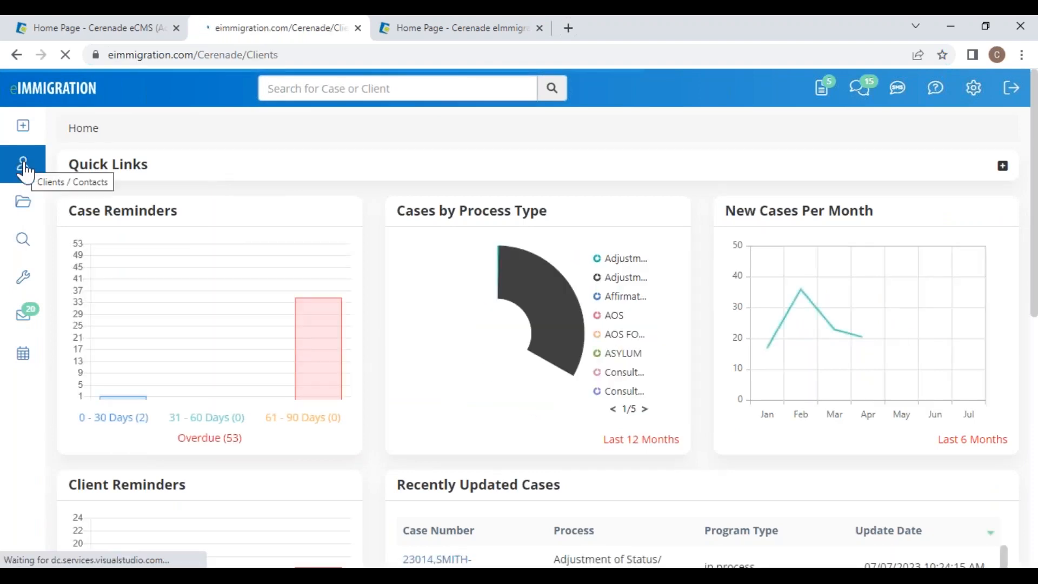
left_click(200, 277)
type("VALENTI")
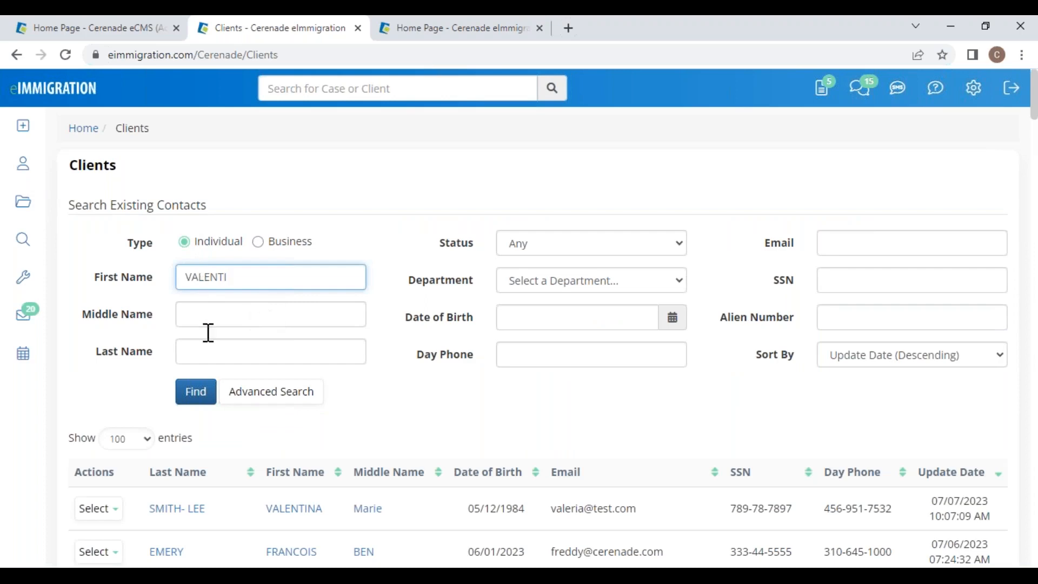
left_click(279, 511)
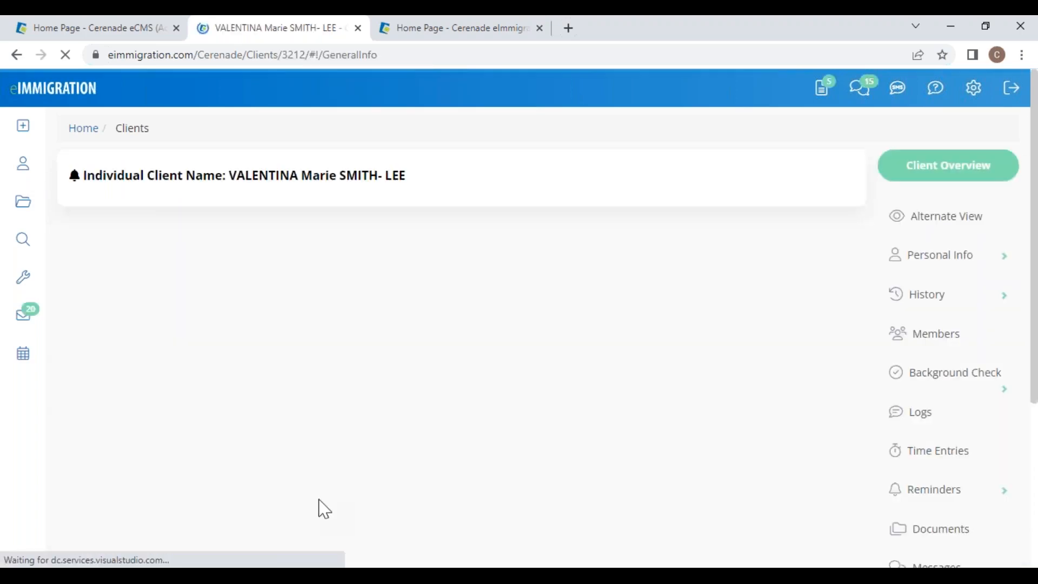
Step: Expand Reminders in the client's sidebar and open the Appointments list
scroll(960, 507, "down", 1)
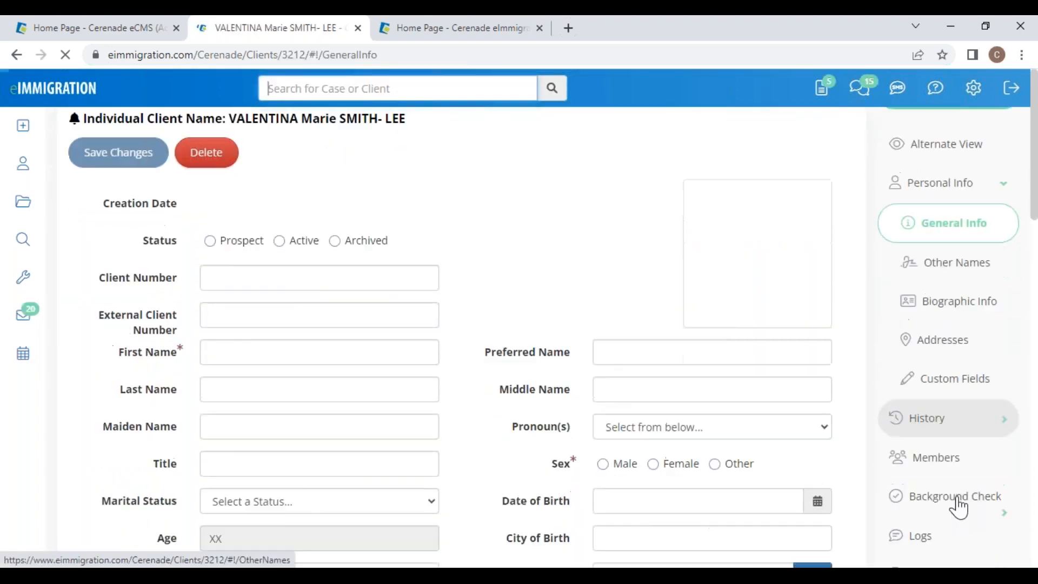
scroll(919, 527, "down", 3)
left_click(955, 392)
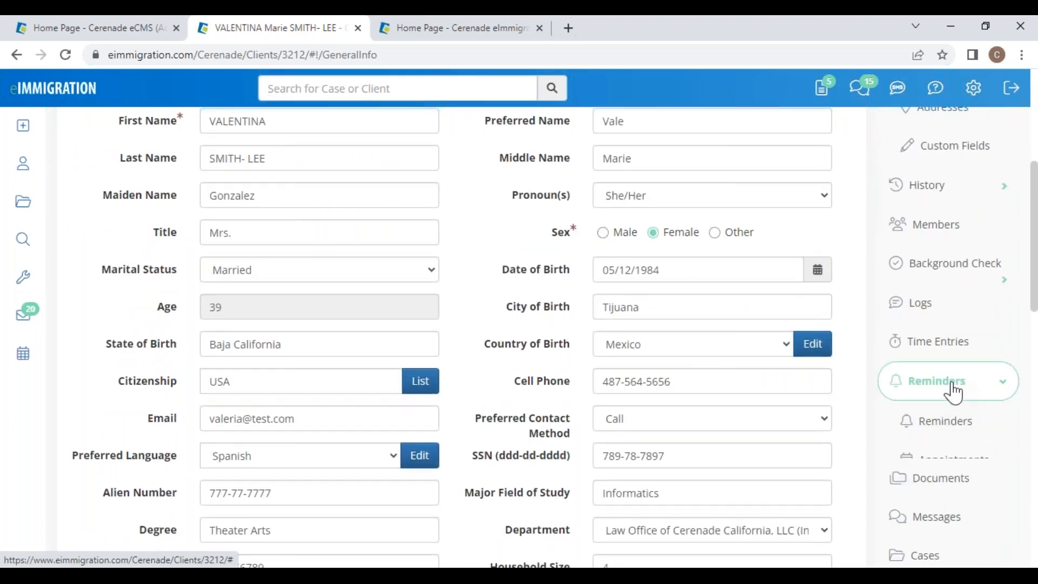
scroll(955, 389, "down", 3)
left_click(957, 268)
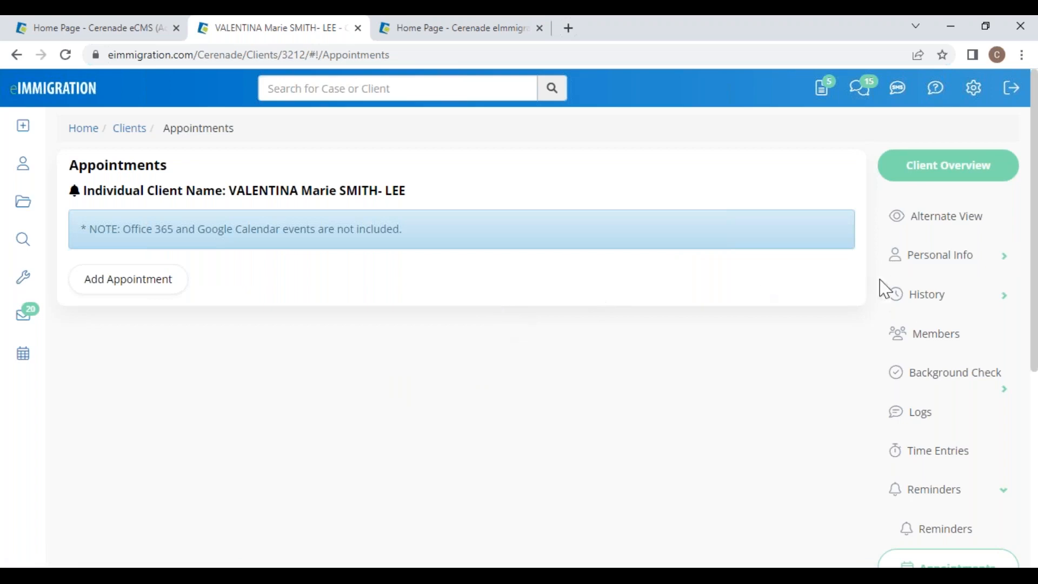
scroll(956, 495, "down", 1)
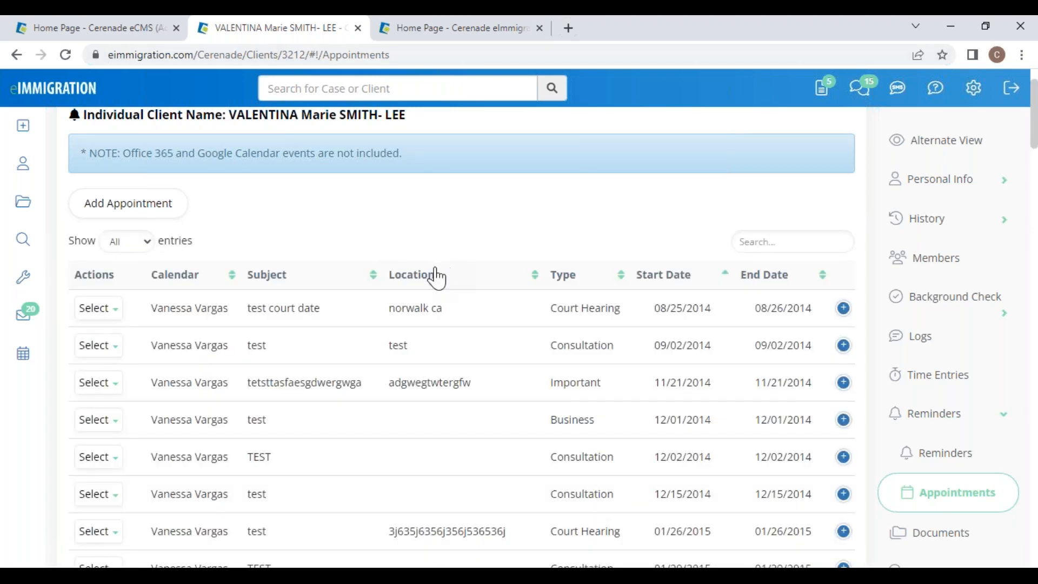
Step: Sort appointments newest first, review the Court Hearing appointment, then go to the Cases list
left_click(685, 276)
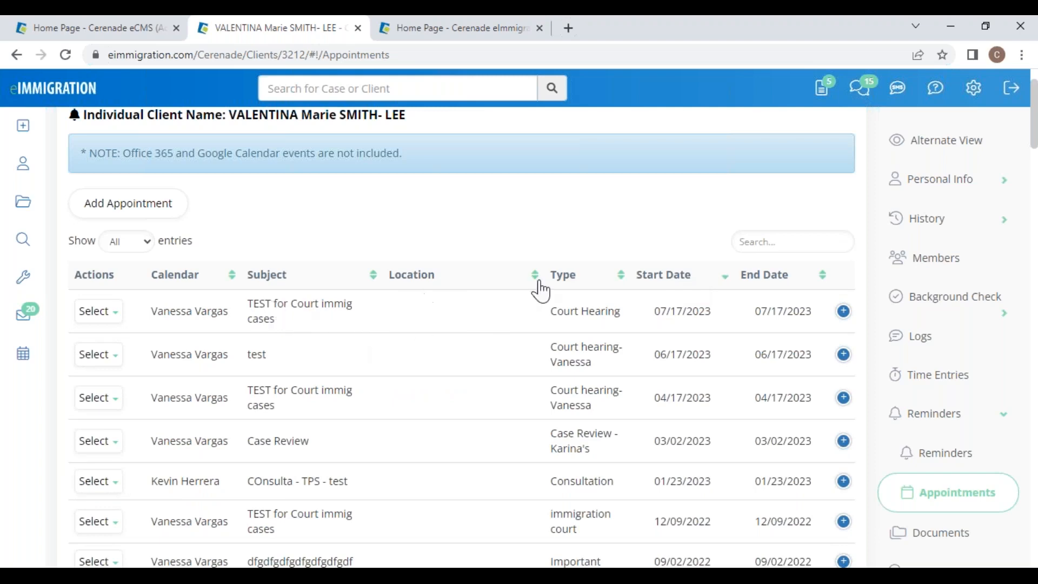
left_click(843, 312)
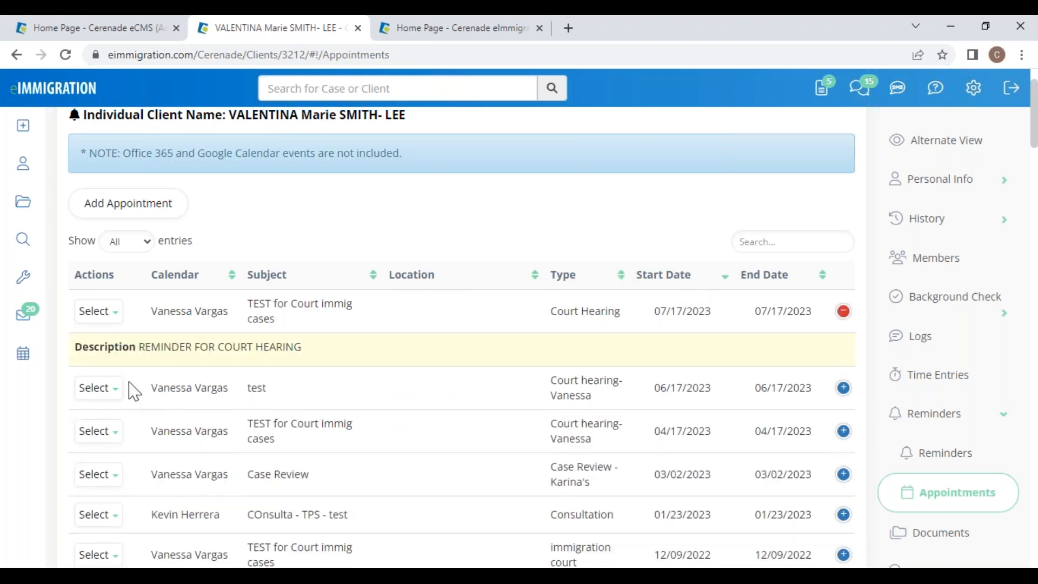
left_click(111, 313)
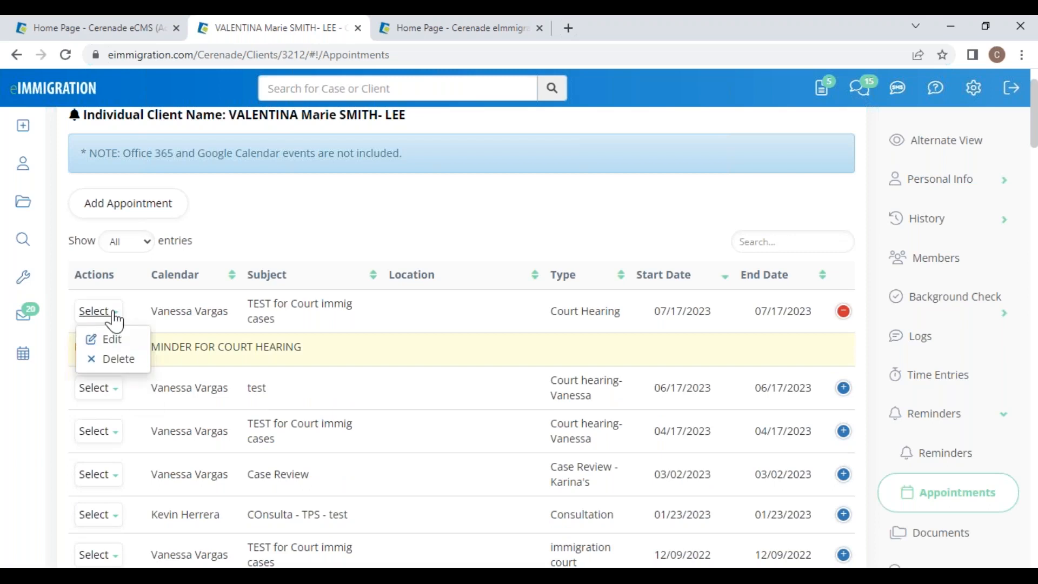
left_click(113, 341)
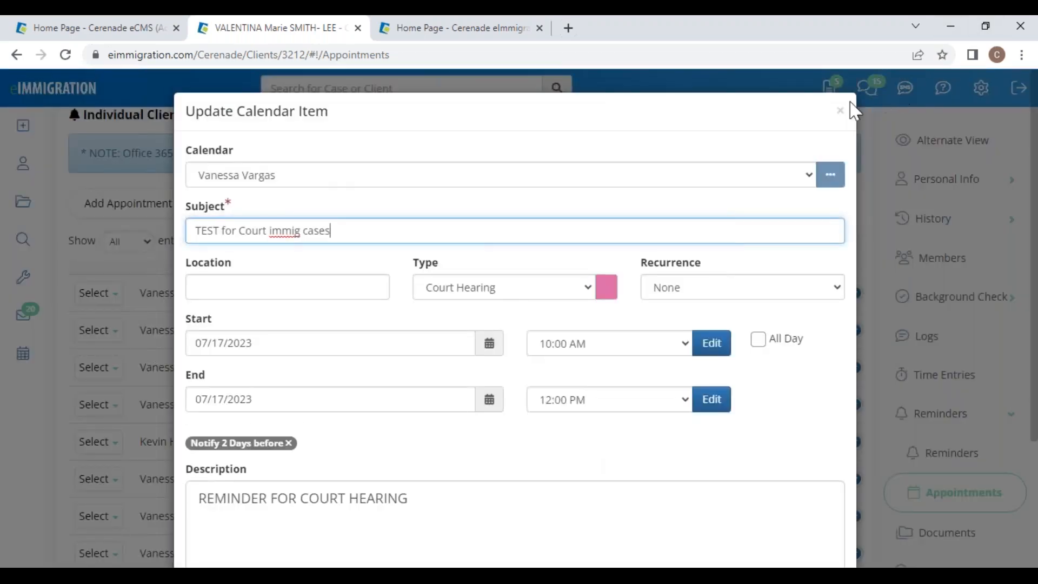
left_click(841, 114)
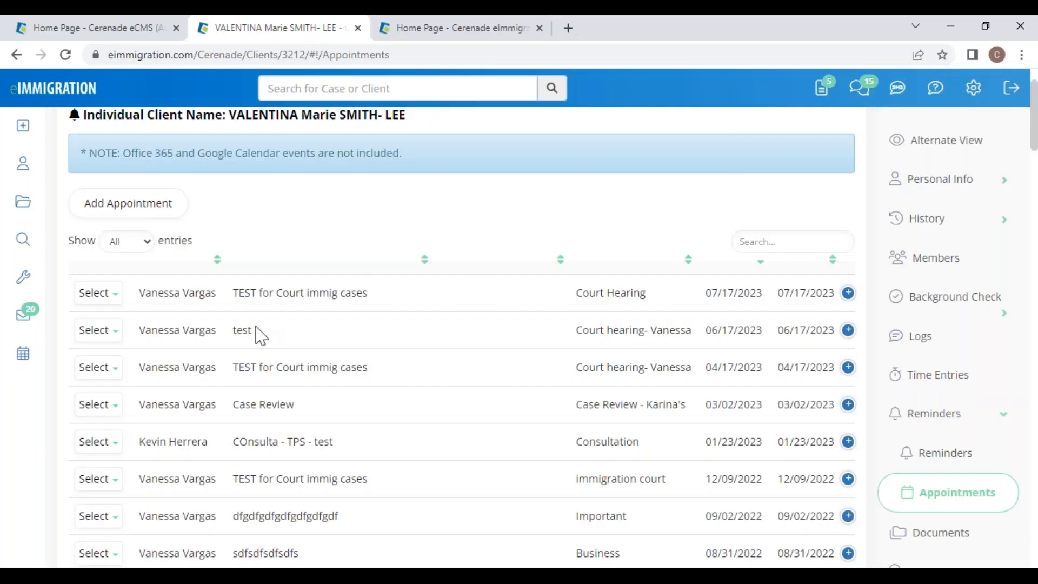
left_click(412, 33)
left_click(28, 202)
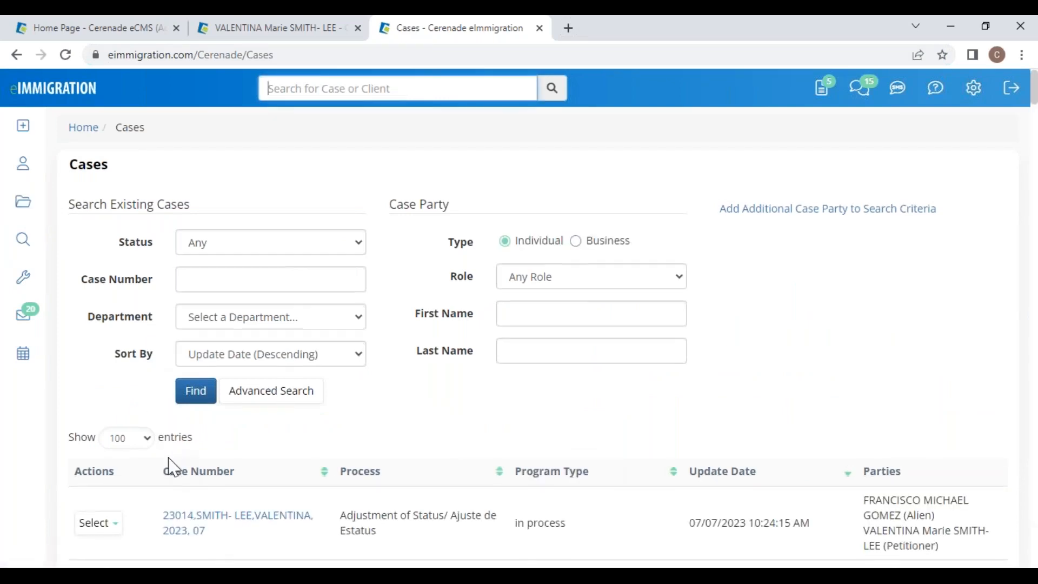
Step: Load and edit the Adjustment of Status case, checking its Forms and then its Documents folder
scroll(167, 466, "down", 3)
left_click(108, 377)
left_click(128, 461)
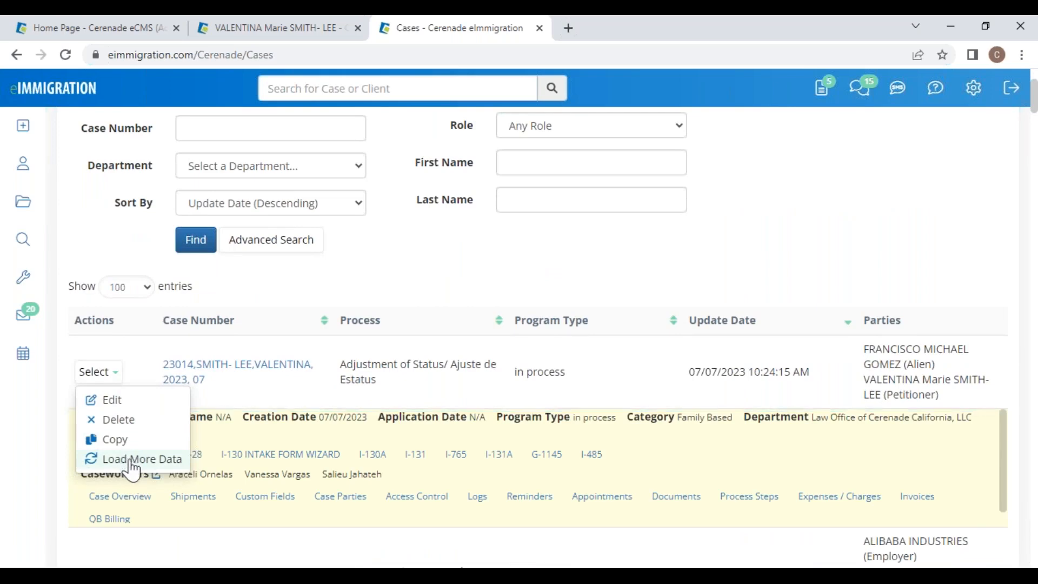
left_click(120, 402)
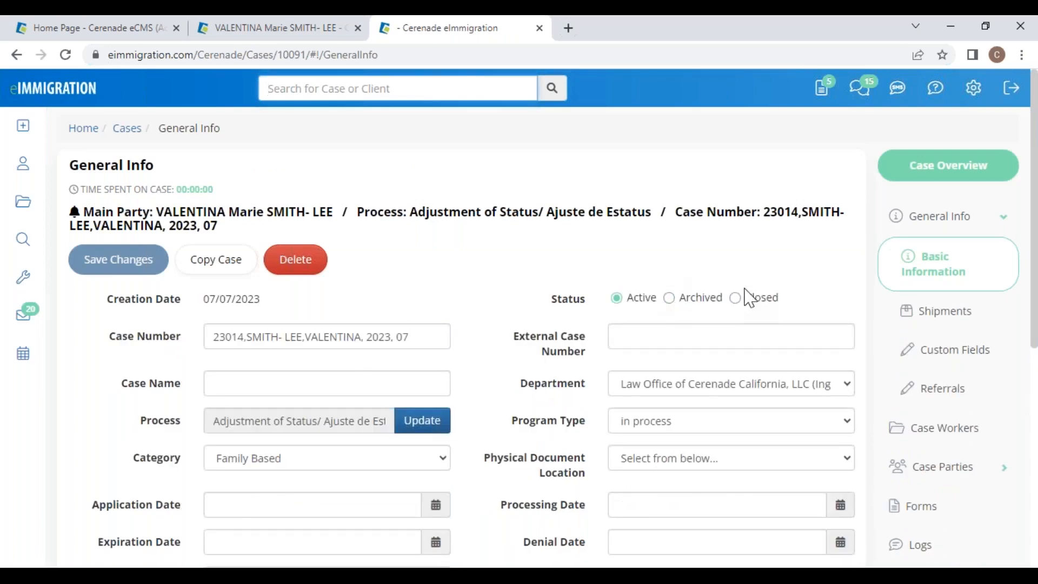
left_click(941, 510)
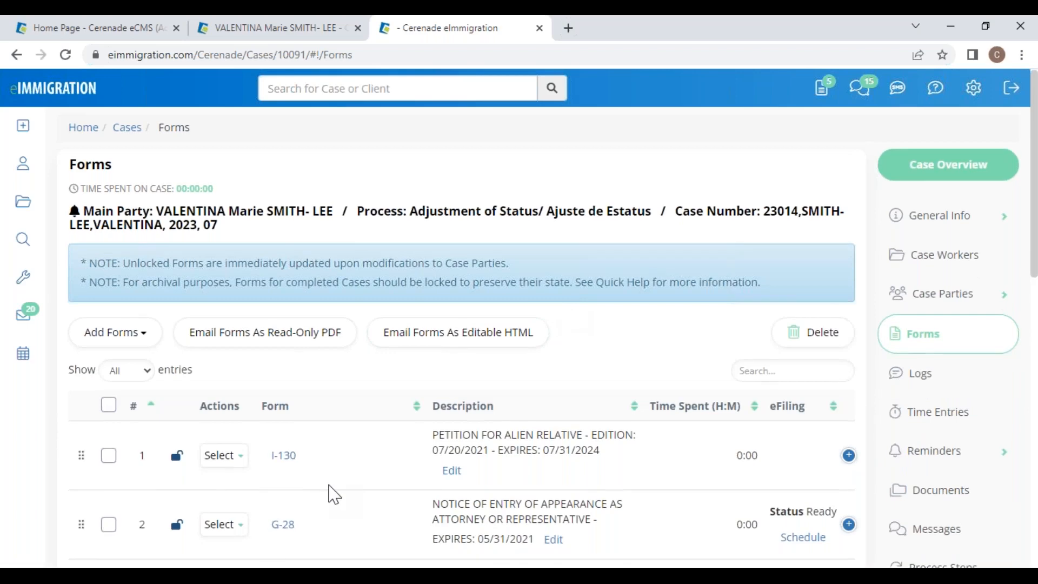
scroll(331, 494, "down", 3)
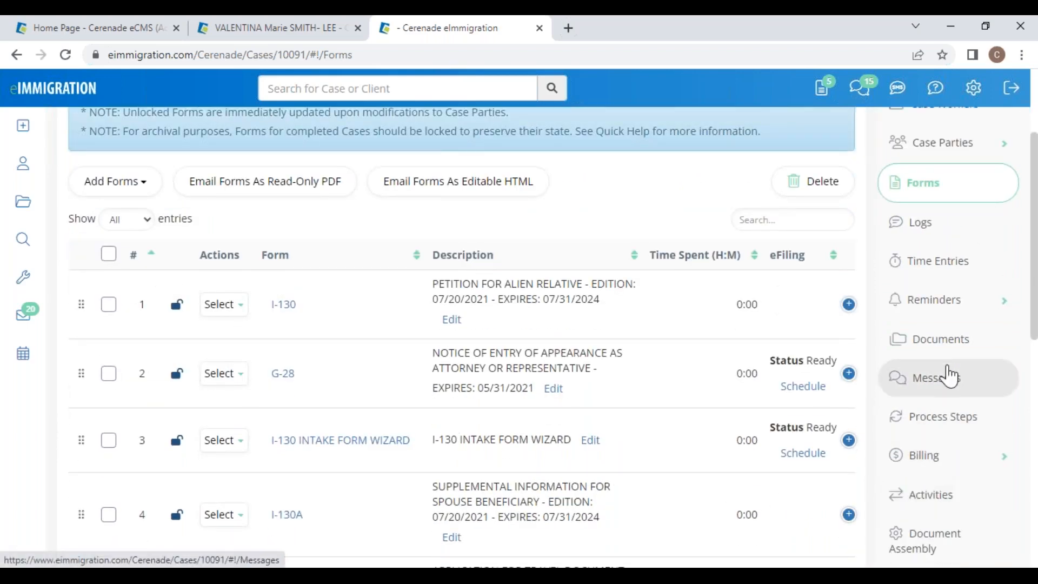
left_click(947, 346)
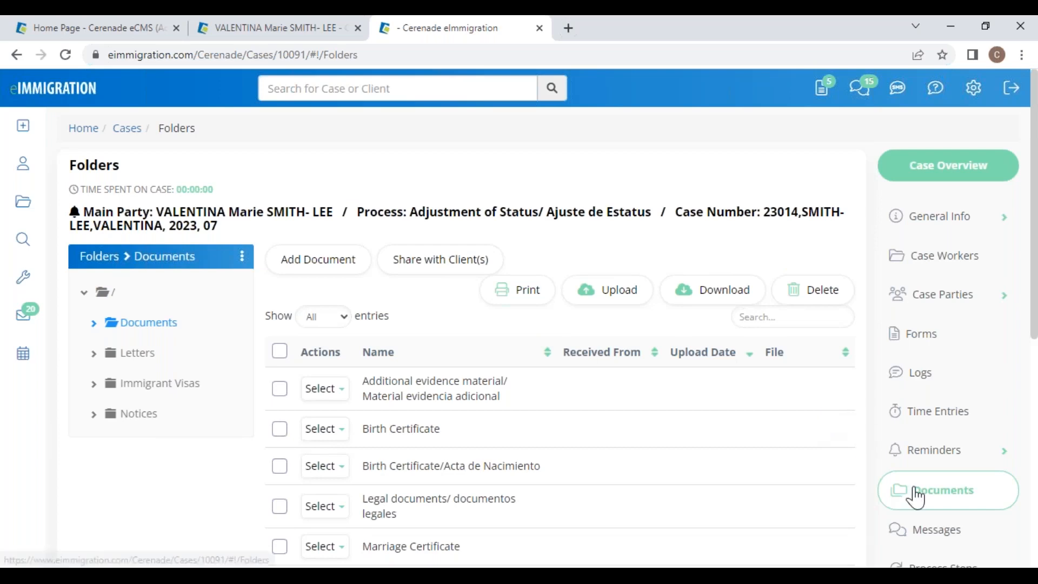
scroll(916, 494, "down", 3)
Step: Edit the first document as 'PASSPORT test' and upload mexican-passport.jpg from this computer
left_click(325, 237)
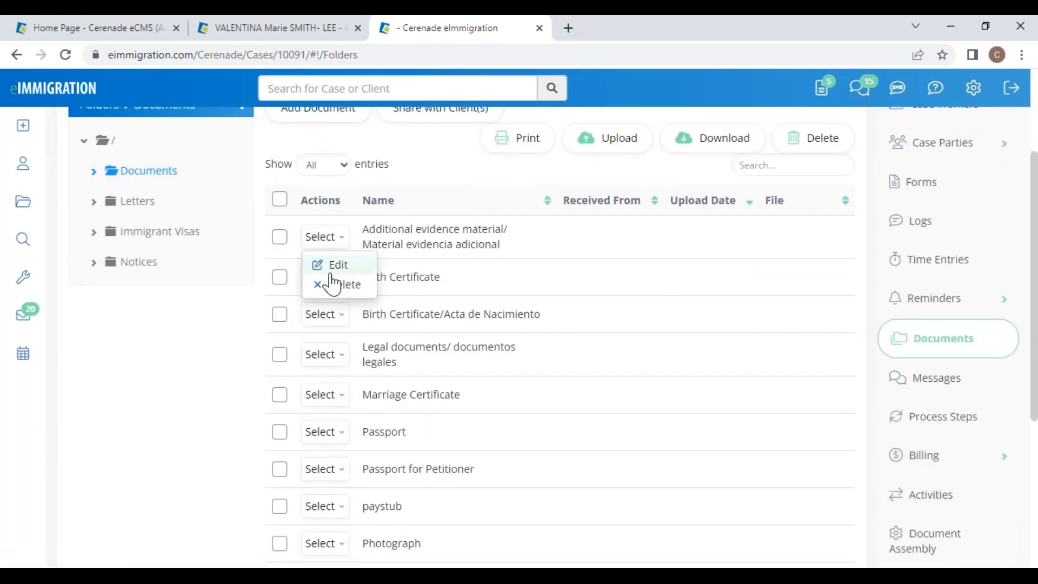
left_click(335, 269)
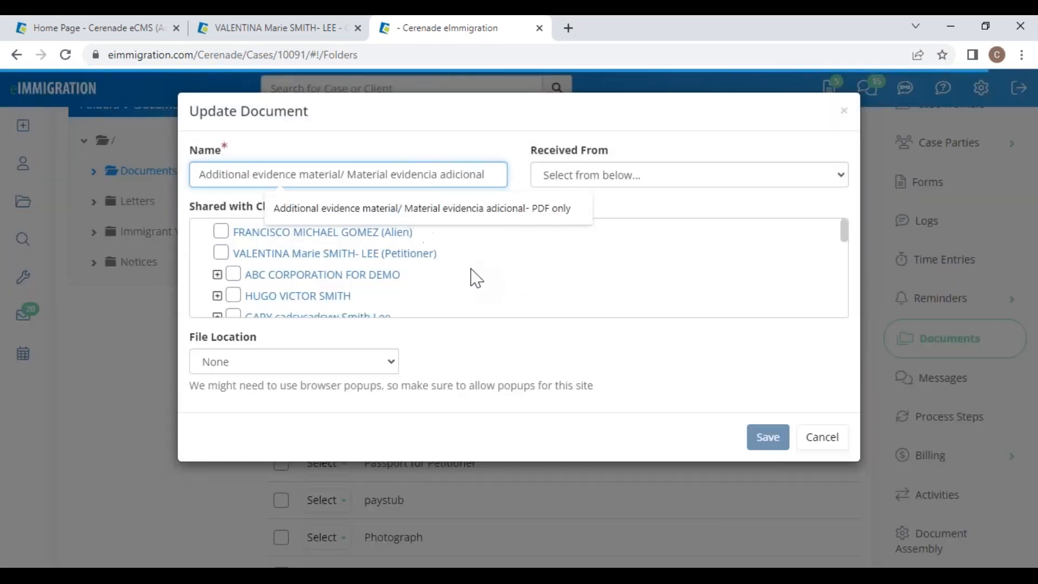
left_click(256, 365)
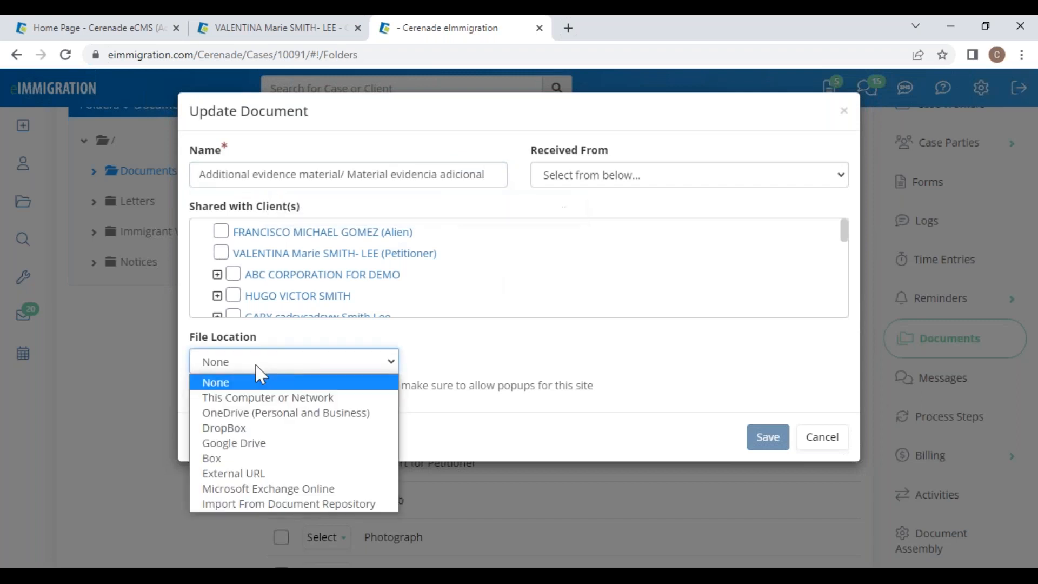
left_click(261, 398)
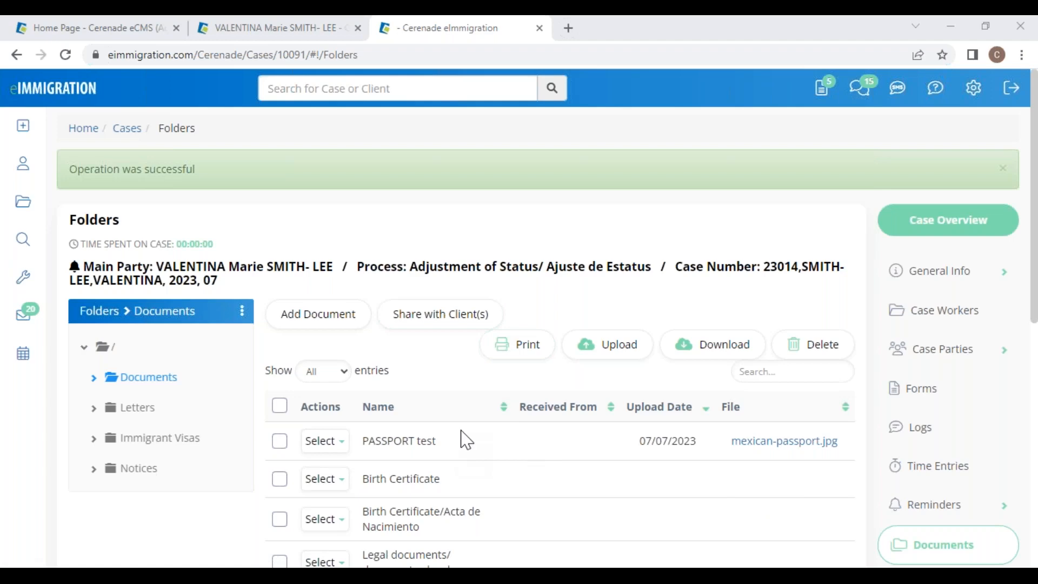
Step: Browse the case's Letters folder and its letter templates
left_click(136, 409)
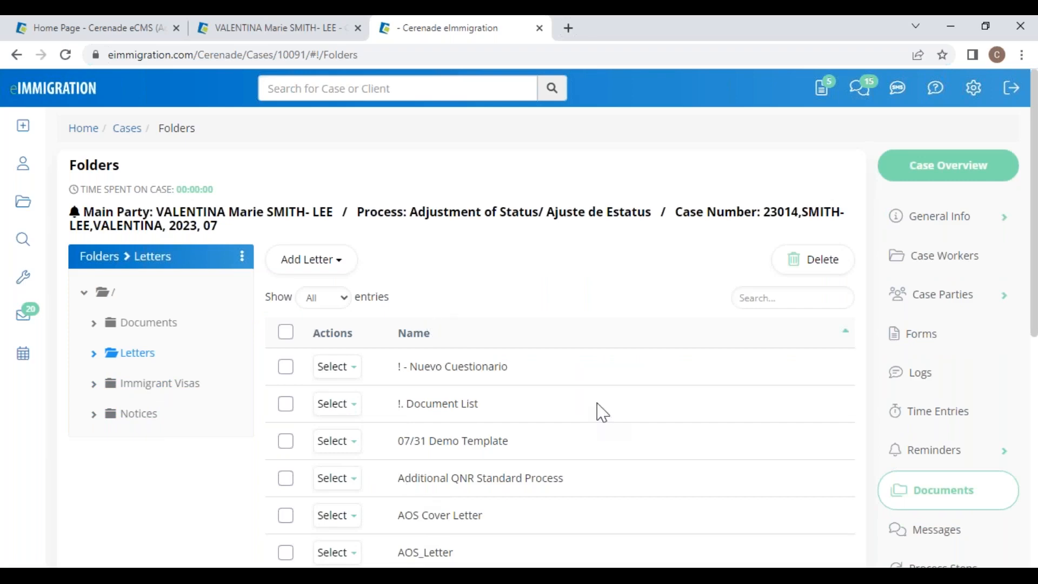
scroll(941, 442, "down", 3)
scroll(943, 445, "down", 2)
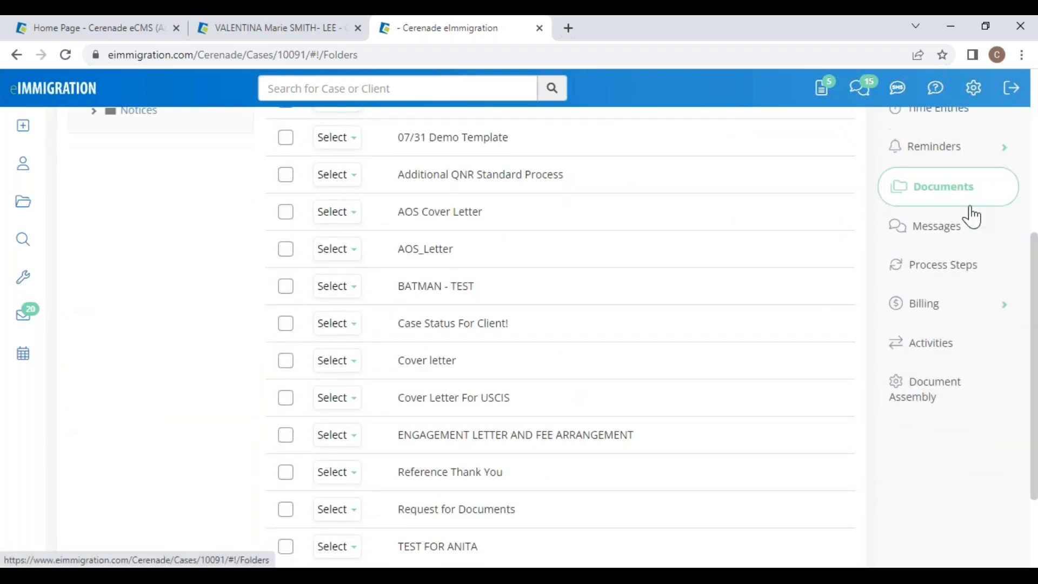
Step: Create a new document assembly for the case named 'AOS'
left_click(934, 401)
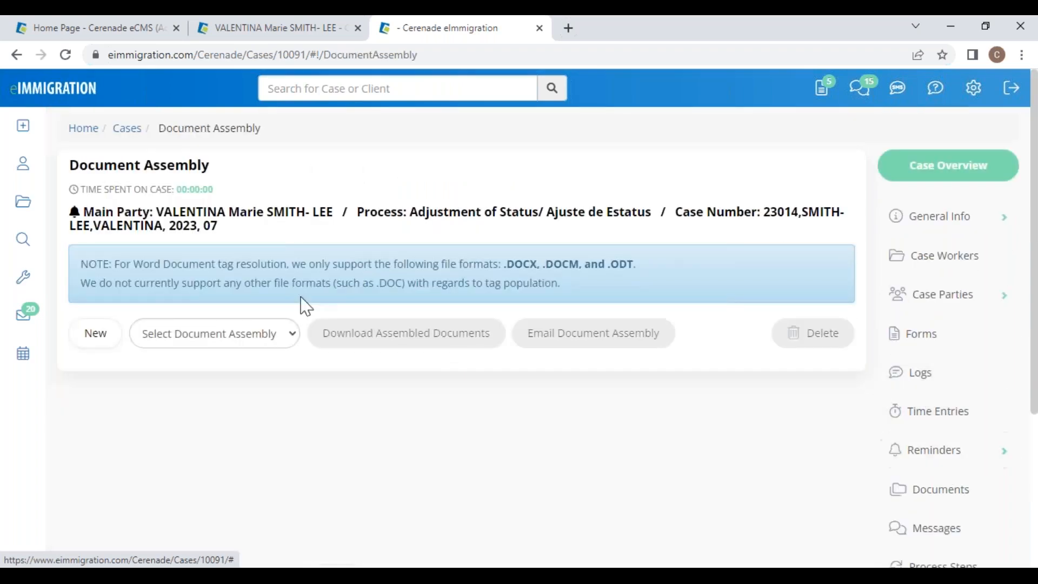
left_click(97, 340)
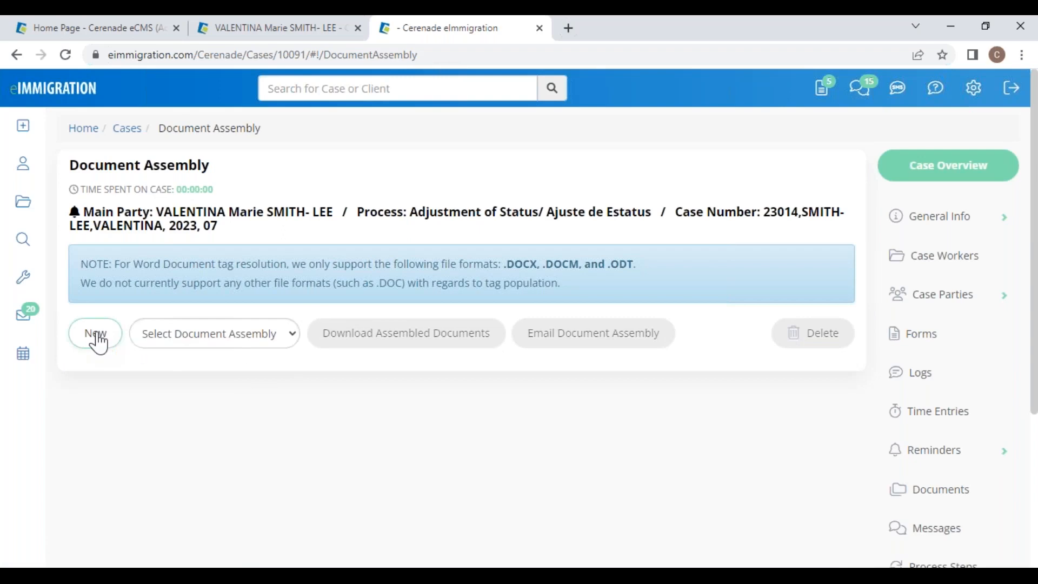
left_click(455, 183)
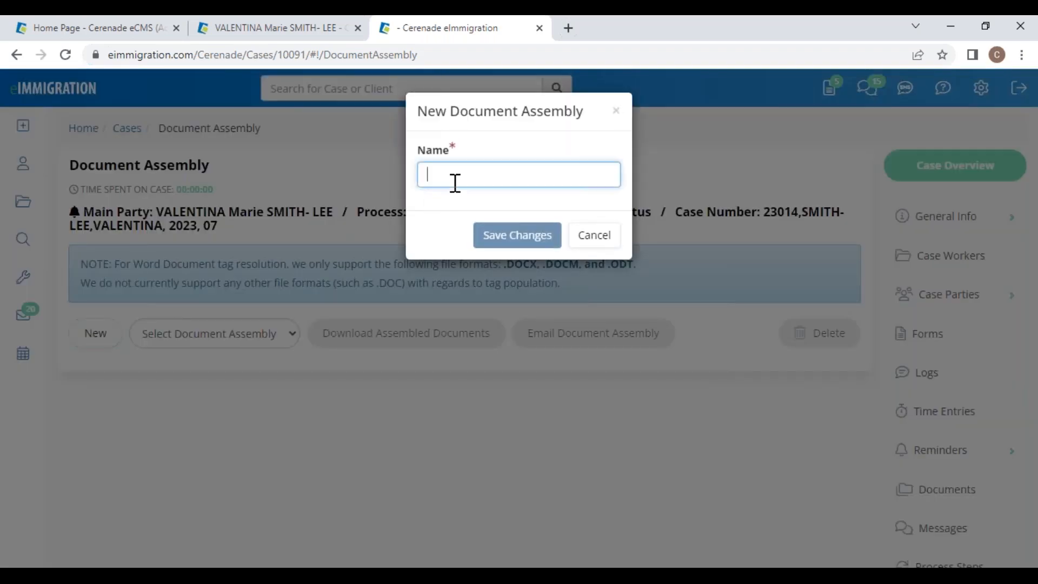
type("AOS VALENTINA")
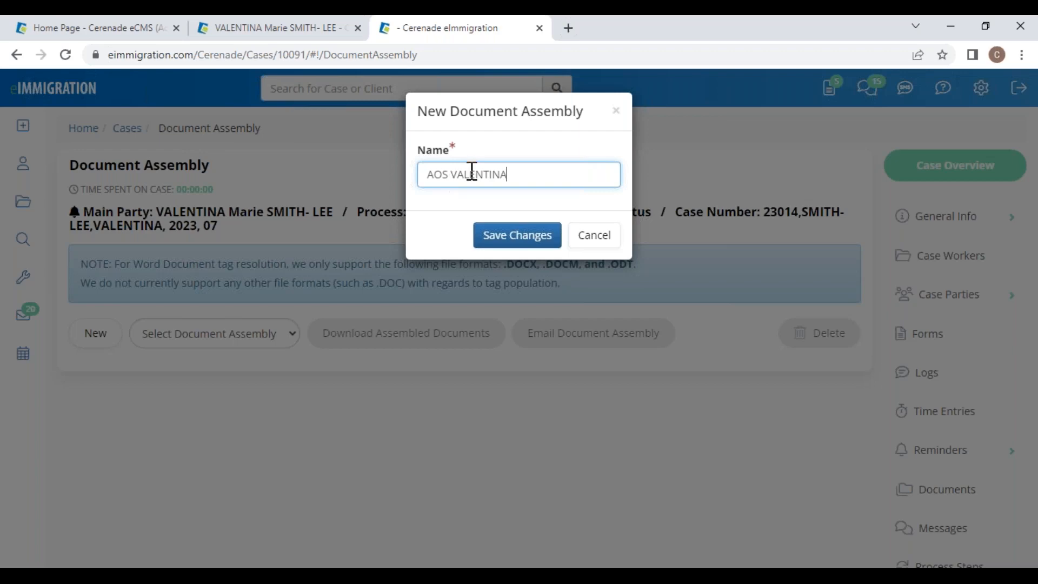
left_click(494, 232)
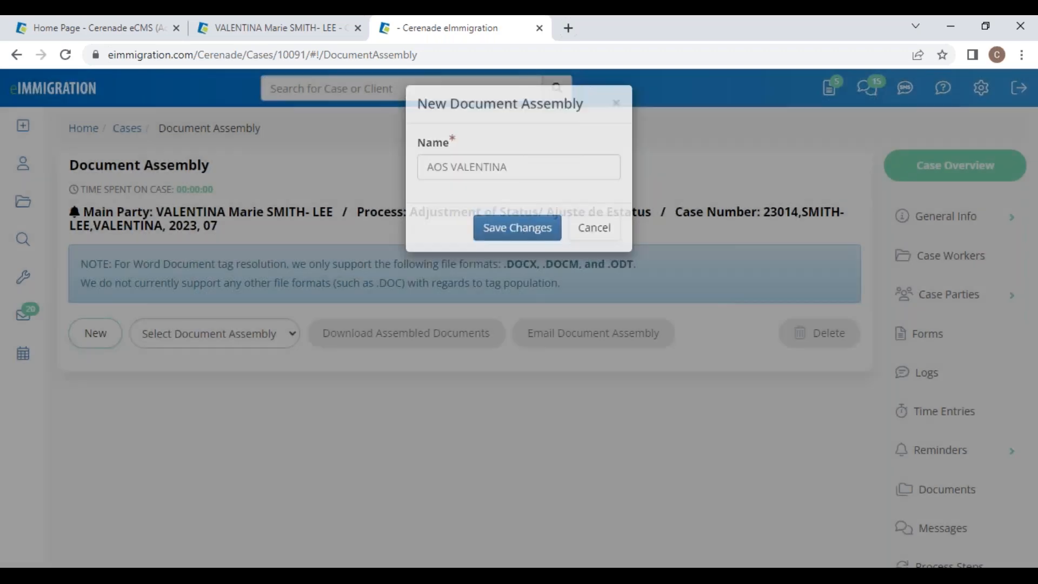
Step: Add all case forms, the PASSPORT test document and all letters to the assembly
scroll(392, 429, "down", 5)
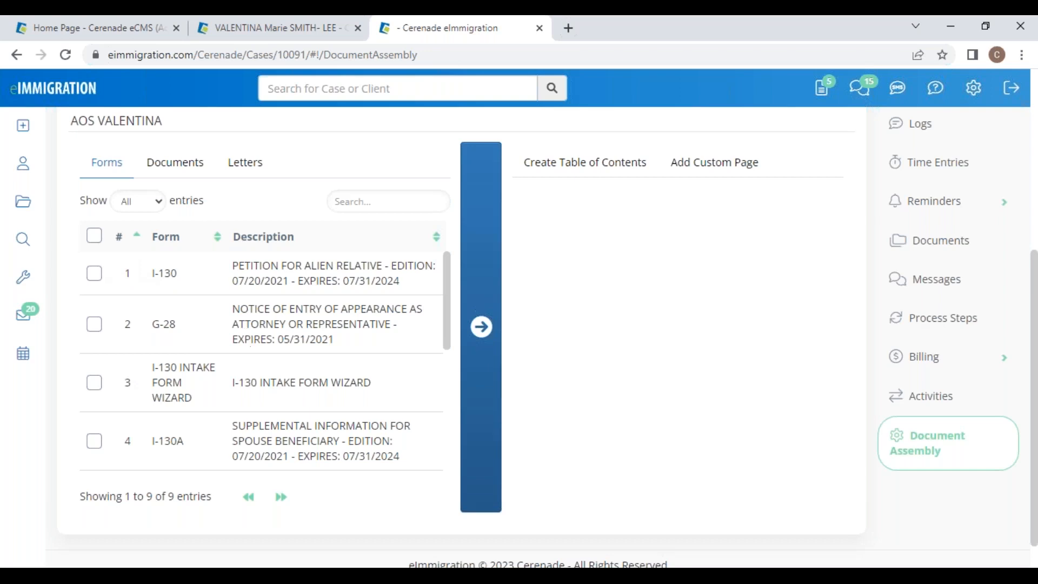
left_click(95, 237)
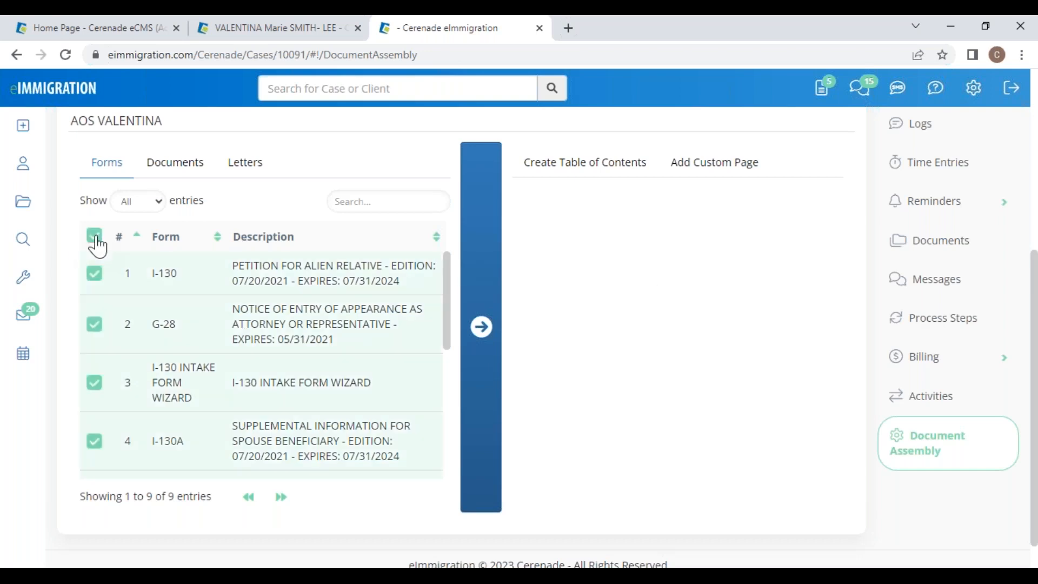
left_click(481, 324)
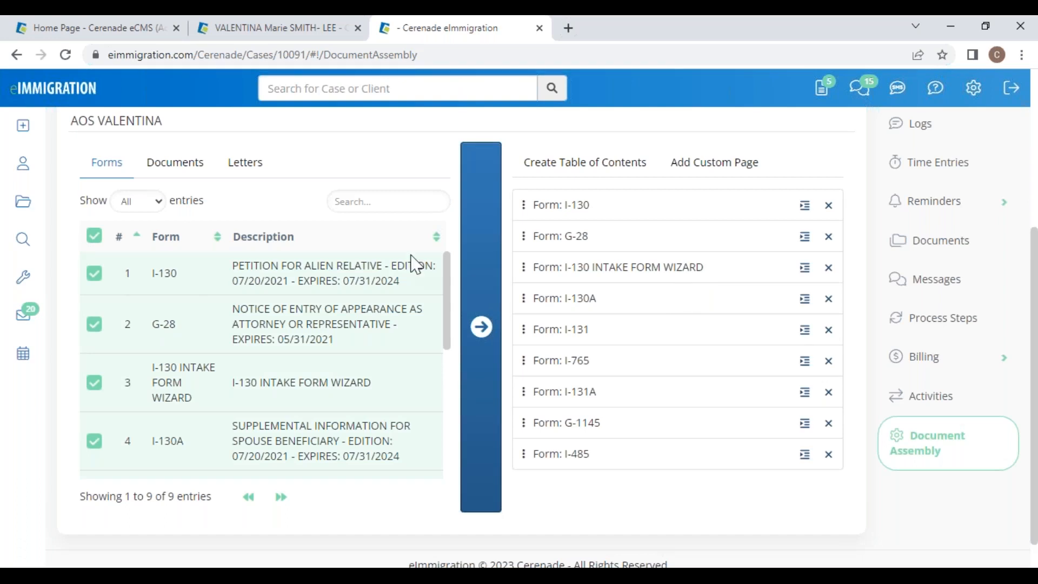
left_click(179, 164)
left_click(95, 272)
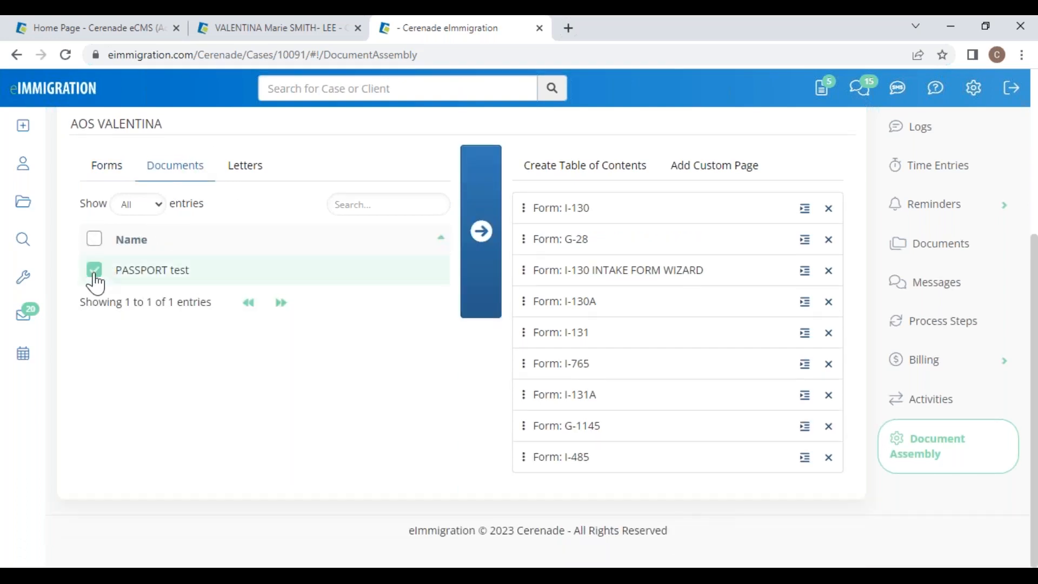
left_click(480, 230)
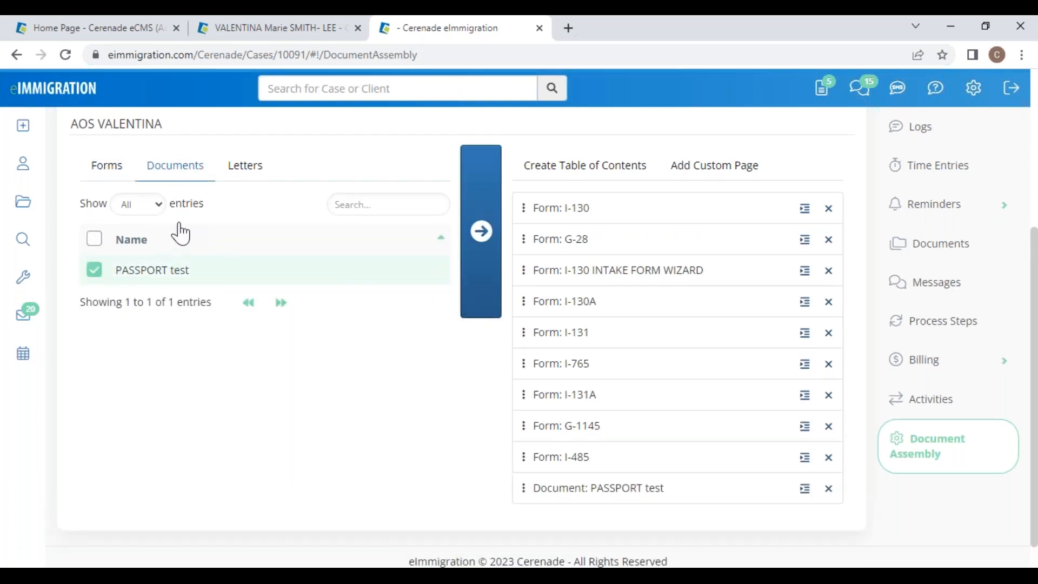
left_click(239, 172)
left_click(94, 240)
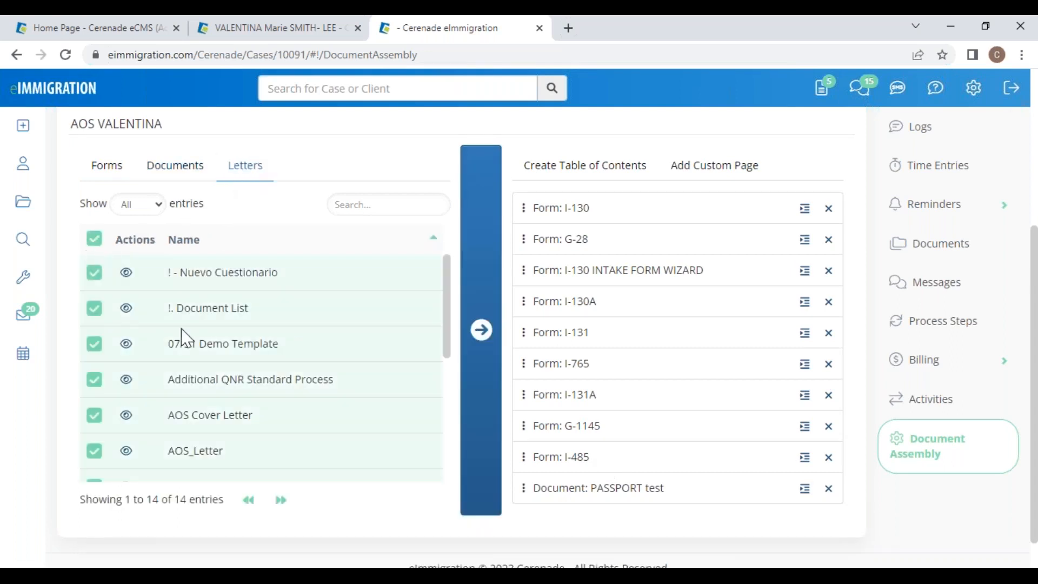
left_click(481, 330)
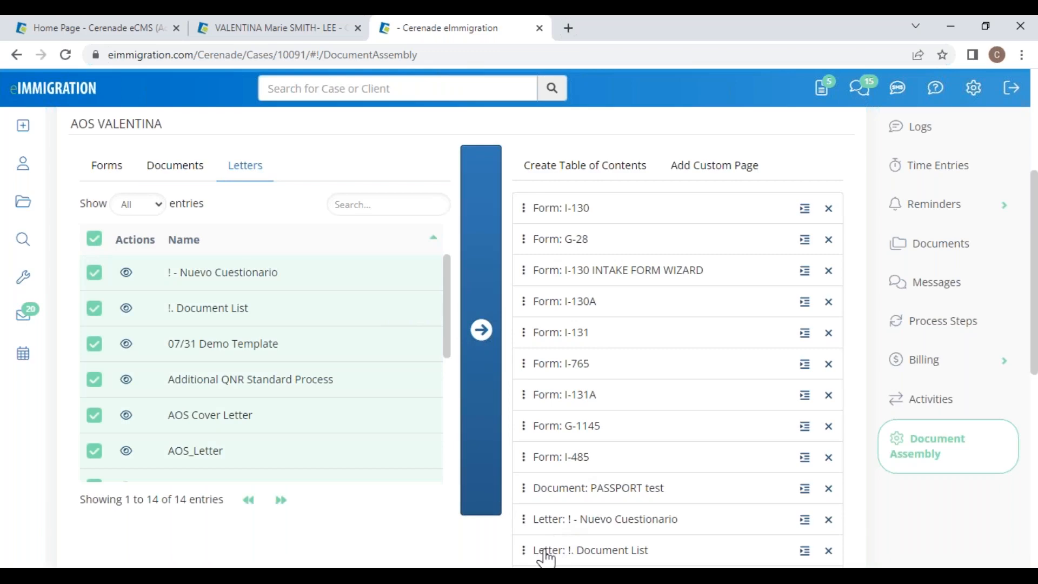
Step: Drag the added letters up the Document Assembly list into their positions among the forms
left_click_drag(544, 557, 541, 357)
left_click_drag(539, 560, 540, 235)
scroll(538, 541, "down", 3)
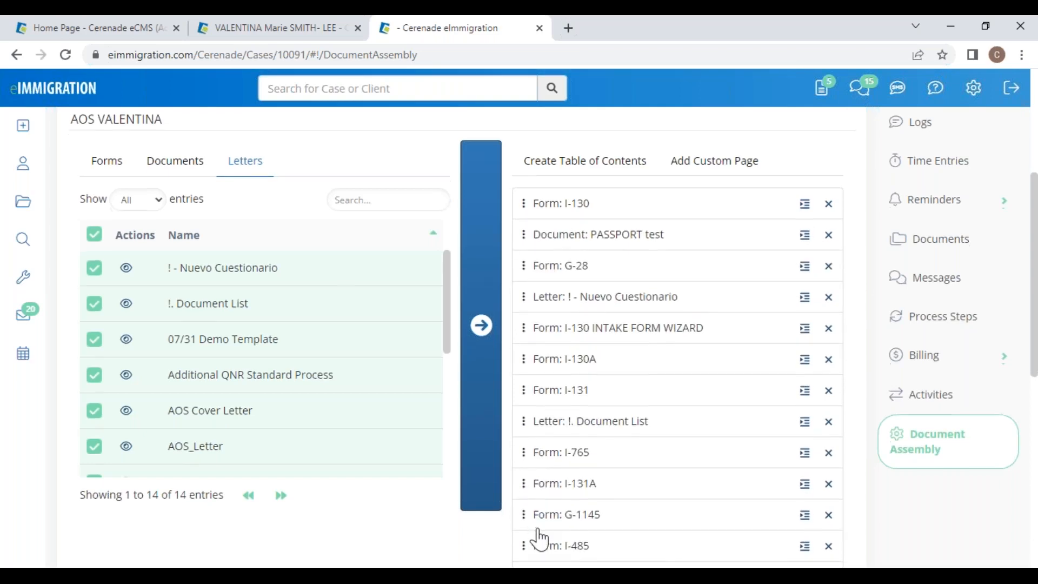
left_click_drag(537, 531, 541, 211)
left_click_drag(537, 560, 549, 271)
scroll(573, 425, "up", 2)
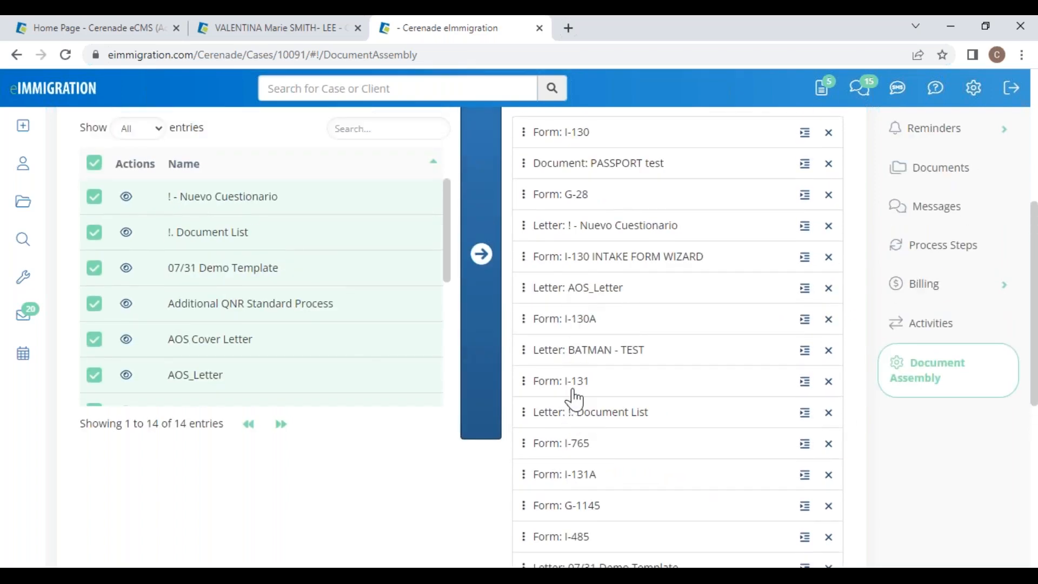
scroll(574, 394, "up", 6)
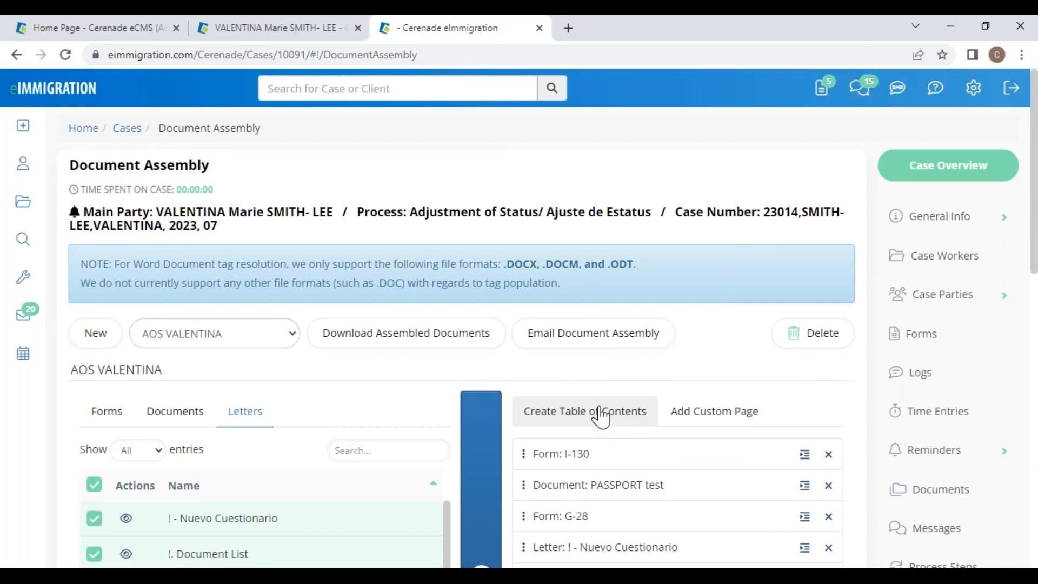
Step: Generate a Table of Contents for the AOS assembly, review its entries, and save it
left_click(599, 415)
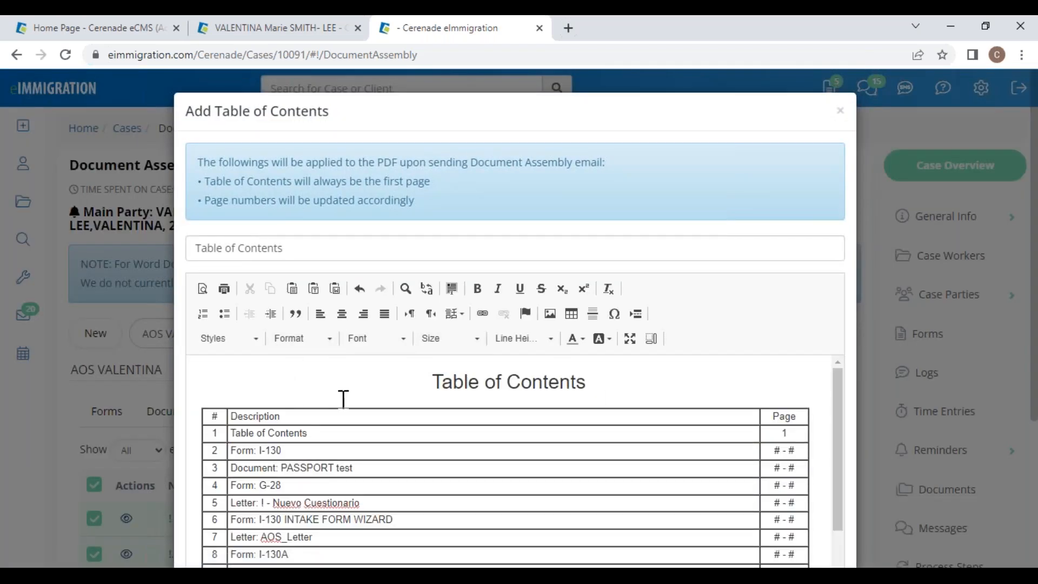
scroll(764, 459, "down", 5)
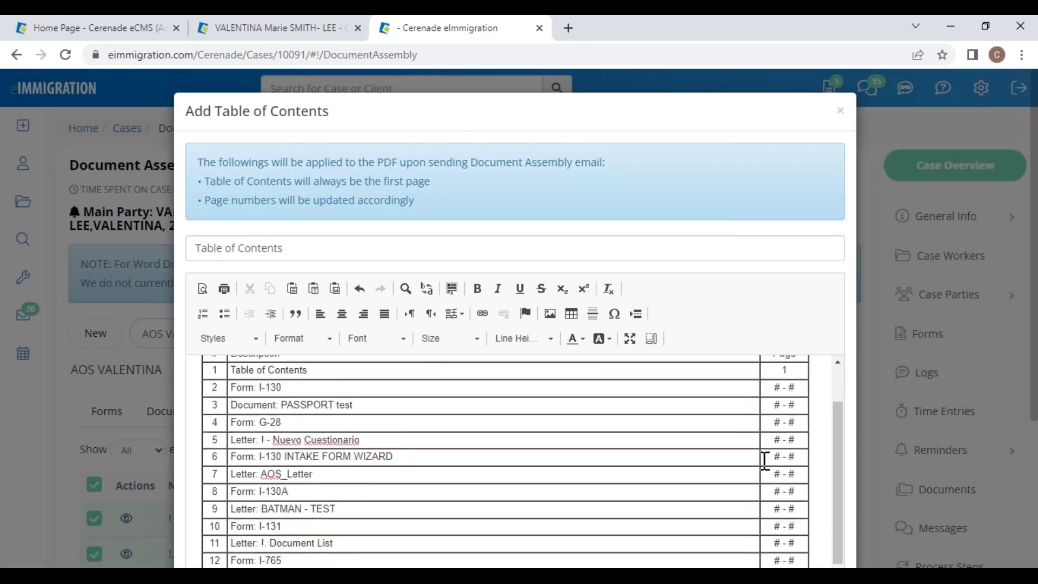
scroll(701, 488, "down", 2)
left_click(383, 400)
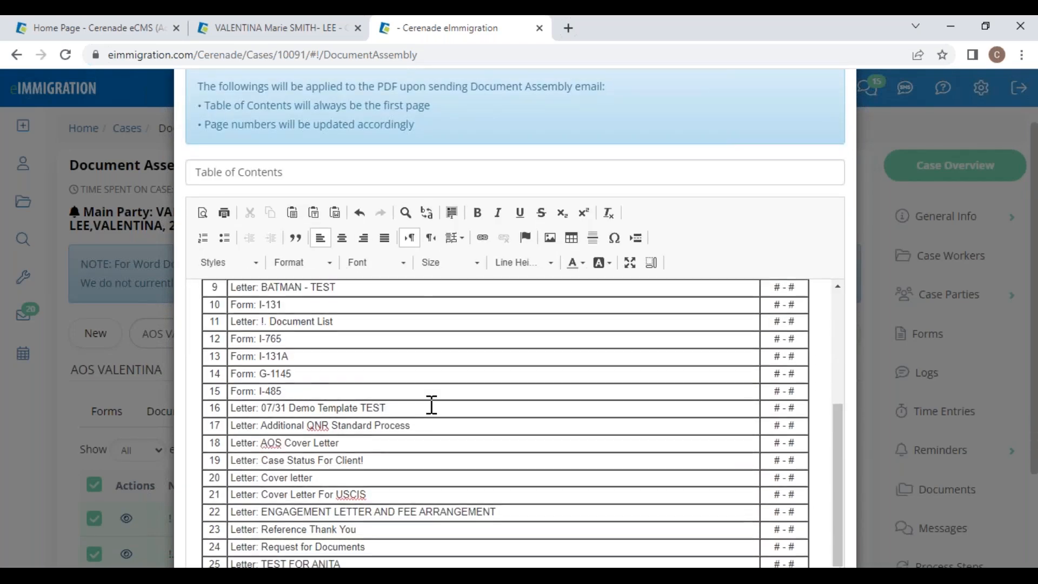
scroll(664, 391, "up", 5)
scroll(746, 432, "down", 6)
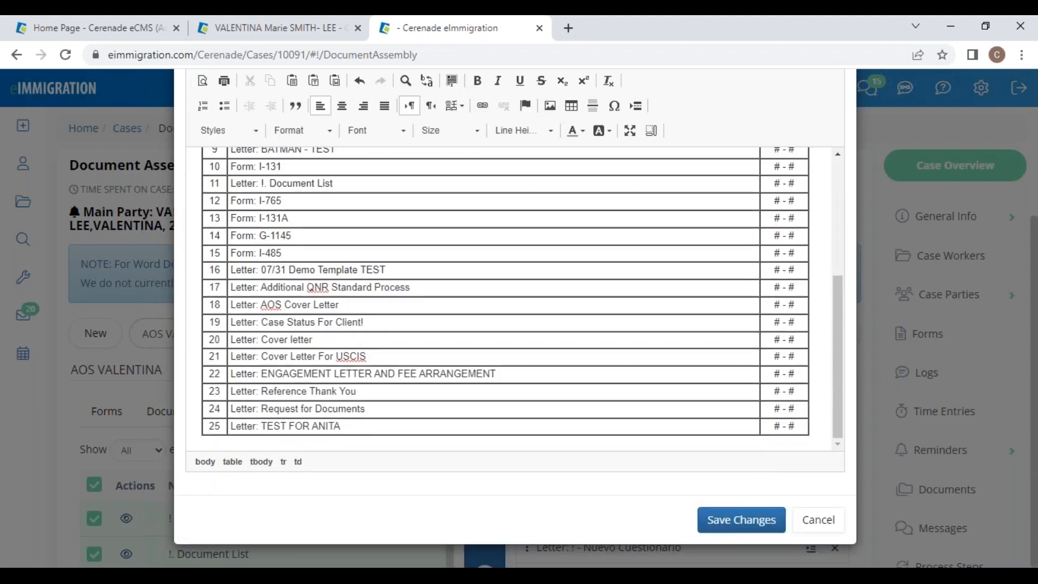
left_click(746, 522)
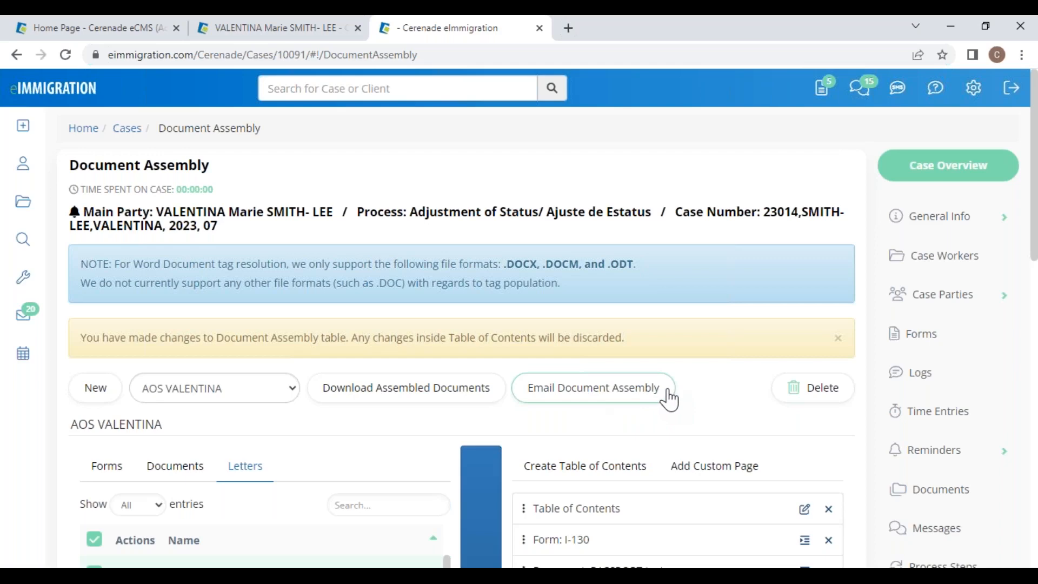
Step: Request the assembled documents download and view it Processing on the Job Requests page
left_click(416, 401)
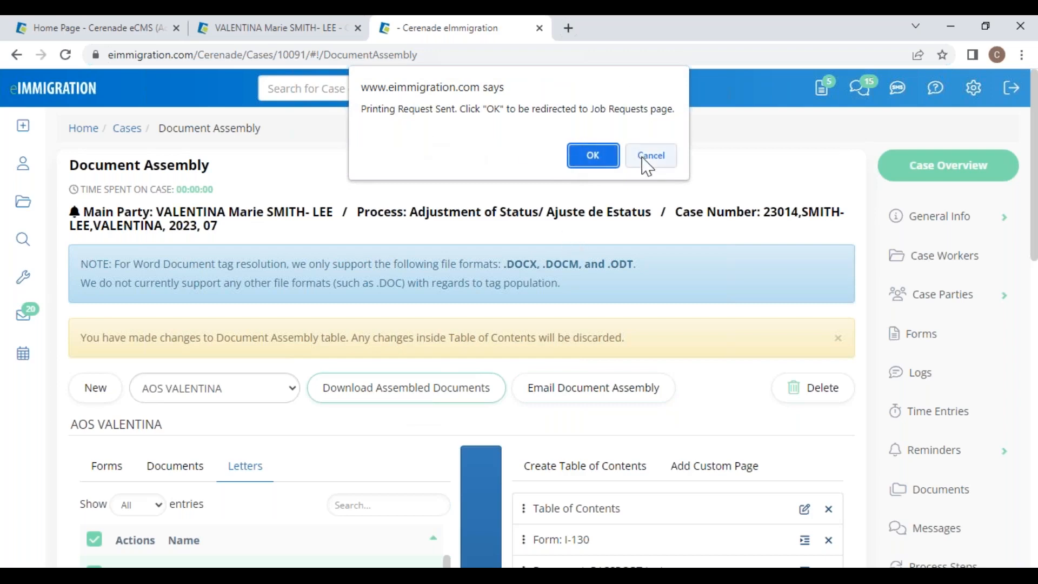
left_click_drag(582, 106, 672, 92)
left_click(601, 157)
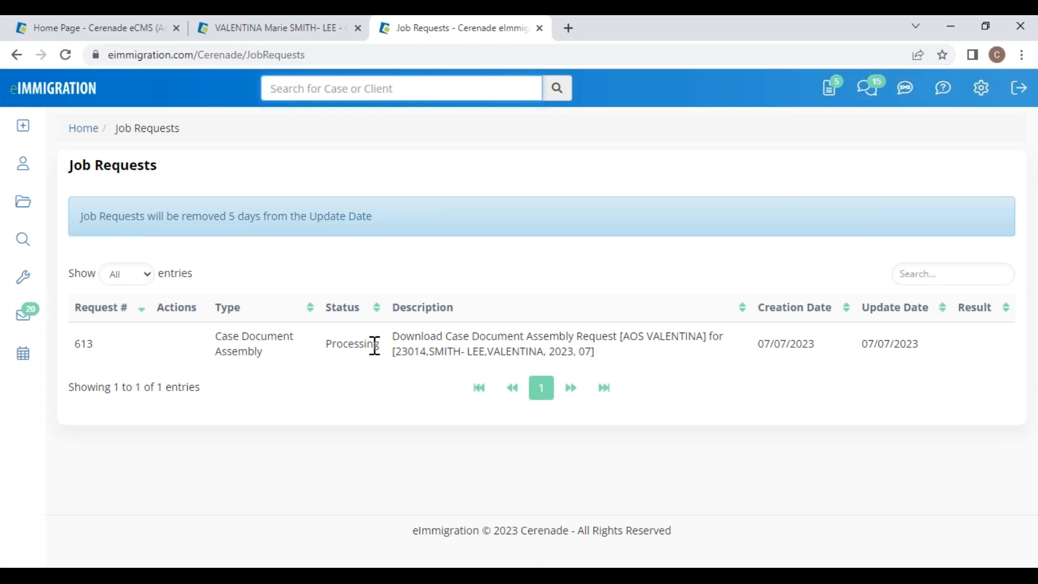
left_click_drag(68, 165, 175, 192)
left_click(285, 481)
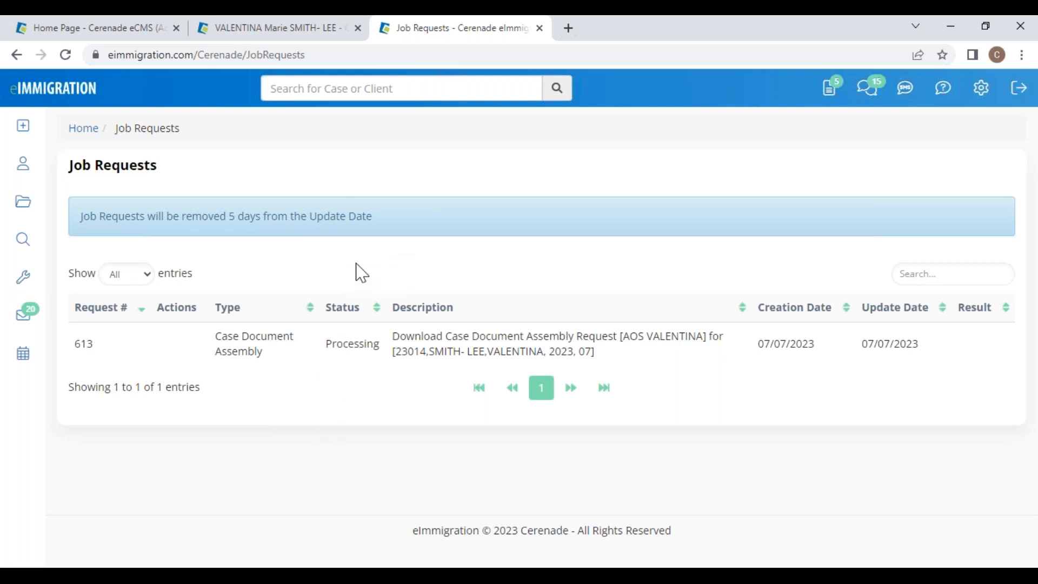
Step: Glance at the client's record in the other tab, then return to the Job Requests page
left_click(275, 33)
scroll(919, 506, "down", 5)
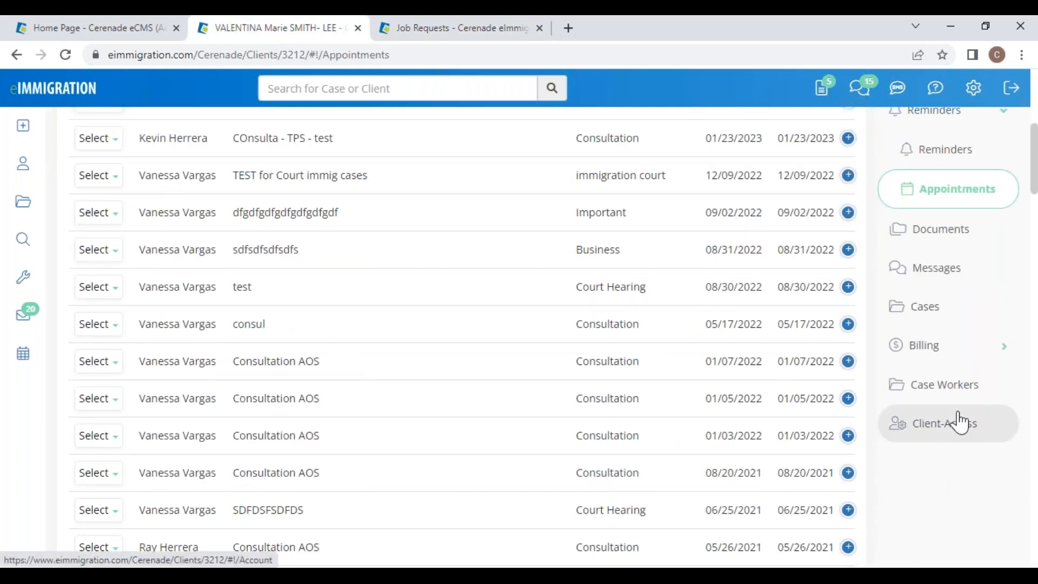
left_click(501, 29)
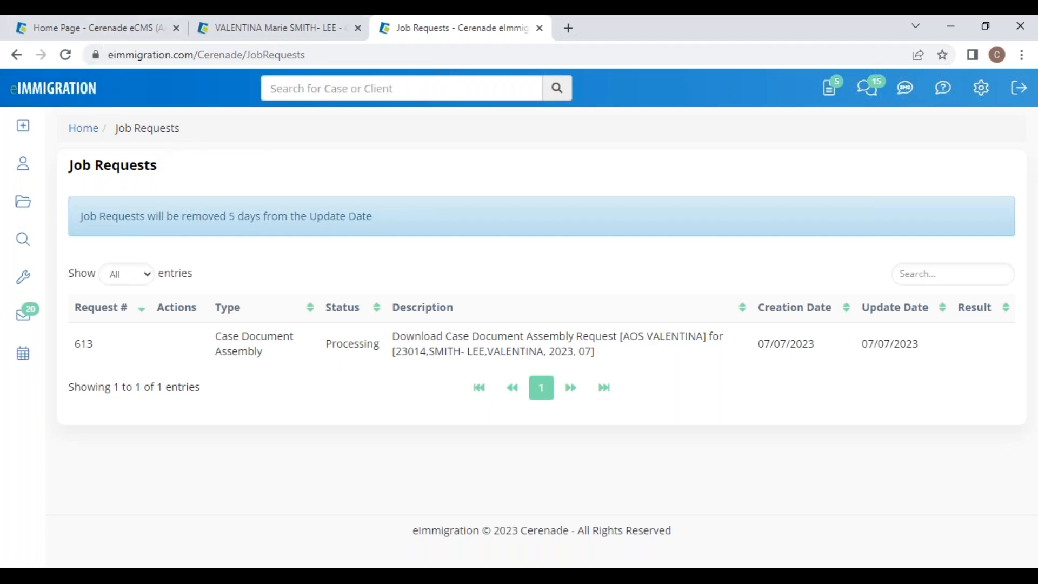
Step: Start the PowerPoint slide show and advance to the next slide
mouse_move(503, 576)
left_click(536, 530)
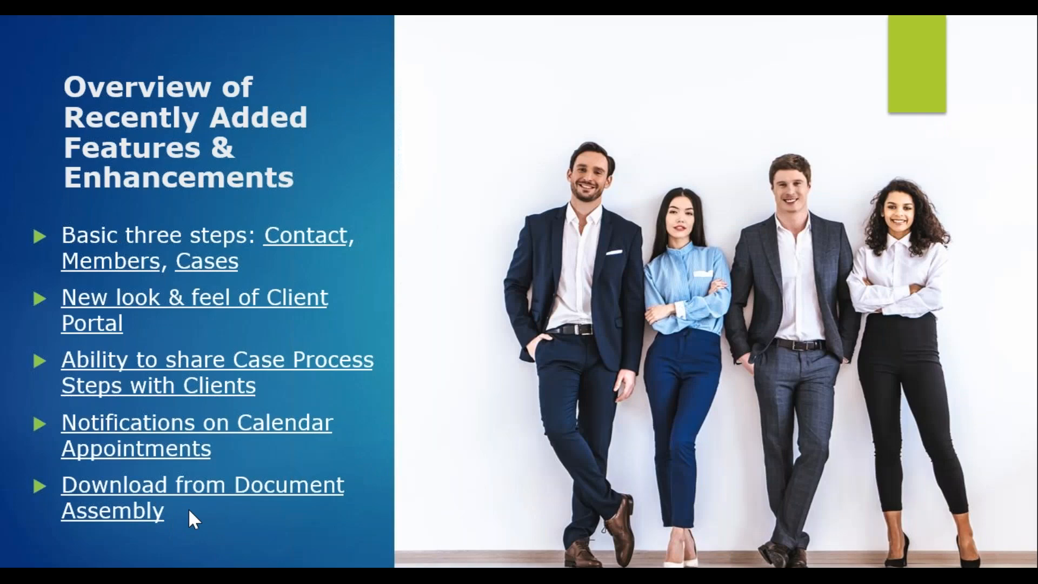
left_click(63, 524)
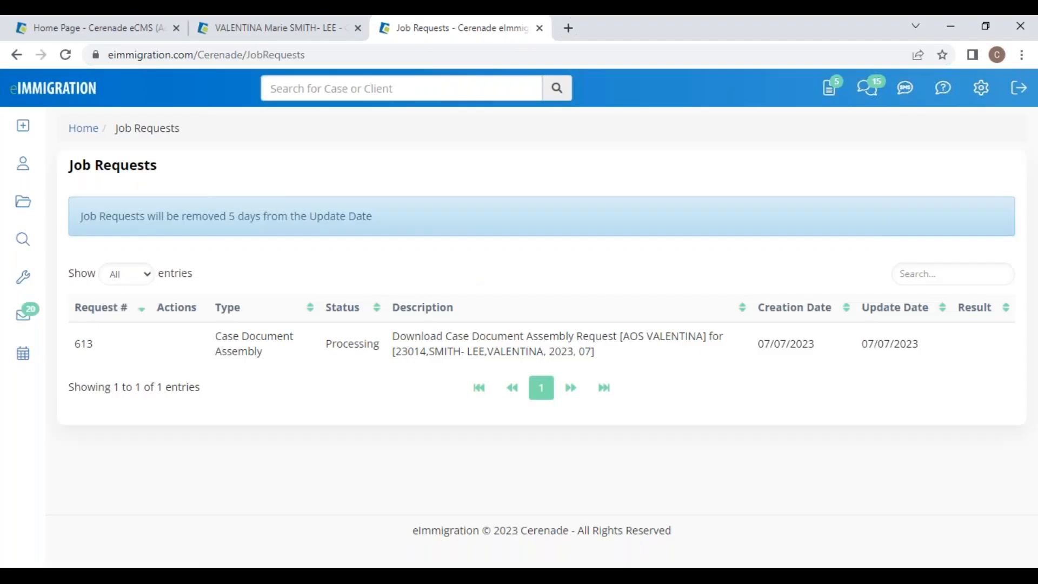
Step: Open the Adjustment of Status case and show its Documents > Notices folder
left_click(24, 203)
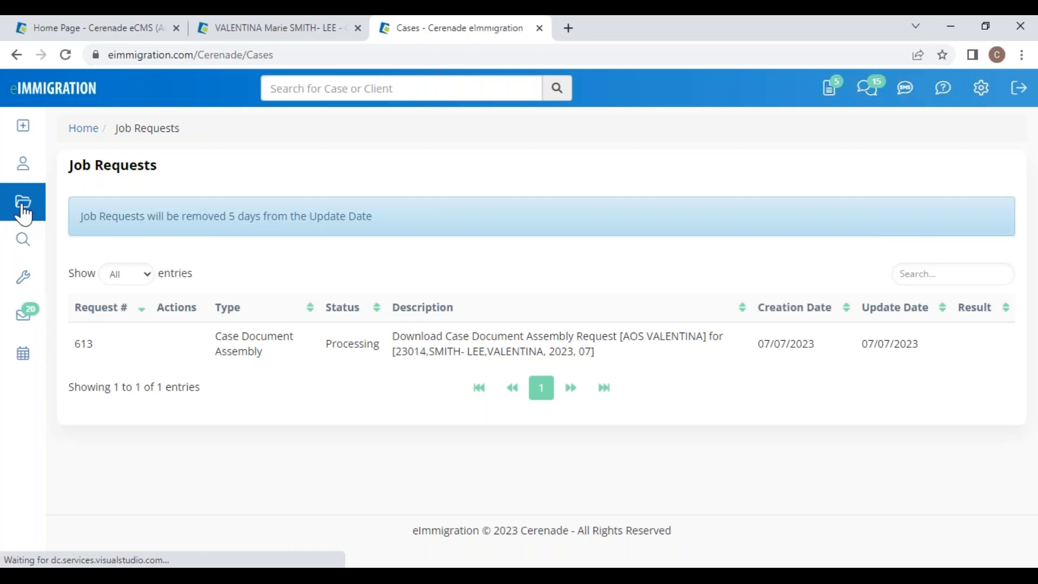
scroll(214, 430, "down", 1)
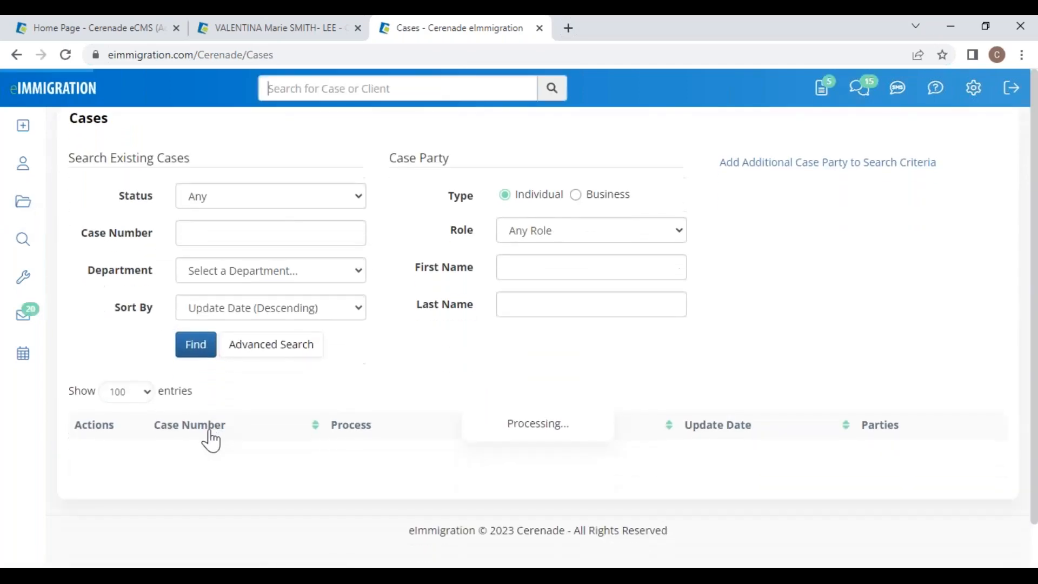
left_click(200, 480)
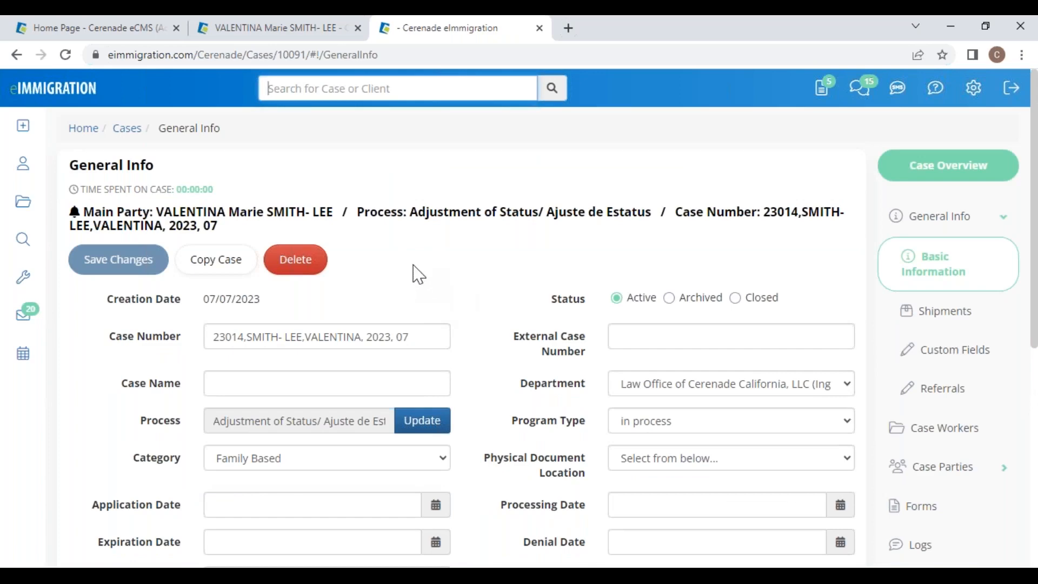
scroll(976, 415, "down", 3)
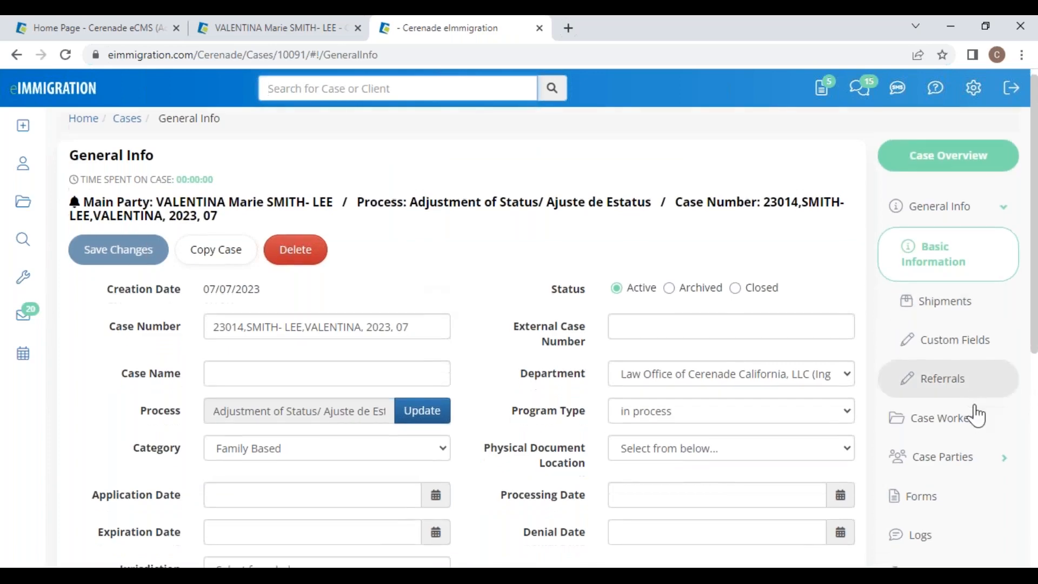
left_click(950, 522)
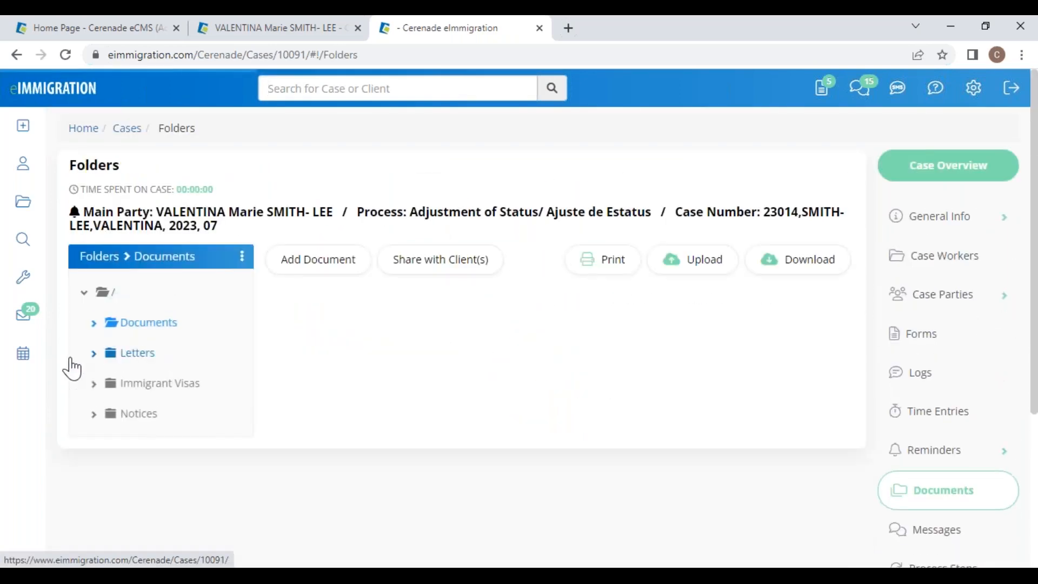
left_click(141, 420)
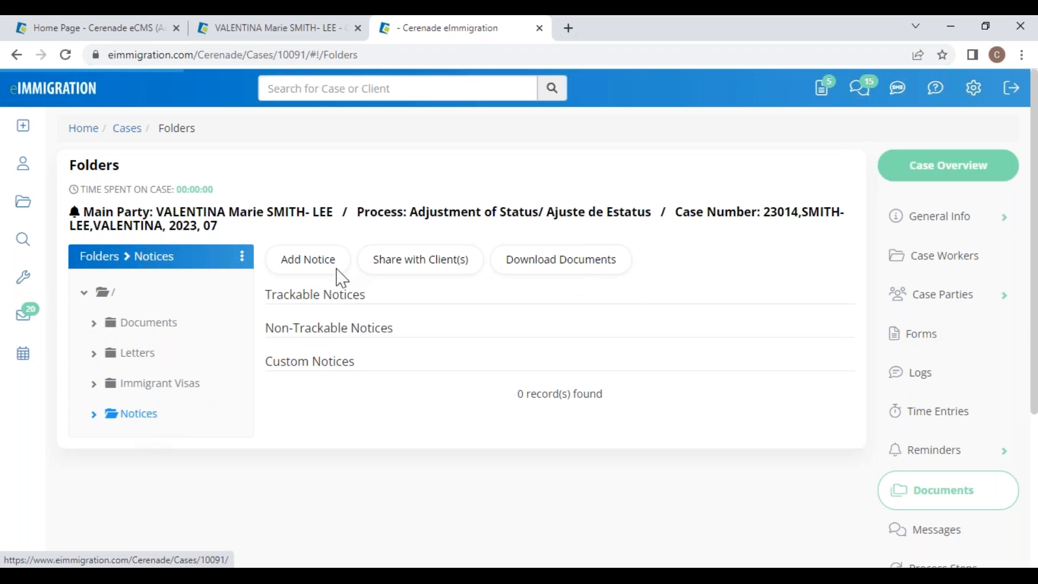
Step: Add a notice with a test receipt number, filed 07/06/2023 at California Service Center, I-130, permanent resident classification
left_click(318, 262)
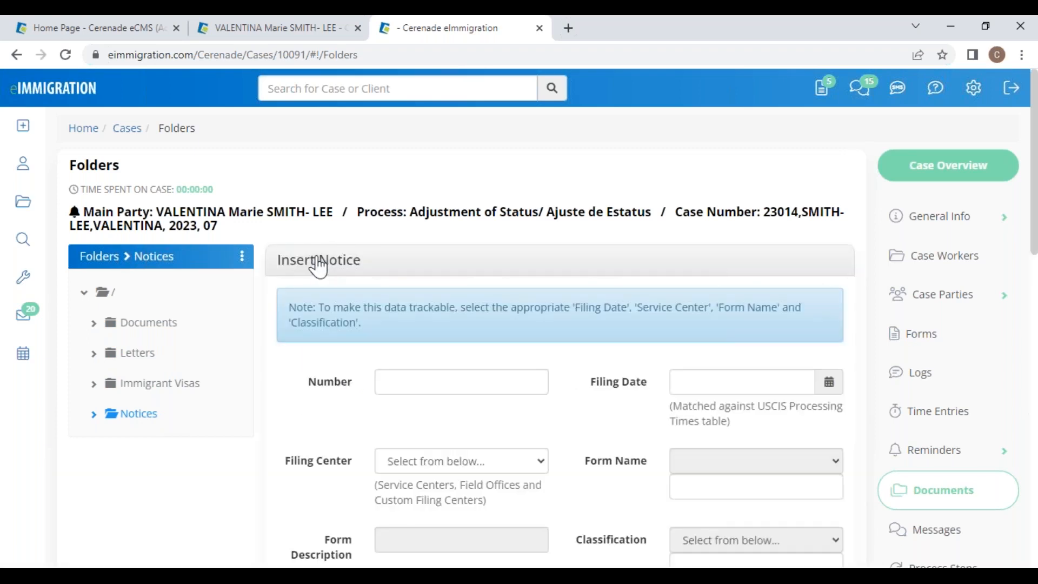
left_click(400, 377)
type("488")
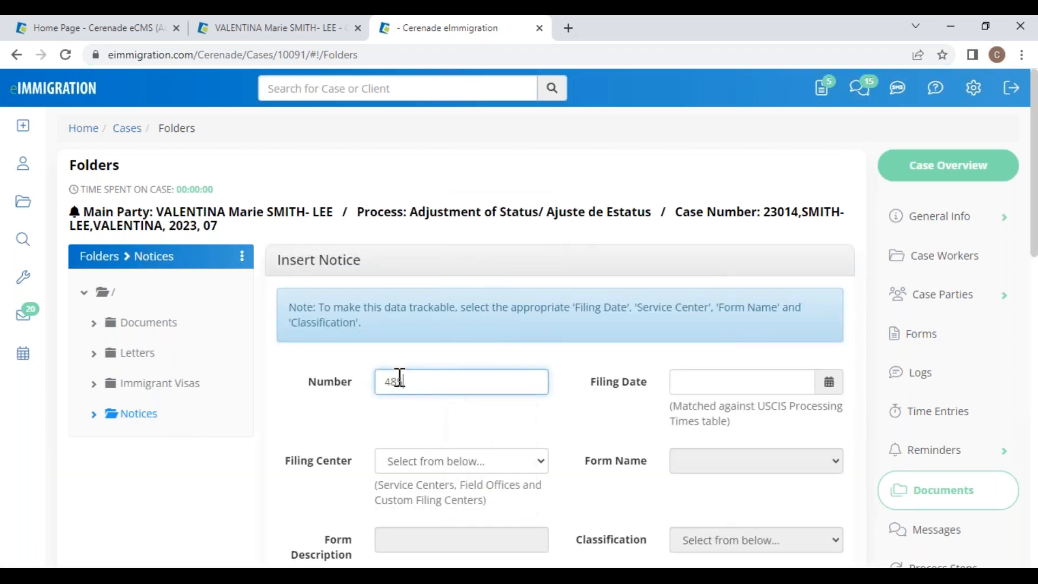
type("test")
left_click(719, 381)
left_click(776, 215)
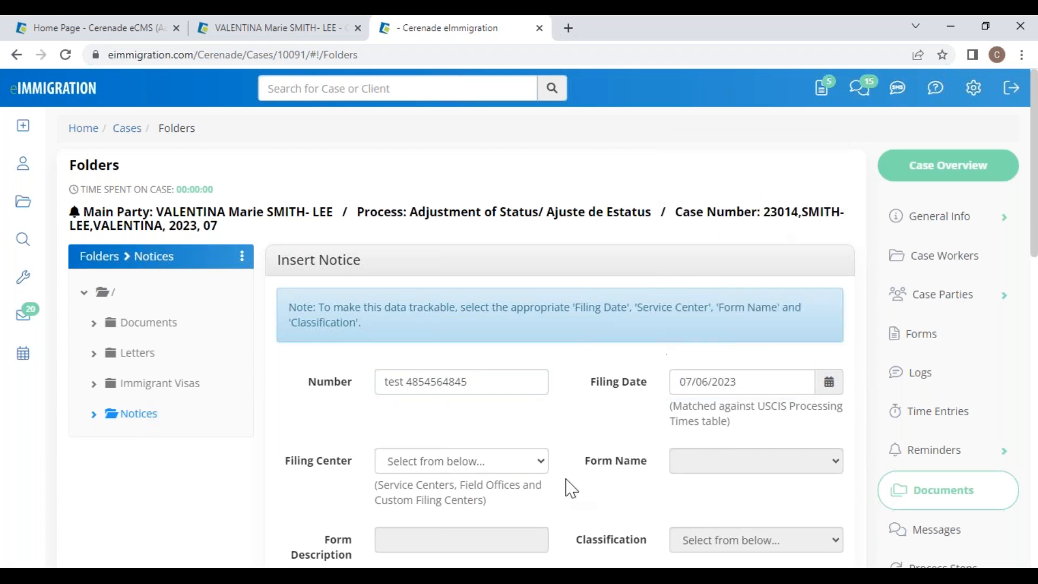
left_click(451, 469)
left_click(481, 163)
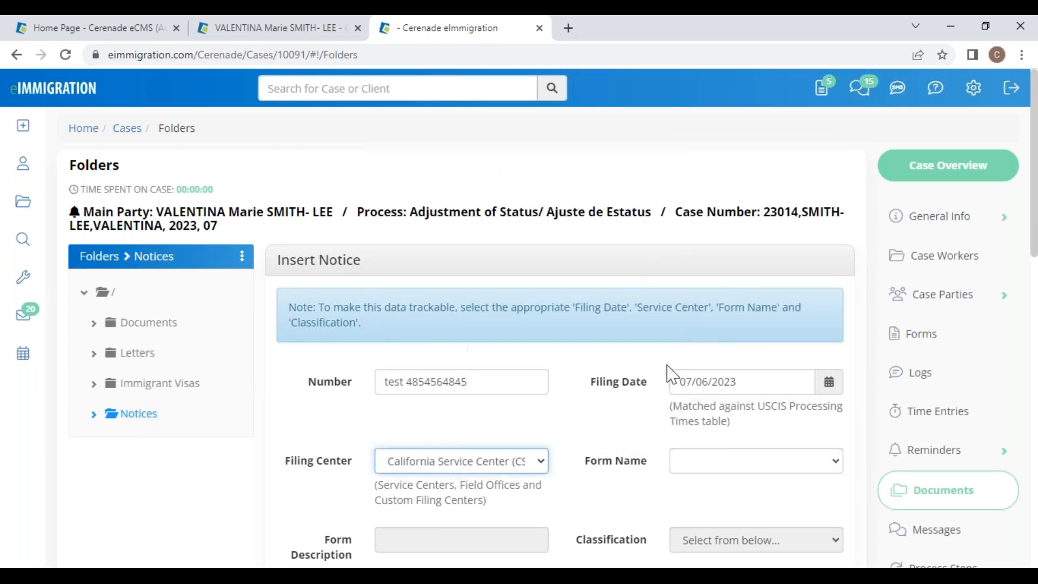
left_click(690, 461)
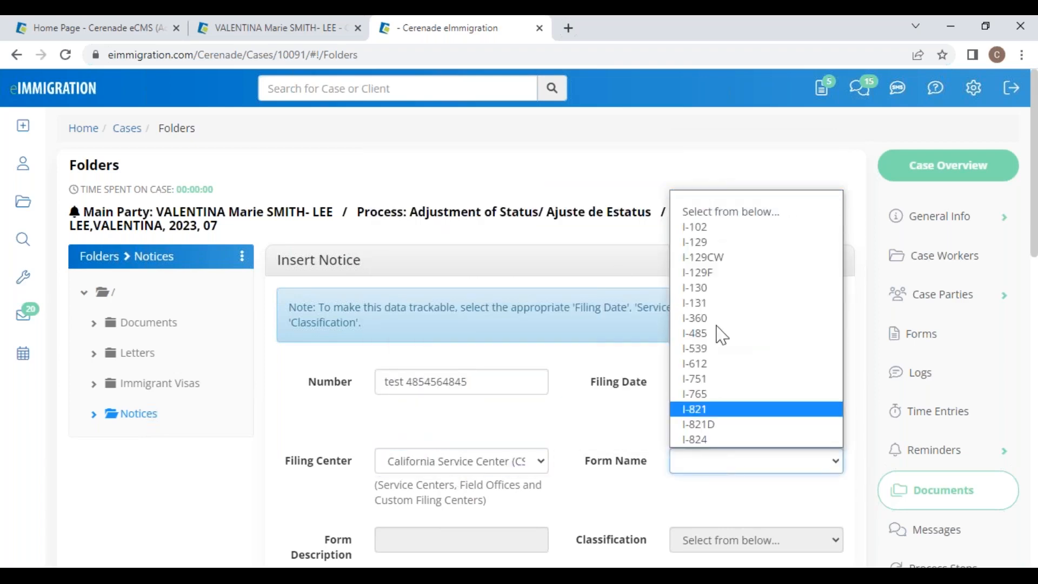
left_click(712, 288)
scroll(625, 501, "down", 3)
left_click(723, 388)
left_click(712, 425)
Step: Save the notice after reviewing its processing time, then check its USCIS status and dismiss the error
left_click_drag(479, 434, 346, 447)
left_click(497, 488)
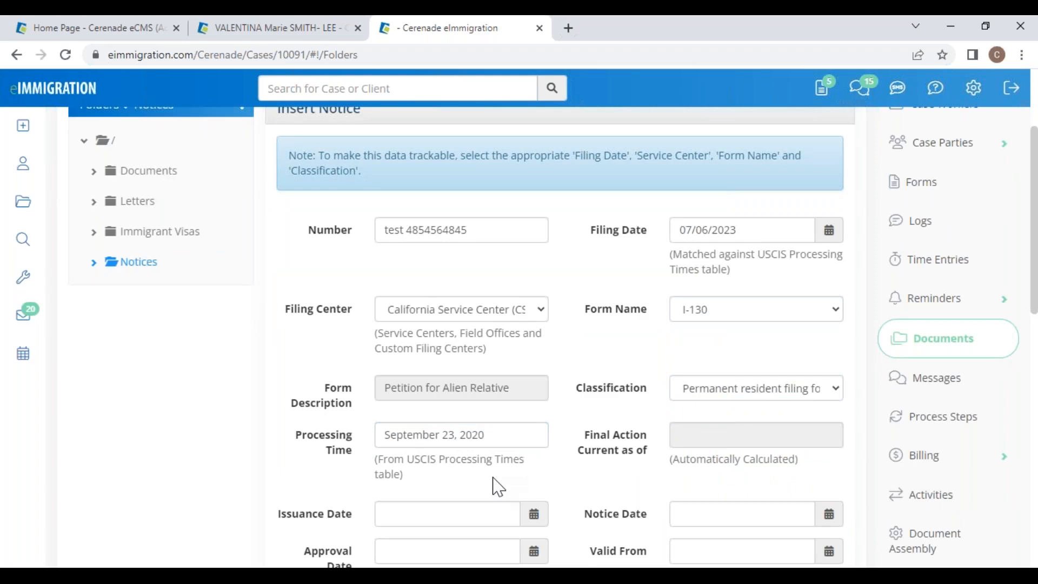
left_click_drag(503, 434, 375, 428)
left_click(355, 484)
scroll(481, 502, "down", 6)
scroll(480, 501, "down", 5)
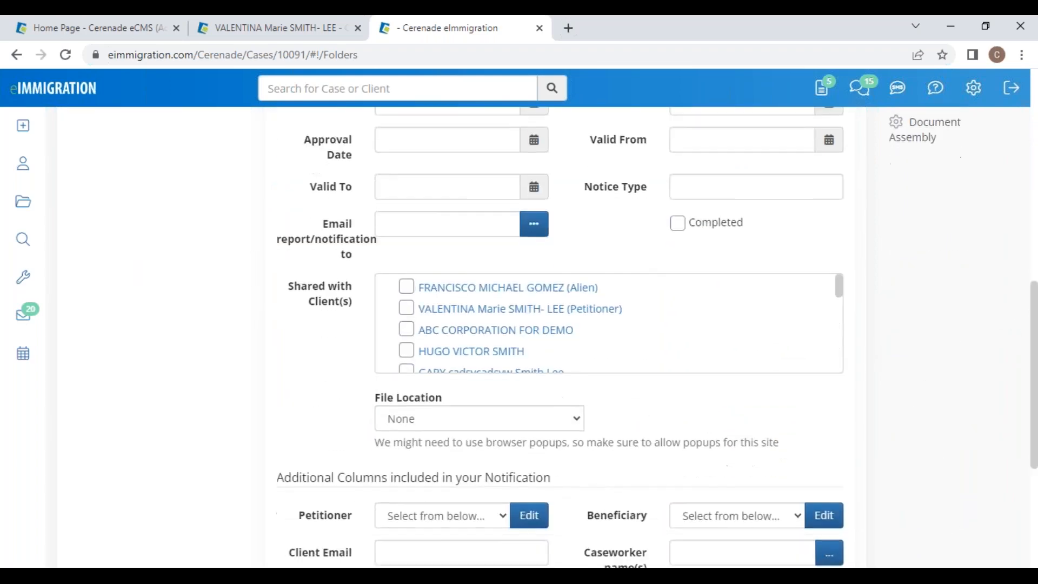
left_click(400, 438)
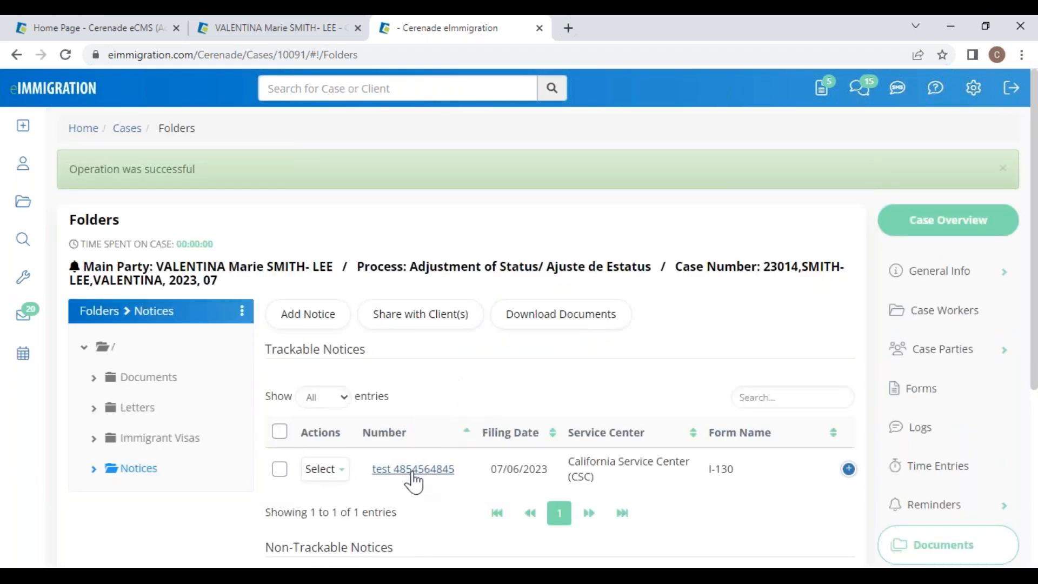
left_click(412, 469)
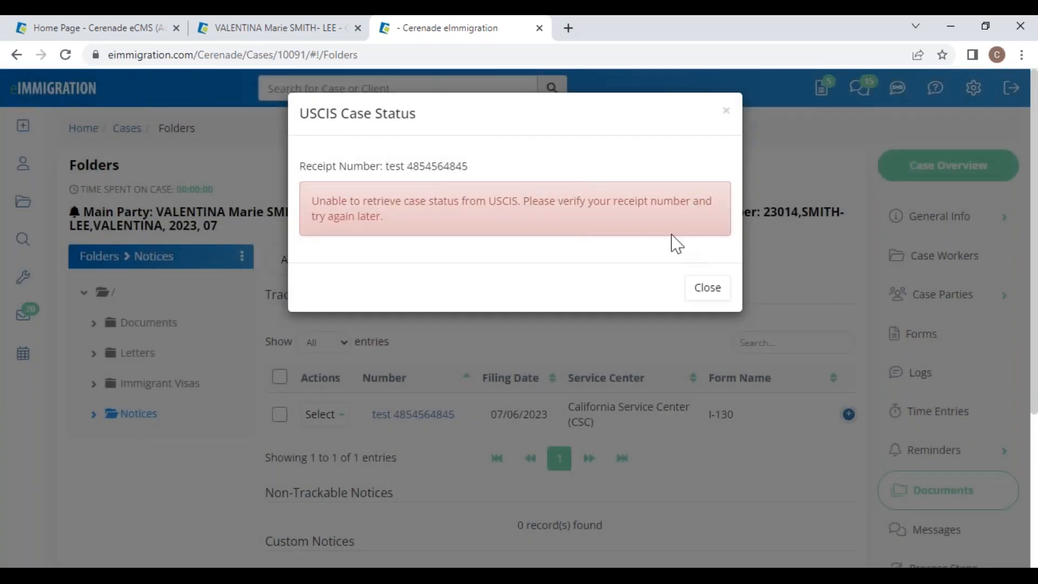
left_click(707, 288)
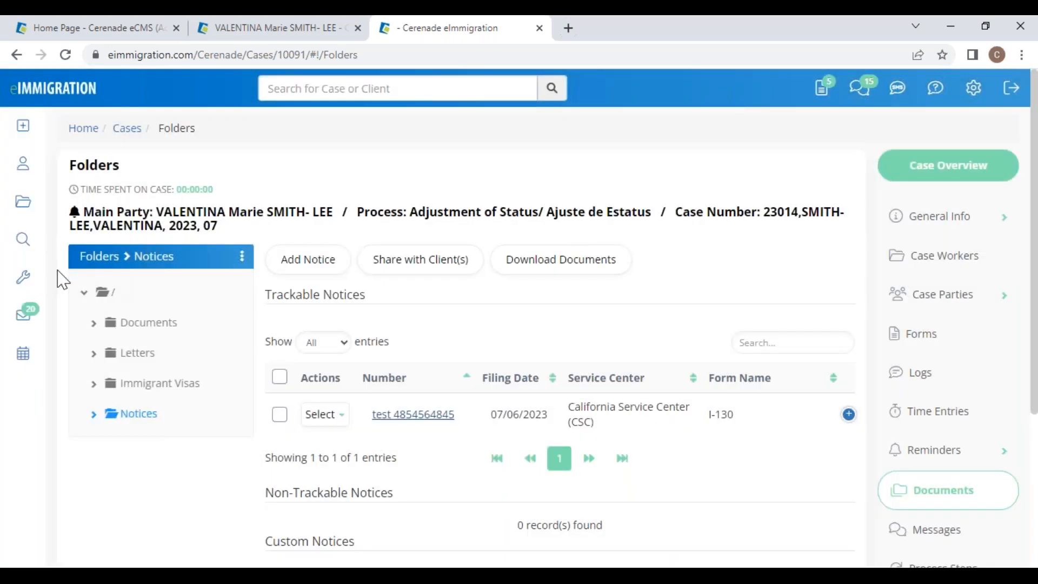
Step: Search cases by a party's first name and open the Adjustment of Status - Family-Based Test case
left_click(23, 202)
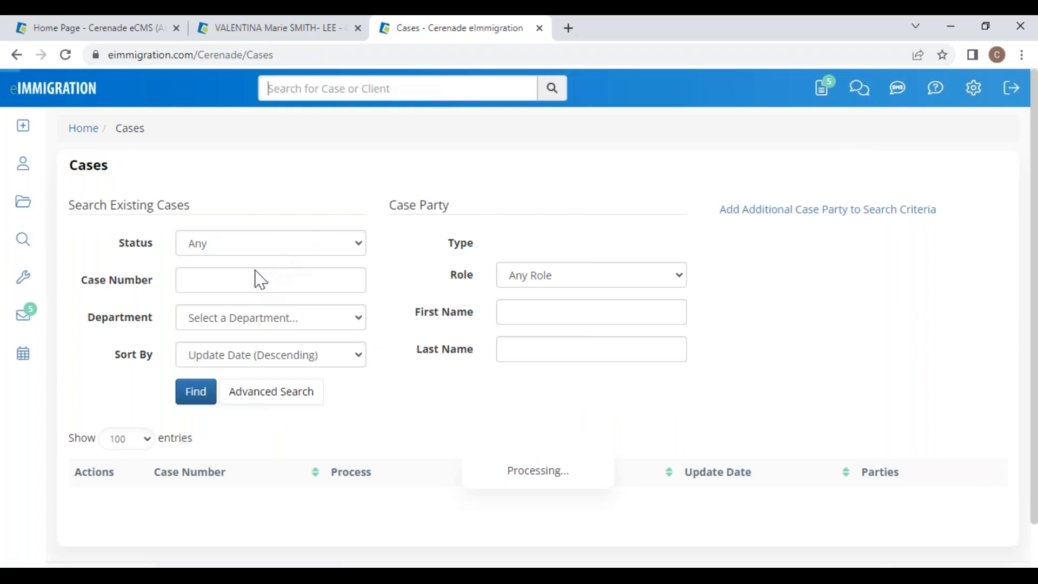
left_click(252, 288)
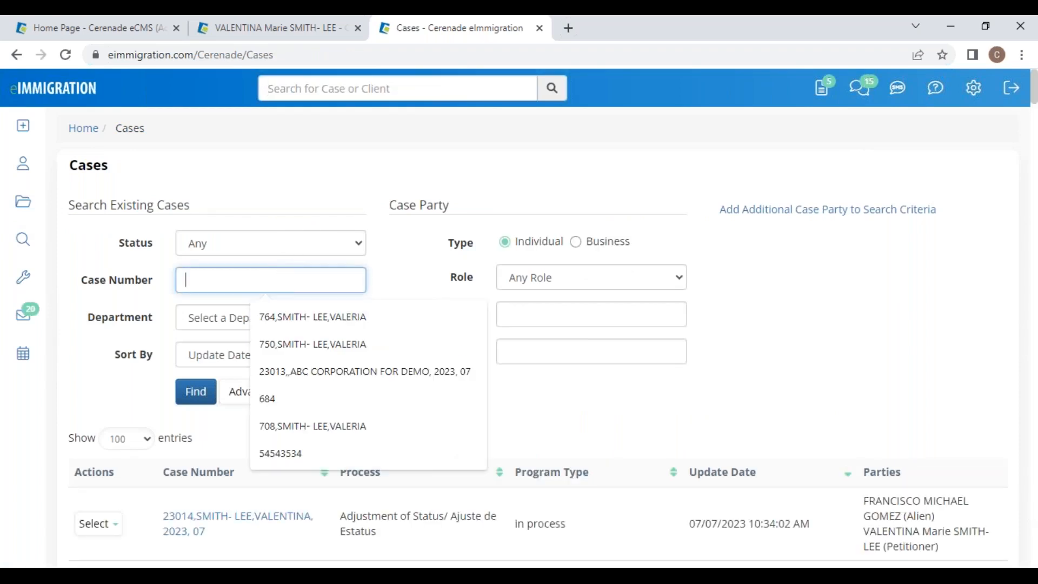
left_click(561, 311)
type("EVANGELI")
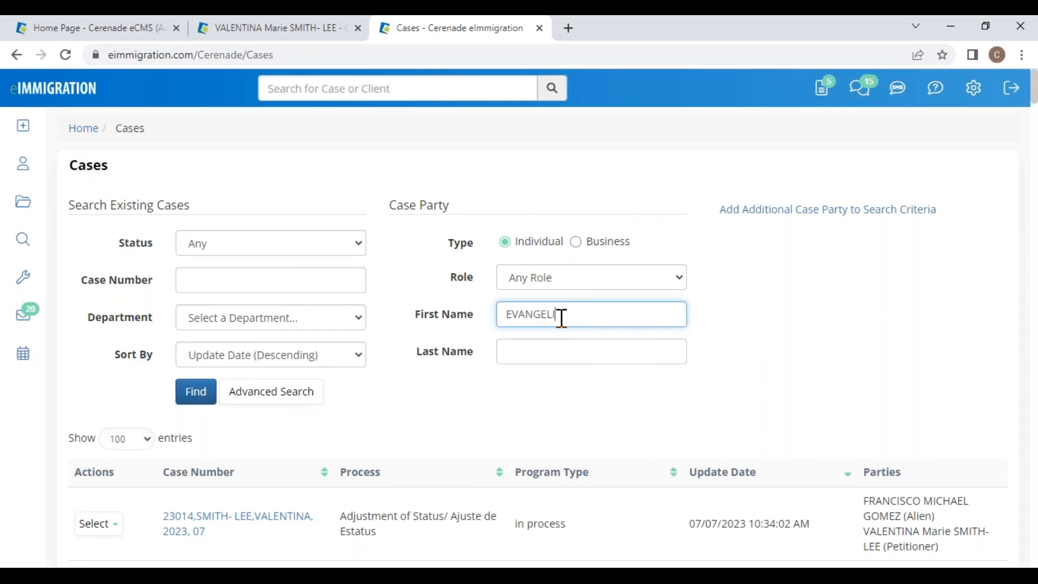
key("Return")
scroll(562, 318, "down", 5)
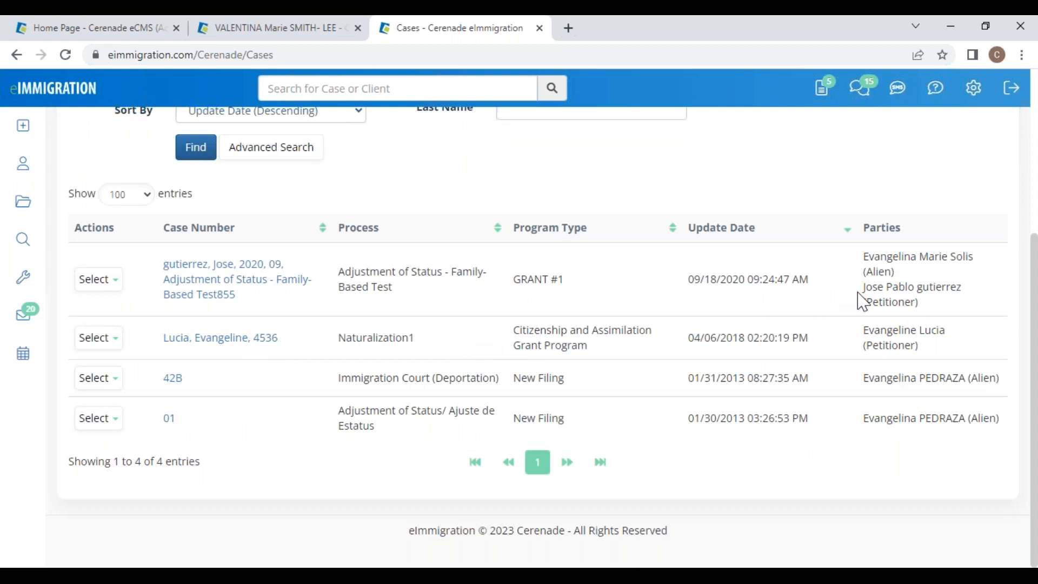
left_click(209, 295)
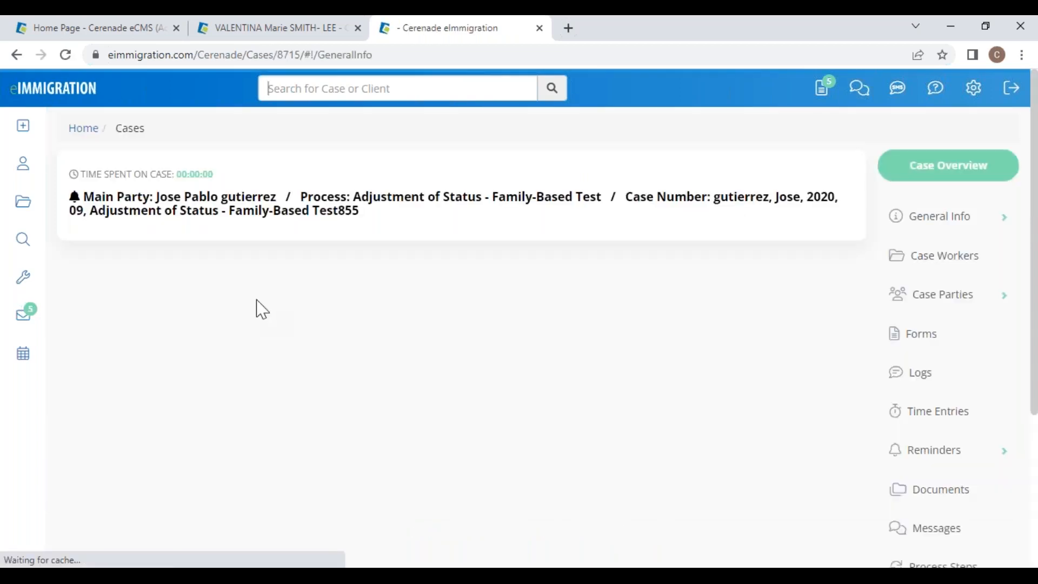
Step: Review the case's Notices and Case Parties, then open the Alien party's client record
scroll(978, 491, "down", 5)
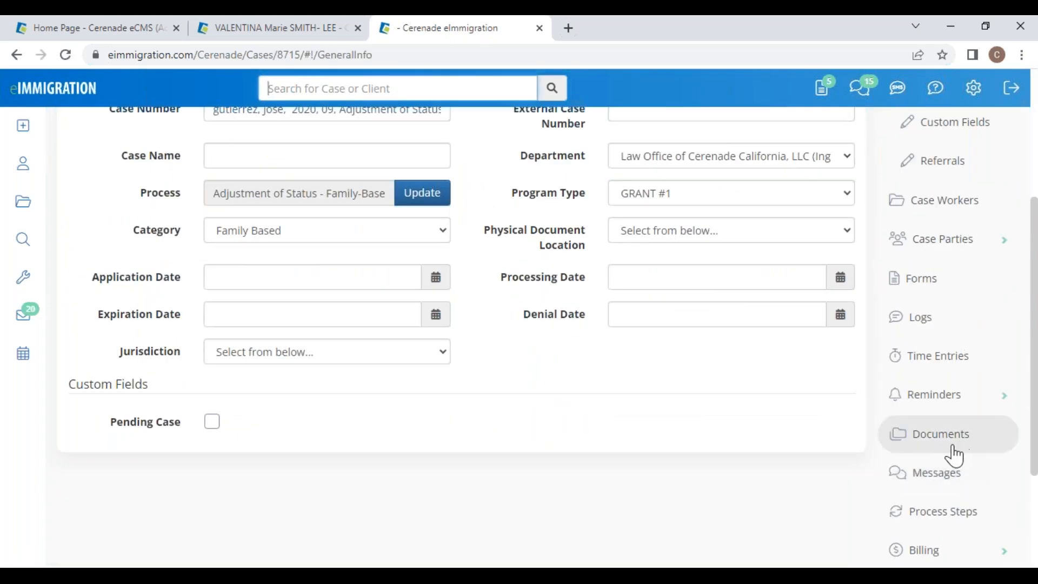
left_click(954, 447)
left_click(148, 416)
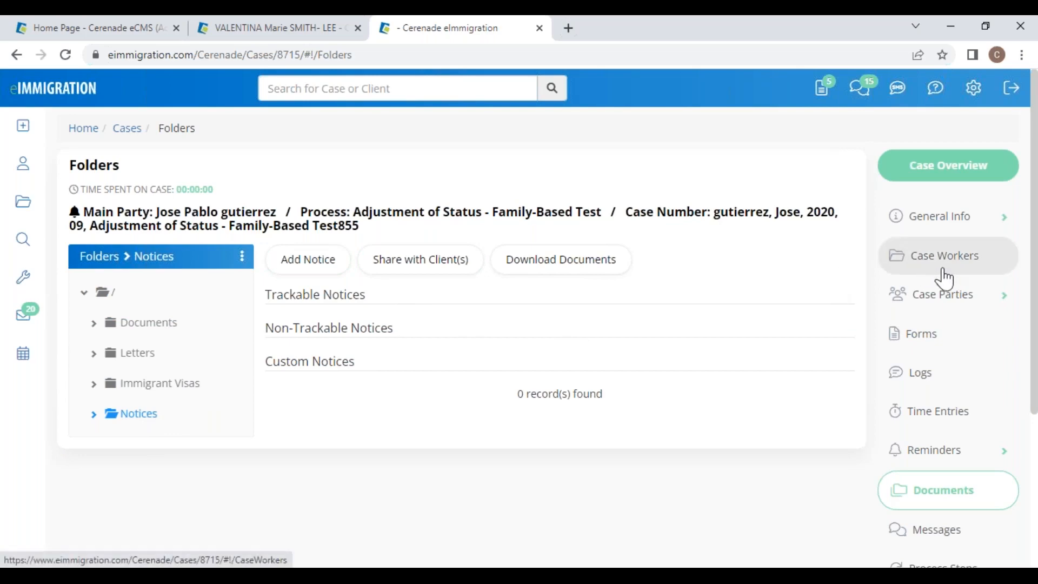
left_click(939, 300)
left_click(947, 336)
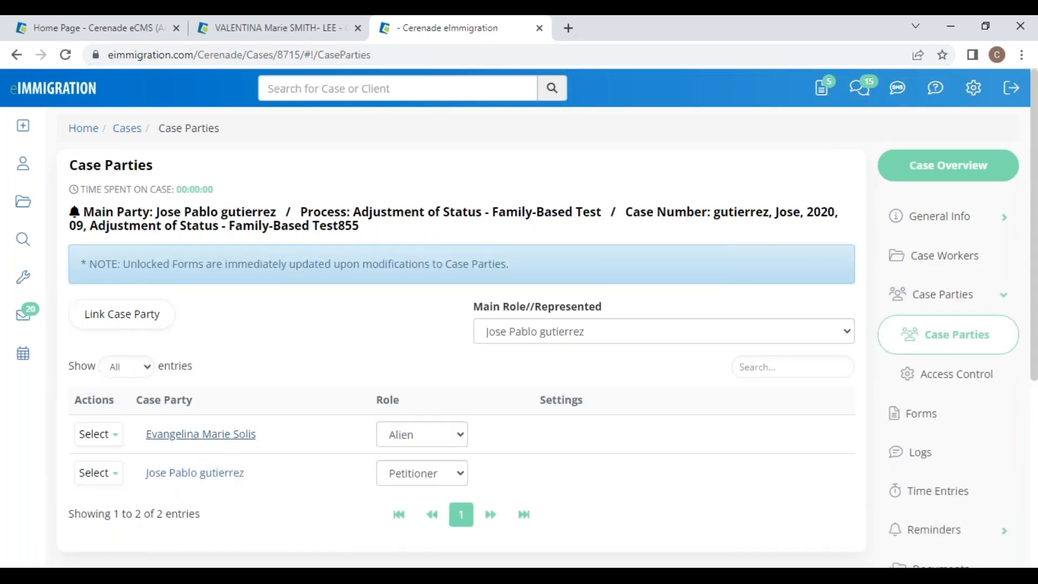
left_click(200, 434)
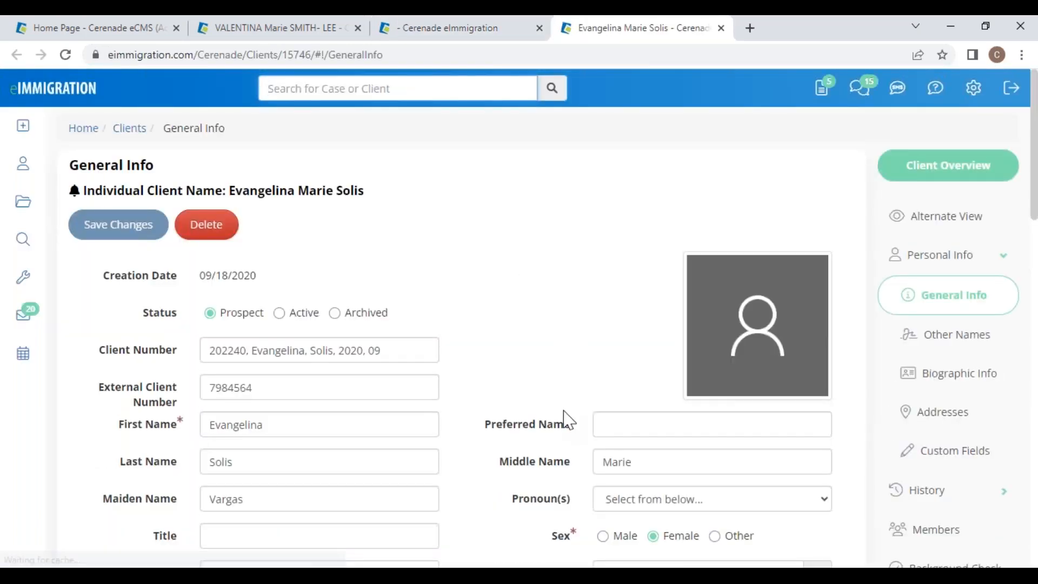
Step: Search clients by first name, open the first match, and open their I-130 Petition for Relative case
left_click(23, 164)
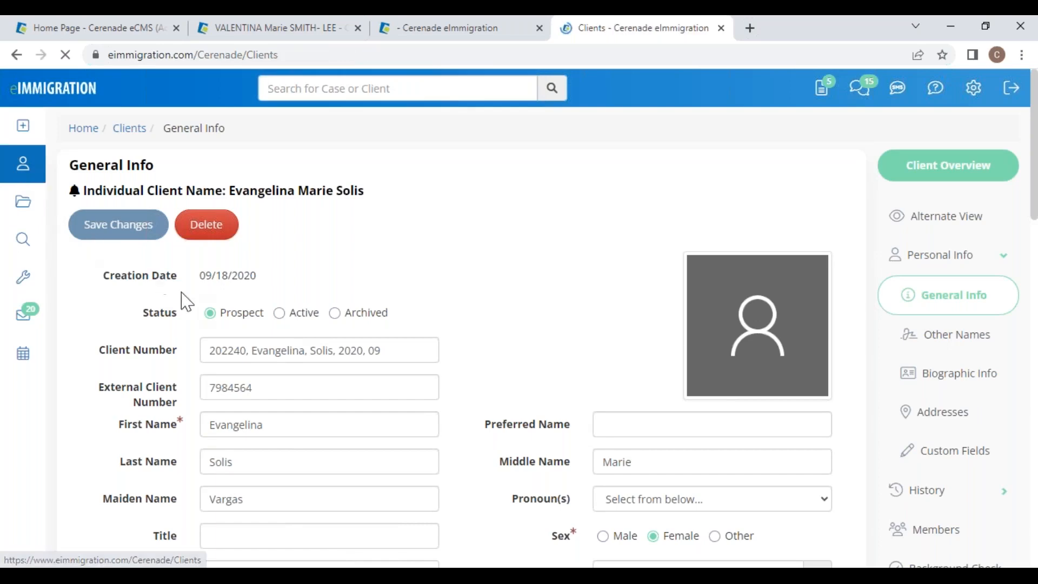
left_click(225, 277)
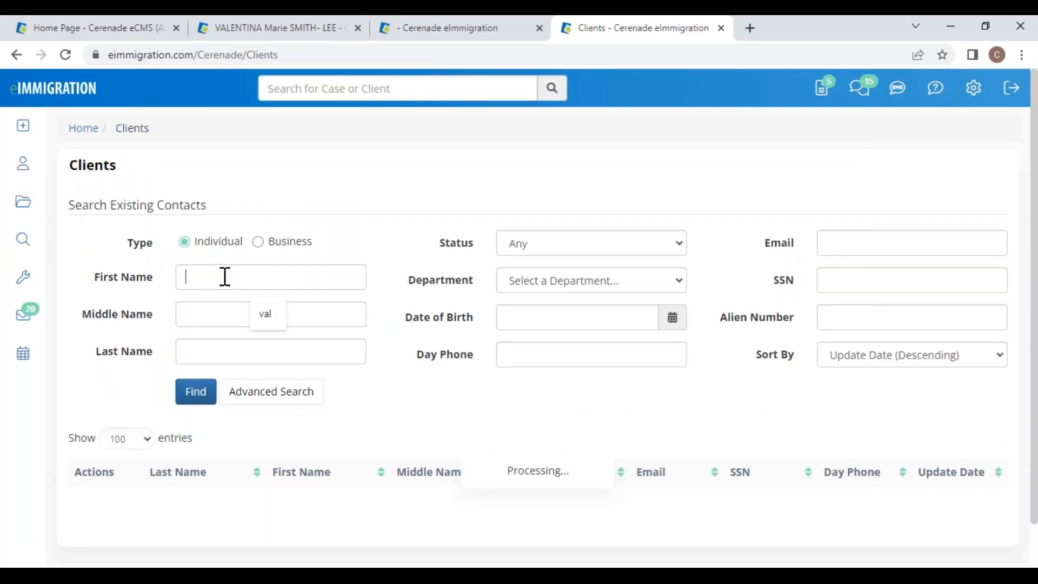
type("EVA")
type("EVA")
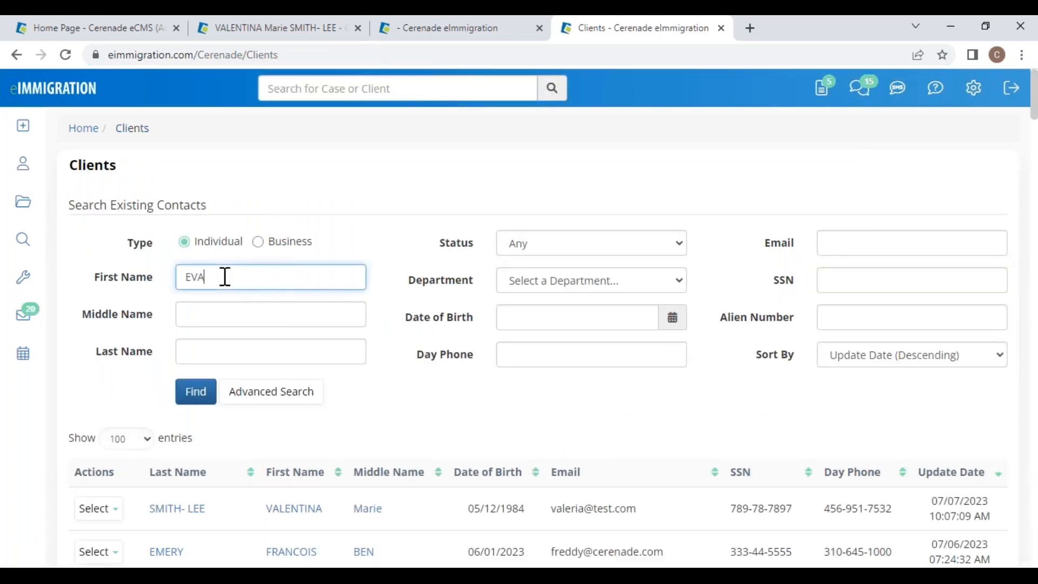
key("Return")
scroll(220, 371, "down", 6)
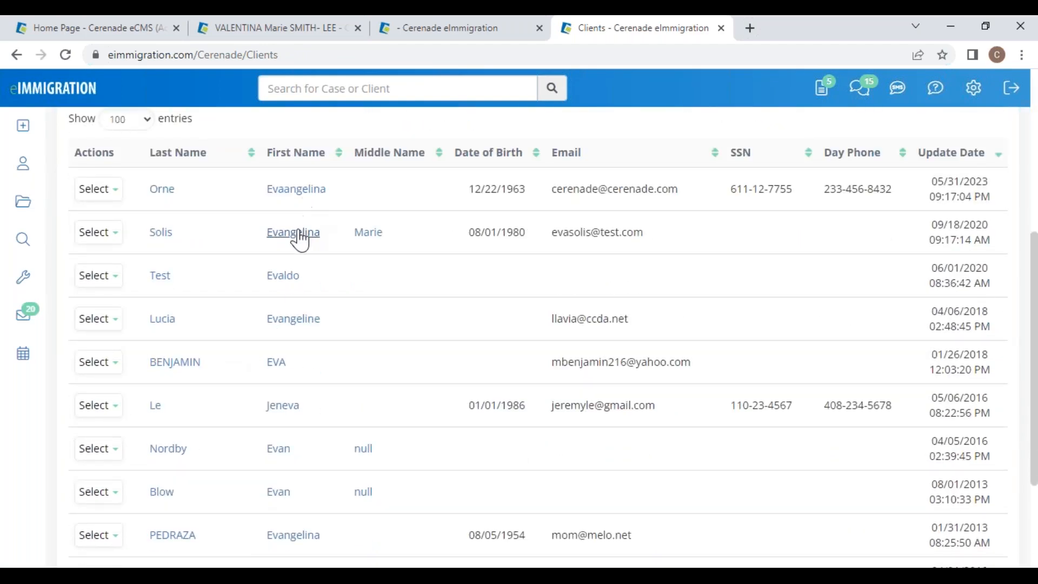
left_click(299, 190)
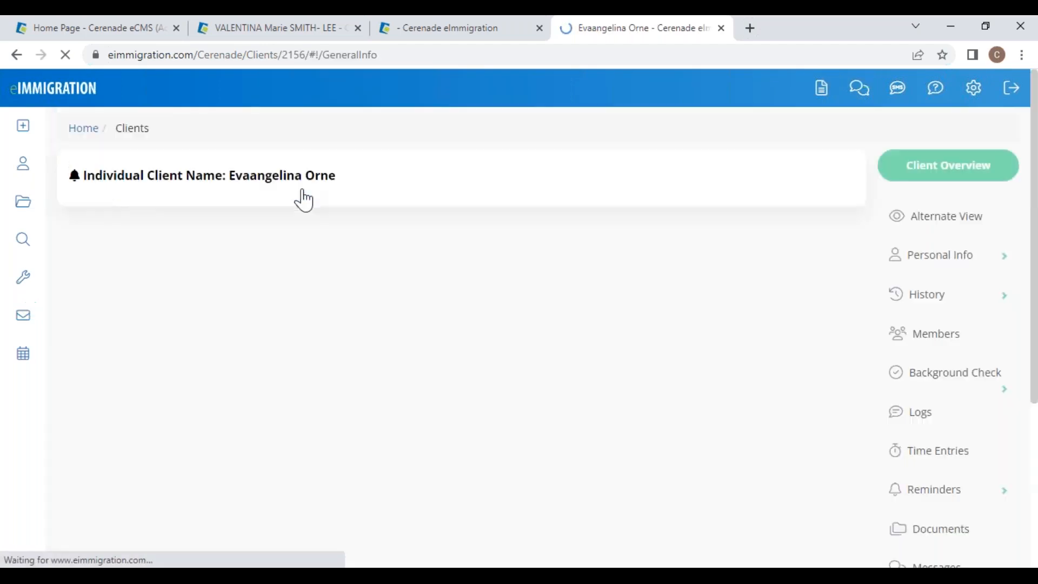
scroll(865, 438, "down", 6)
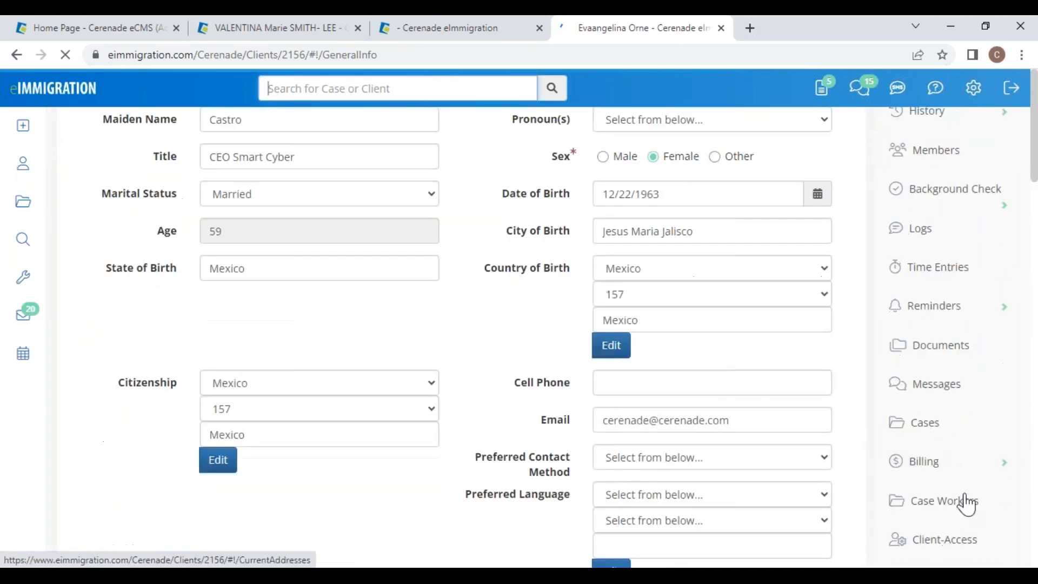
left_click(949, 421)
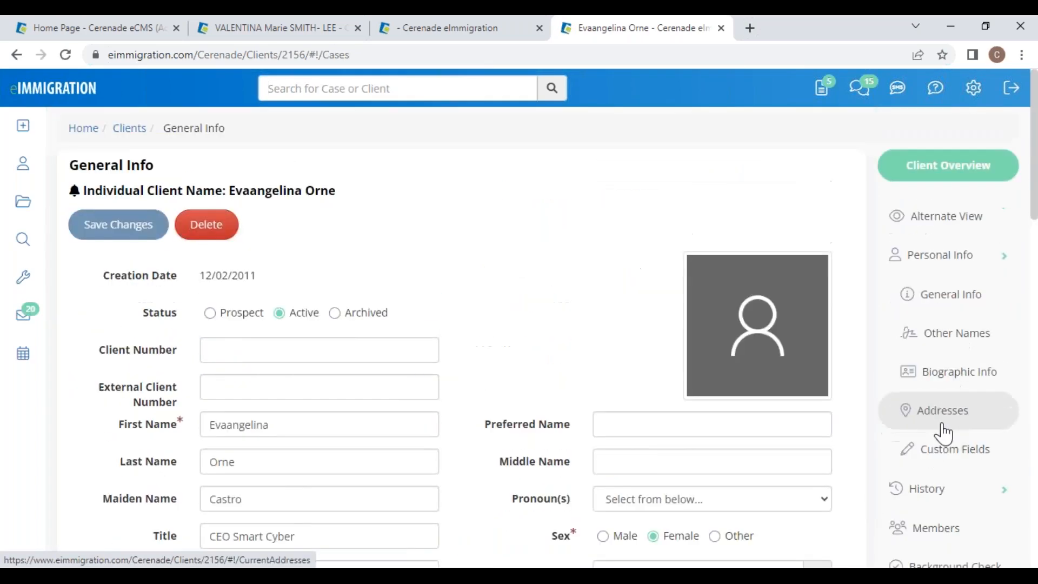
left_click(217, 368)
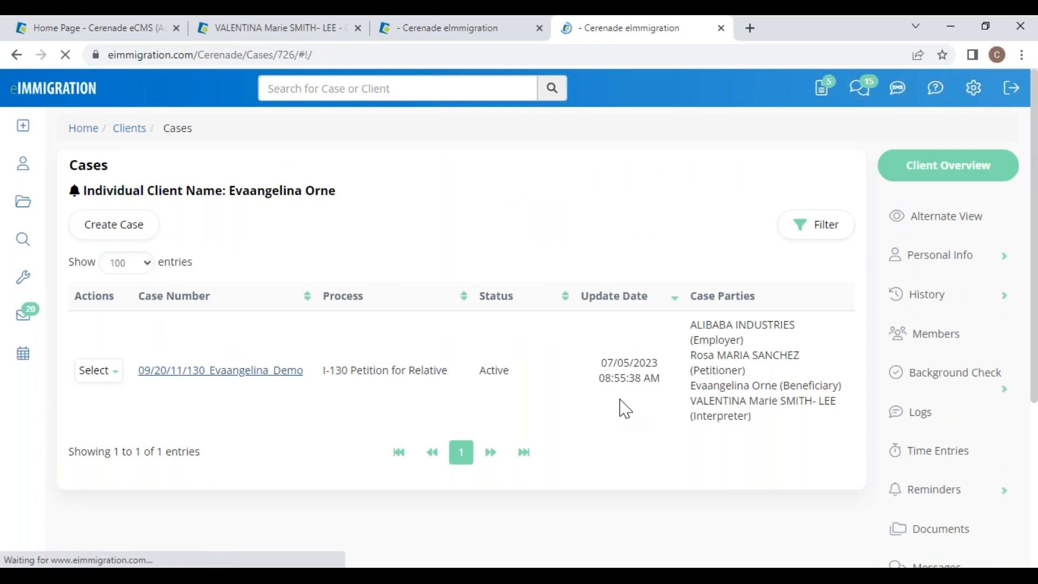
Step: Check the I-130 notice's USCIS case status from Notices and show it in Spanish
scroll(927, 421, "down", 7)
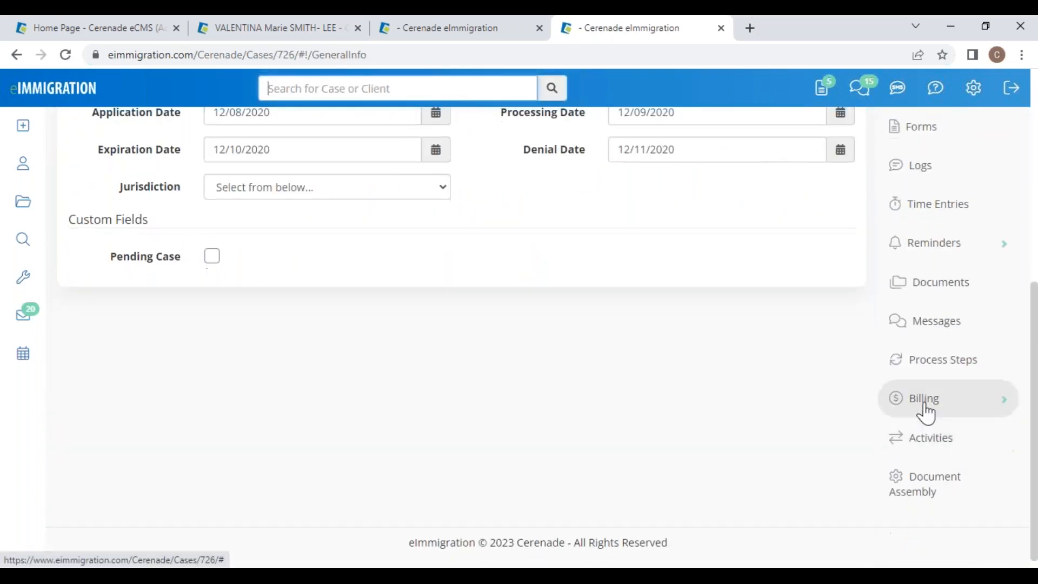
left_click(944, 289)
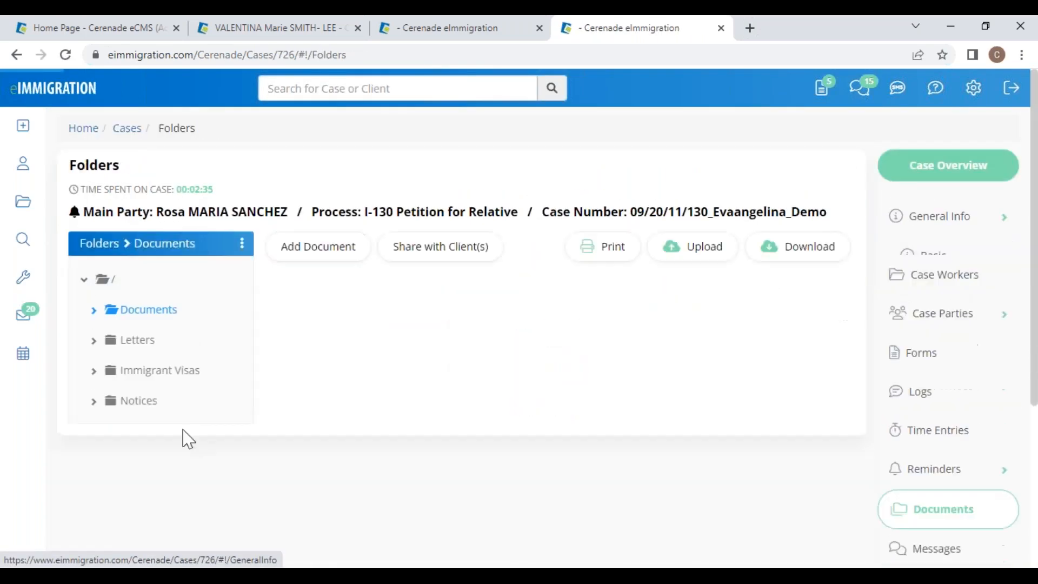
left_click(124, 403)
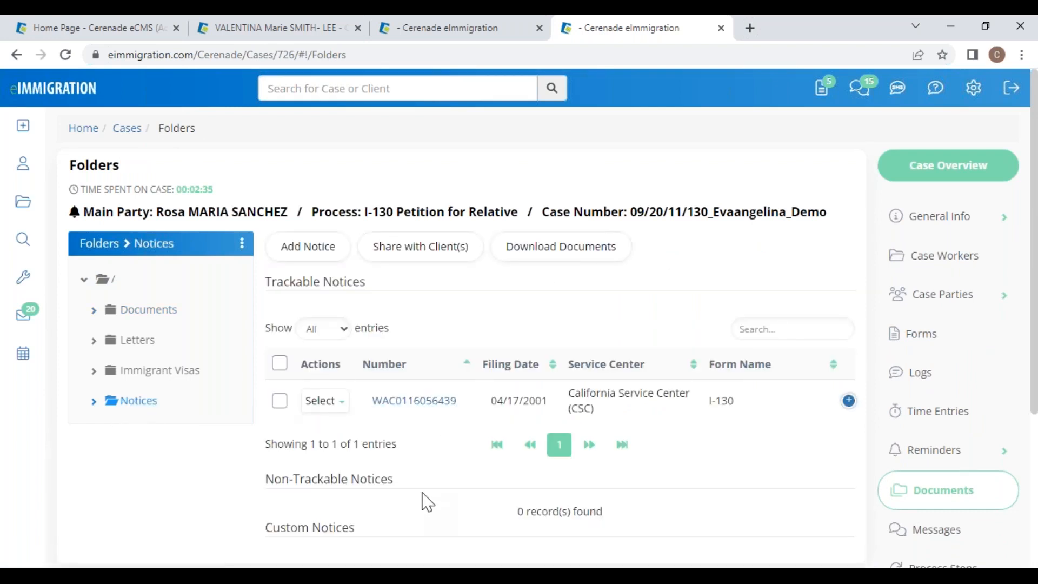
left_click(414, 412)
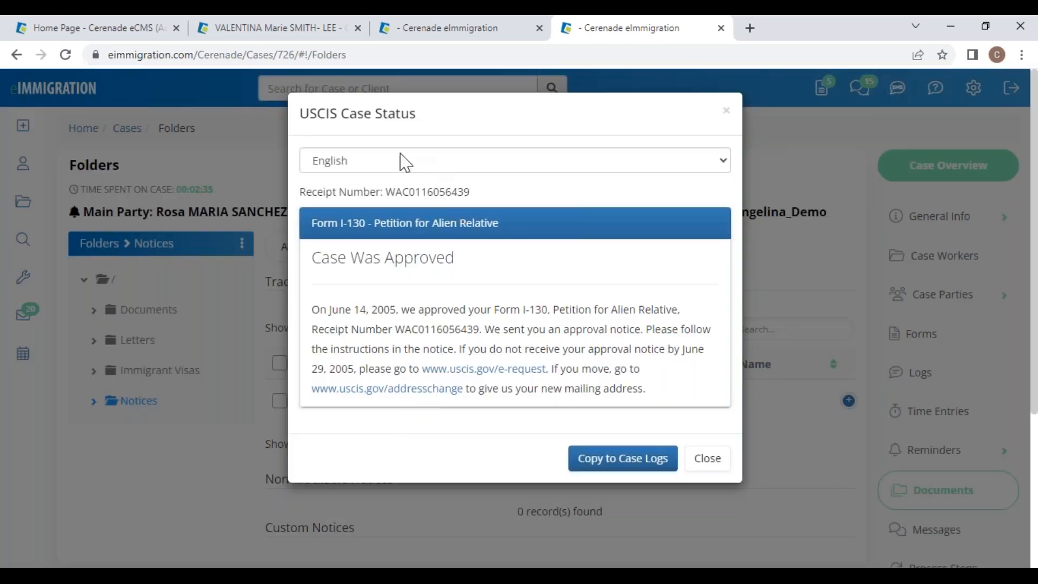
left_click(330, 157)
left_click(333, 193)
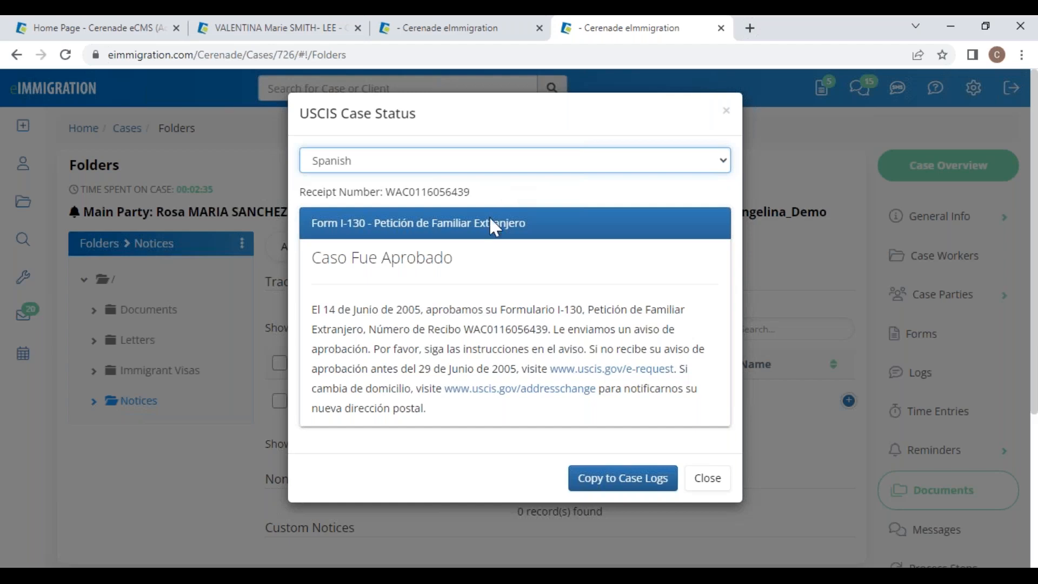
Step: Compare the English and Spanish versions, then copy the Spanish 'Caso Fue Aprobado' status to the case logs
triple_click(319, 263)
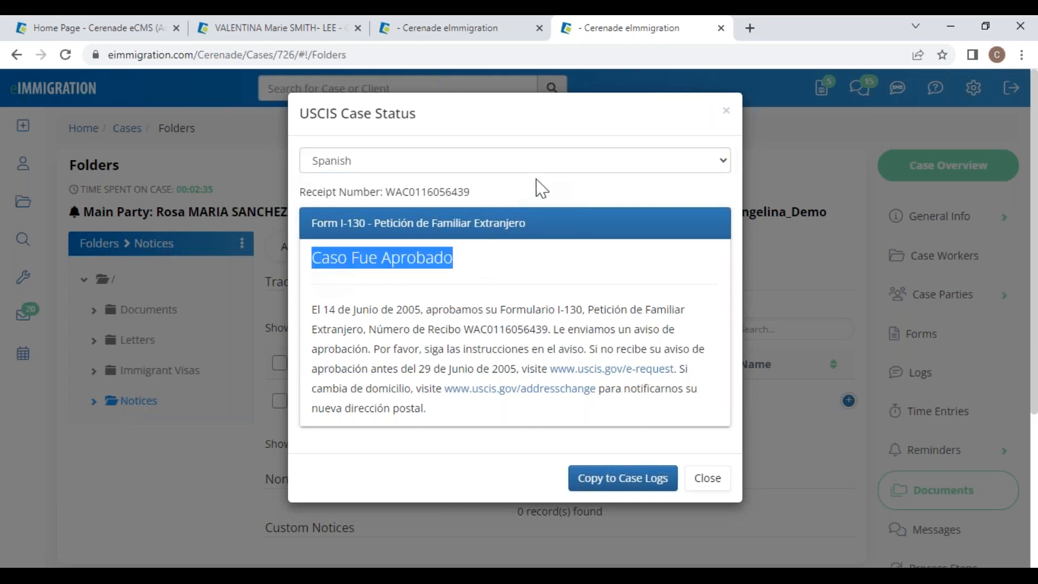
left_click(545, 193)
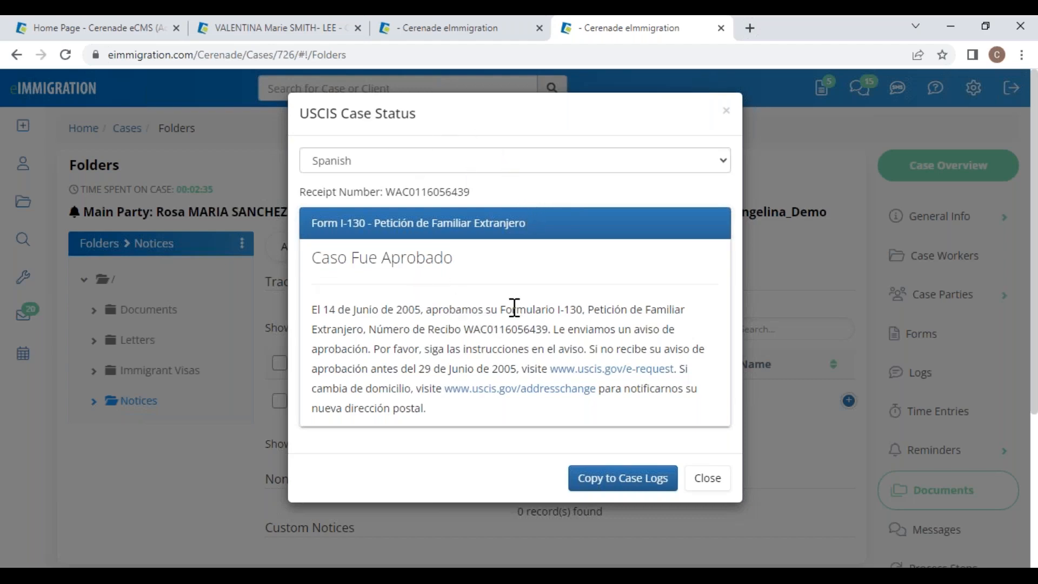
left_click(403, 166)
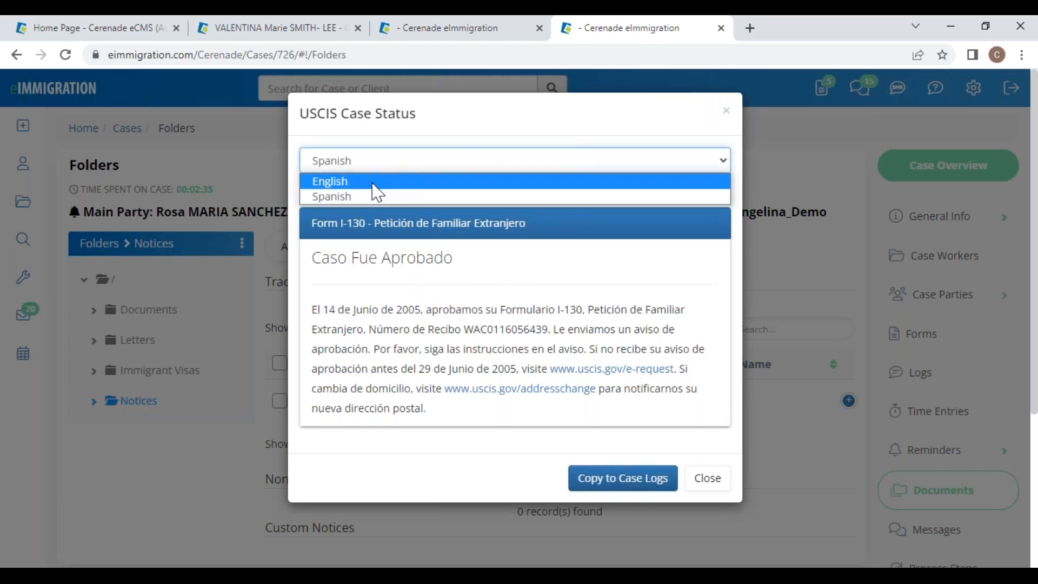
left_click(372, 181)
left_click(370, 169)
left_click(359, 197)
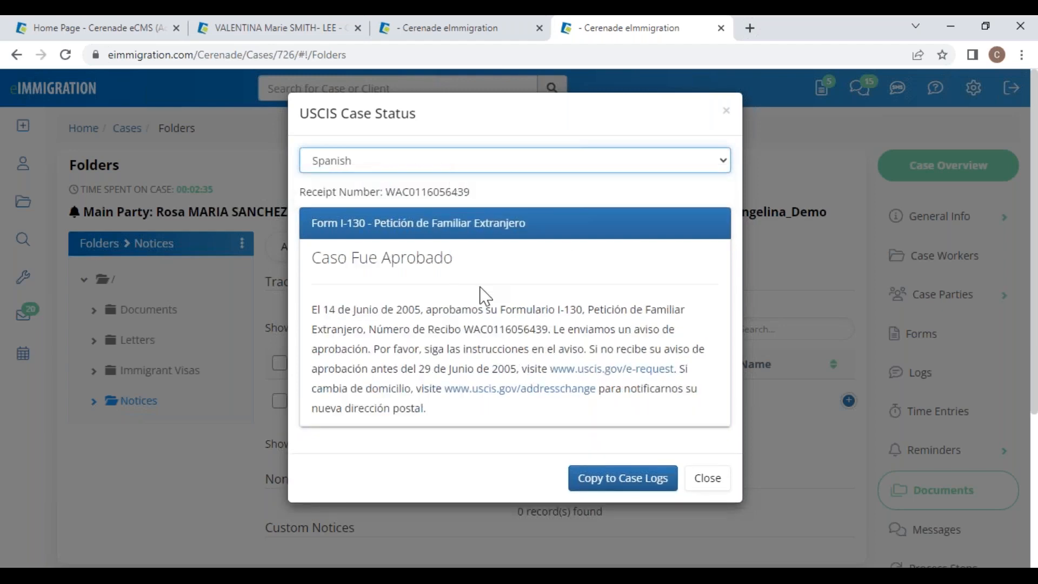
left_click(629, 482)
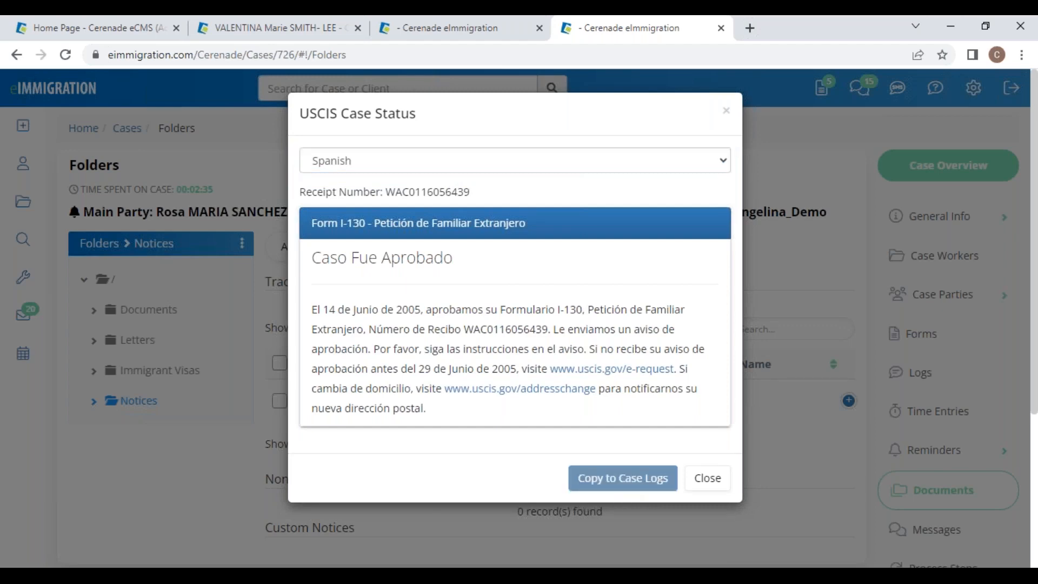
Step: Review the Spanish and English approval entries in the case Logs, then return to Documents
left_click(709, 534)
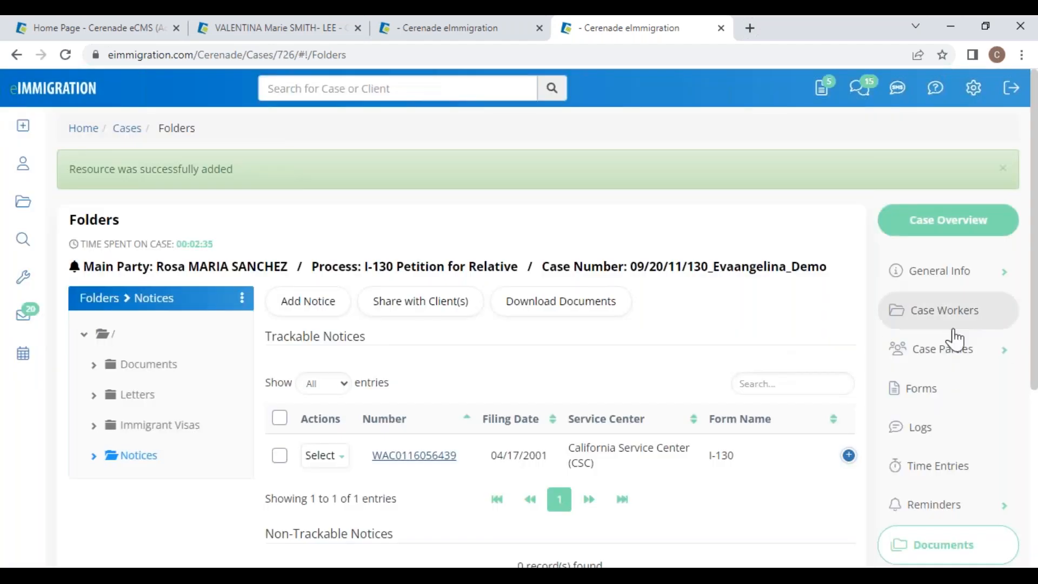
left_click(934, 427)
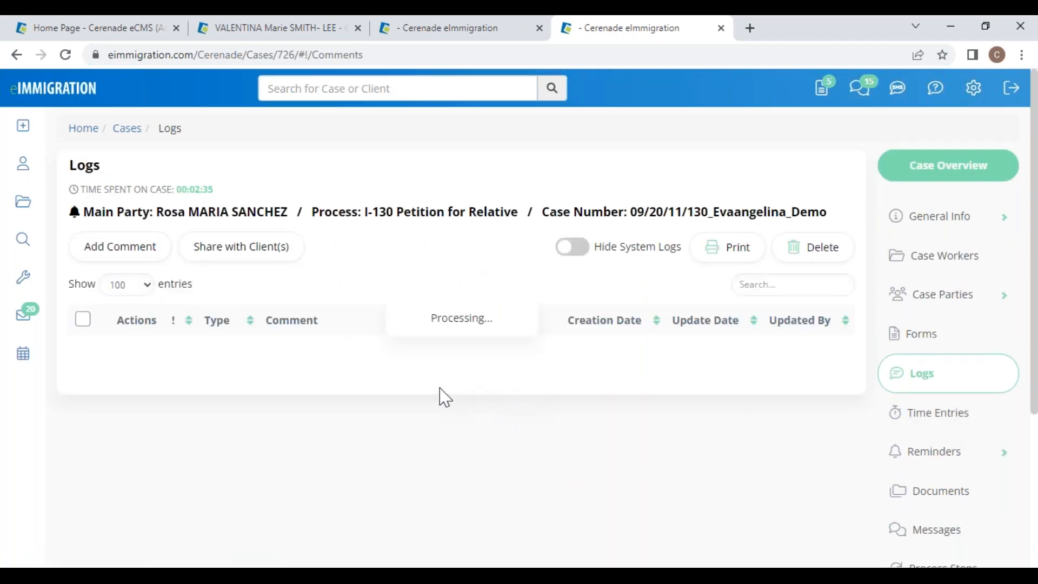
left_click_drag(330, 349, 464, 411)
left_click_drag(332, 469, 484, 497)
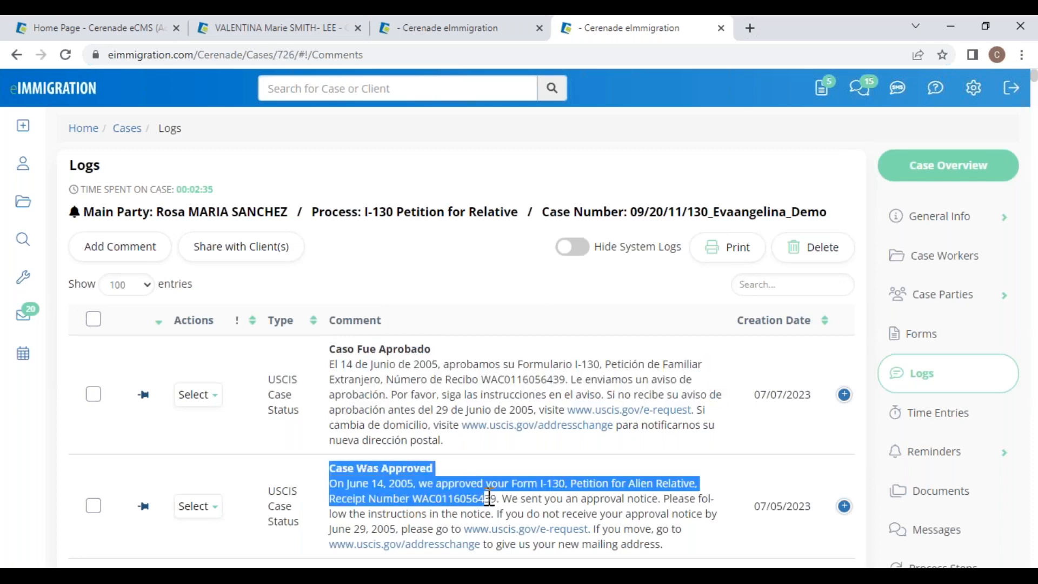
left_click(456, 471)
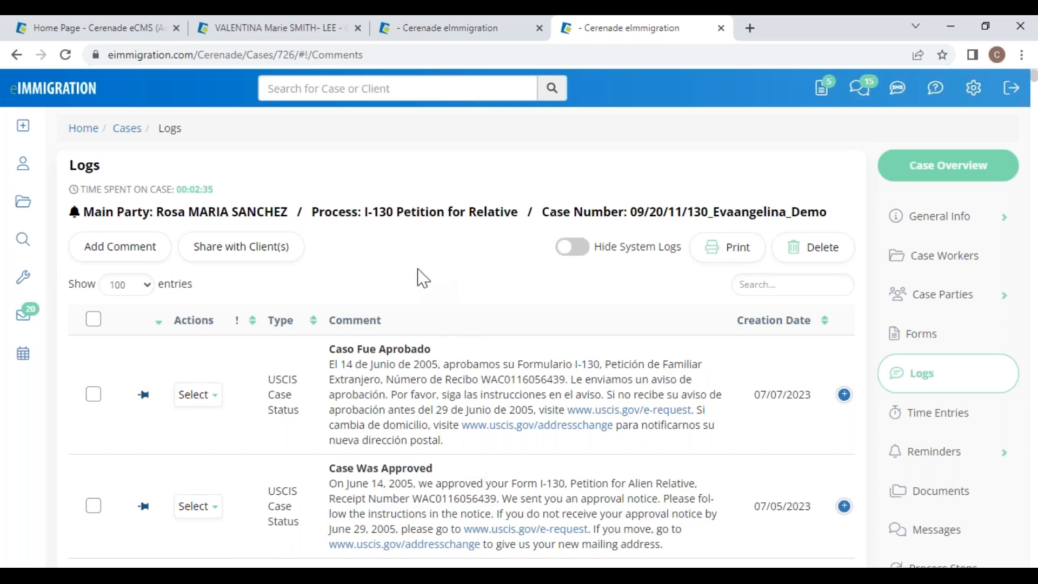
left_click(944, 495)
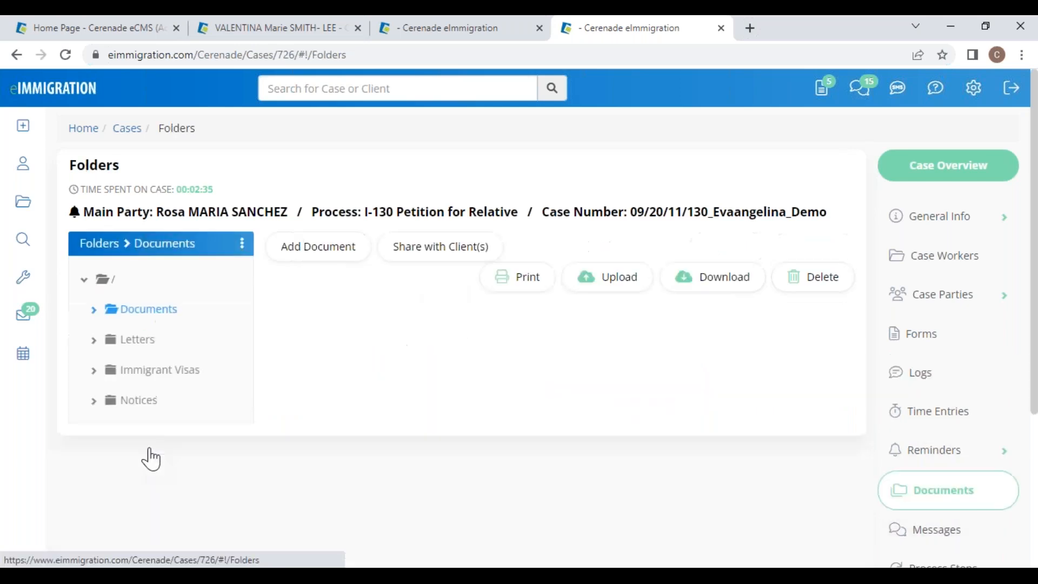
Step: Open the I-130 notice for editing and highlight its Shared with Client(s) list: beneficiary and petitioner
left_click(138, 402)
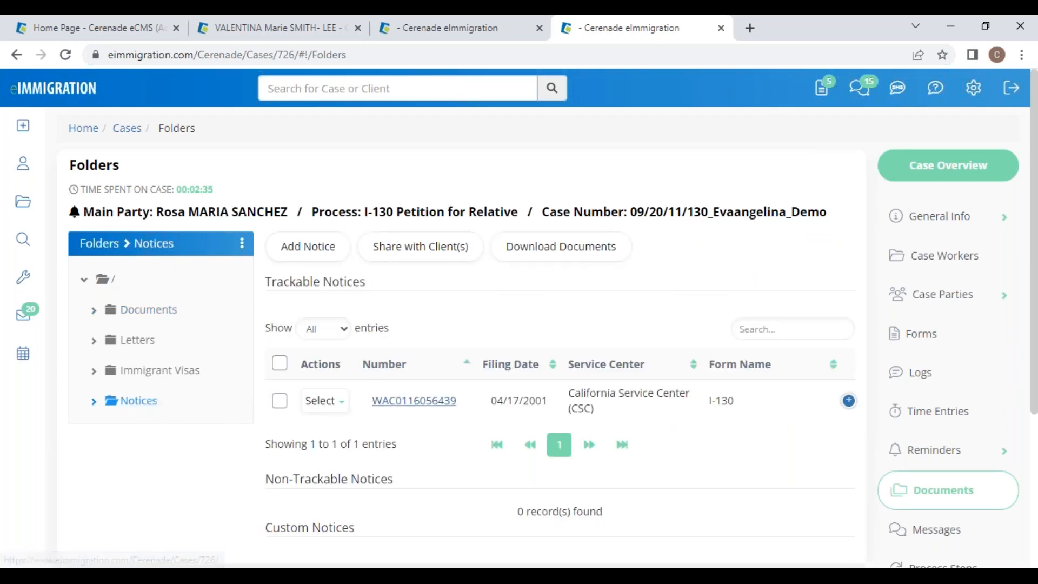
left_click(337, 403)
left_click(339, 428)
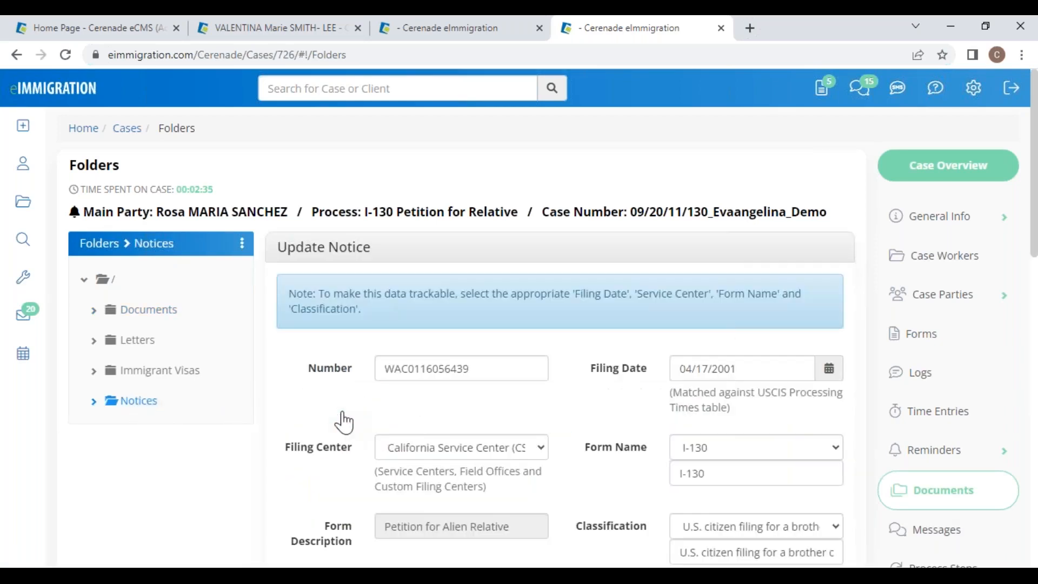
scroll(398, 452, "down", 9)
left_click_drag(288, 380, 355, 409)
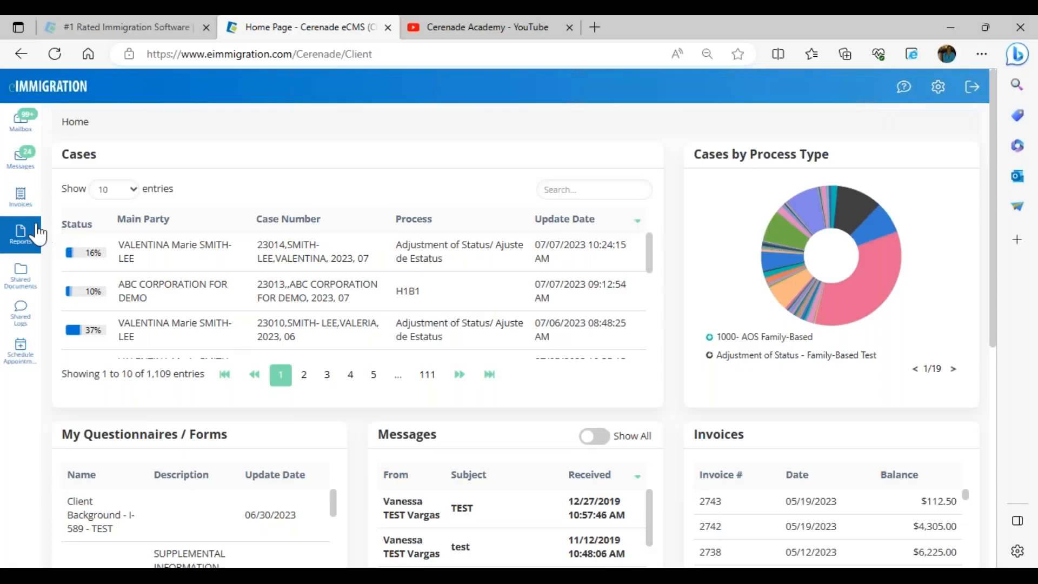
Step: Open Shared Documents in the client portal and highlight the Case USCIS Receipts section
left_click(31, 276)
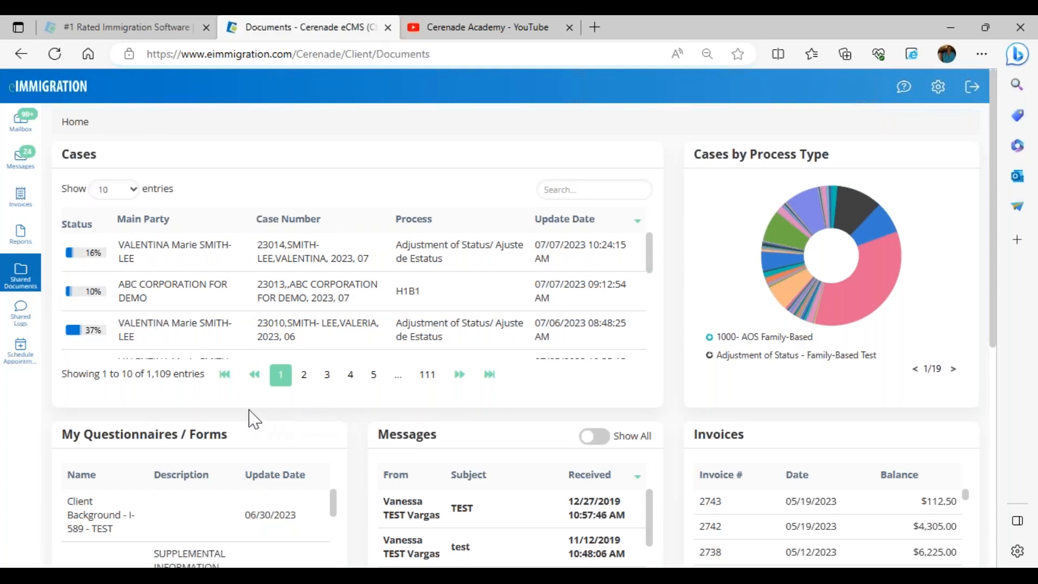
scroll(289, 447, "down", 10)
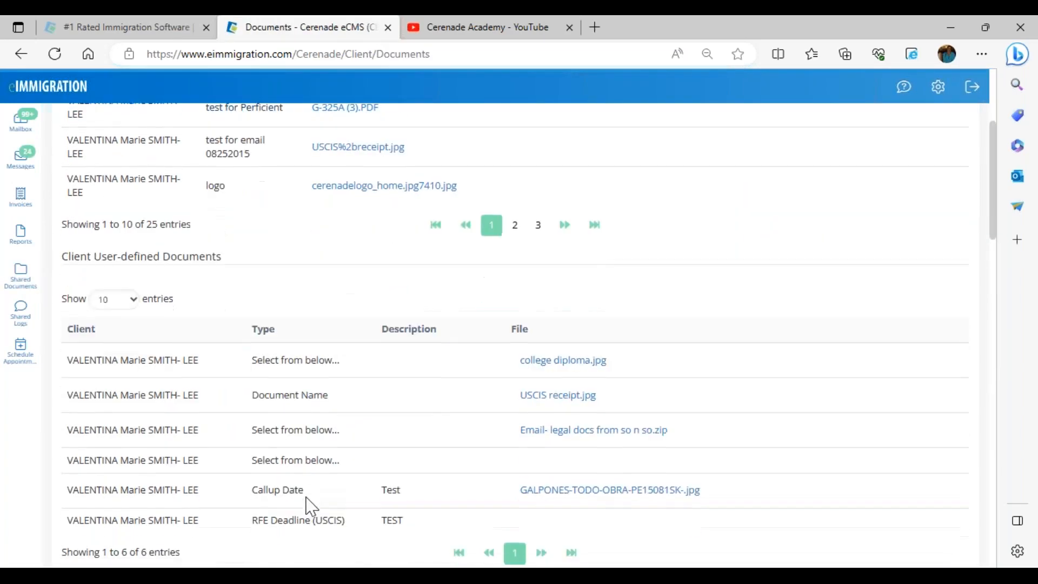
scroll(308, 506, "down", 10)
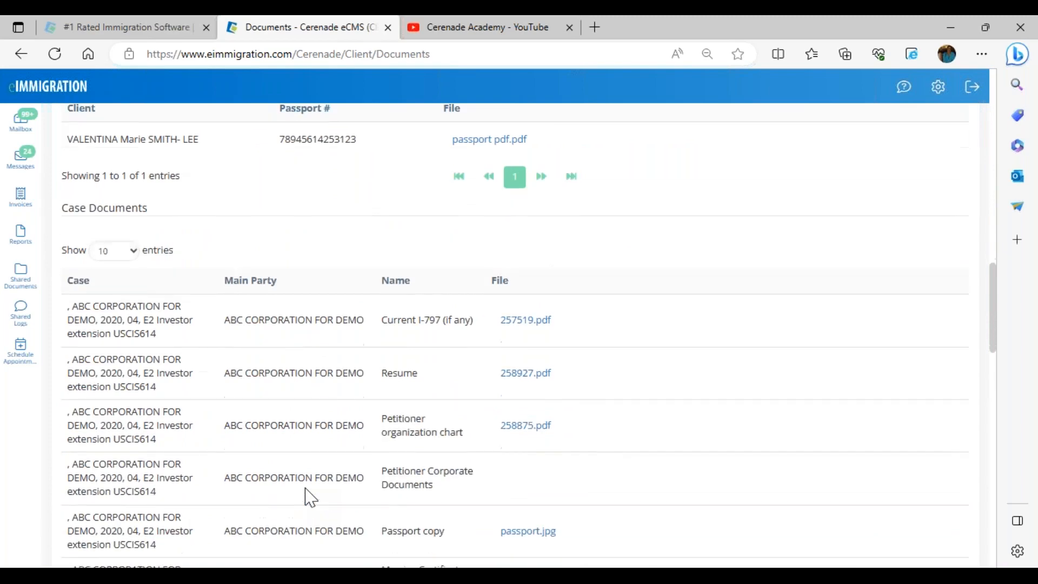
scroll(311, 496, "down", 7)
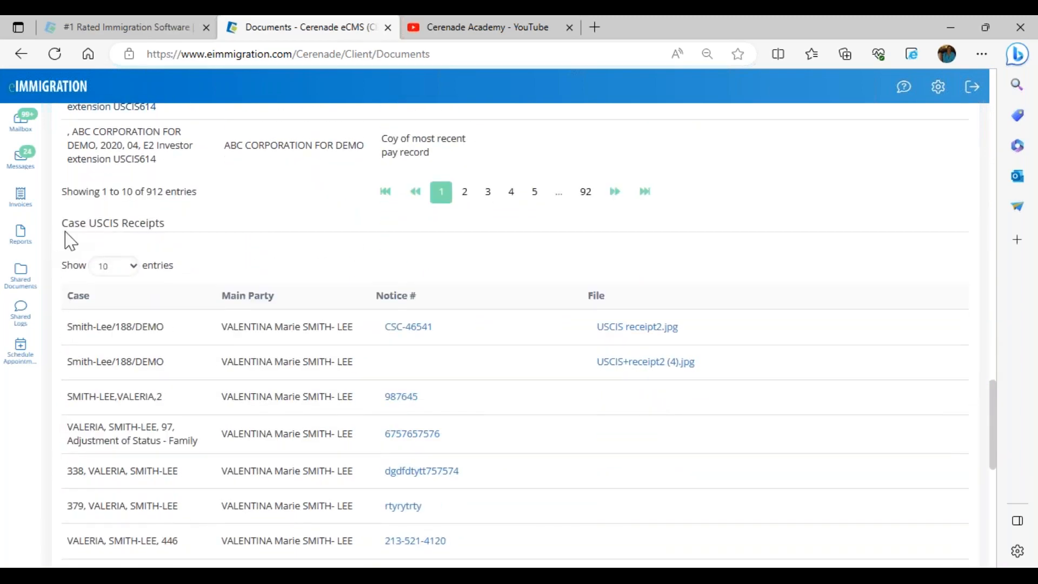
left_click_drag(71, 223, 169, 223)
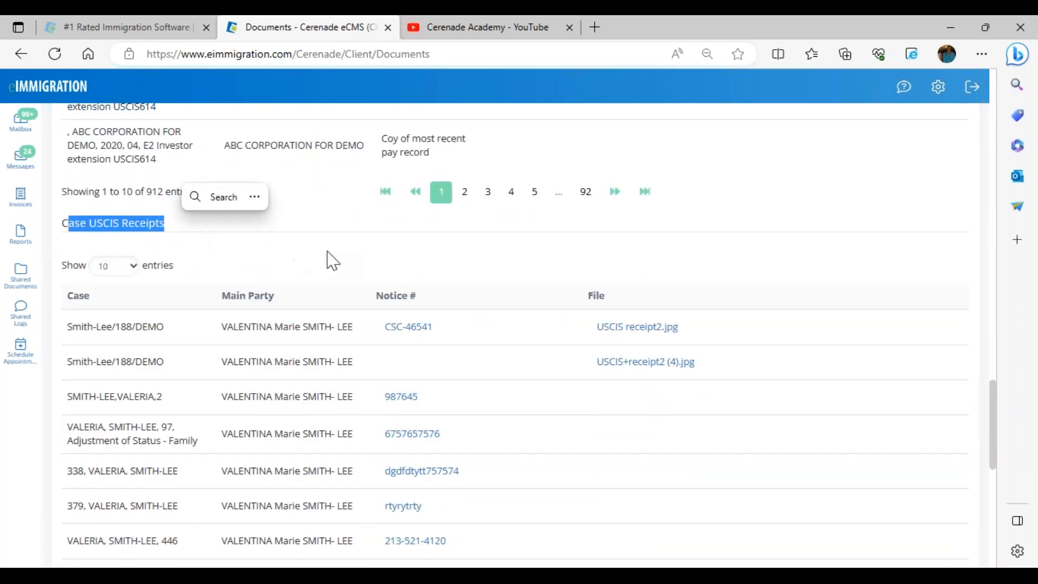
left_click(488, 254)
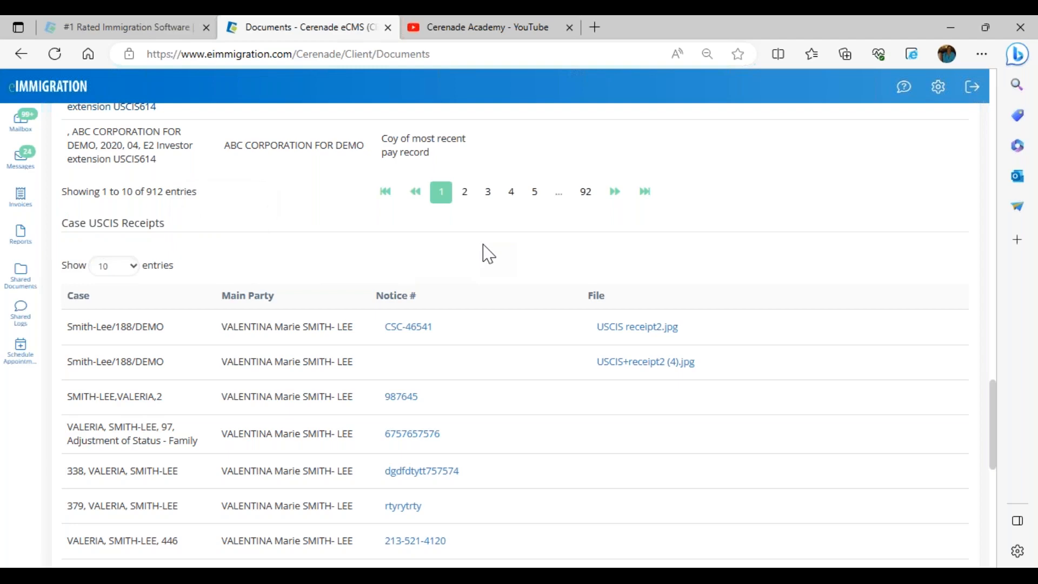
Step: Check the CSC receipt's USCIS status, dismiss the 'Unable to retrieve Case Status' error, and return home
left_click(409, 328)
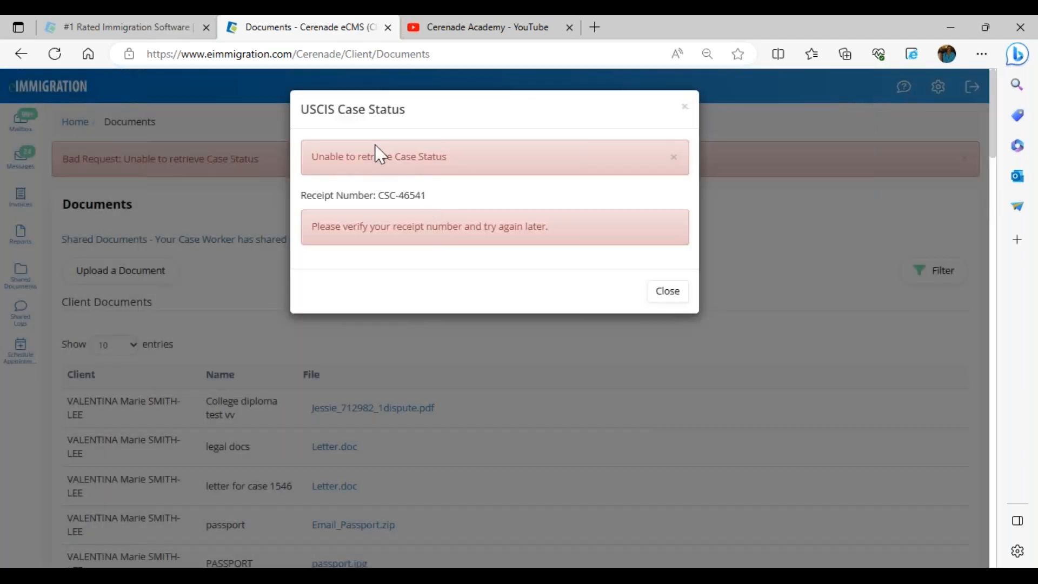
left_click(670, 293)
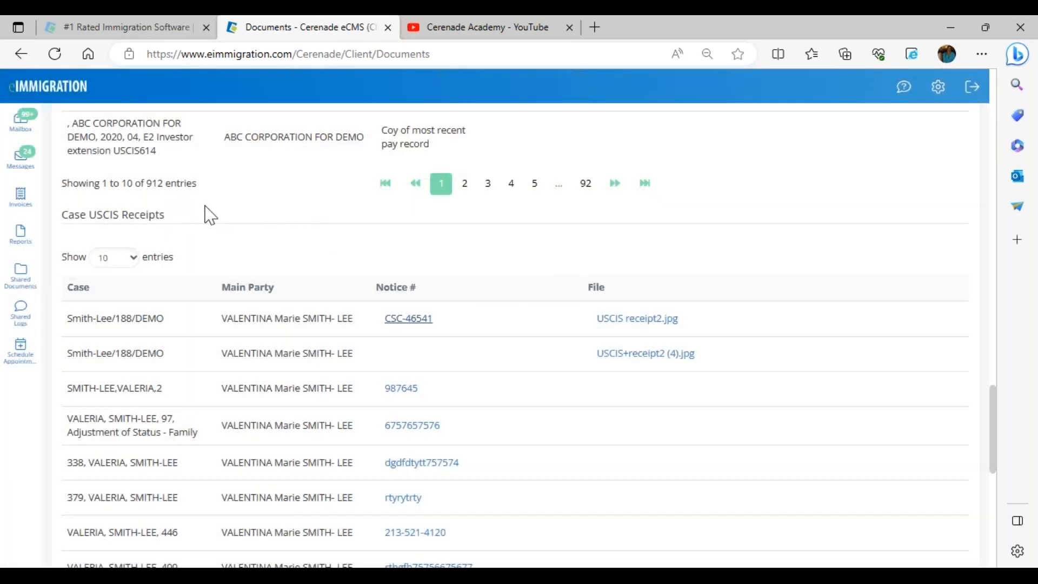
scroll(206, 214, "up", 5)
left_click(12, 92)
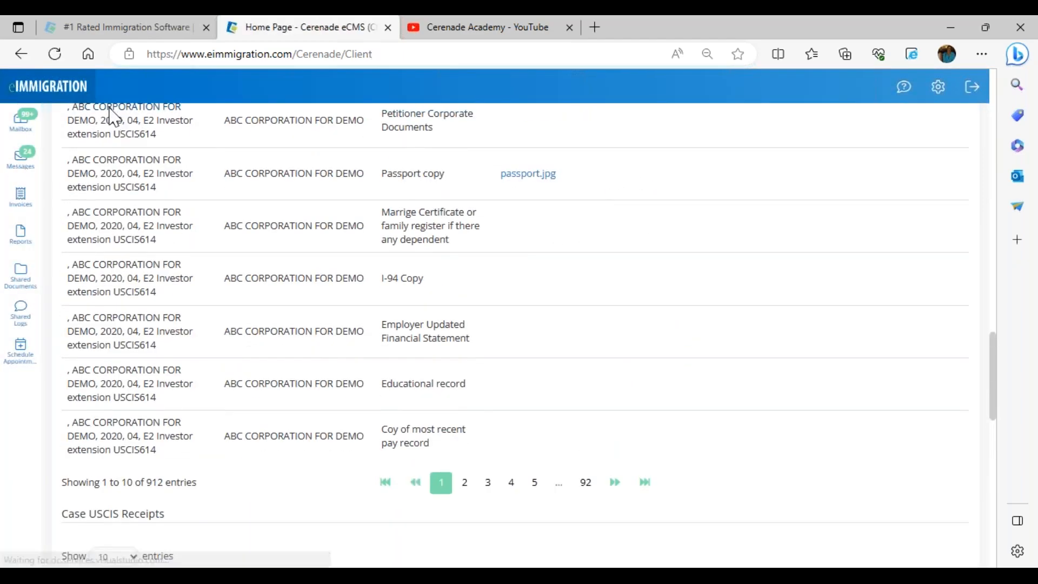
mouse_move(205, 576)
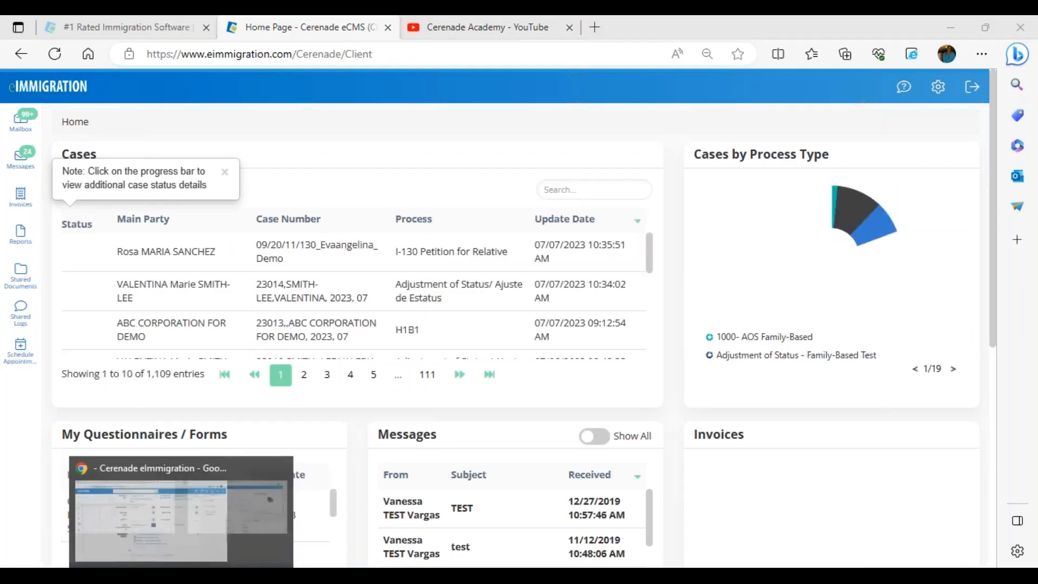
Step: Switch back to the staff window and scroll the Update Notice form (filed 04/17/2001, CSC) to the top
left_click(243, 576)
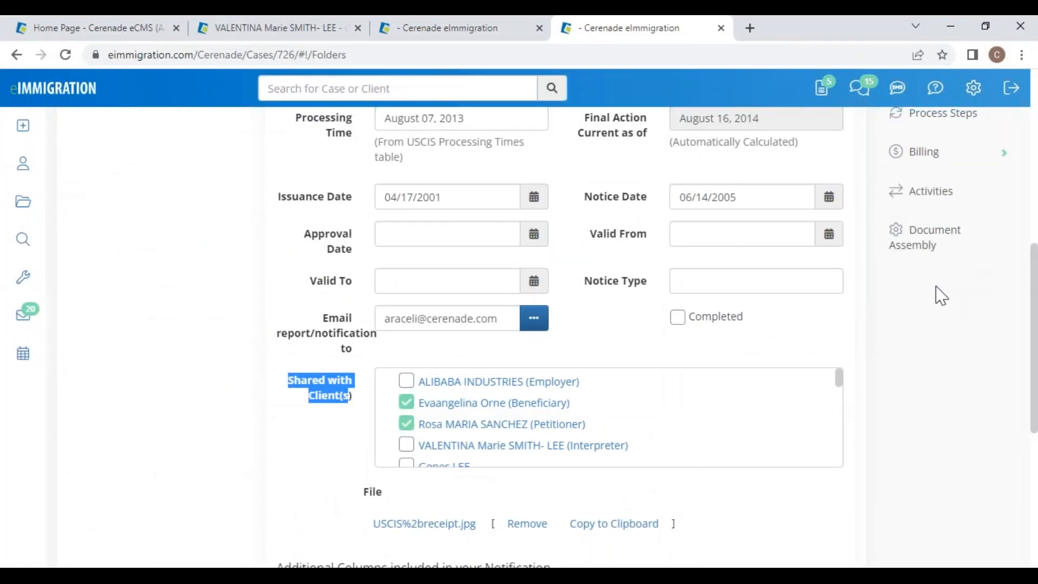
scroll(875, 378, "up", 7)
scroll(826, 255, "up", 2)
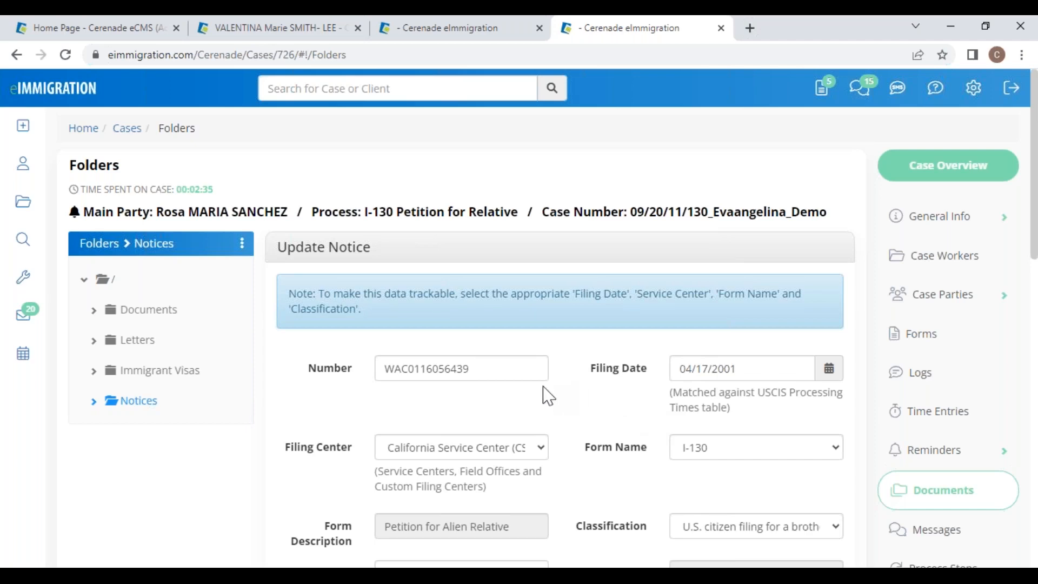
scroll(547, 394, "down", 3)
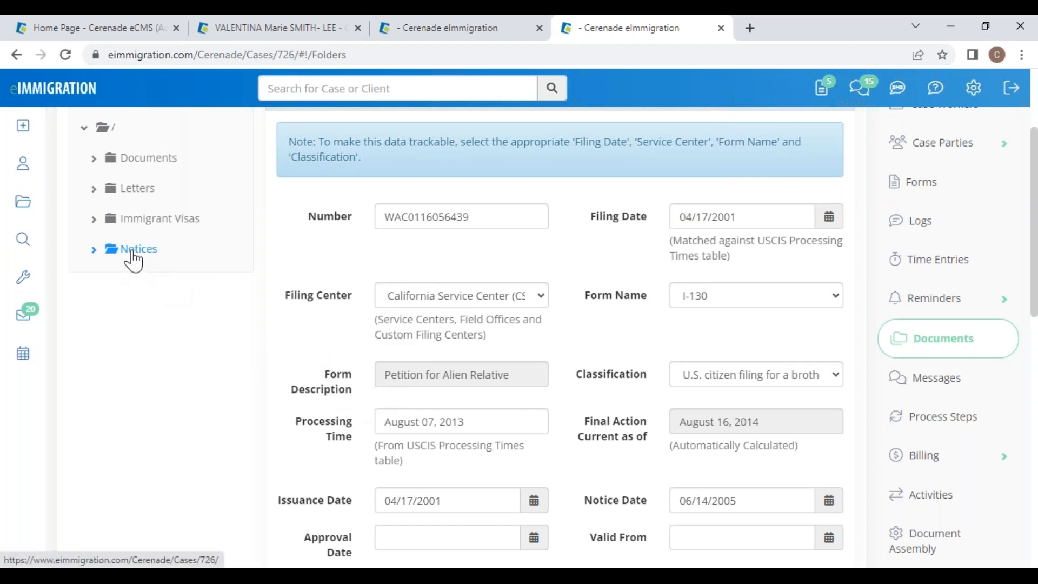
scroll(209, 410, "up", 3)
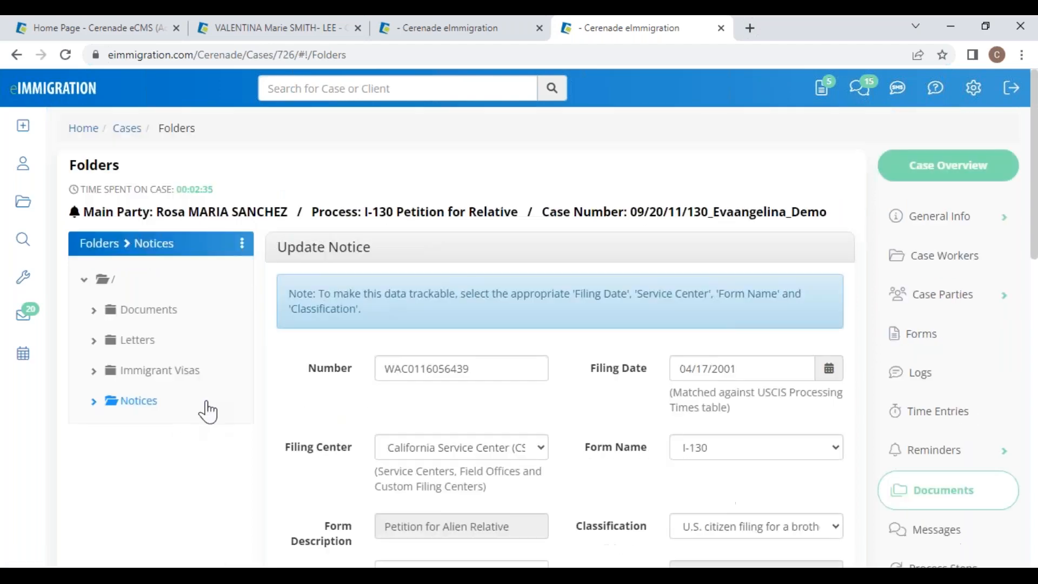
Step: Reload the case folders and open the notice's USCIS Case Status, showing approval in English
left_click(51, 85)
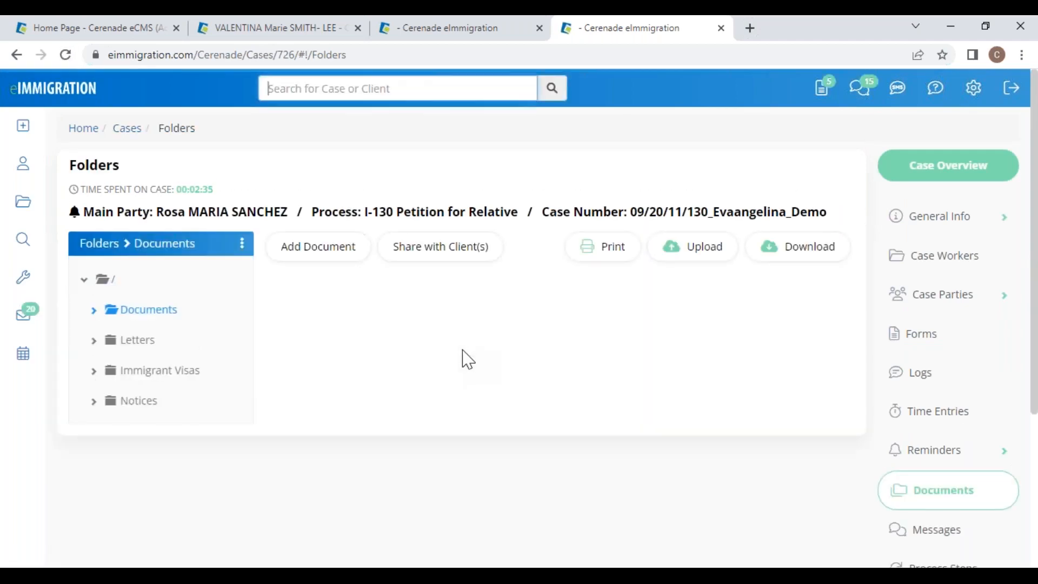
left_click(129, 403)
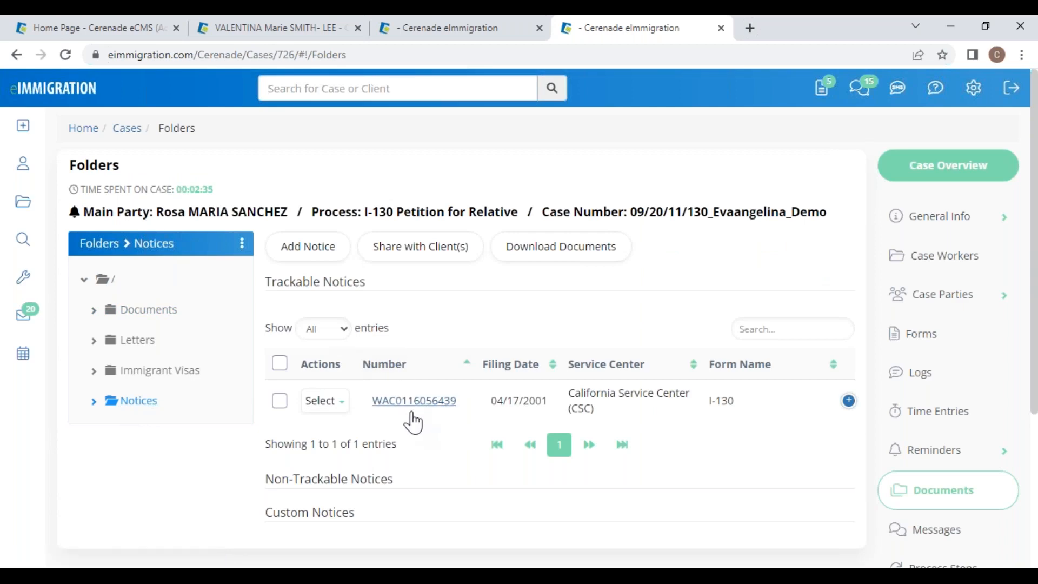
left_click(418, 403)
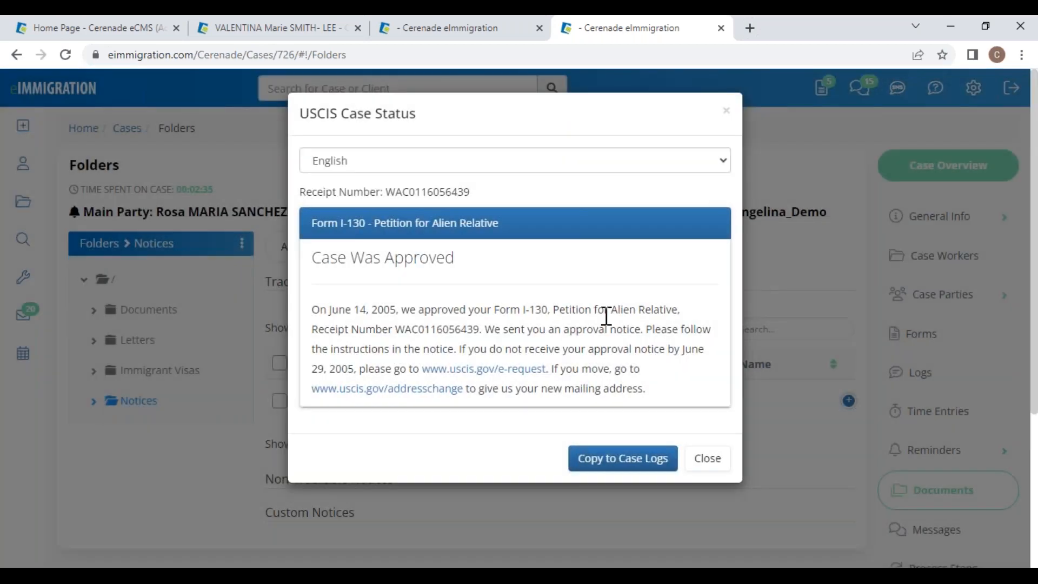
left_click_drag(326, 113, 440, 106)
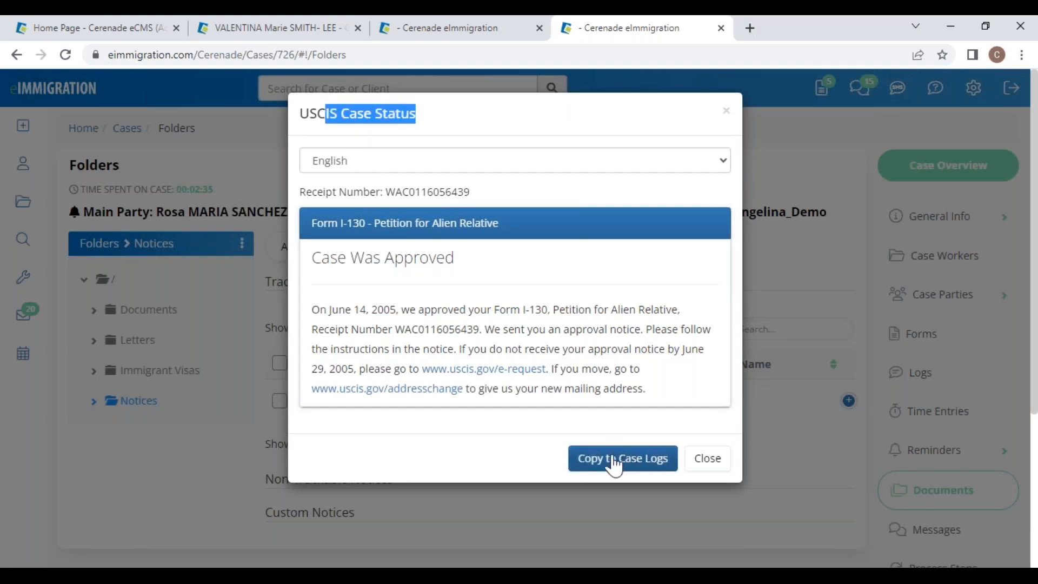
Step: Switch the status to Spanish, close the dialog, and return to the eImmigration home page
left_click(445, 161)
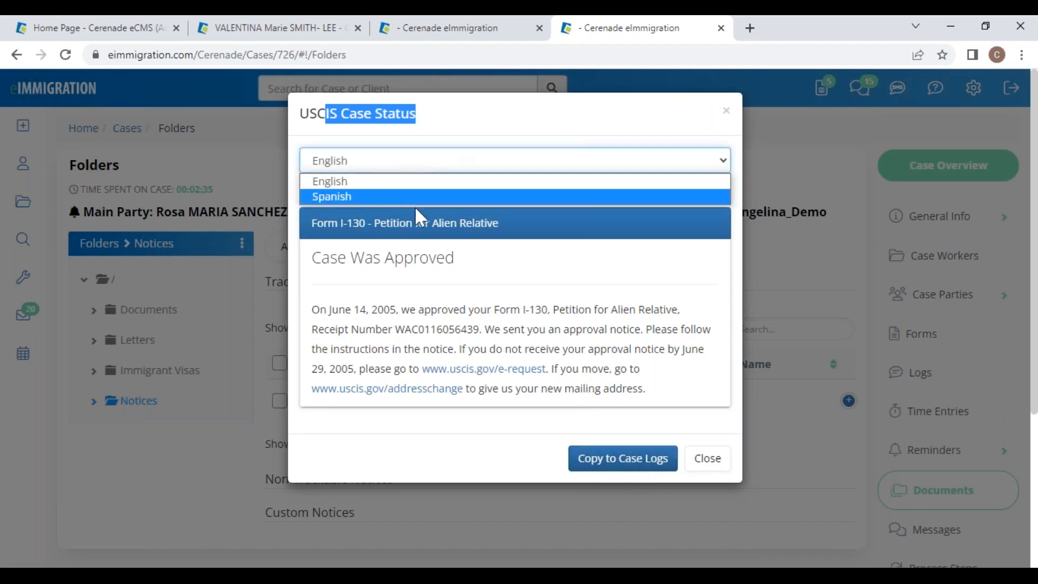
left_click(464, 161)
left_click(341, 184)
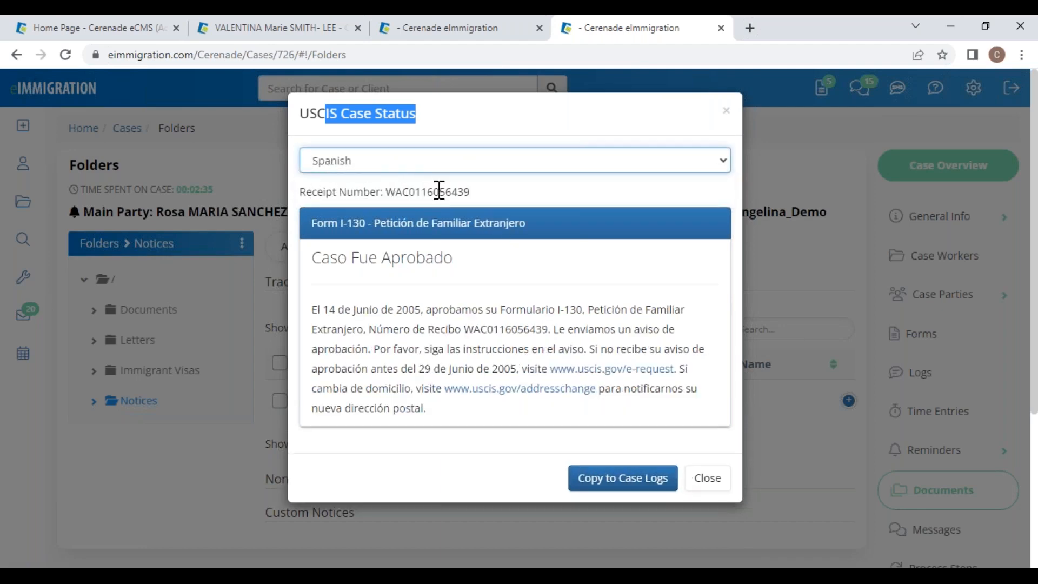
left_click(708, 479)
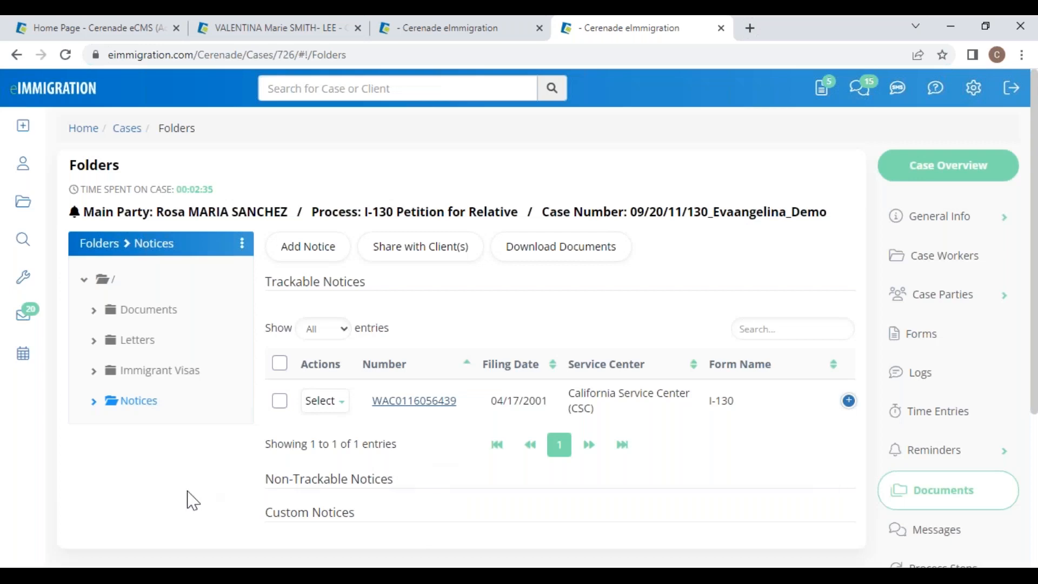
left_click(43, 95)
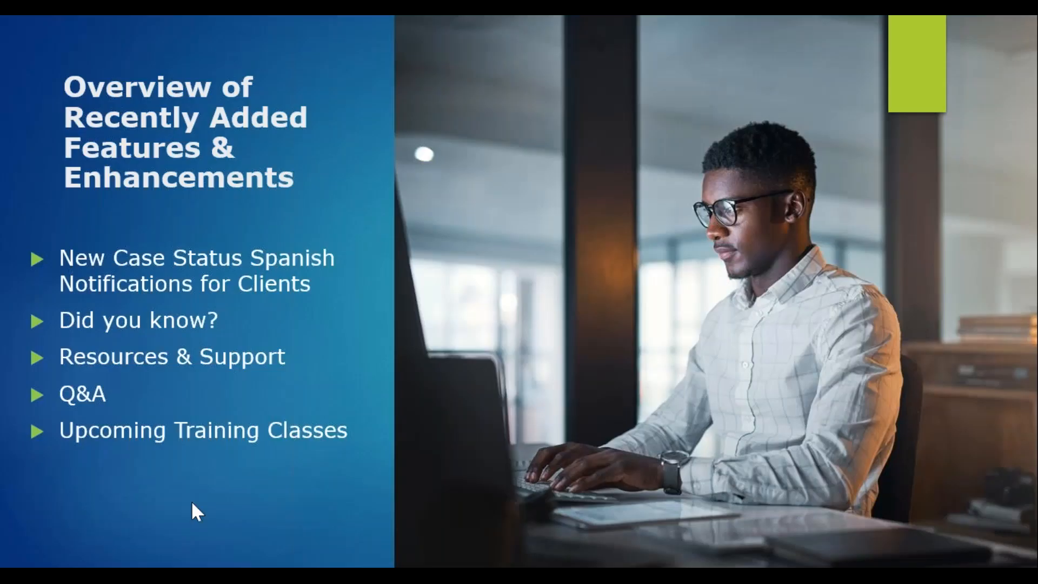
Step: Move to the 'Did you know?' slide and reveal its links from Drag & Drop through The Tag Helper
key("Right")
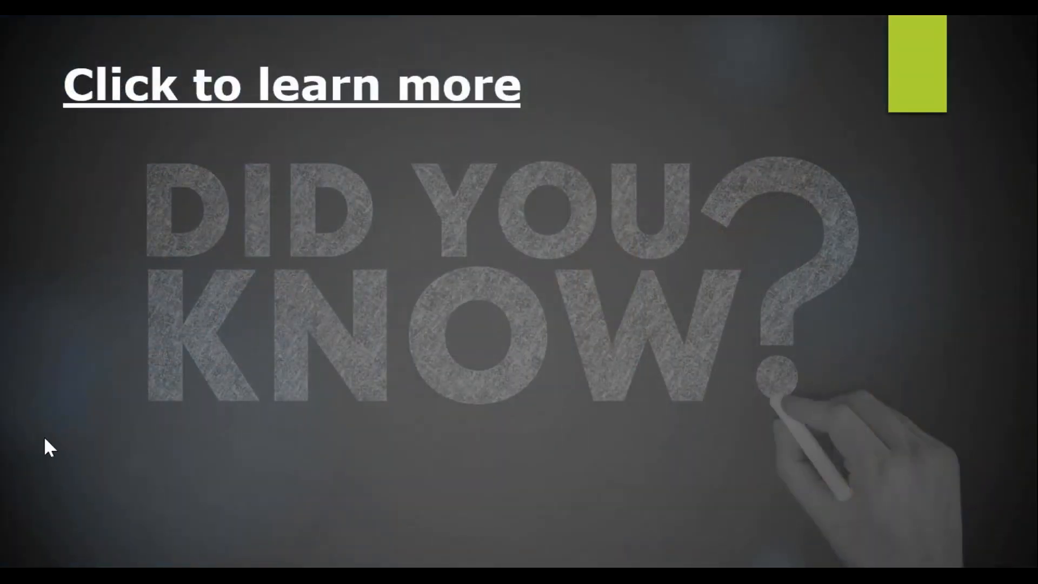
key("Right")
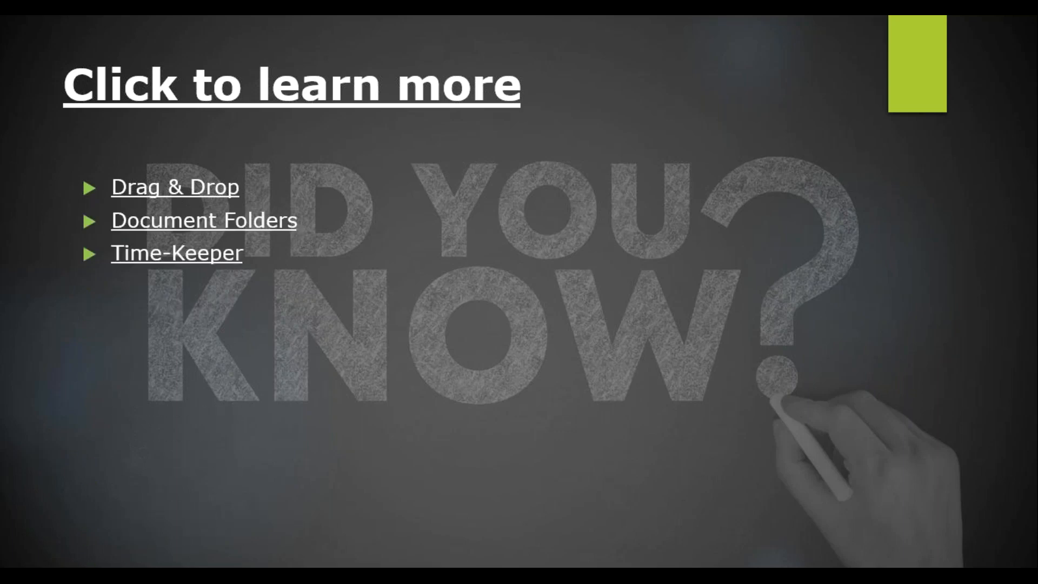
left_click(85, 468)
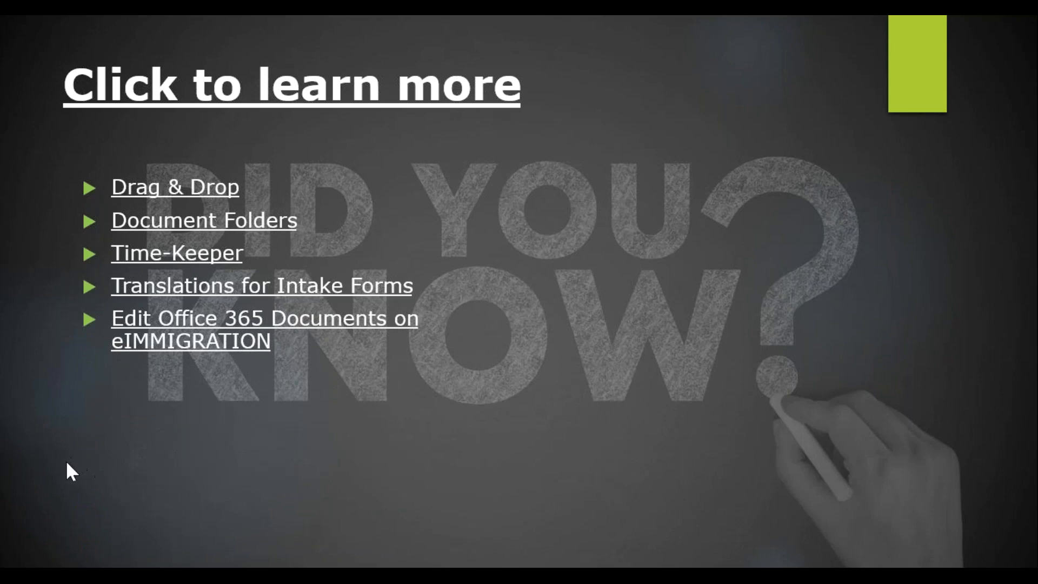
left_click(68, 461)
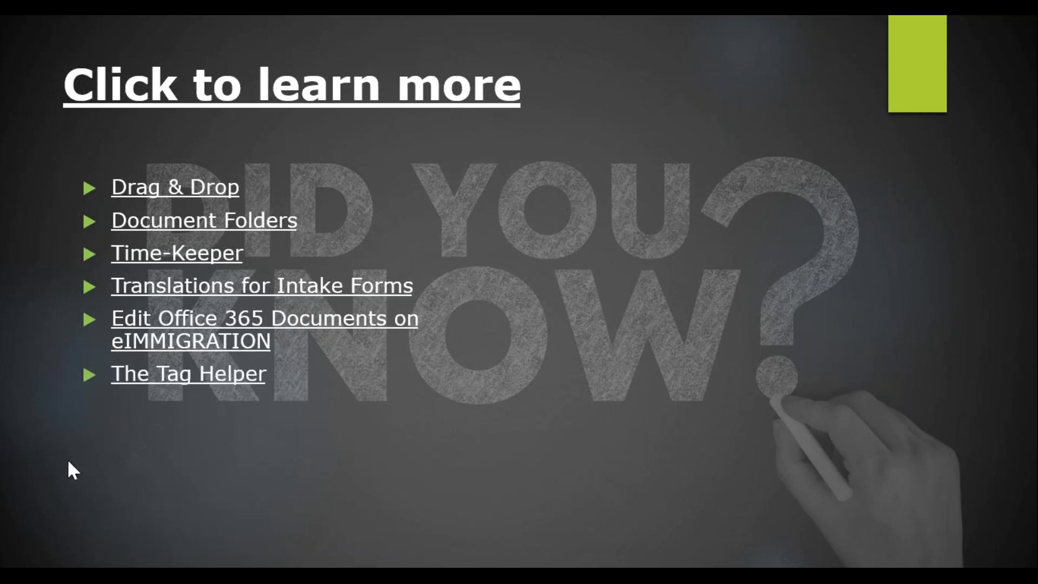